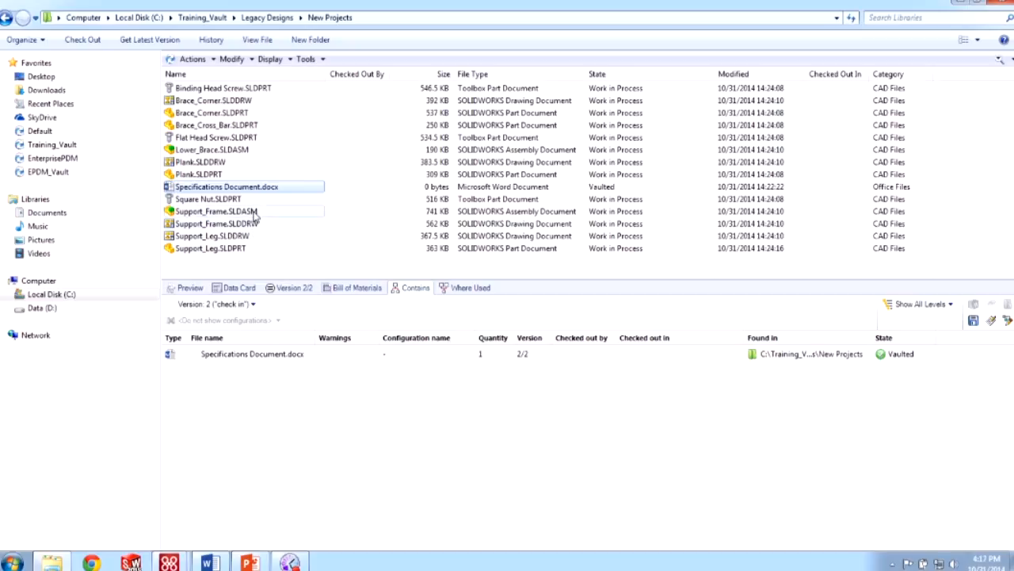
- Preview Support_Frame.SLDASM from another angle and list its components: screws, Lower_Brace, Plank, Support_Leg
{"action": "left_click", "coordinate": [190, 287]}
{"action": "left_click", "coordinate": [208, 213]}
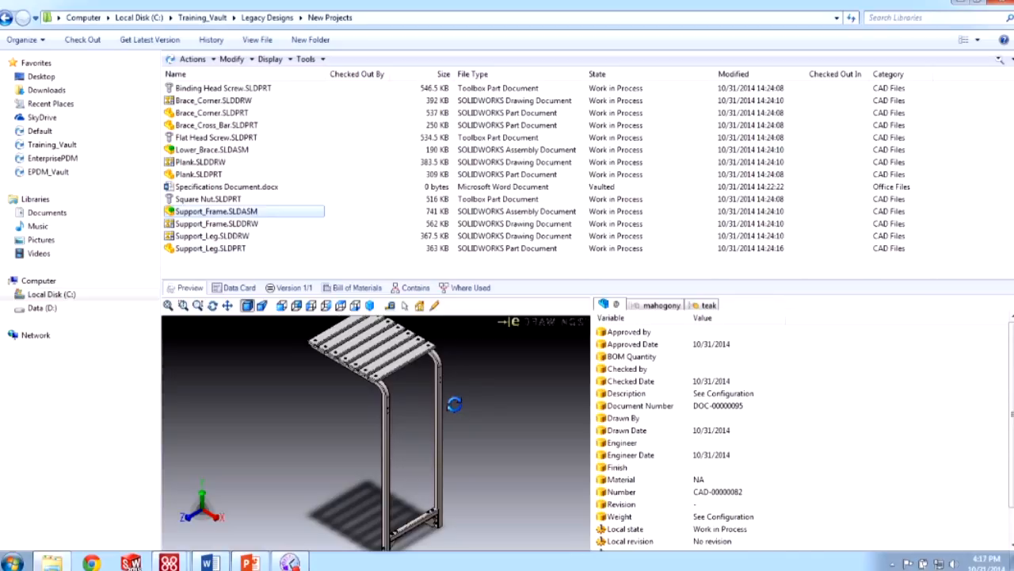
{"action": "left_click_drag", "start_coordinate": [453, 404], "coordinate": [469, 382]}
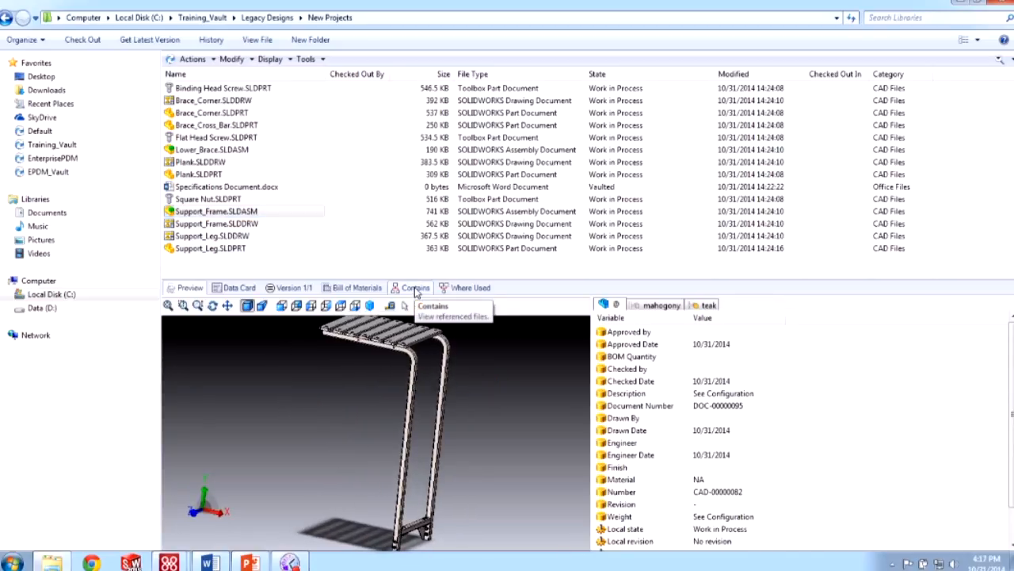
{"action": "left_click", "coordinate": [415, 290]}
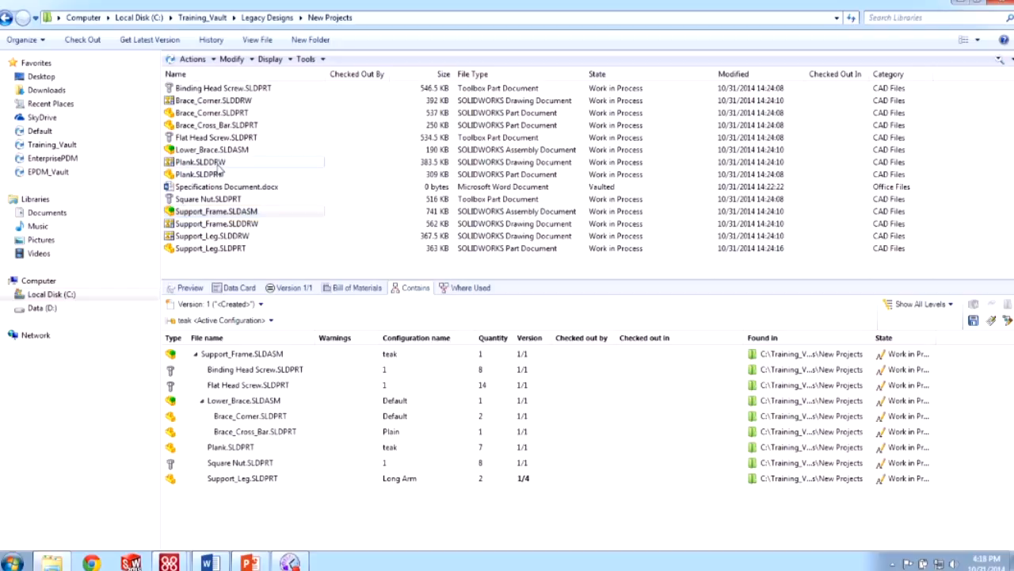
- Check out Support_Frame.SLDASM alone, then select Specifications Document.docx
{"action": "left_click", "coordinate": [101, 45]}
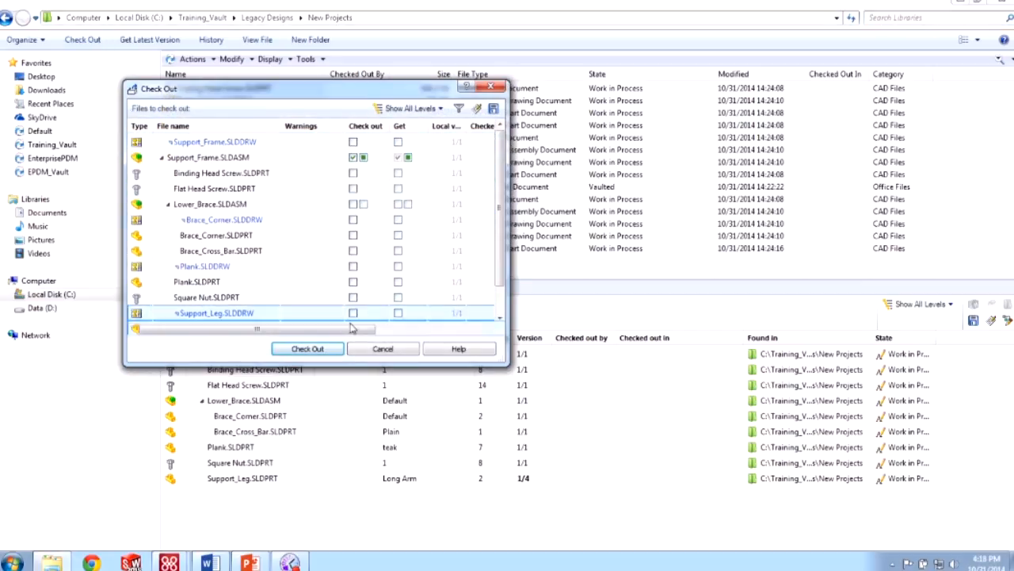
{"action": "left_click", "coordinate": [306, 349]}
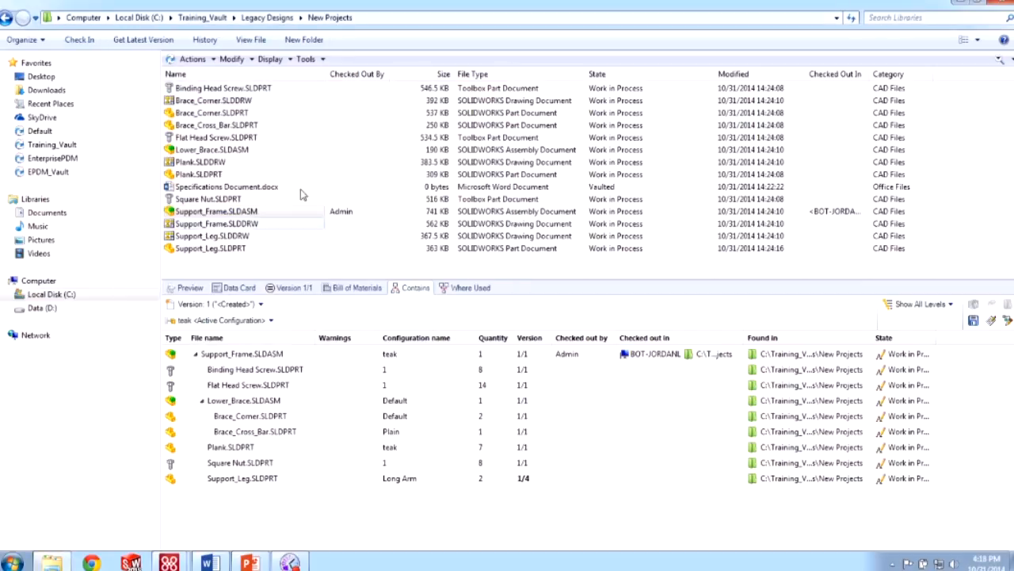
{"action": "left_click", "coordinate": [249, 189]}
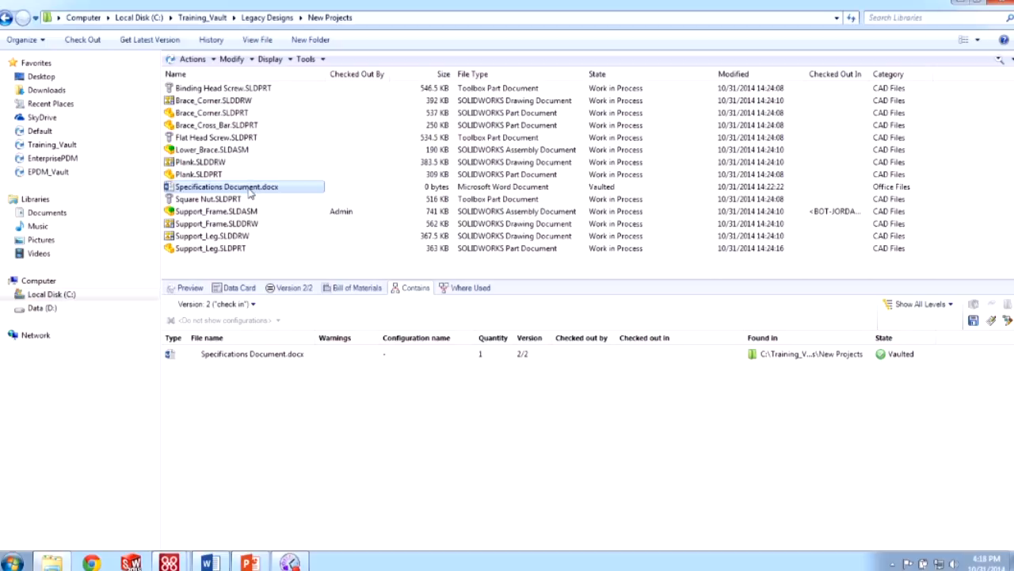
- Paste Specifications Document.docx onto Support_Frame.SLDASM as a reference with quantity 1, included in the BOM
{"action": "right_click", "coordinate": [249, 193]}
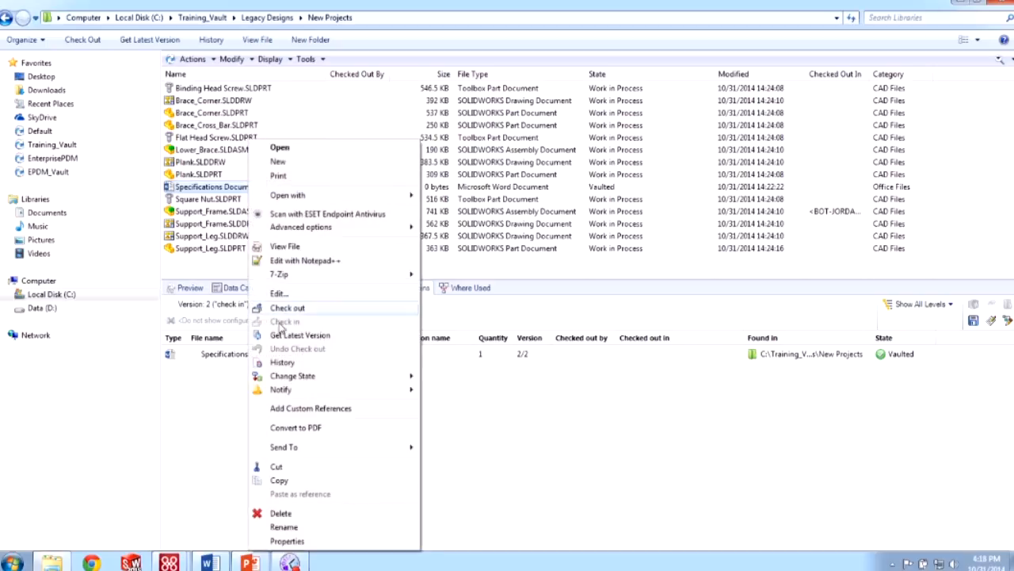
{"action": "left_click", "coordinate": [309, 480]}
{"action": "left_click", "coordinate": [209, 212]}
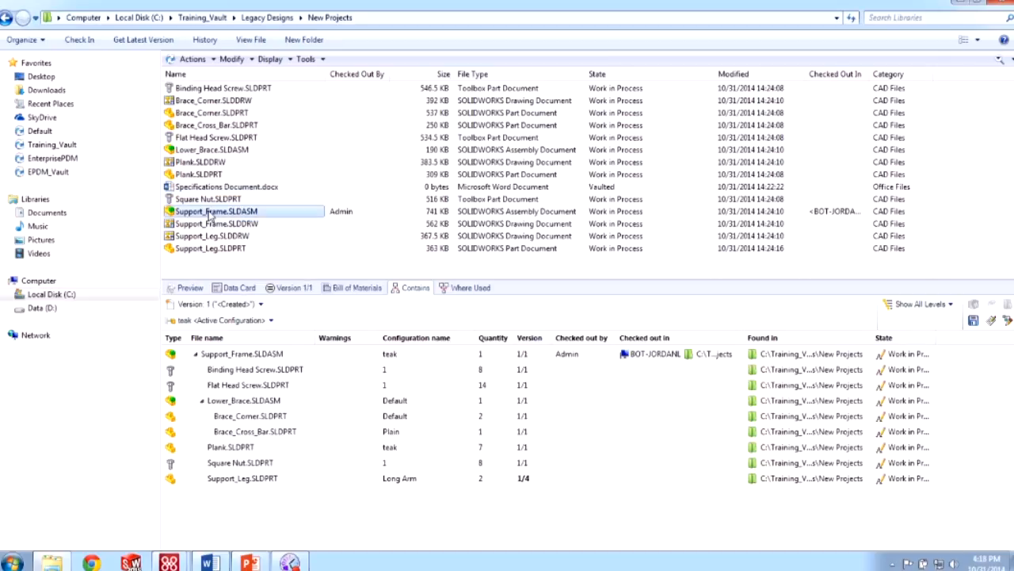
{"action": "right_click", "coordinate": [210, 219]}
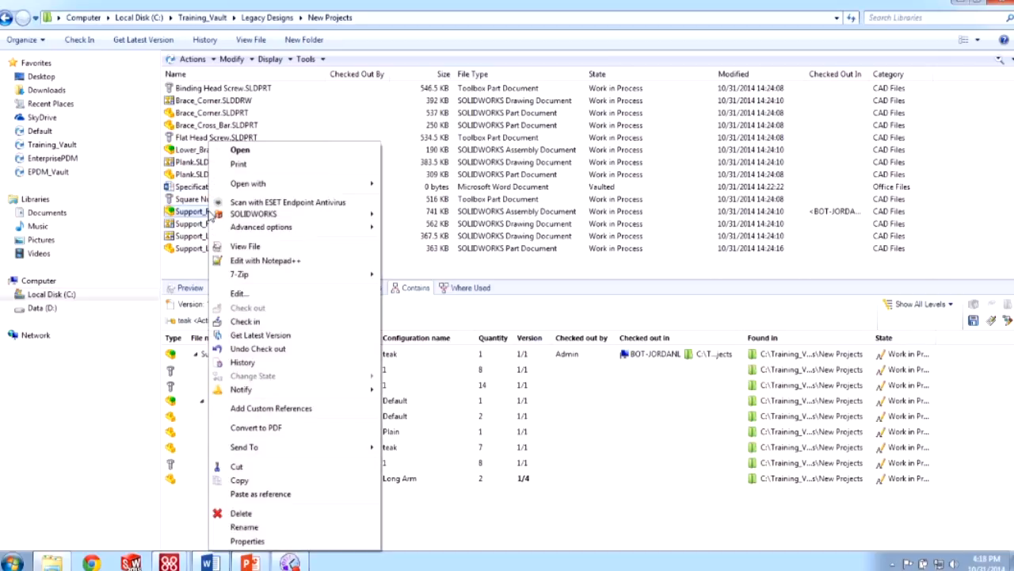
{"action": "left_click", "coordinate": [290, 493]}
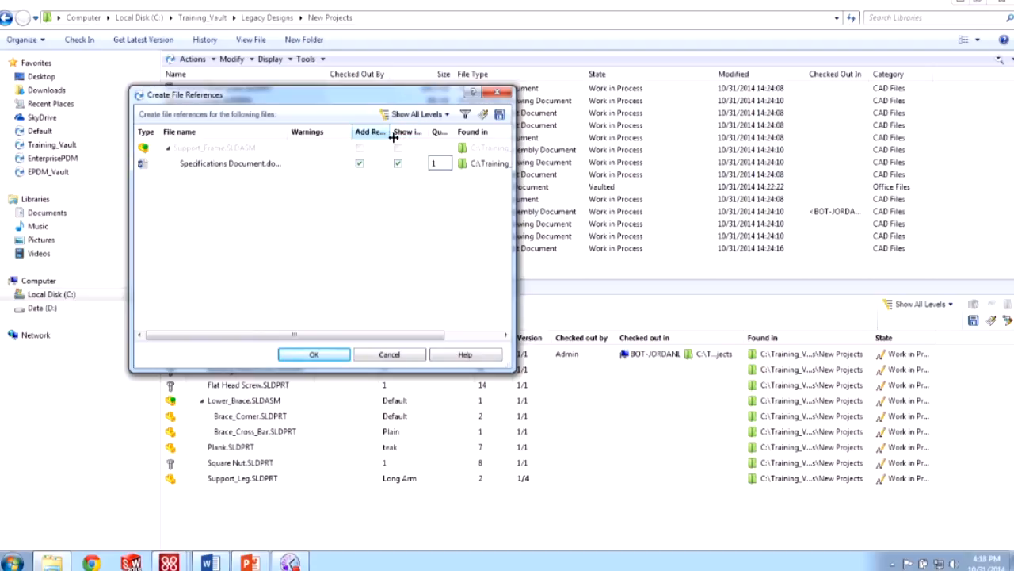
{"action": "left_click_drag", "start_coordinate": [393, 137], "coordinate": [645, 136]}
{"action": "mouse_move", "coordinate": [583, 132]}
{"action": "left_mouse_down"}
{"action": "mouse_move", "coordinate": [625, 132]}
{"action": "mouse_move", "coordinate": [590, 132]}
{"action": "left_mouse_up"}
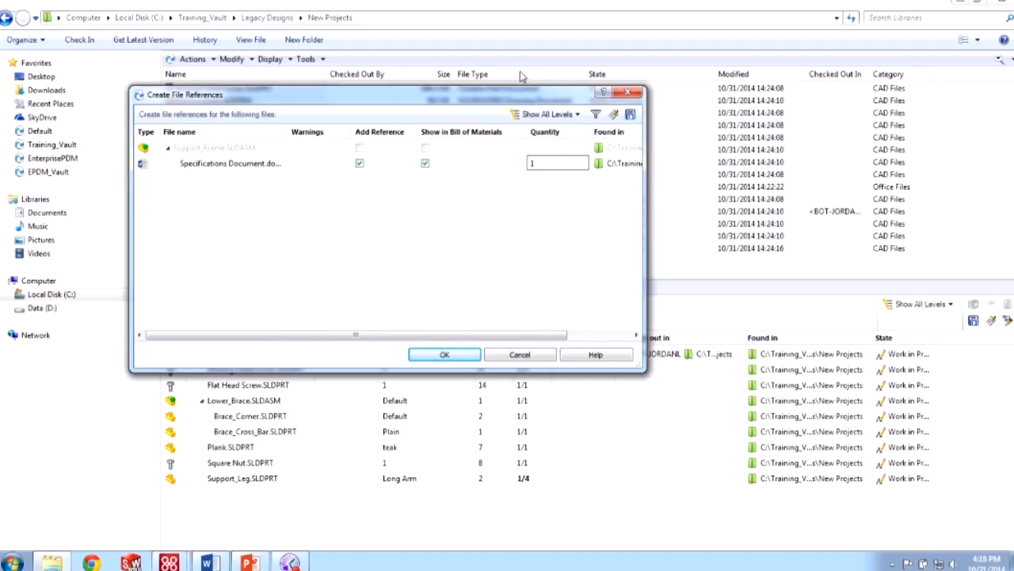
{"action": "left_click_drag", "start_coordinate": [288, 132], "coordinate": [309, 149]}
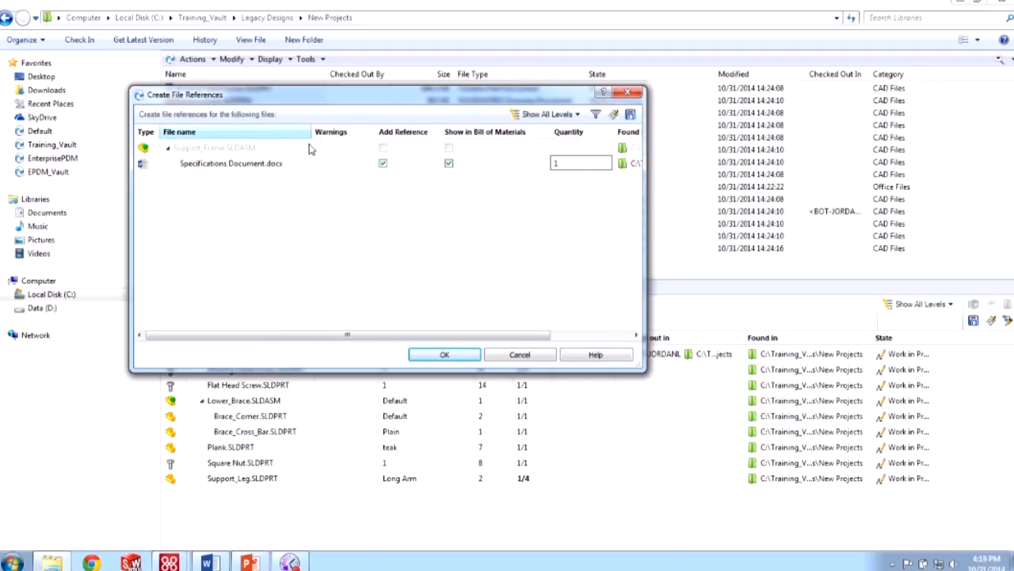
{"action": "left_click", "coordinate": [449, 355]}
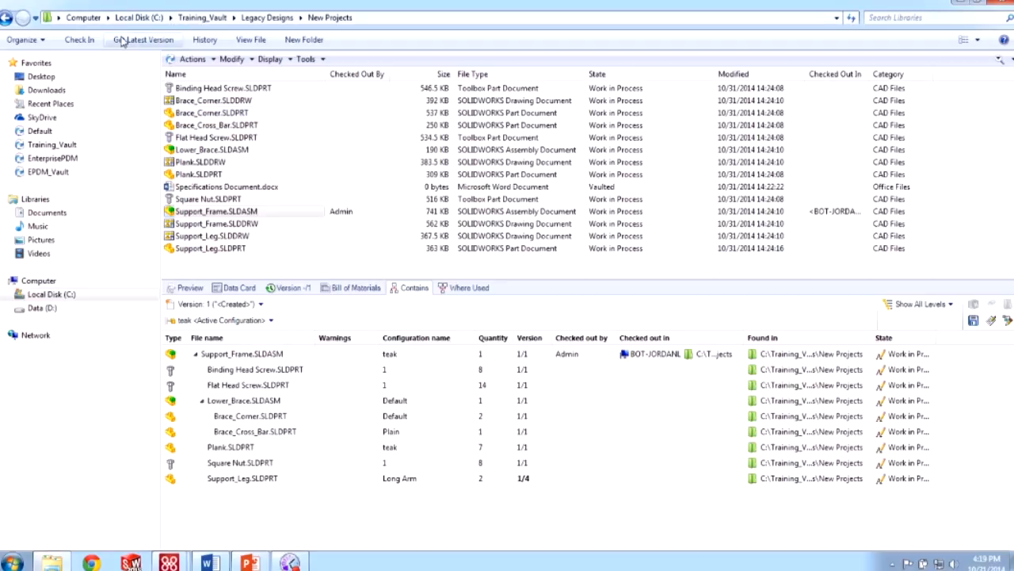
- Check in Support_Frame.SLDASM as version 2 with the comment 'Updated documentation'
{"action": "left_click", "coordinate": [79, 40]}
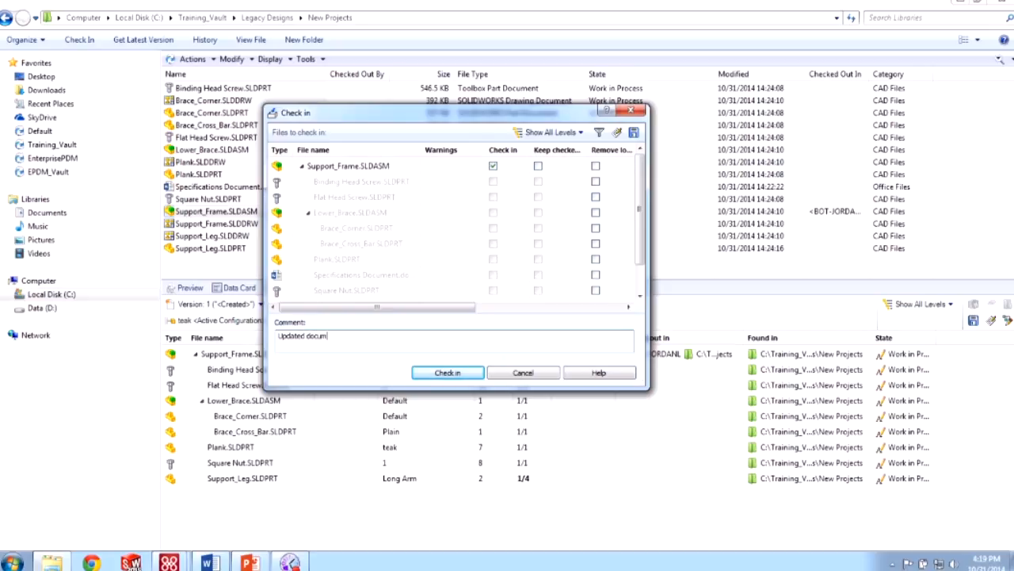
{"action": "left_click", "coordinate": [448, 374]}
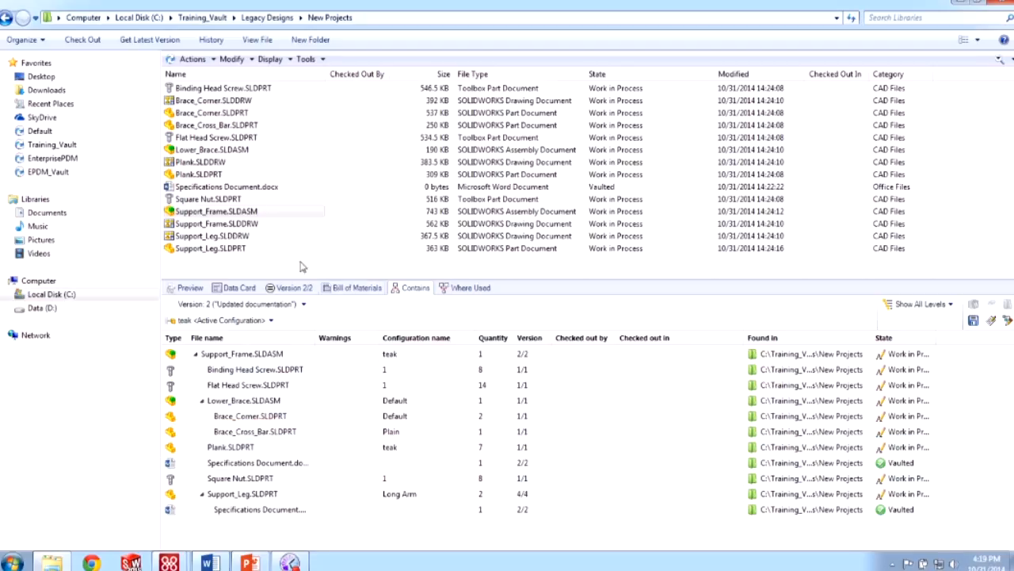
{"action": "left_click", "coordinate": [246, 188]}
{"action": "left_click", "coordinate": [469, 288]}
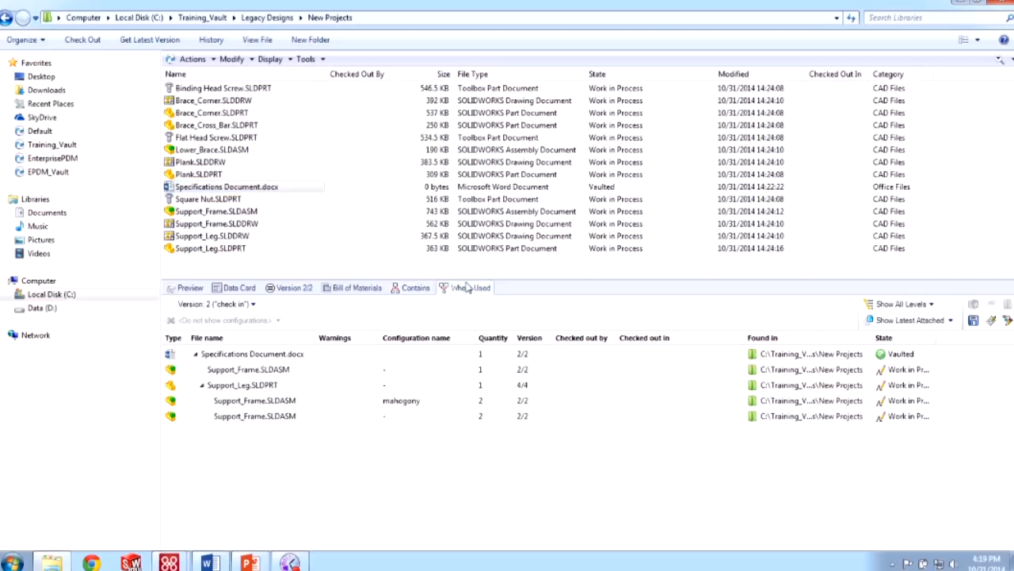
{"action": "key", "text": "ctrl"}
{"action": "key", "text": "ctrl"}
{"action": "left_click", "coordinate": [412, 287]}
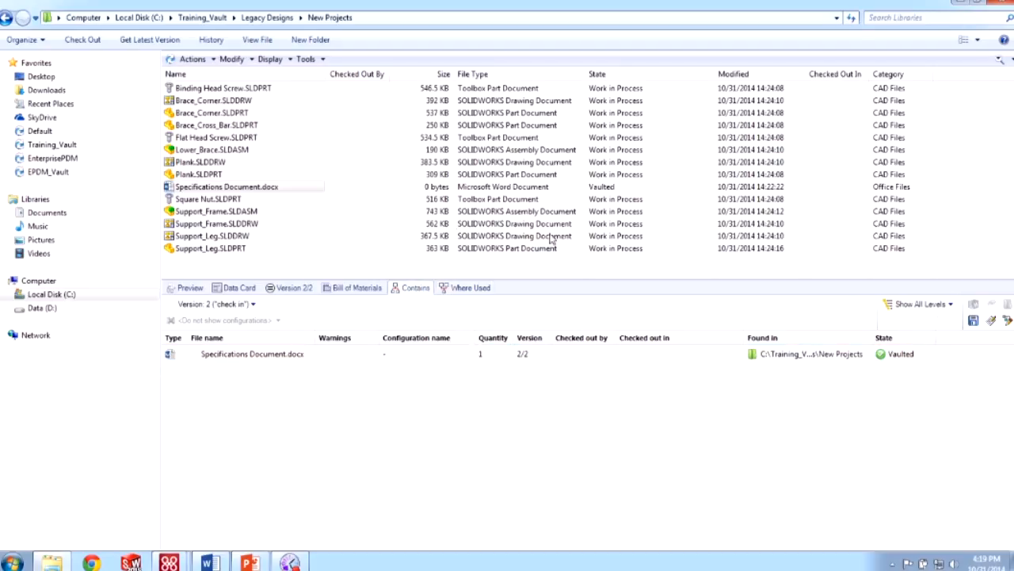
{"action": "left_click", "coordinate": [249, 216]}
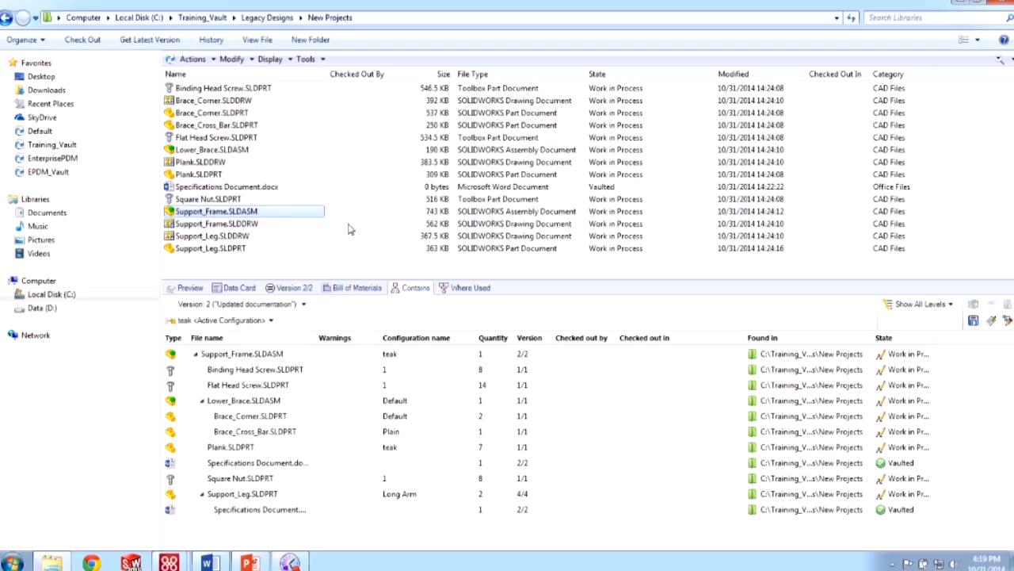
- Check out Support_Frame, remove its Specifications Document custom reference, and check in version 3 'Removed documentation'
{"action": "left_click", "coordinate": [95, 38]}
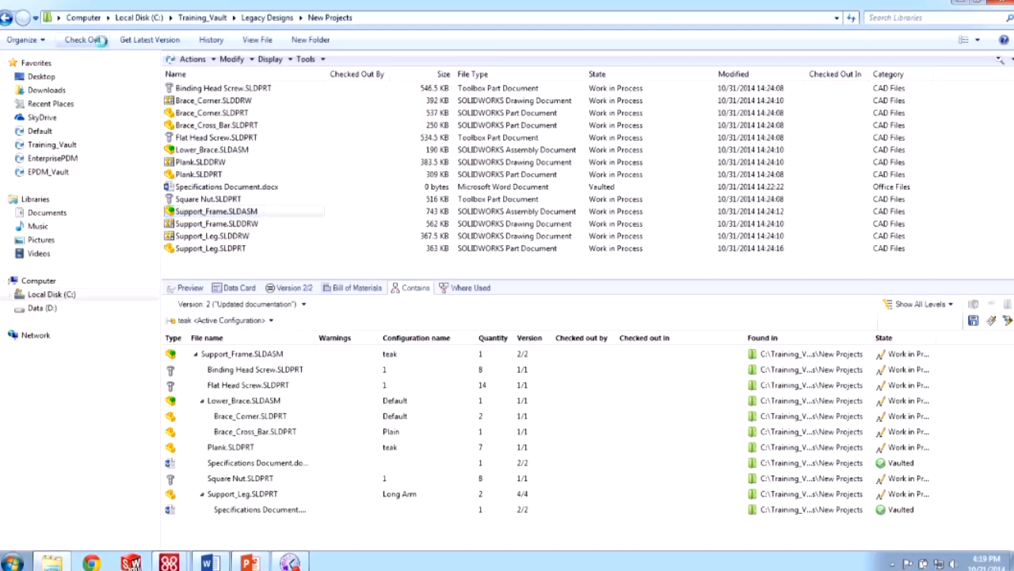
{"action": "left_click", "coordinate": [313, 349]}
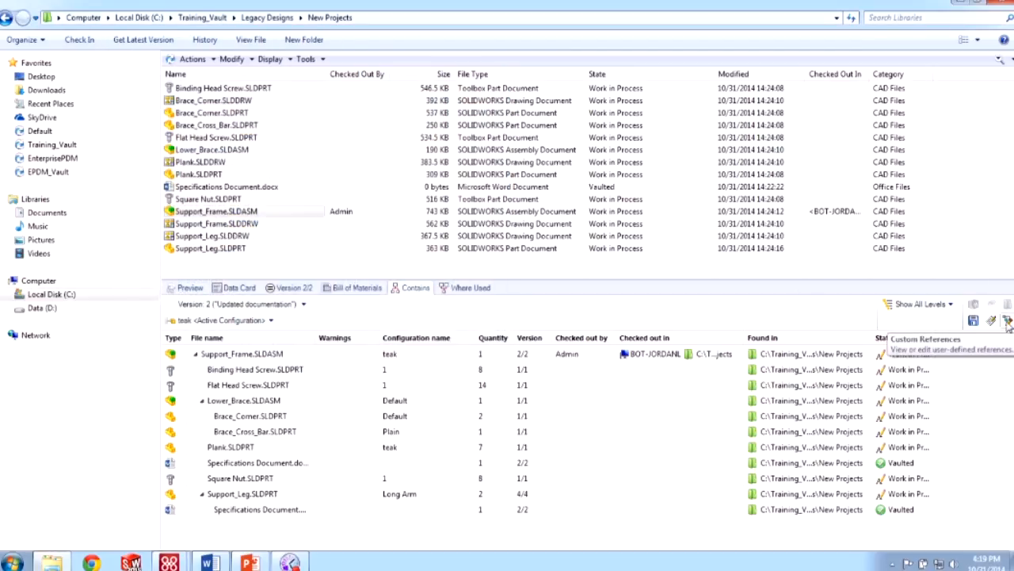
{"action": "left_click", "coordinate": [1008, 321]}
{"action": "left_click", "coordinate": [802, 223]}
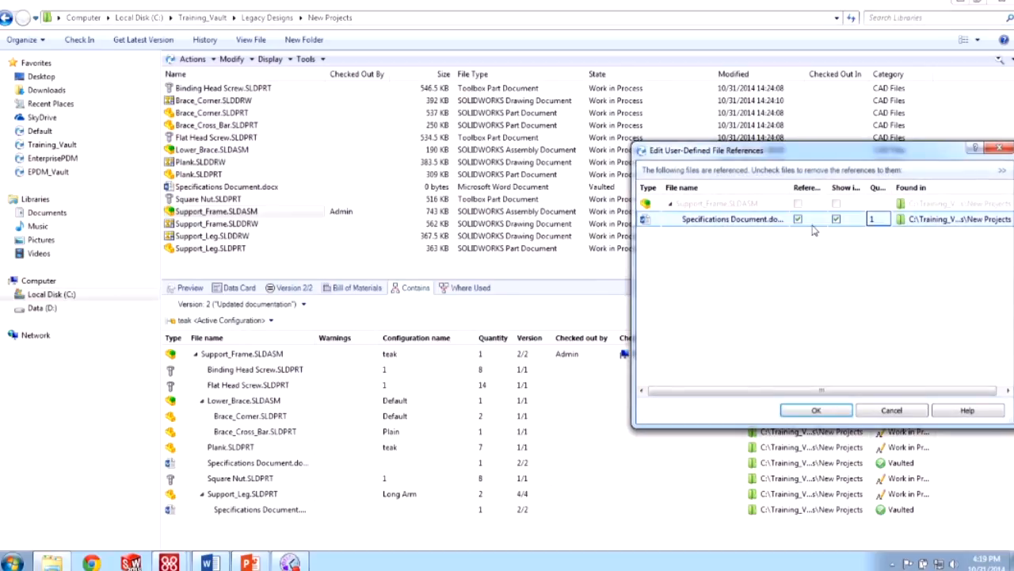
{"action": "left_click", "coordinate": [816, 409]}
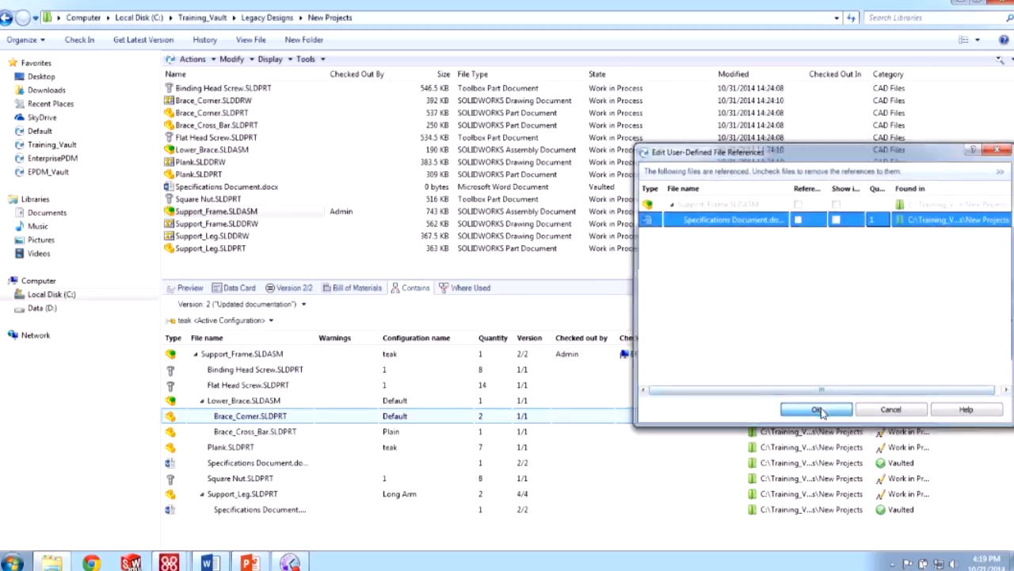
{"action": "left_click", "coordinate": [80, 39]}
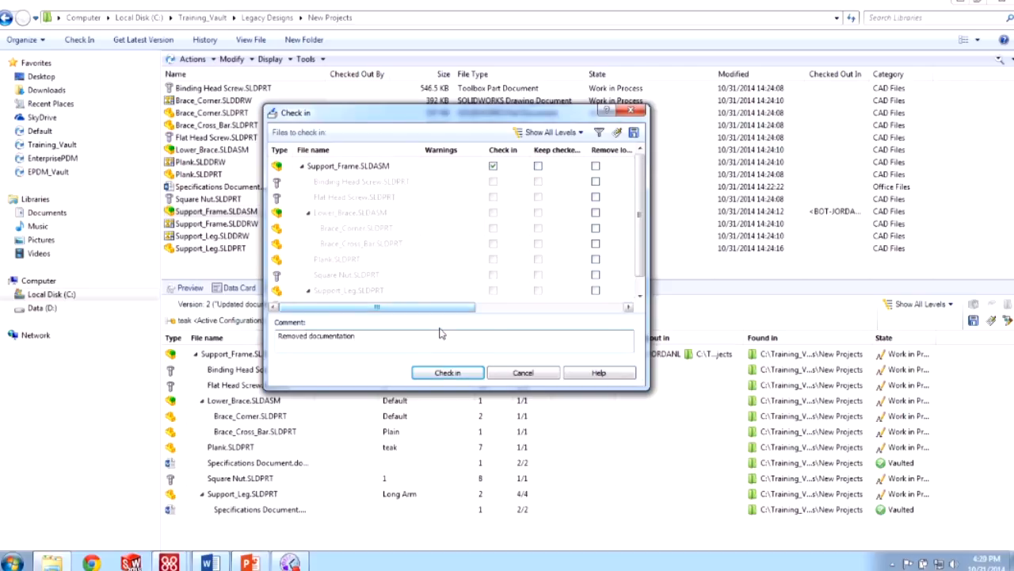
{"action": "left_click", "coordinate": [447, 373]}
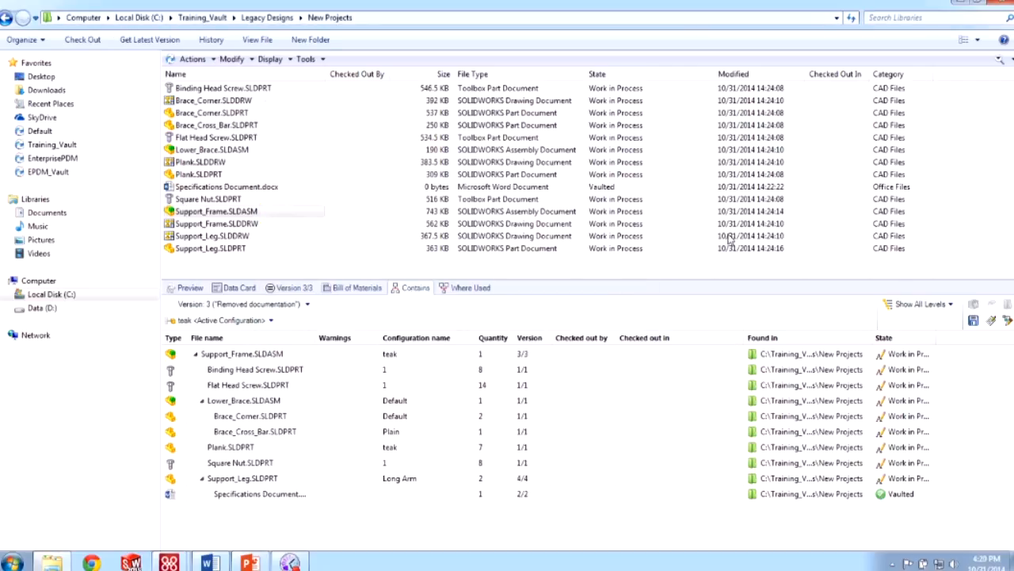
- Set the Contains list to <Do not show configurations> so Support_Frame's drawings appear
{"action": "left_click", "coordinate": [237, 320]}
{"action": "left_click", "coordinate": [242, 334]}
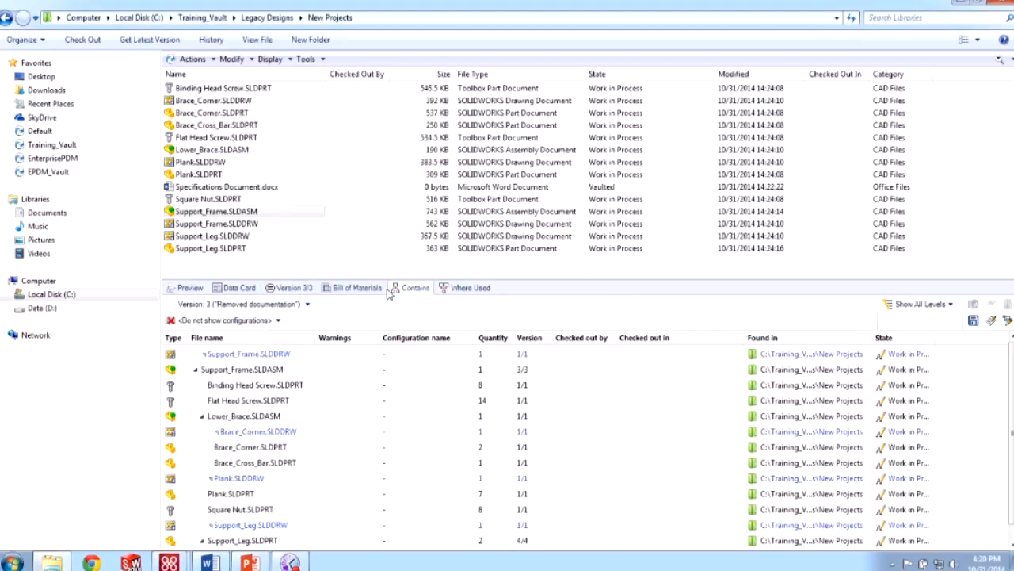
{"action": "mouse_move", "coordinate": [1012, 433]}
{"action": "left_mouse_down"}
{"action": "mouse_move", "coordinate": [1012, 449]}
{"action": "mouse_move", "coordinate": [1012, 431]}
{"action": "left_mouse_up"}
- Load hawkwareapps.com in a maximized Chrome window
{"action": "left_click", "coordinate": [91, 562]}
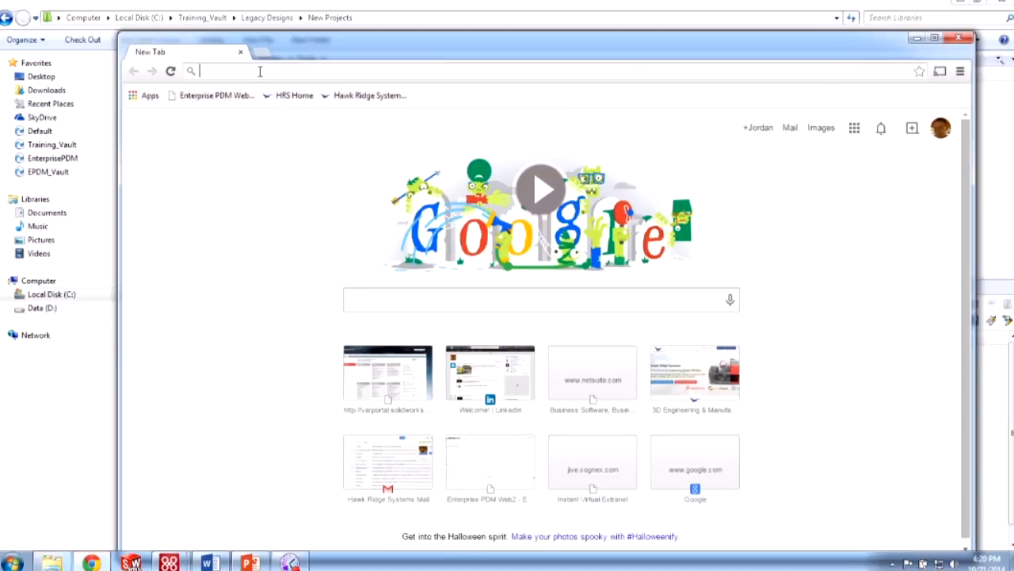
{"action": "type", "text": "hawkwareapps.com"}
{"action": "key", "text": "Return"}
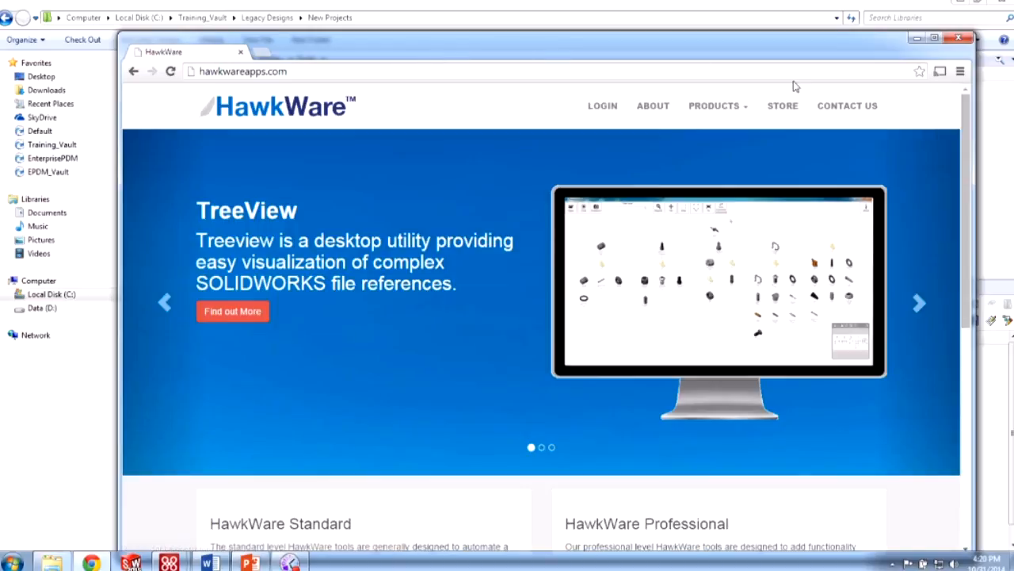
{"action": "left_click", "coordinate": [935, 38]}
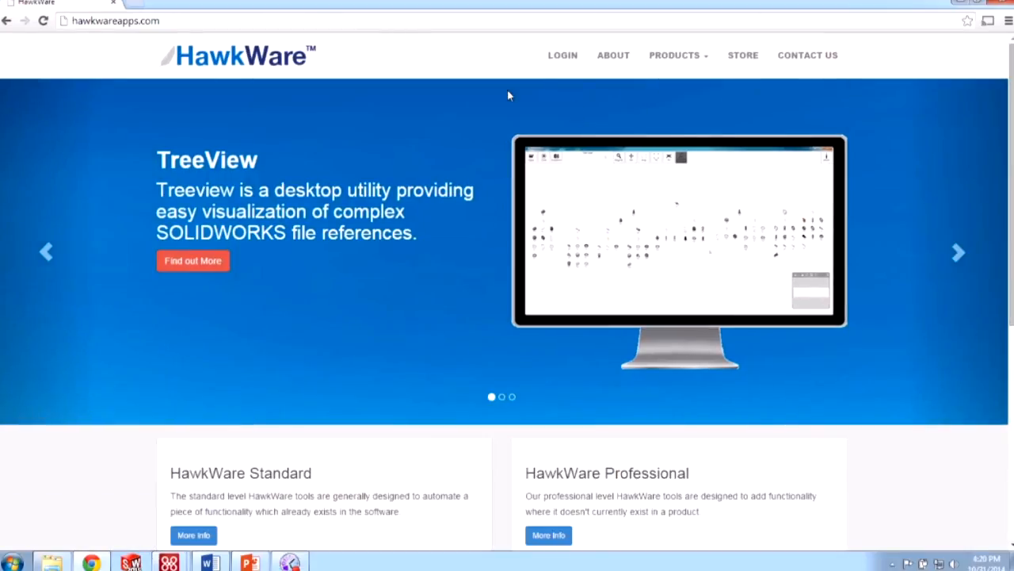
- Advance the slideshow two products to the Add References page, then close Chrome
{"action": "left_click", "coordinate": [956, 252]}
{"action": "left_click", "coordinate": [959, 252]}
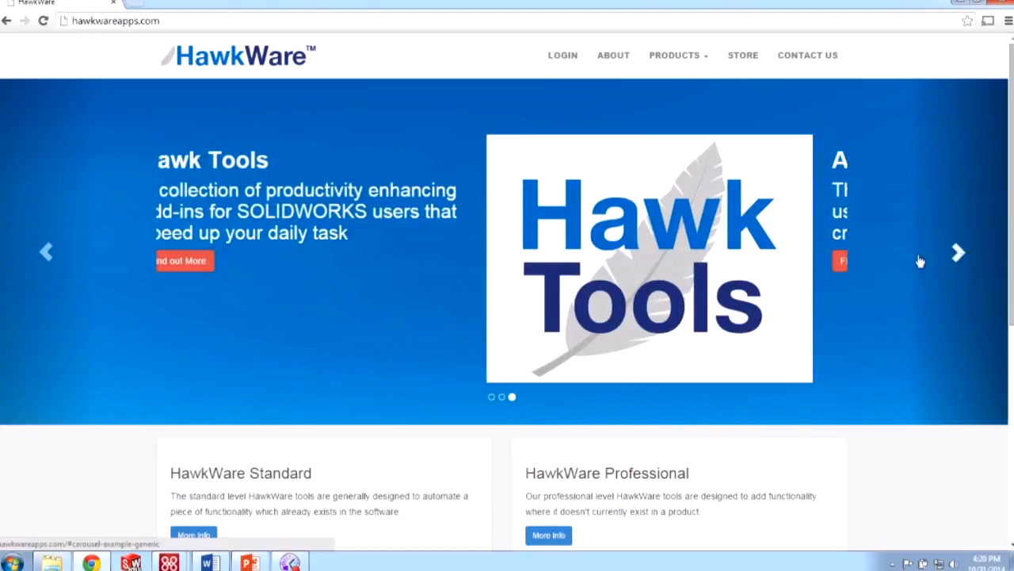
{"action": "left_click", "coordinate": [219, 264]}
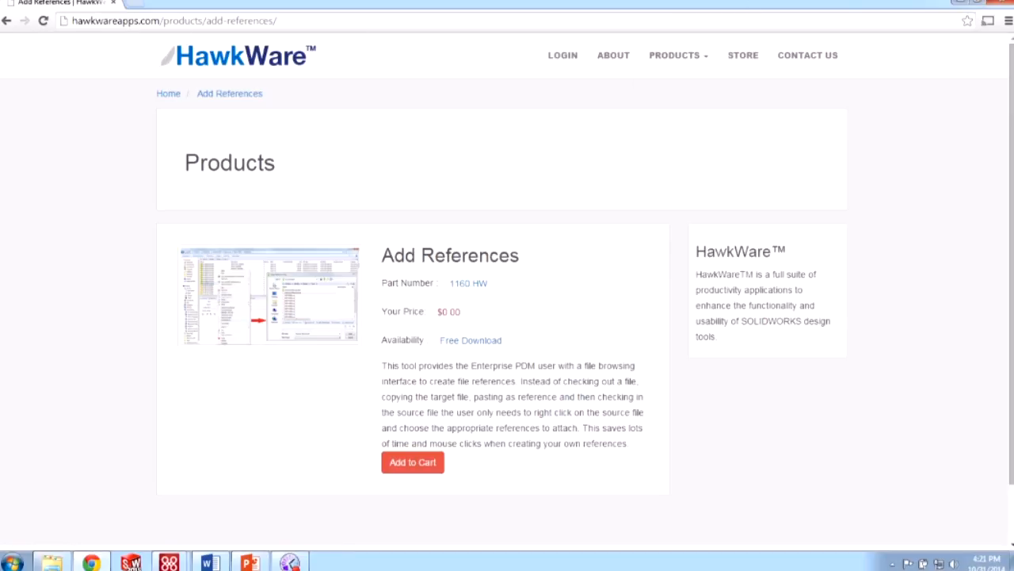
{"action": "left_click", "coordinate": [993, 7]}
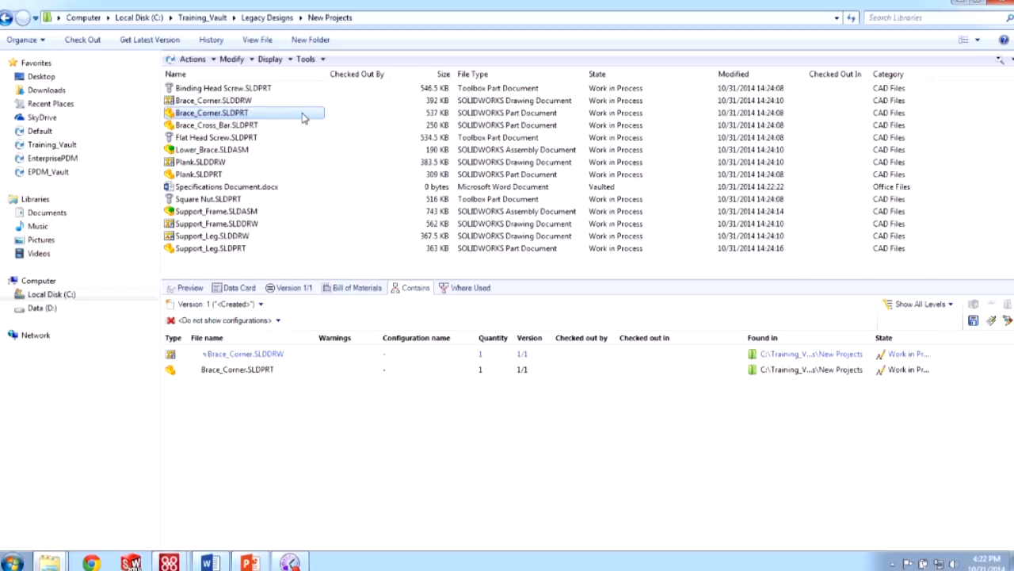
- Start adding custom references to Brace_Corner.SLDPRT and browse the file picker to New Projects
{"action": "right_click", "coordinate": [302, 117]}
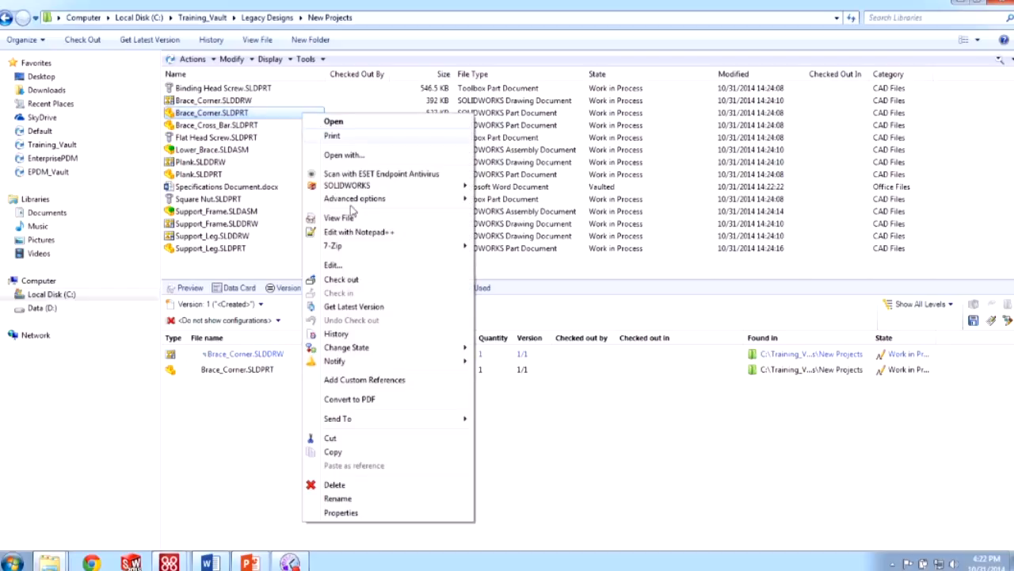
{"action": "left_click", "coordinate": [380, 382]}
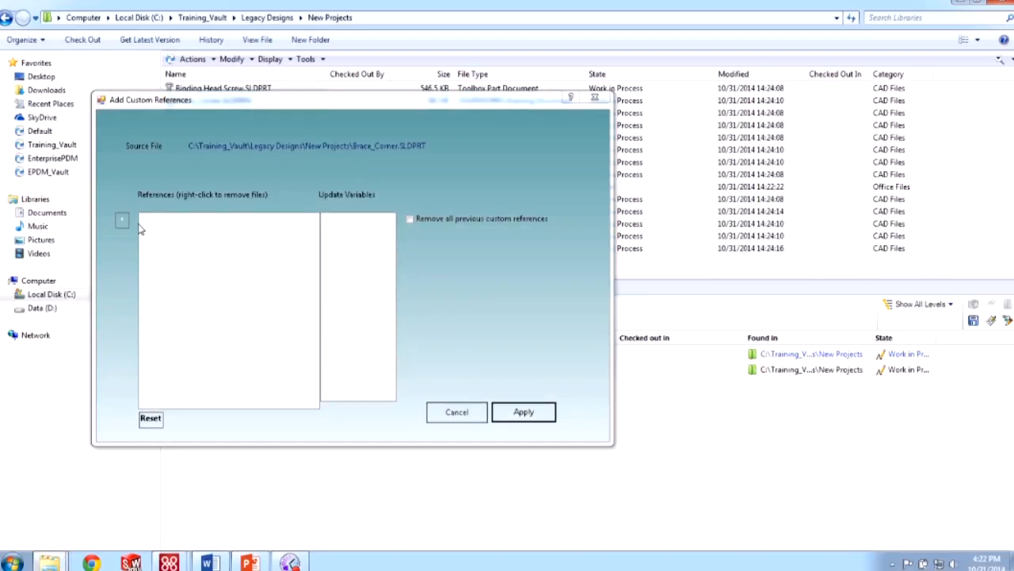
{"action": "left_click", "coordinate": [121, 222]}
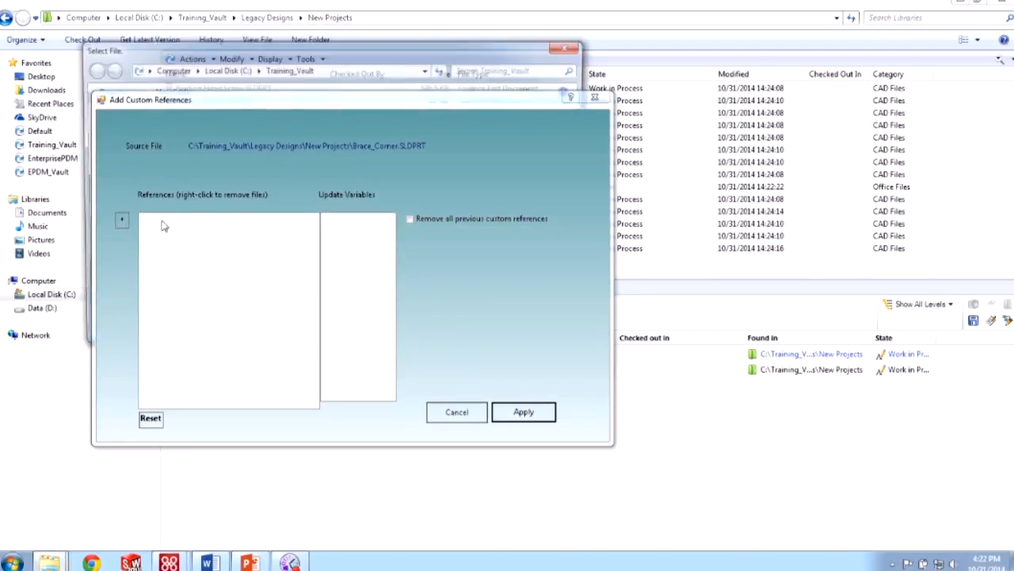
{"action": "left_click_drag", "start_coordinate": [245, 52], "coordinate": [676, 105]}
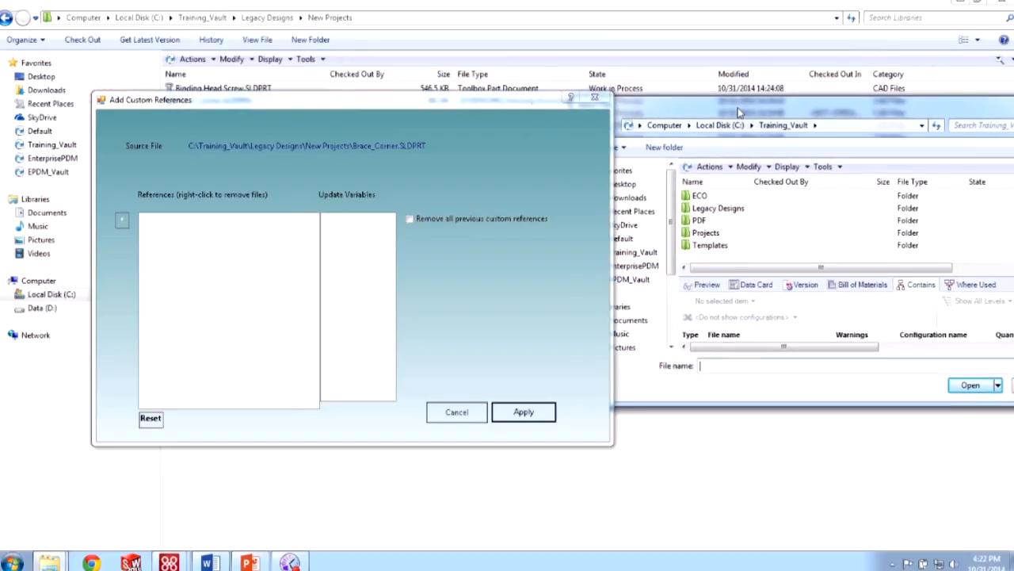
{"action": "double_click", "coordinate": [652, 208]}
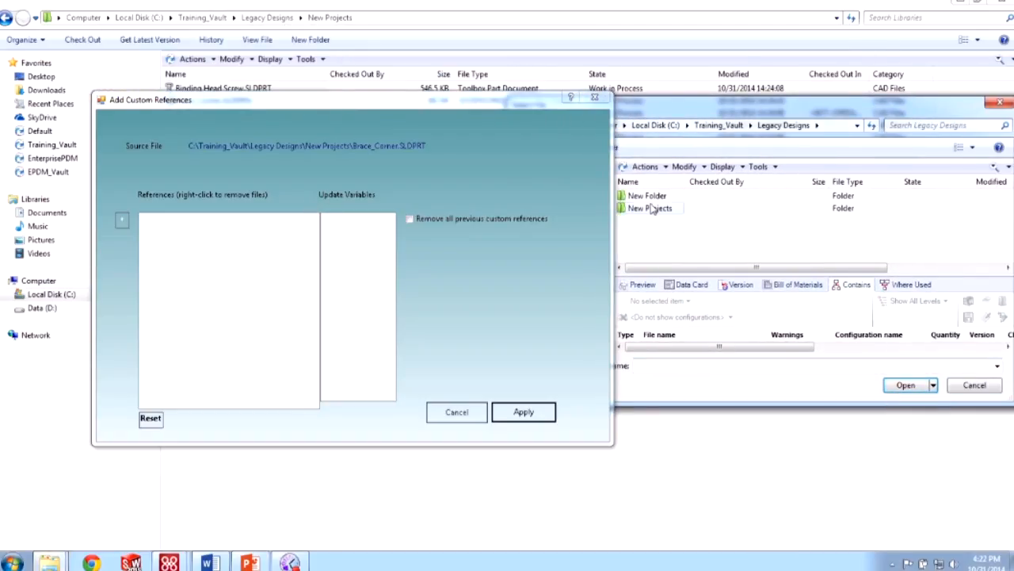
{"action": "double_click", "coordinate": [652, 208]}
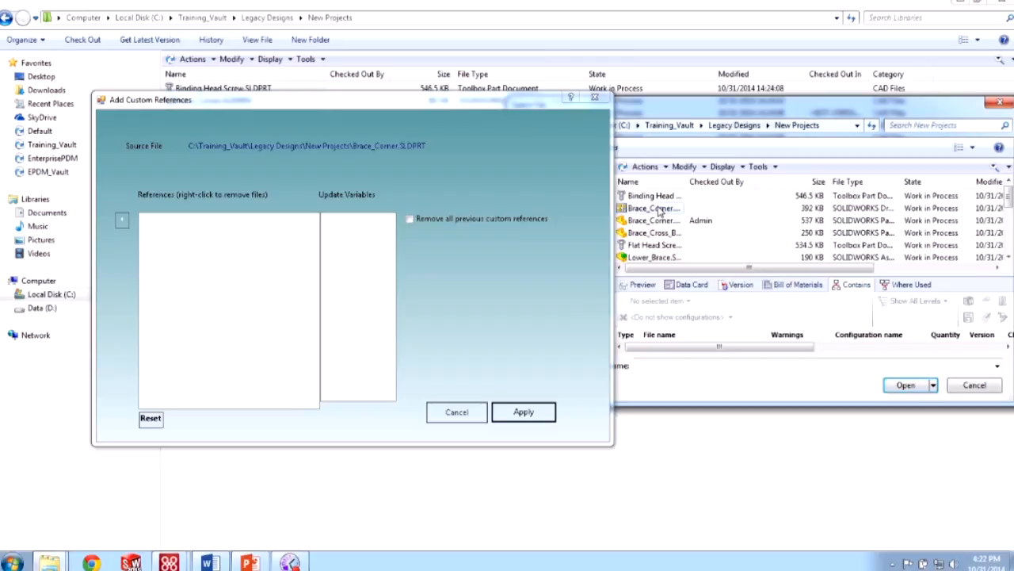
{"action": "left_click", "coordinate": [673, 233]}
- Apply Specifications Document.docx as Brace_Corner's custom reference and refresh the file list
{"action": "scroll", "coordinate": [675, 236], "scroll_direction": "down", "scroll_amount": 2}
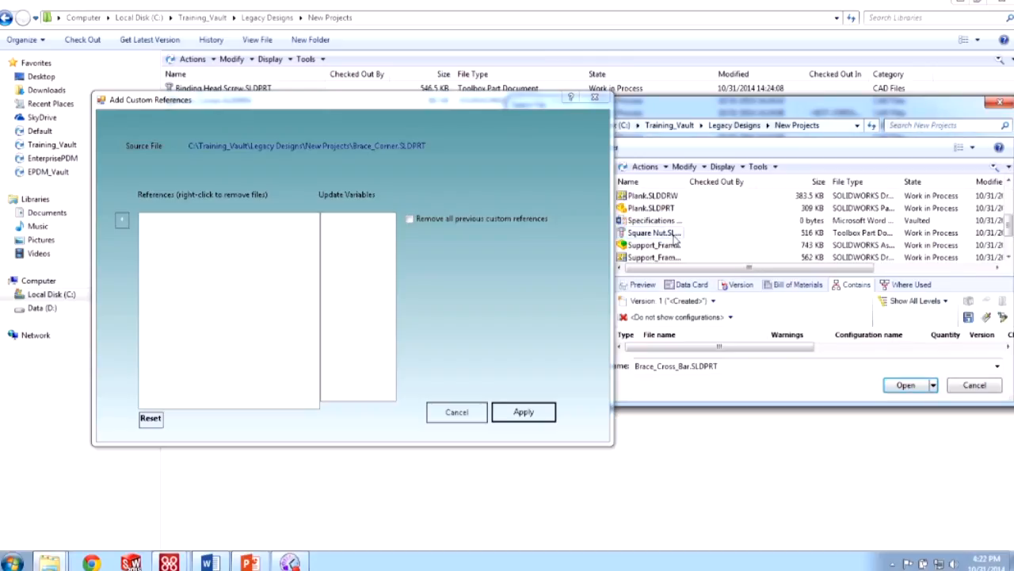
{"action": "scroll", "coordinate": [676, 238], "scroll_direction": "up", "scroll_amount": 1}
{"action": "left_click", "coordinate": [651, 257]}
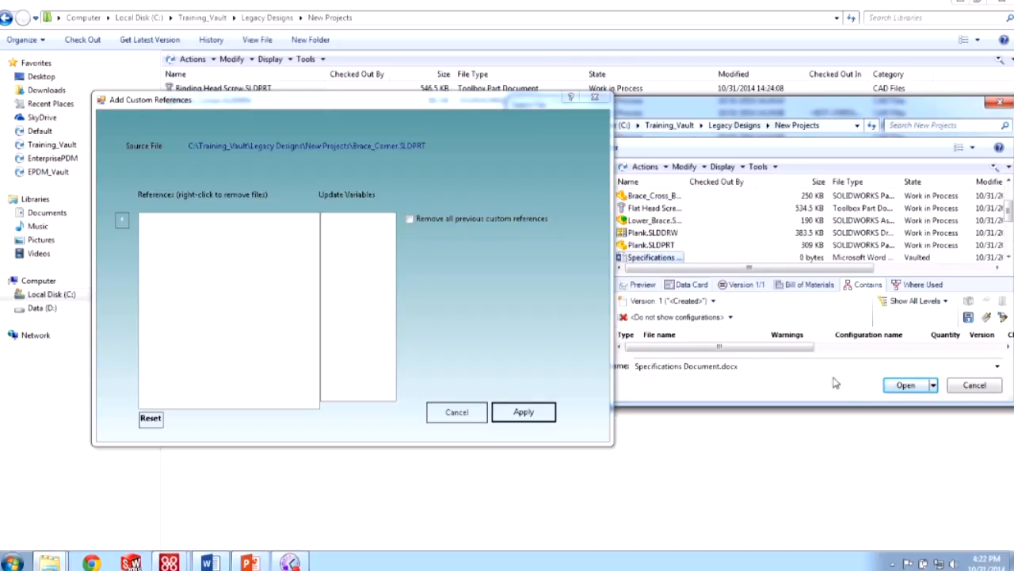
{"action": "left_click", "coordinate": [903, 385]}
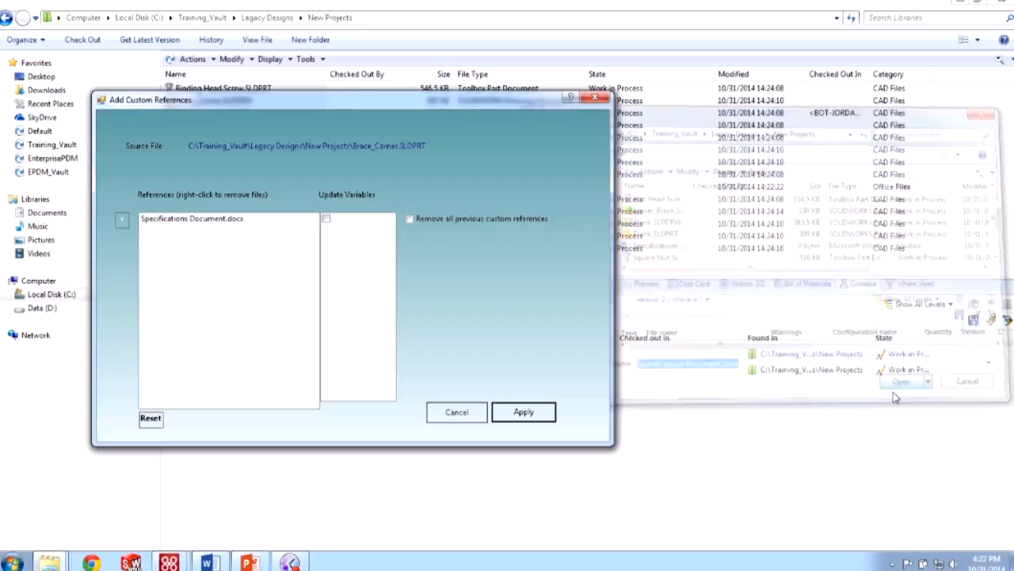
{"action": "left_click", "coordinate": [505, 406]}
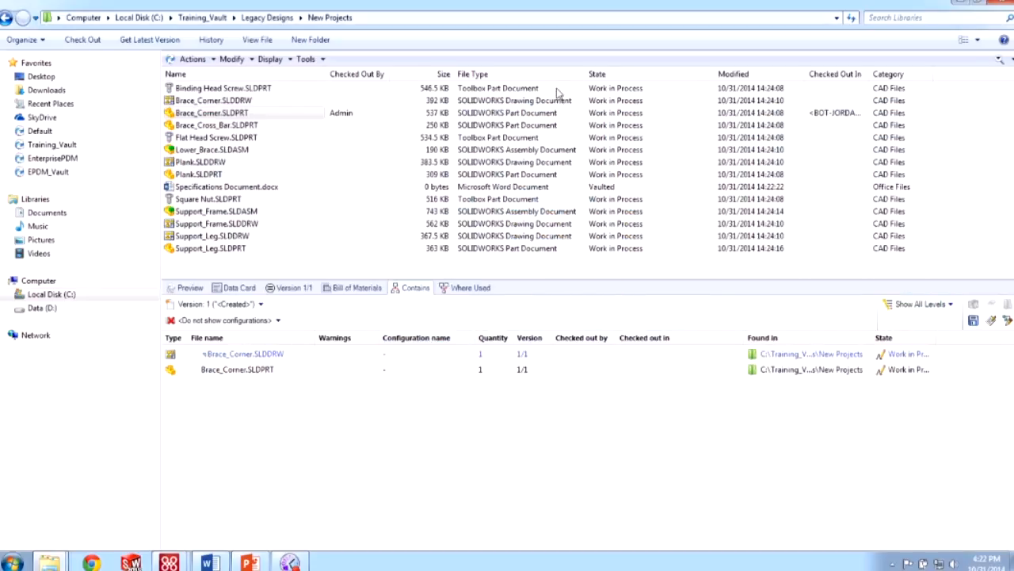
{"action": "left_click", "coordinate": [851, 17]}
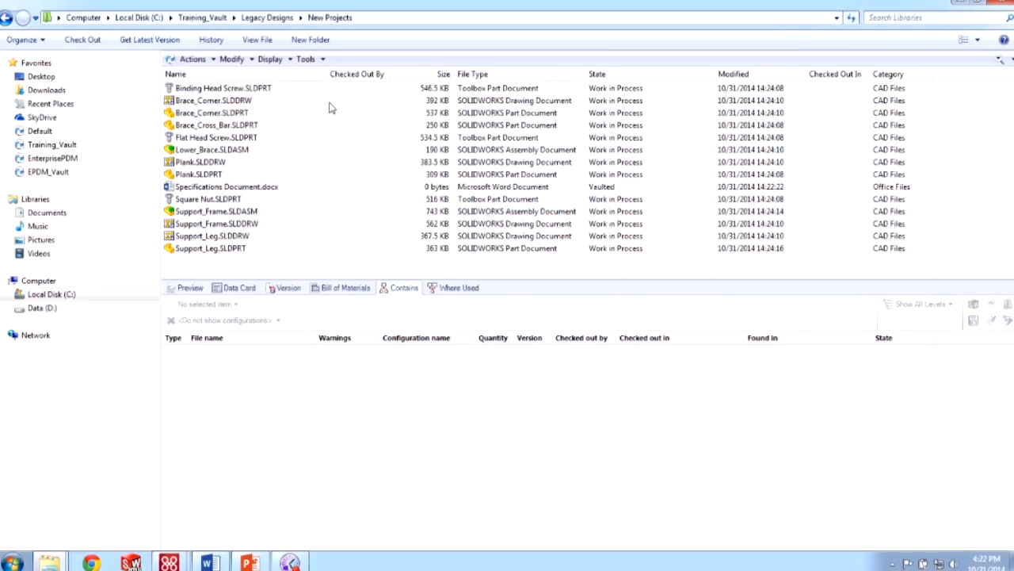
- Confirm Brace_Corner.SLDPRT version 2 contains the specifications document, then return to Legacy Designs
{"action": "left_click", "coordinate": [255, 113]}
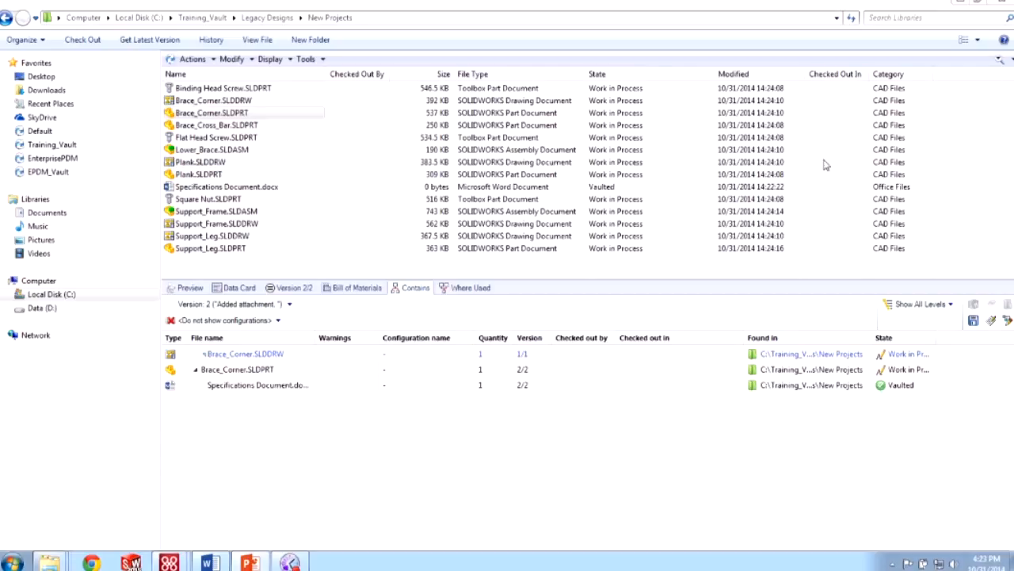
{"action": "left_click", "coordinate": [267, 18]}
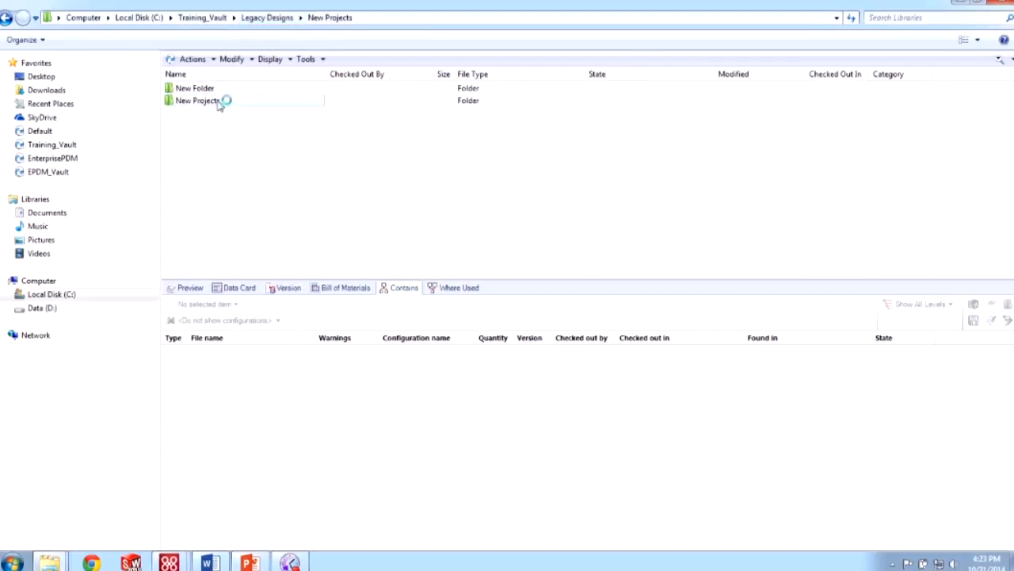
- Open D:\_Training Files\EPDM_User\Lesson 3\Case Study\Support Frame\Frame and select all 13 files
{"action": "double_click", "coordinate": [208, 89]}
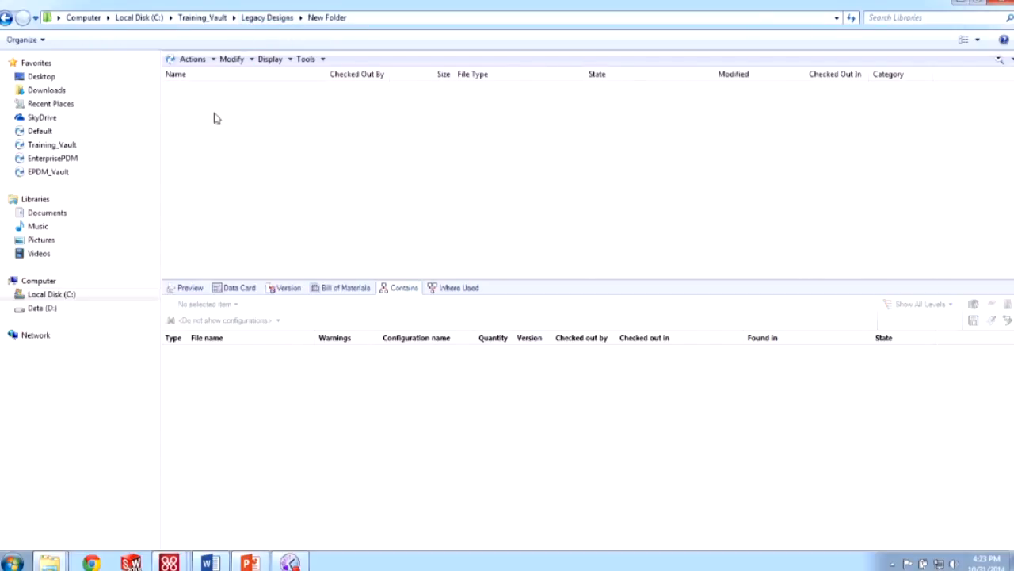
{"action": "left_click", "coordinate": [10, 309]}
{"action": "left_click", "coordinate": [16, 302]}
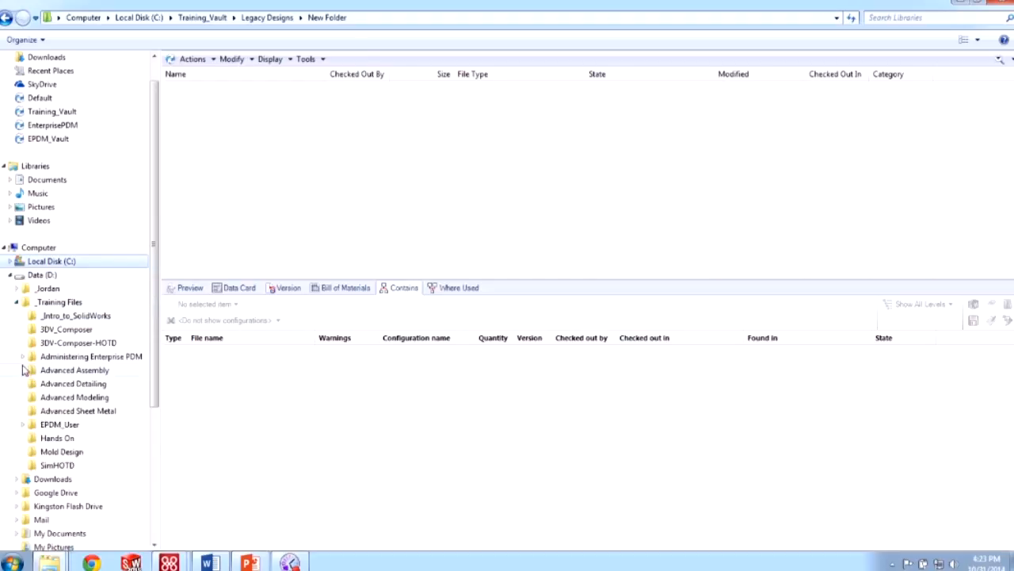
{"action": "scroll", "coordinate": [24, 361], "scroll_direction": "down", "scroll_amount": 1}
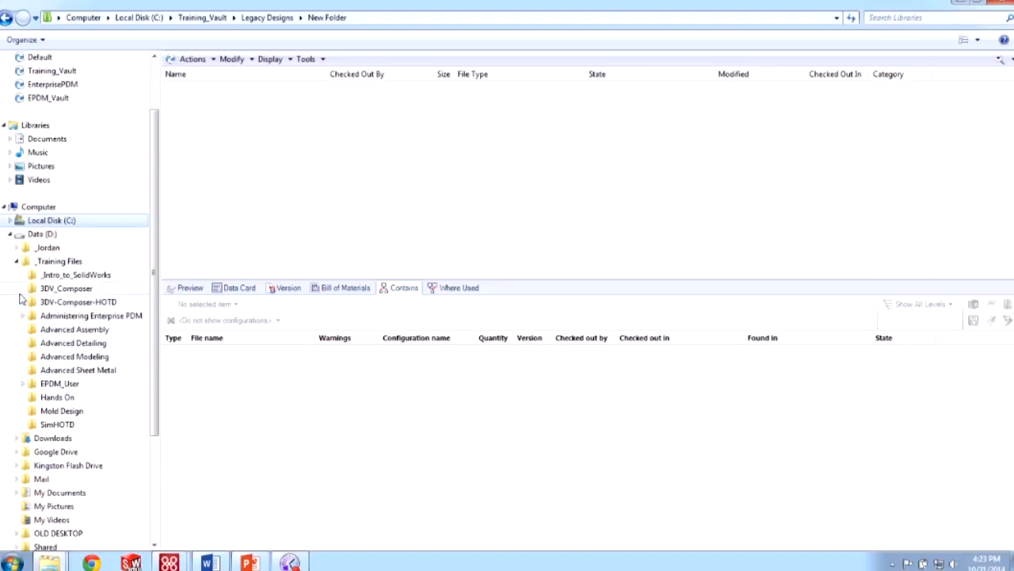
{"action": "left_click", "coordinate": [23, 382]}
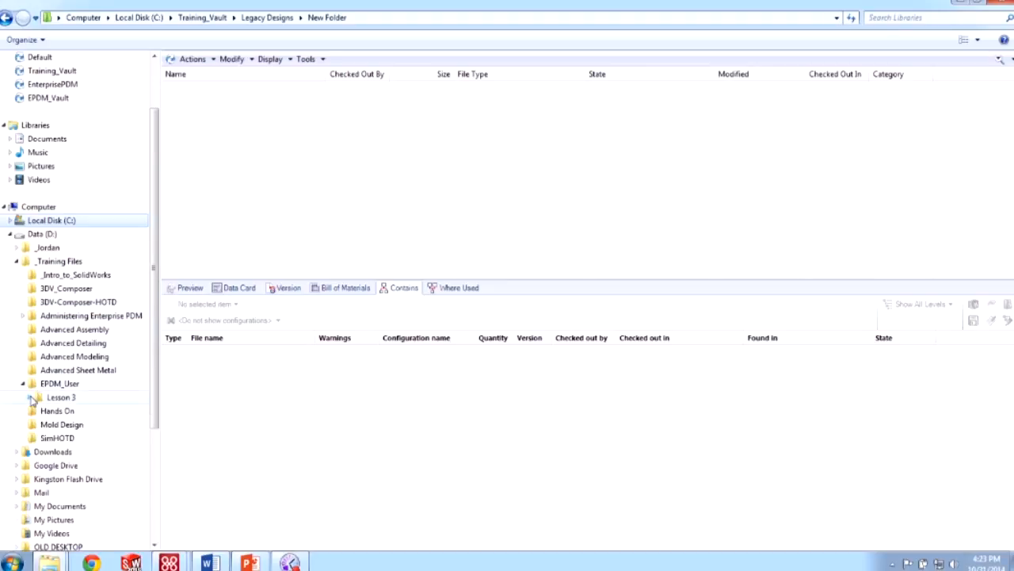
{"action": "left_click", "coordinate": [29, 397]}
{"action": "left_click", "coordinate": [37, 410]}
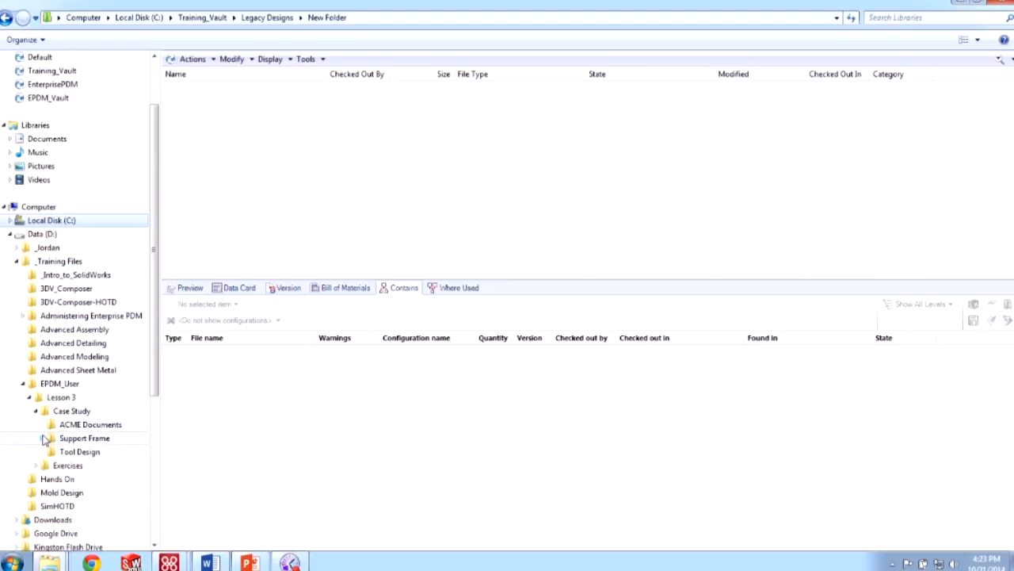
{"action": "left_click", "coordinate": [42, 438]}
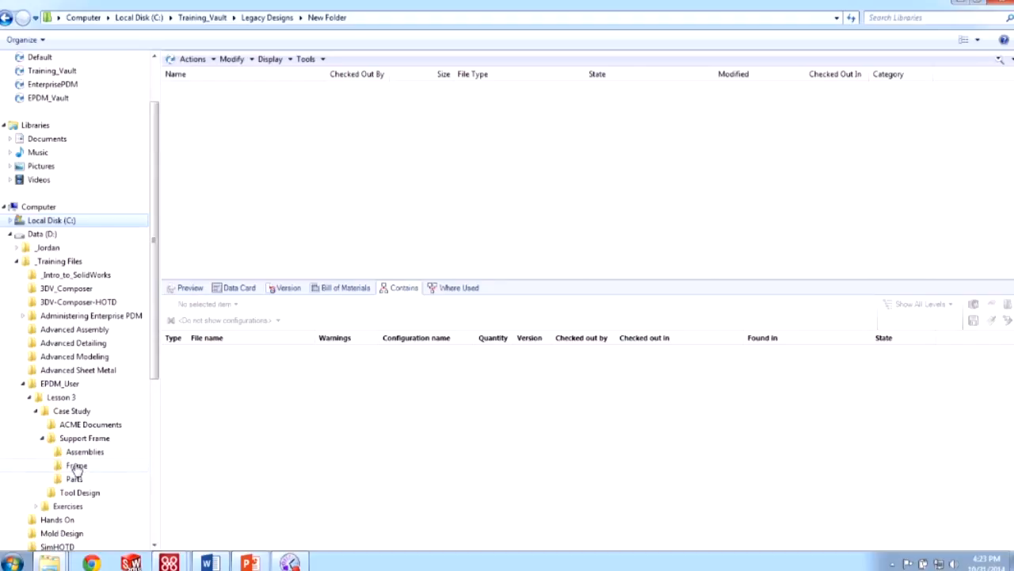
{"action": "left_click", "coordinate": [76, 466]}
{"action": "left_click_drag", "start_coordinate": [229, 275], "coordinate": [304, 72]}
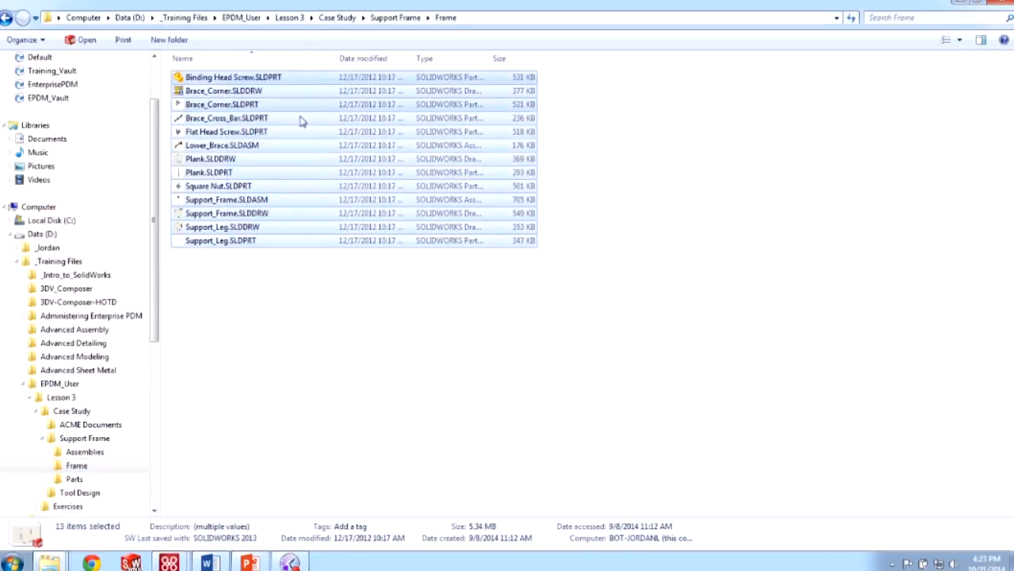
- Copy the 13 selected Support Frame files
{"action": "right_click_drag", "start_coordinate": [302, 121], "coordinate": [305, 137]}
{"action": "key", "text": "Escape"}
{"action": "right_click", "coordinate": [287, 141]}
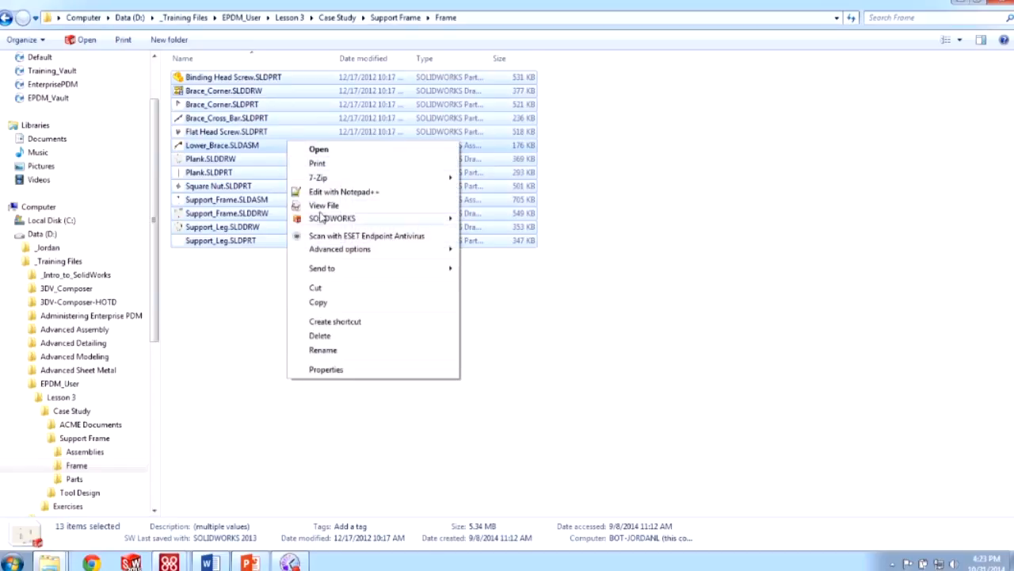
{"action": "left_click", "coordinate": [320, 303]}
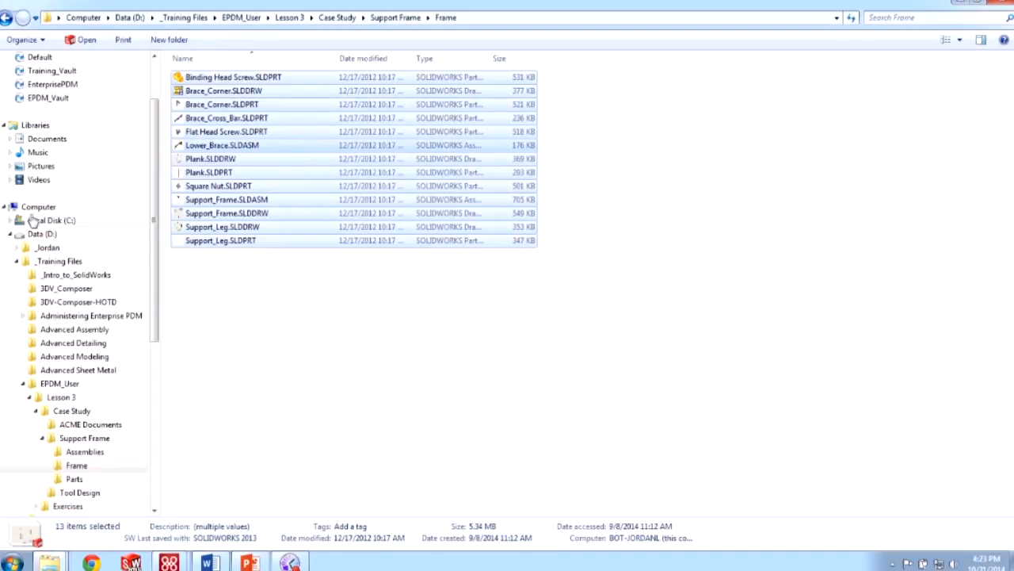
- Paste the files into Training_Vault > Legacy Designs > New Folder
{"action": "left_click", "coordinate": [10, 221]}
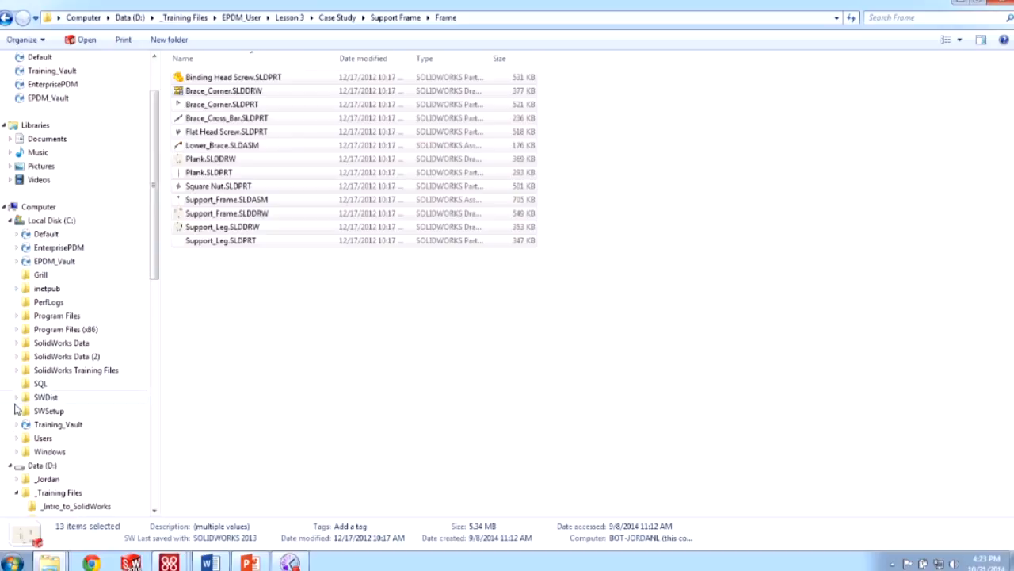
{"action": "left_click", "coordinate": [15, 425]}
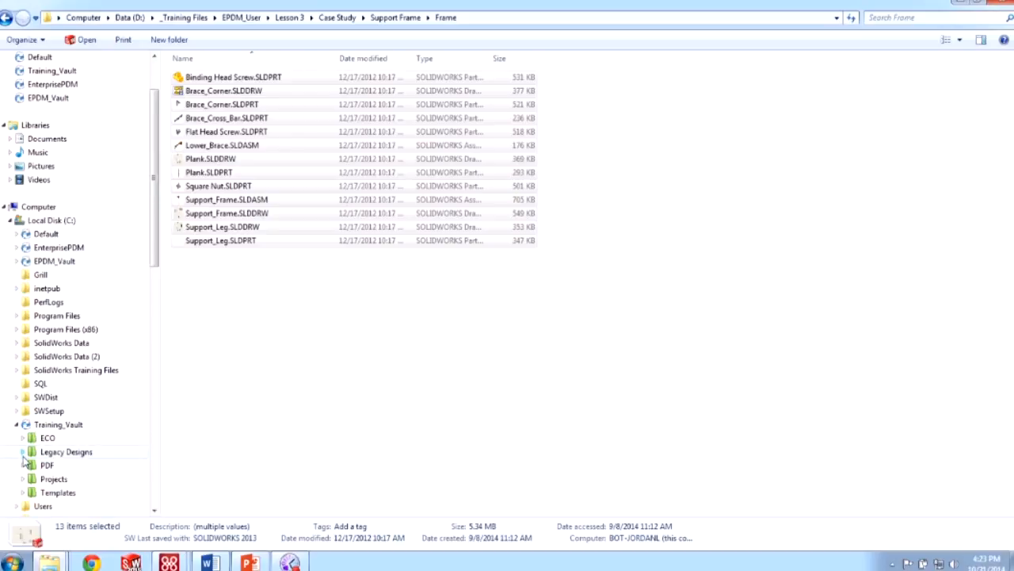
{"action": "left_click", "coordinate": [22, 451]}
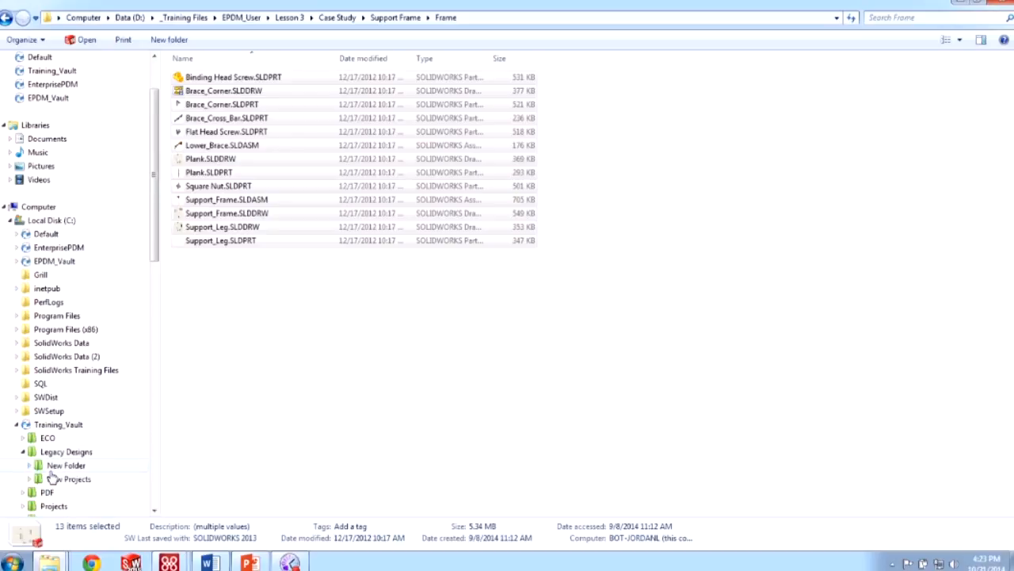
{"action": "left_click", "coordinate": [54, 465]}
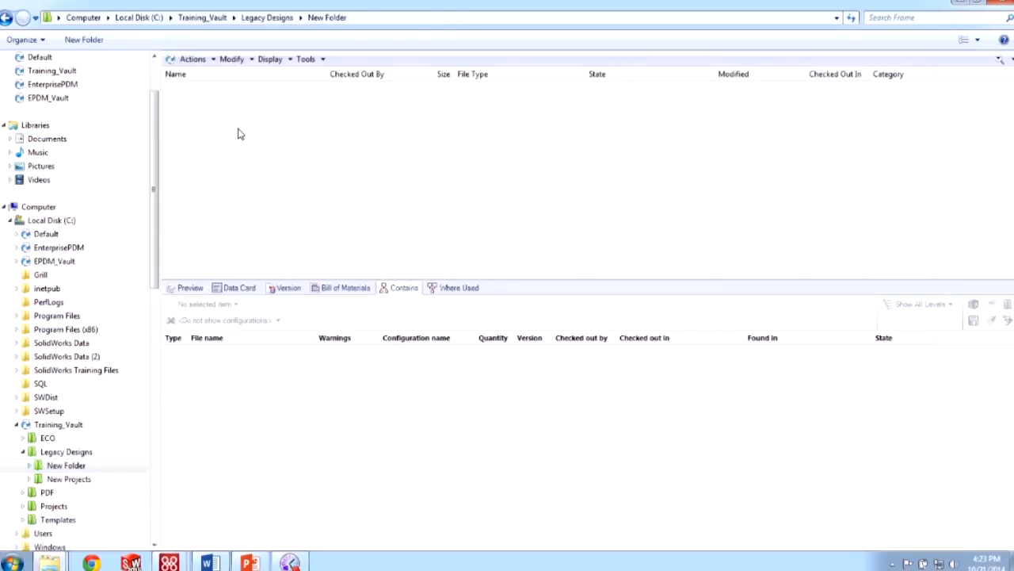
{"action": "right_click", "coordinate": [239, 133]}
{"action": "left_click", "coordinate": [269, 198]}
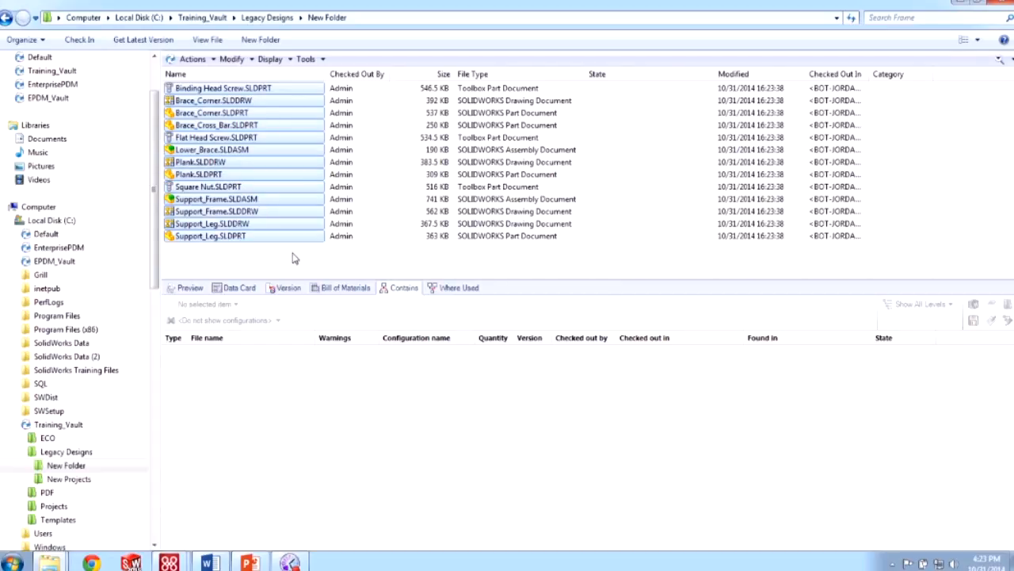
{"action": "left_click", "coordinate": [291, 259]}
{"action": "left_click", "coordinate": [238, 199]}
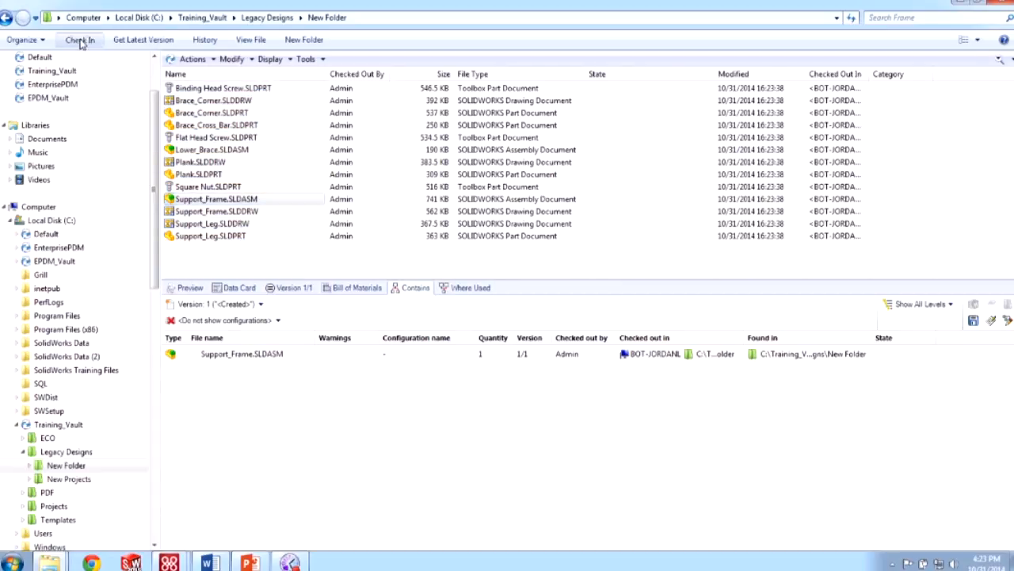
{"action": "left_click", "coordinate": [80, 43]}
{"action": "scroll", "coordinate": [631, 238], "scroll_direction": "down", "scroll_amount": 1}
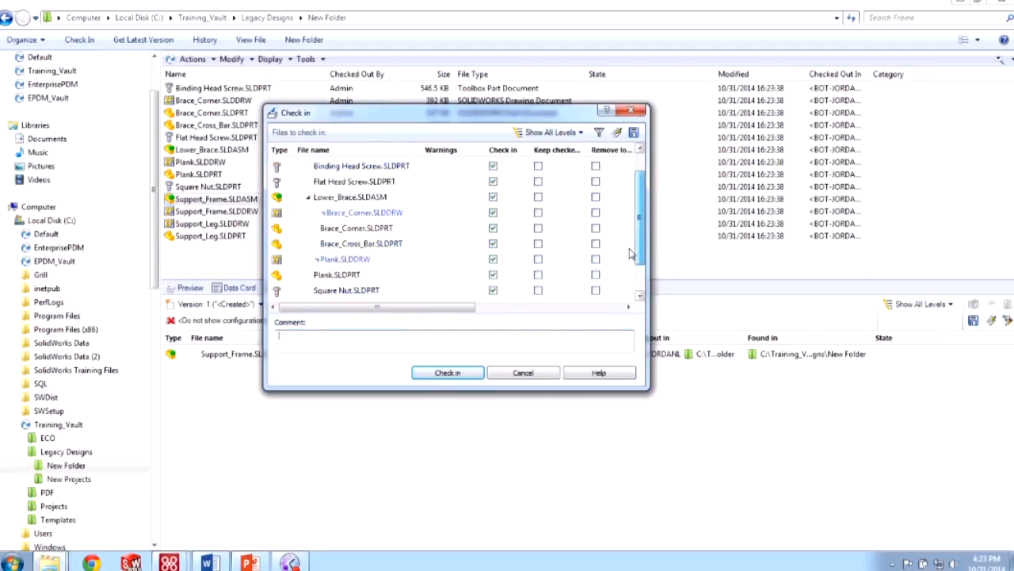
{"action": "left_click_drag", "start_coordinate": [630, 249], "coordinate": [609, 241]}
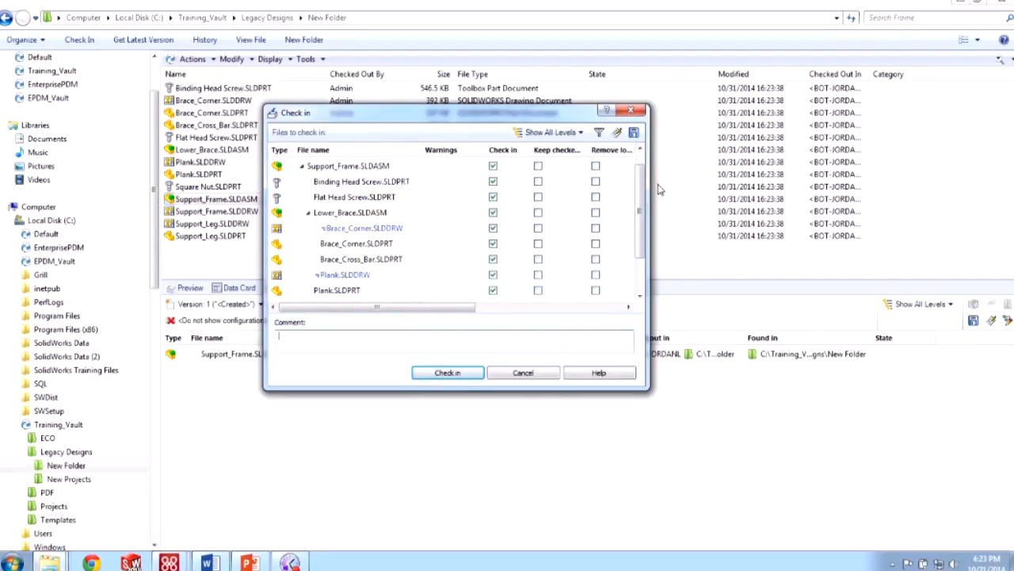
{"action": "left_click", "coordinate": [530, 377]}
{"action": "left_click_drag", "start_coordinate": [253, 238], "coordinate": [277, 41]}
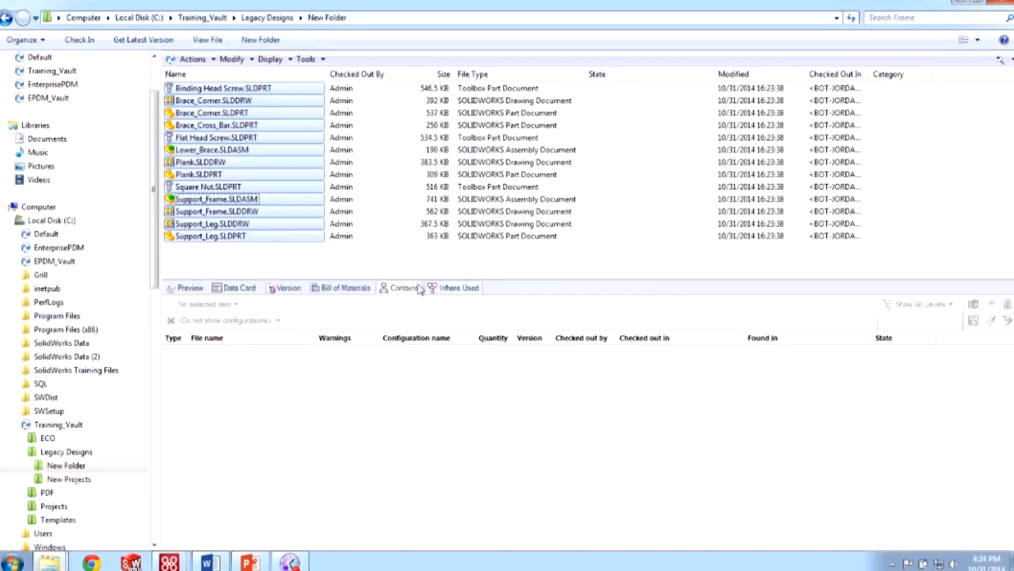
- Select all 13 Support Frame files in New Folder, delete them, and confirm the multiple-file delete
{"action": "left_click_drag", "start_coordinate": [247, 239], "coordinate": [328, 79]}
{"action": "left_click_drag", "start_coordinate": [261, 265], "coordinate": [416, 86]}
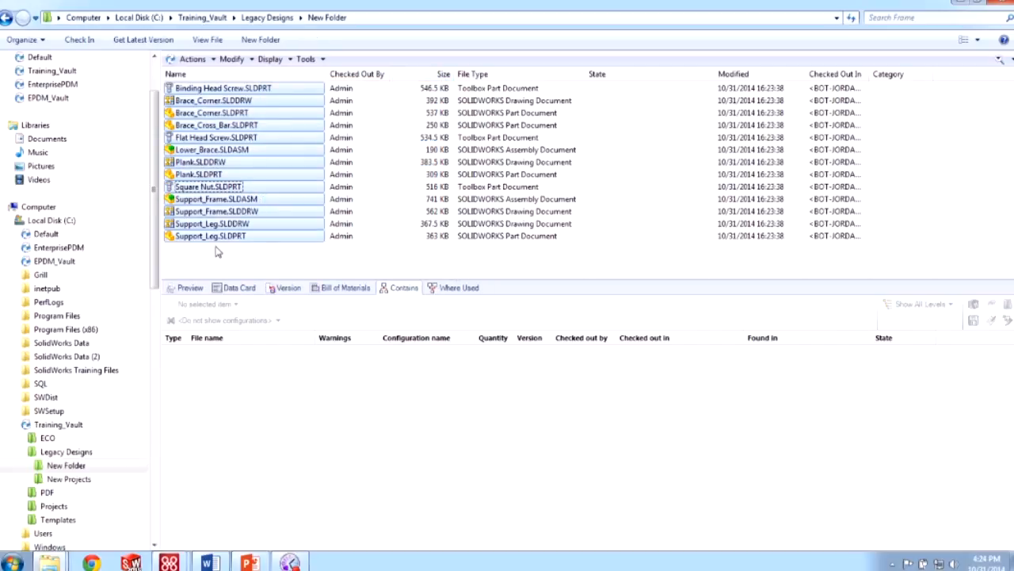
{"action": "right_click", "coordinate": [283, 235]}
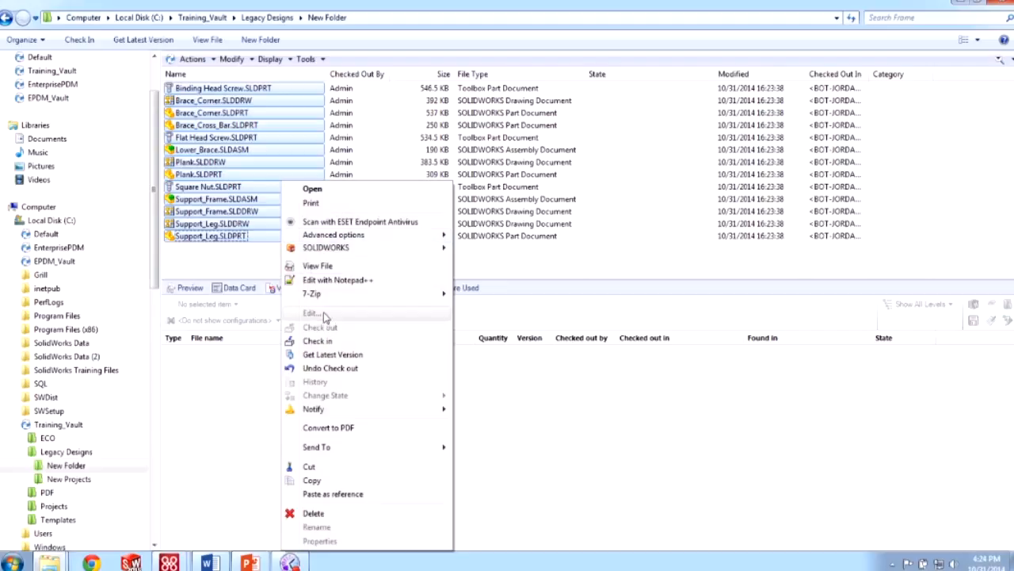
{"action": "left_click", "coordinate": [323, 513]}
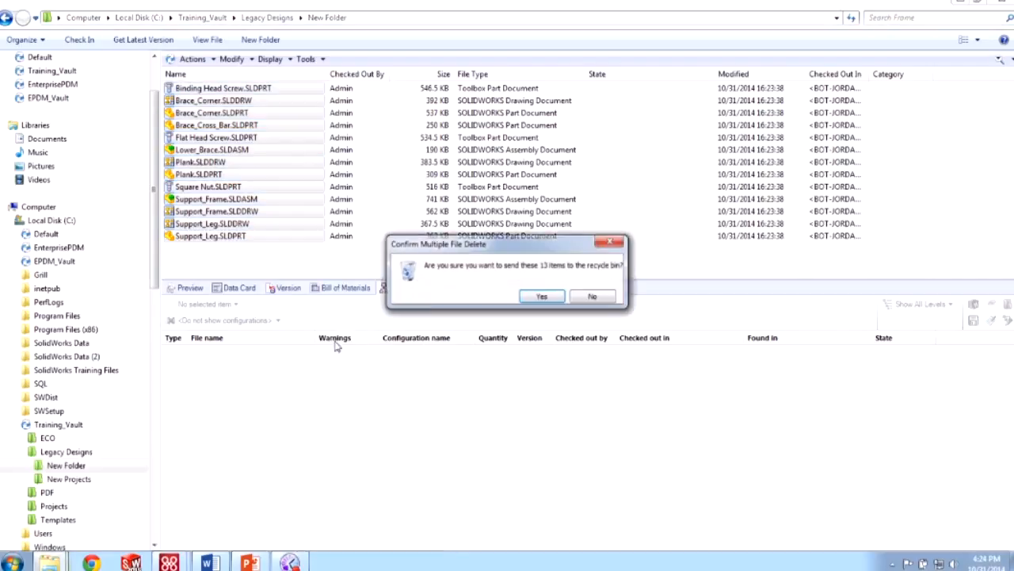
{"action": "left_click", "coordinate": [542, 297]}
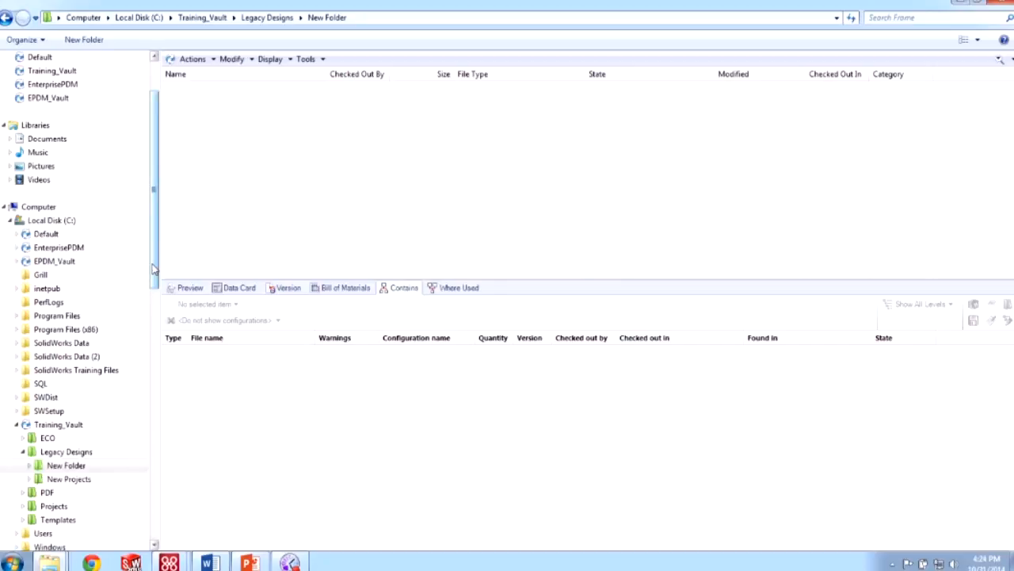
- In the local Support Frame training folder, check the Assemblies and Parts folders and select both
{"action": "left_click_drag", "start_coordinate": [153, 273], "coordinate": [179, 470]}
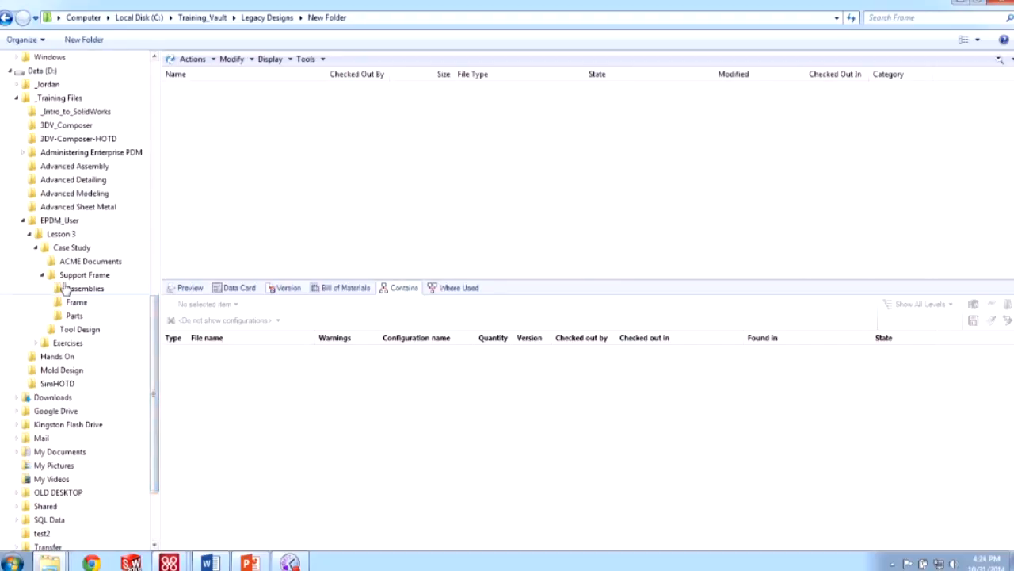
{"action": "left_click", "coordinate": [71, 275]}
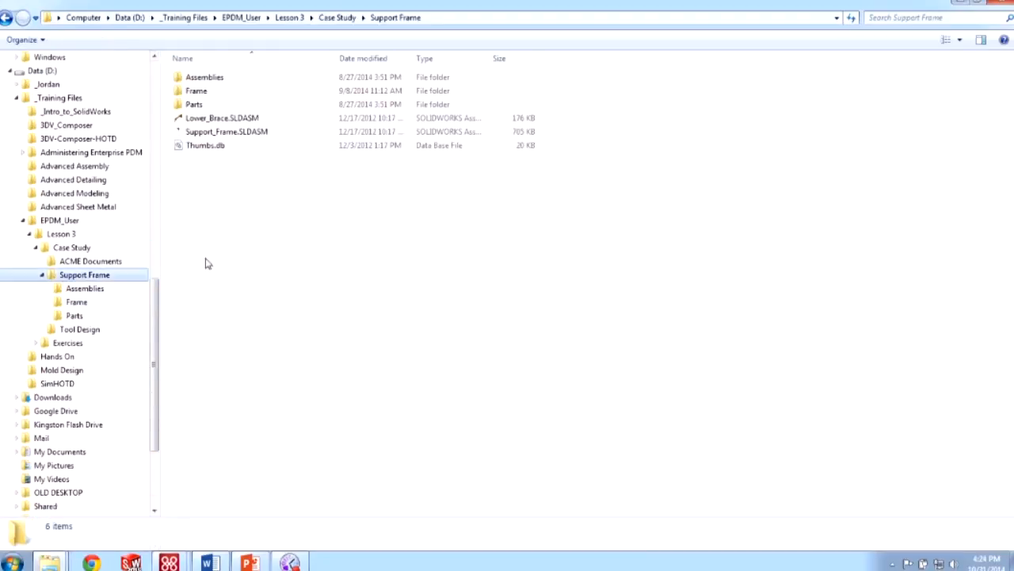
{"action": "double_click", "coordinate": [210, 77]}
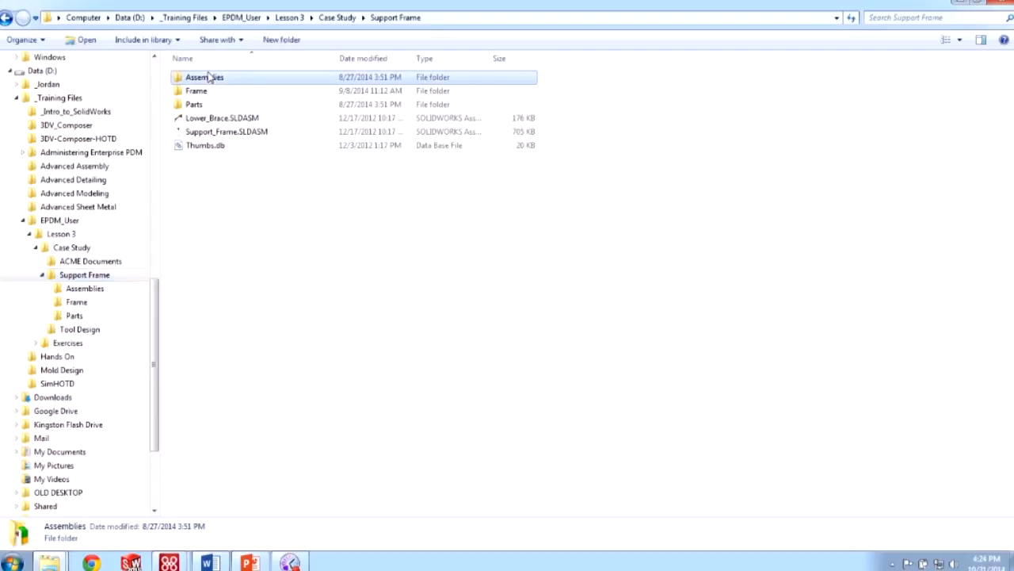
{"action": "left_click", "coordinate": [382, 18]}
{"action": "double_click", "coordinate": [274, 104]}
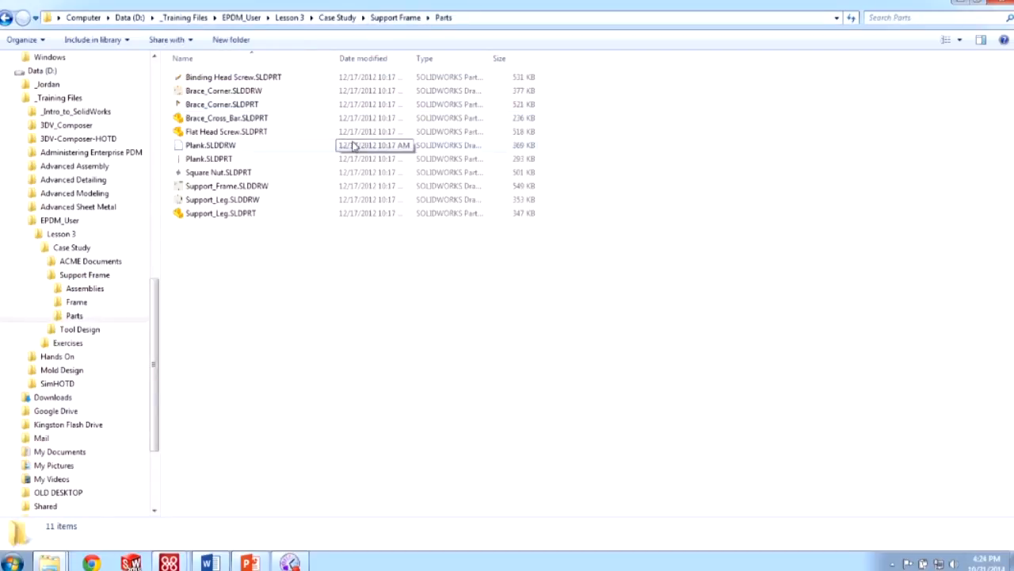
{"action": "left_click", "coordinate": [379, 19]}
{"action": "left_click", "coordinate": [289, 82], "text": "ctrl"}
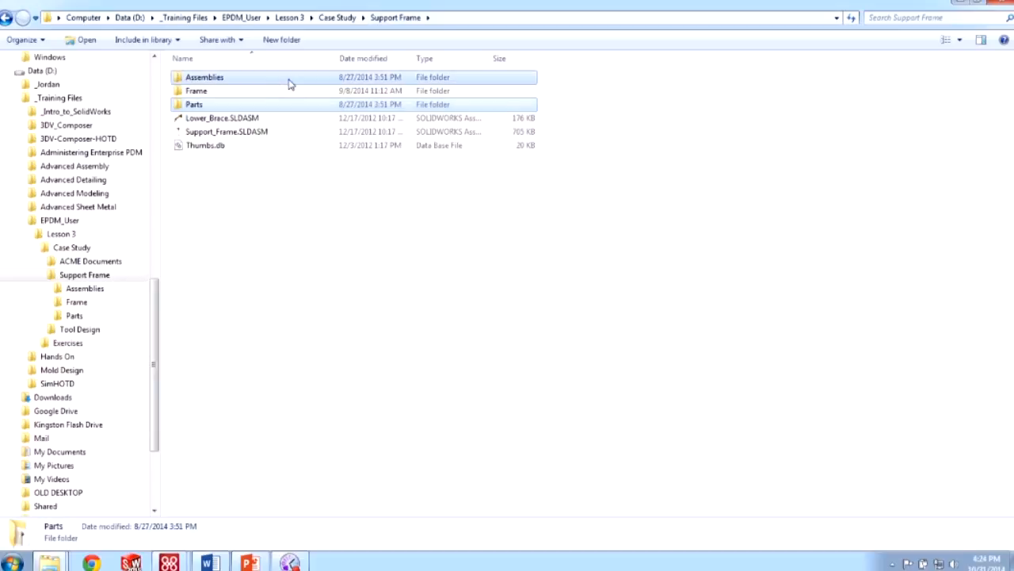
{"action": "left_click_drag", "start_coordinate": [160, 318], "coordinate": [159, 178]}
- Paste the Assemblies and Parts folders into the vault's New Folder, dismissing the not-moved warning
{"action": "left_click", "coordinate": [88, 302]}
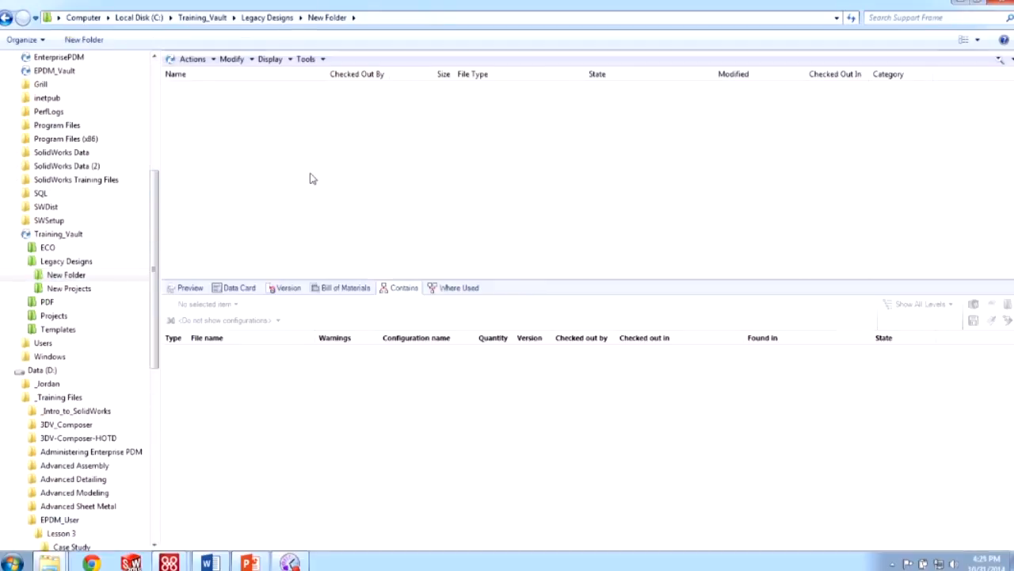
{"action": "key", "text": "ctrl+v"}
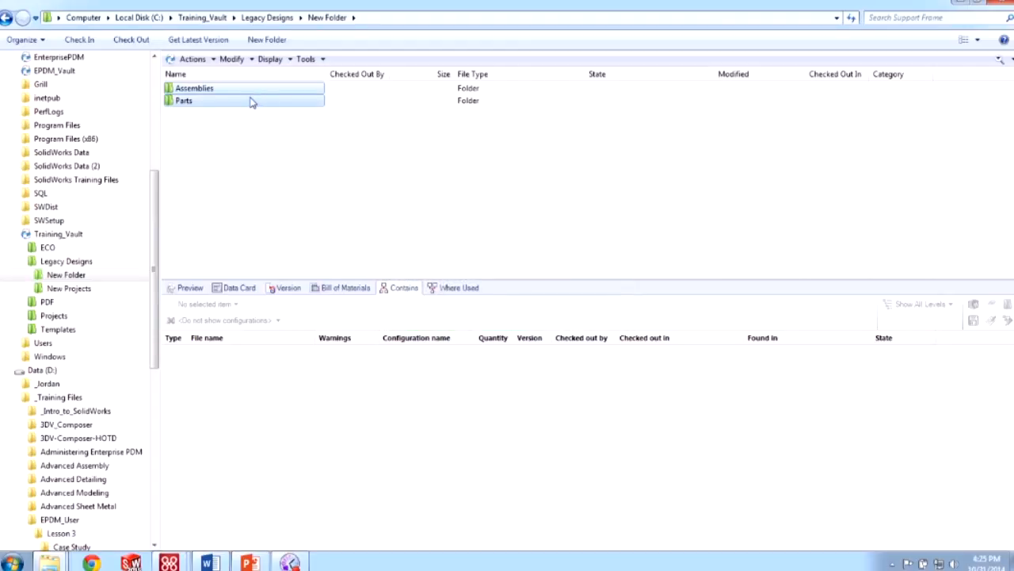
{"action": "left_click", "coordinate": [190, 107]}
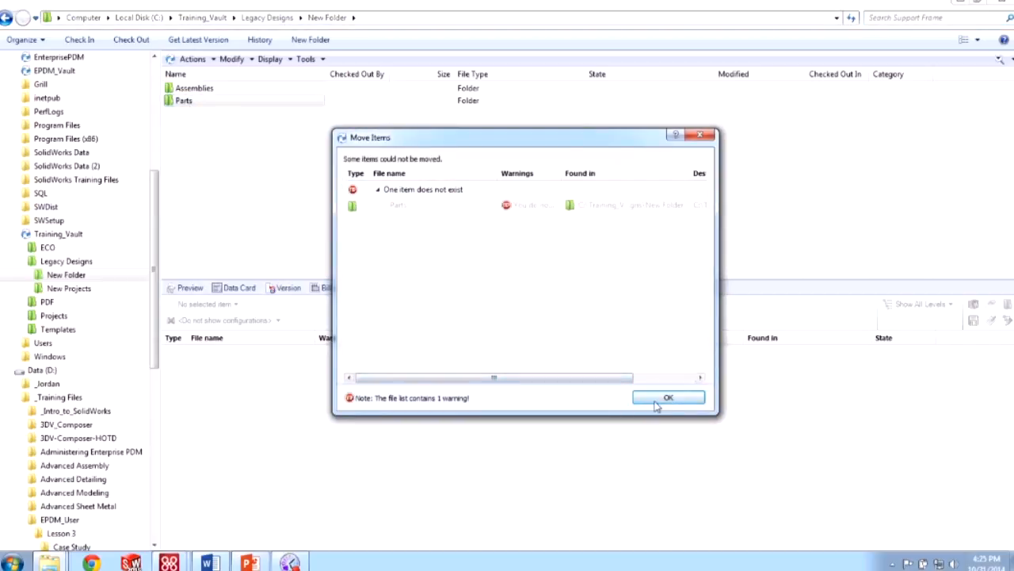
{"action": "left_click", "coordinate": [659, 399]}
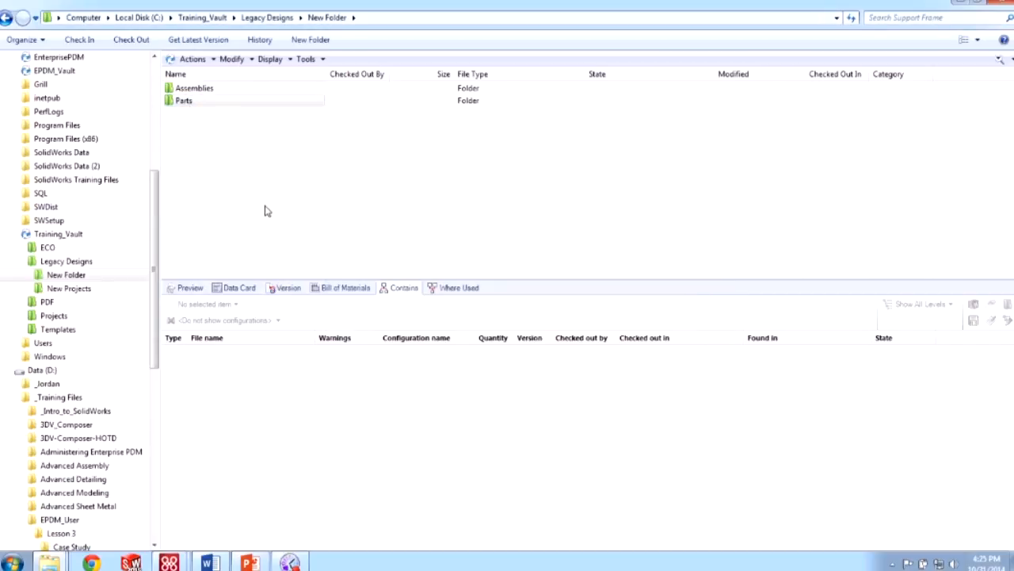
- Rename the copied Parts folder to Parts1
{"action": "left_click", "coordinate": [200, 103]}
{"action": "left_click", "coordinate": [197, 100]}
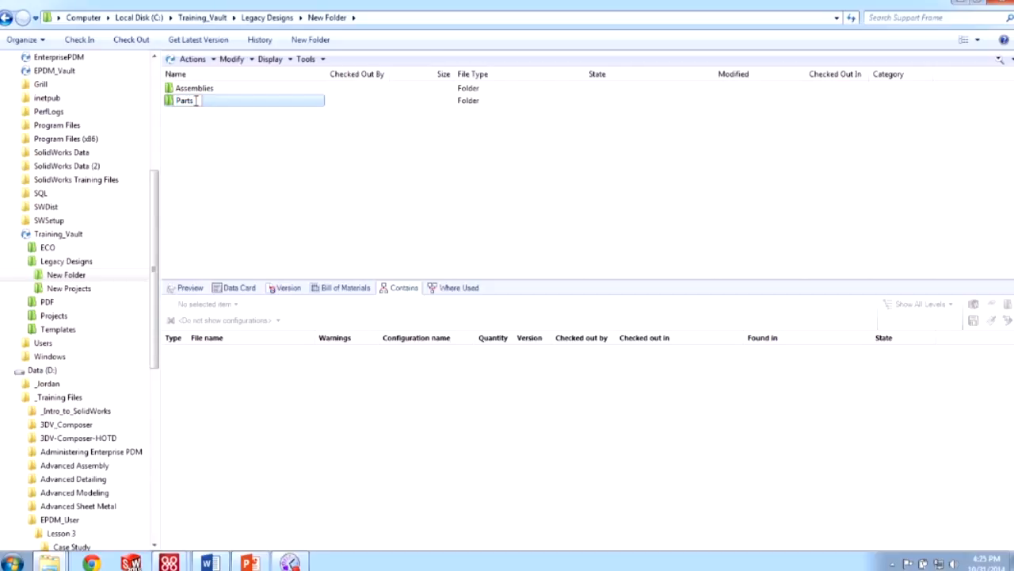
{"action": "type", "text": "1"}
{"action": "left_click", "coordinate": [249, 190]}
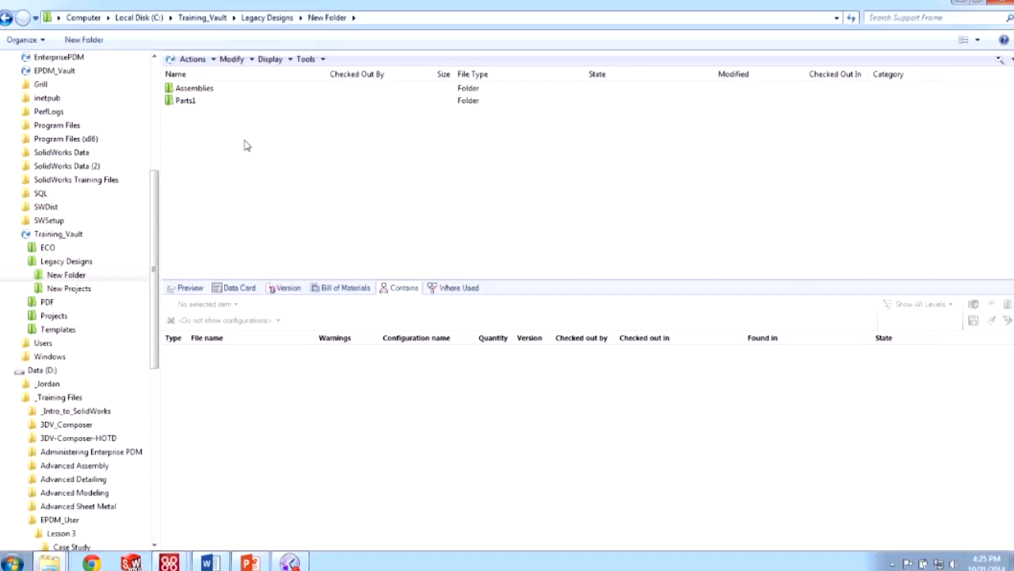
- Open the vault's Assemblies folder, preview Support_Frame.SLDASM's check-in with the dialog enlarged, then cancel
{"action": "double_click", "coordinate": [229, 93]}
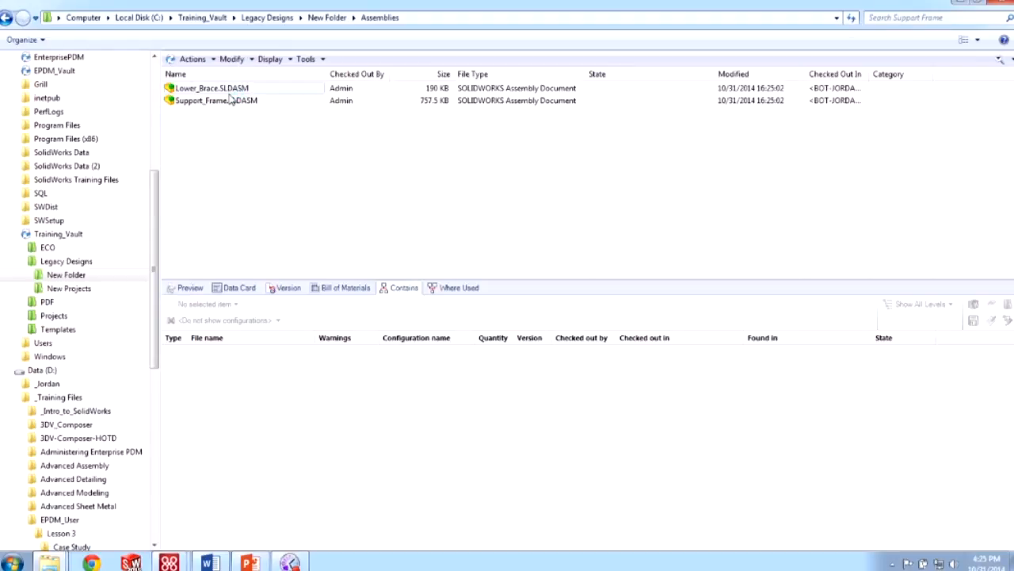
{"action": "left_click", "coordinate": [249, 101]}
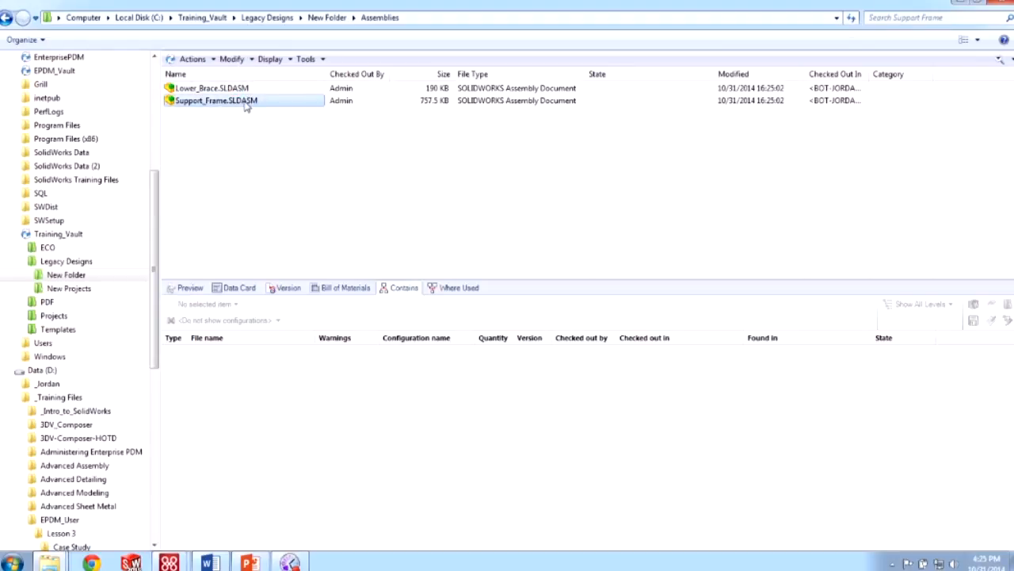
{"action": "left_click", "coordinate": [83, 40]}
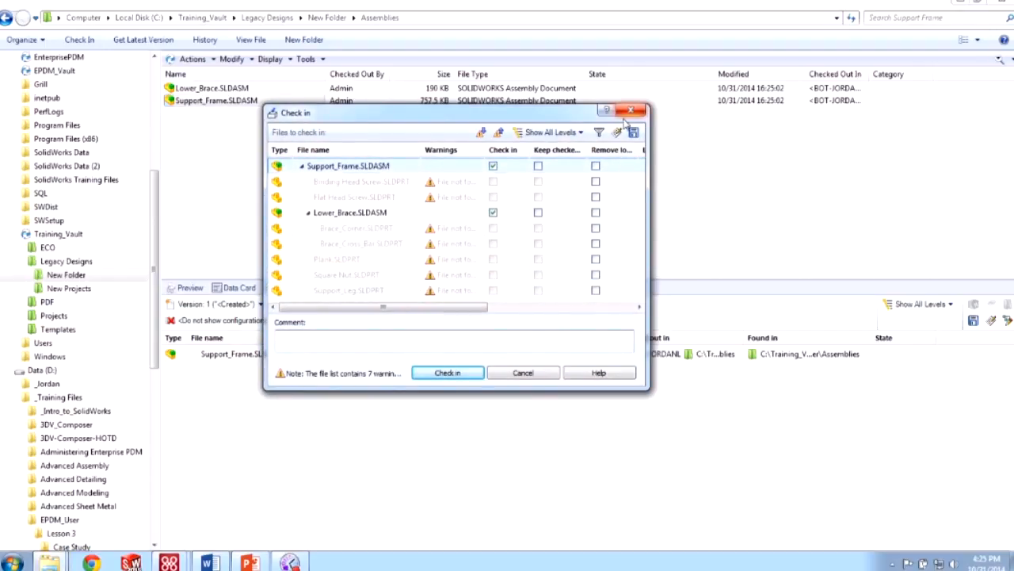
{"action": "left_click", "coordinate": [634, 336]}
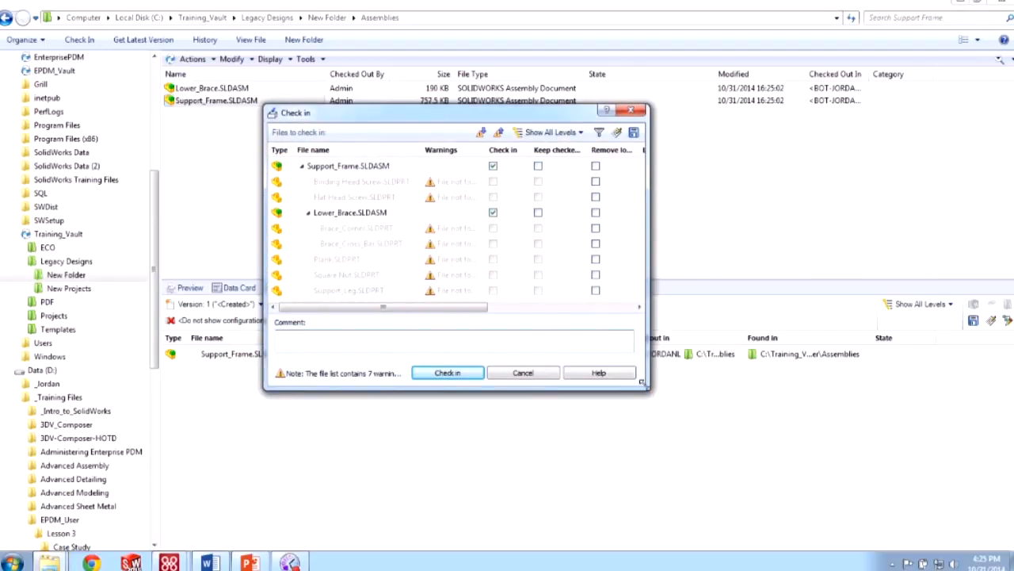
{"action": "left_click_drag", "start_coordinate": [648, 390], "coordinate": [777, 446]}
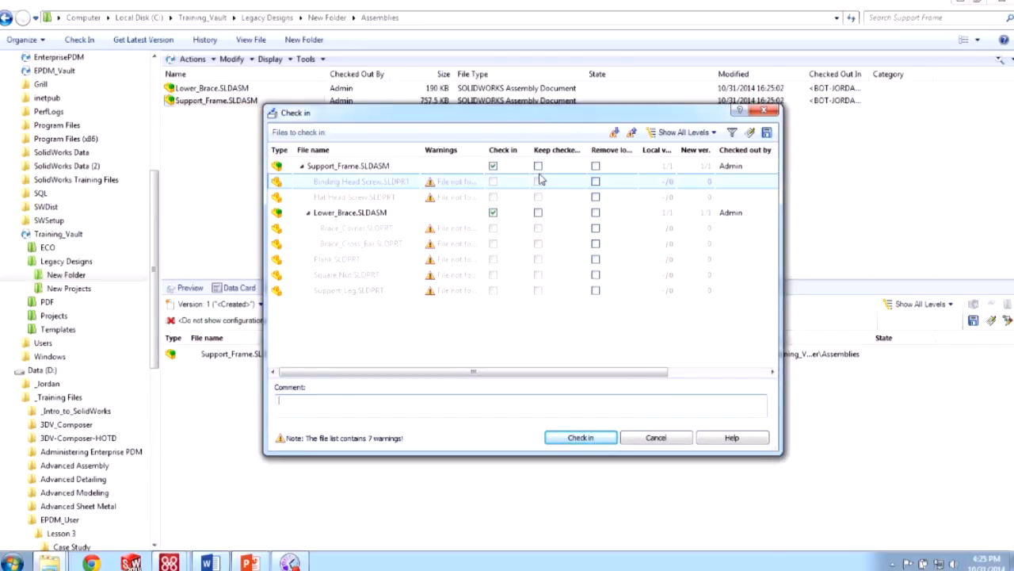
{"action": "left_click", "coordinate": [654, 440]}
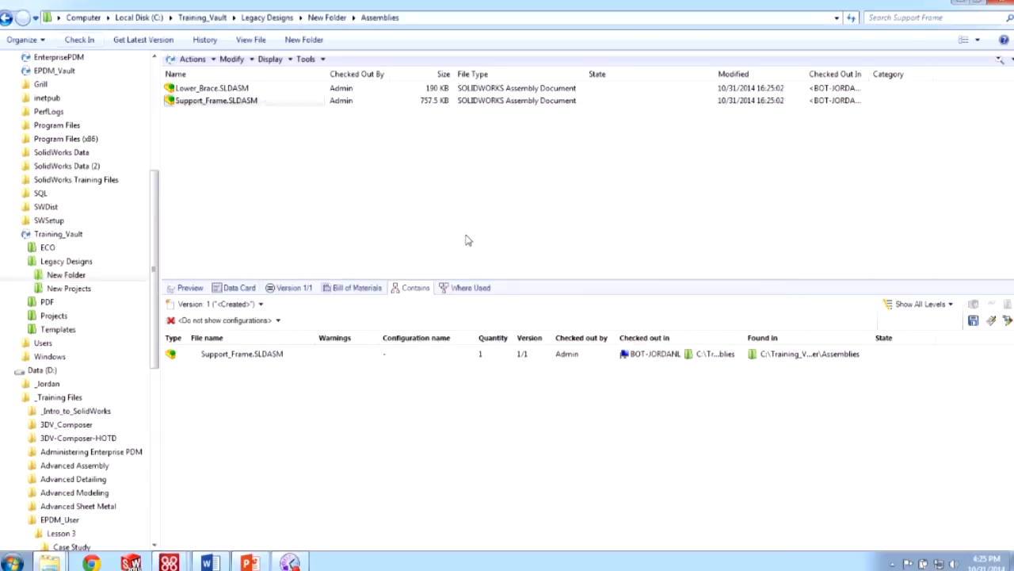
- Open Update References for Support_Frame and select all references from Binding Head Screw through Support_Leg
{"action": "left_click", "coordinate": [308, 60]}
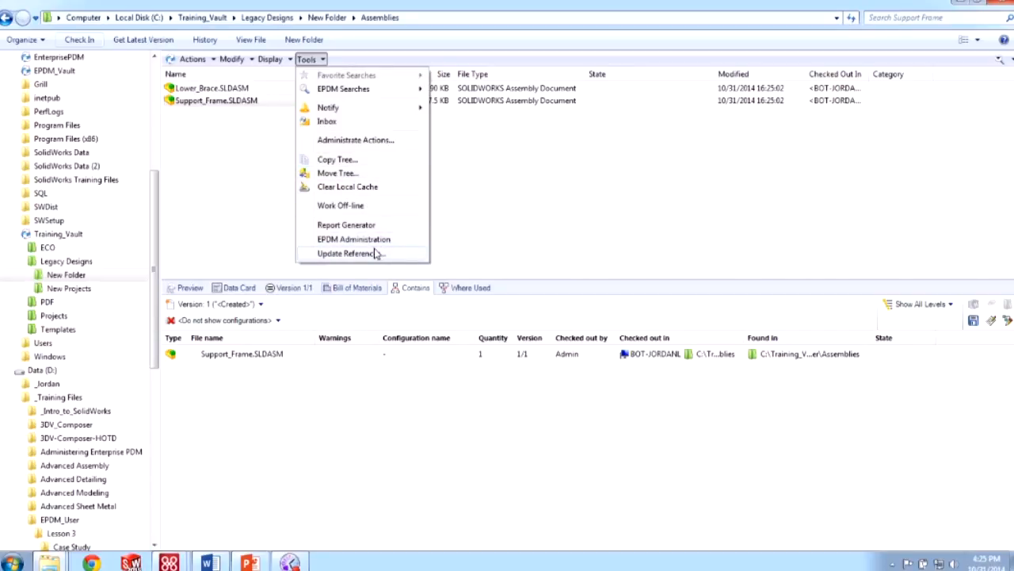
{"action": "left_click", "coordinate": [404, 255]}
{"action": "left_click", "coordinate": [404, 254]}
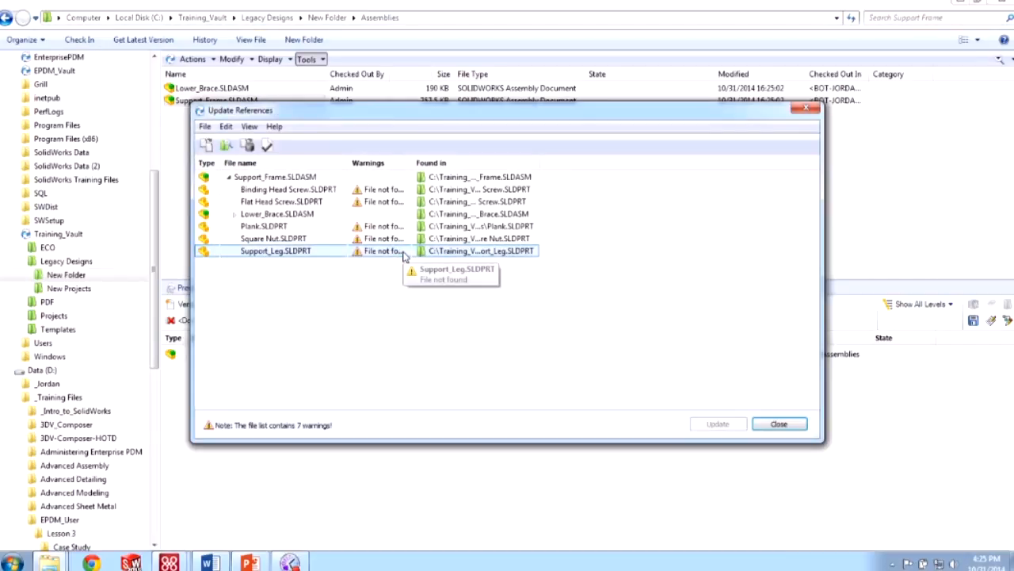
{"action": "left_click", "coordinate": [248, 190]}
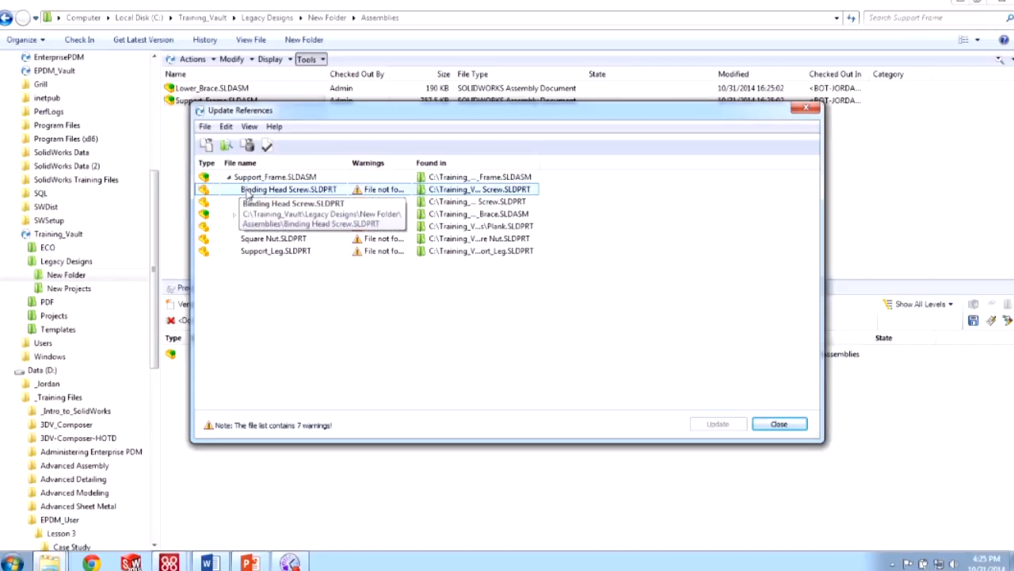
{"action": "left_click", "coordinate": [252, 214]}
{"action": "left_click", "coordinate": [235, 214]}
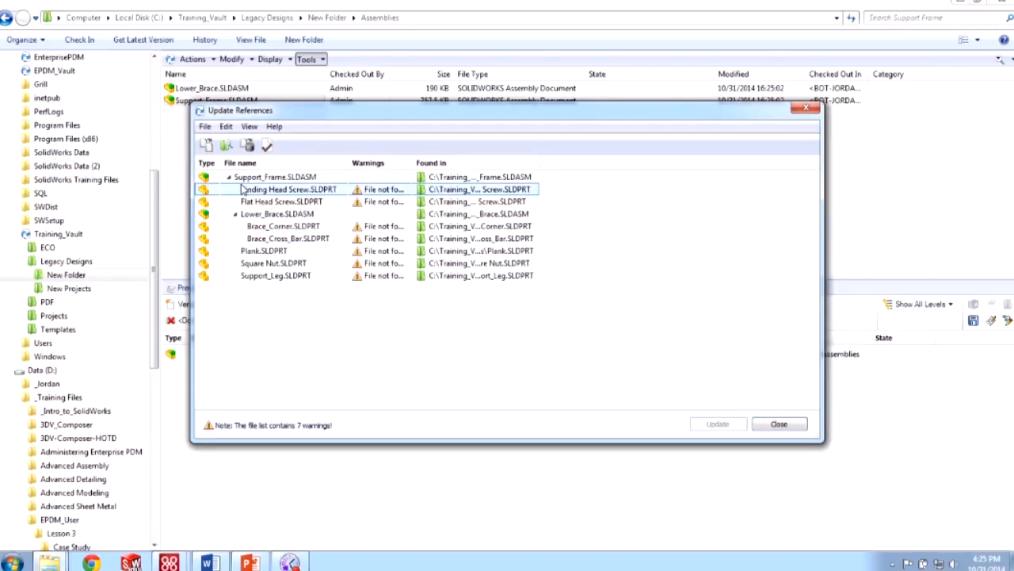
{"action": "left_click", "coordinate": [246, 190]}
{"action": "left_click", "coordinate": [262, 277], "text": "shift"}
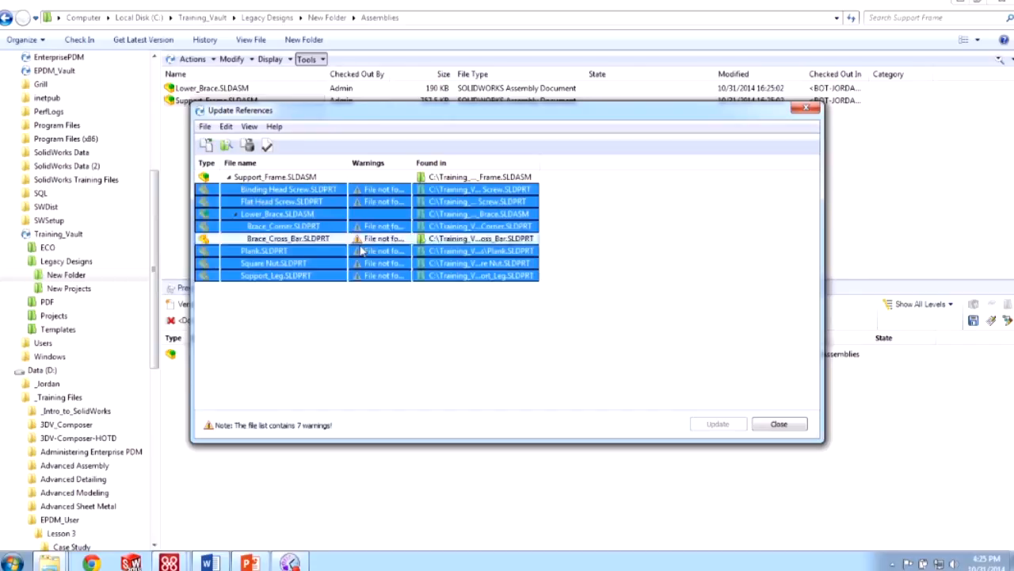
- Find the missing files in the vault's Parts1 folder and apply the 7 reference updates
{"action": "left_click", "coordinate": [226, 146]}
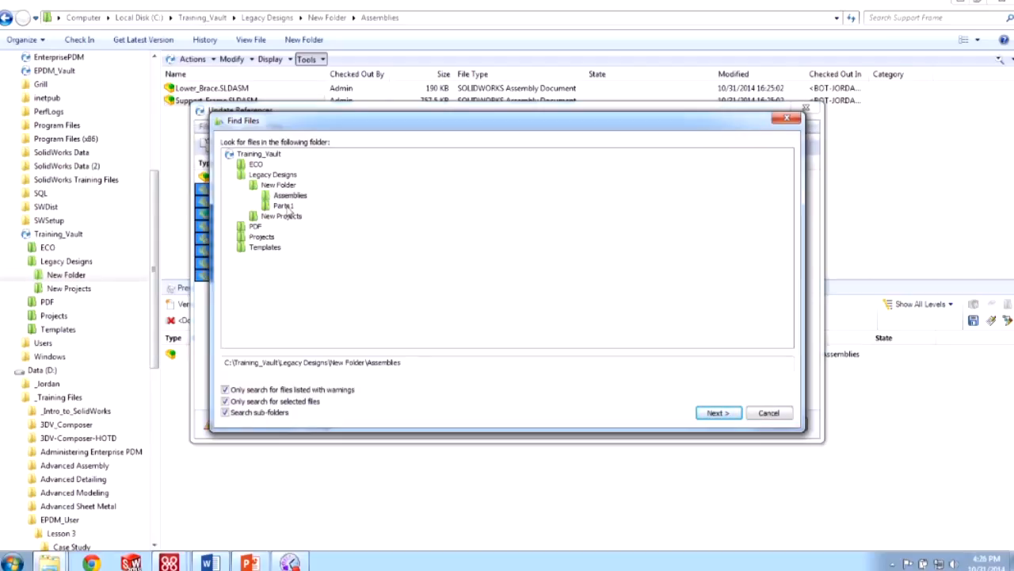
{"action": "left_click", "coordinate": [285, 206]}
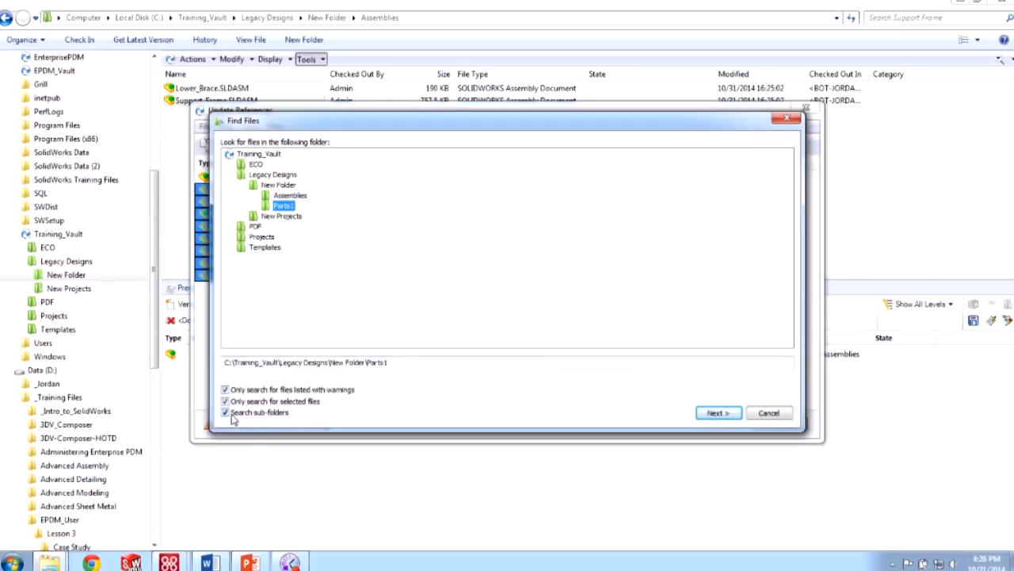
{"action": "key", "text": "ctrl"}
{"action": "left_click", "coordinate": [718, 413]}
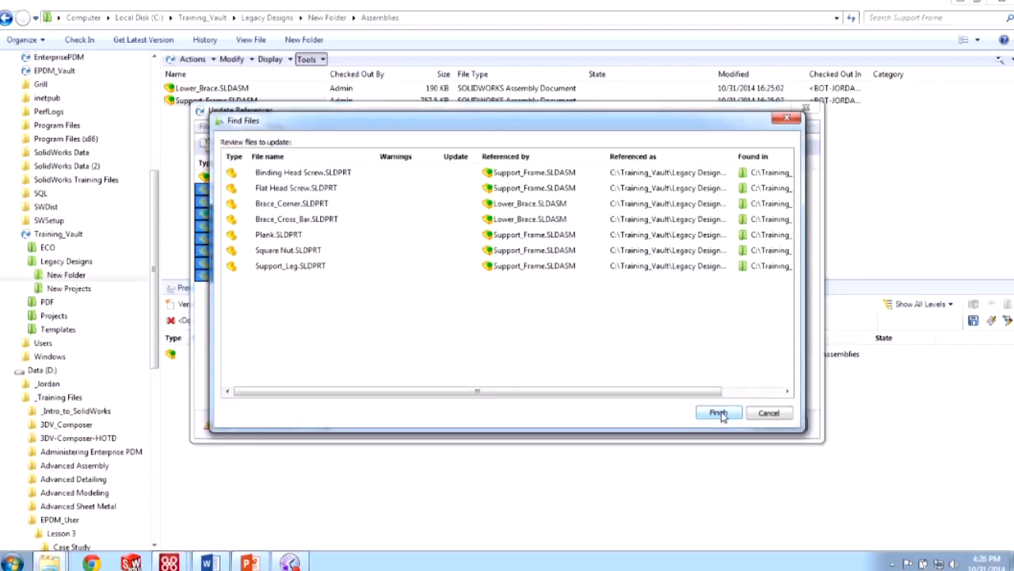
{"action": "left_click", "coordinate": [718, 413]}
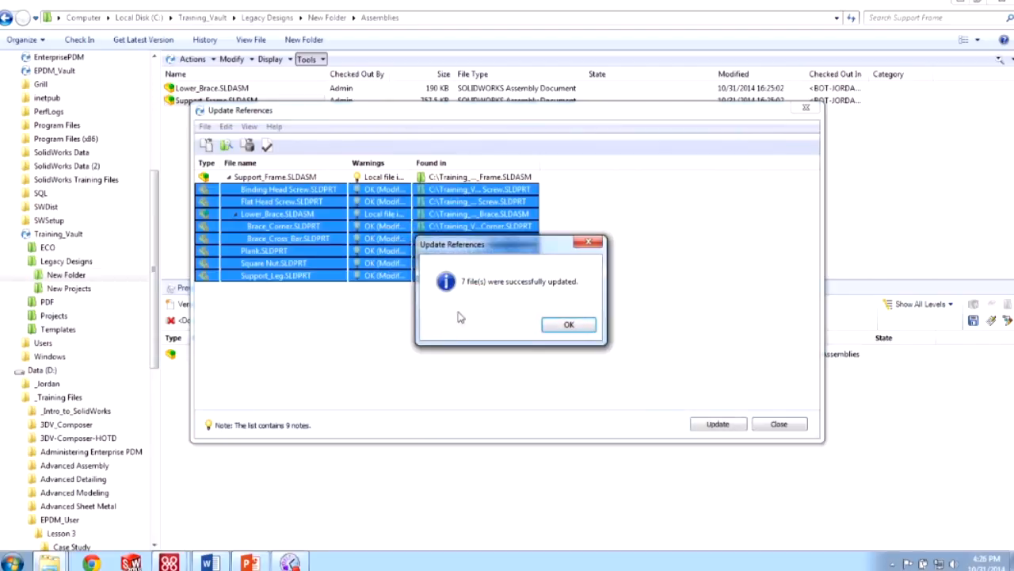
{"action": "left_click", "coordinate": [570, 324]}
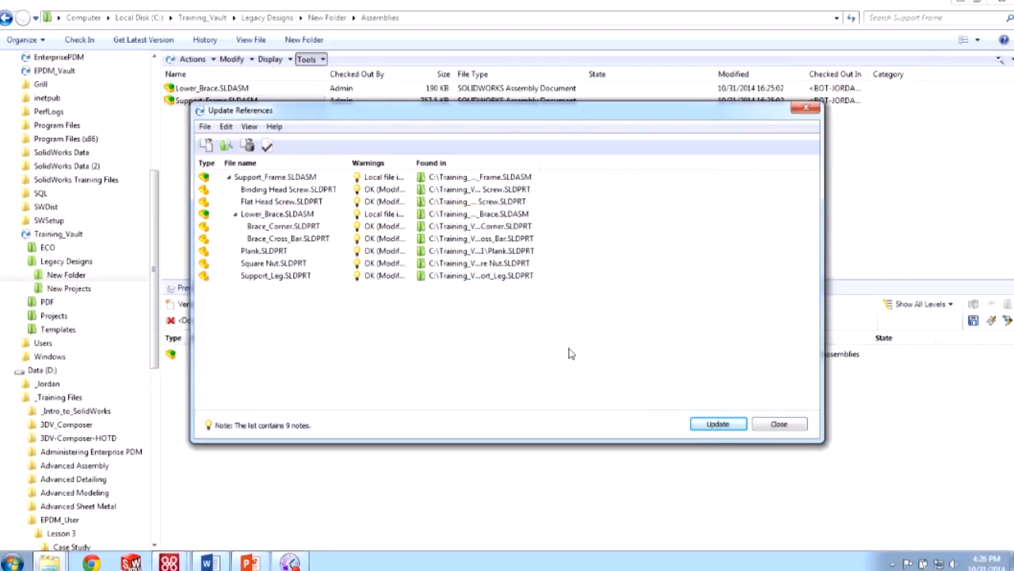
{"action": "left_click", "coordinate": [733, 425]}
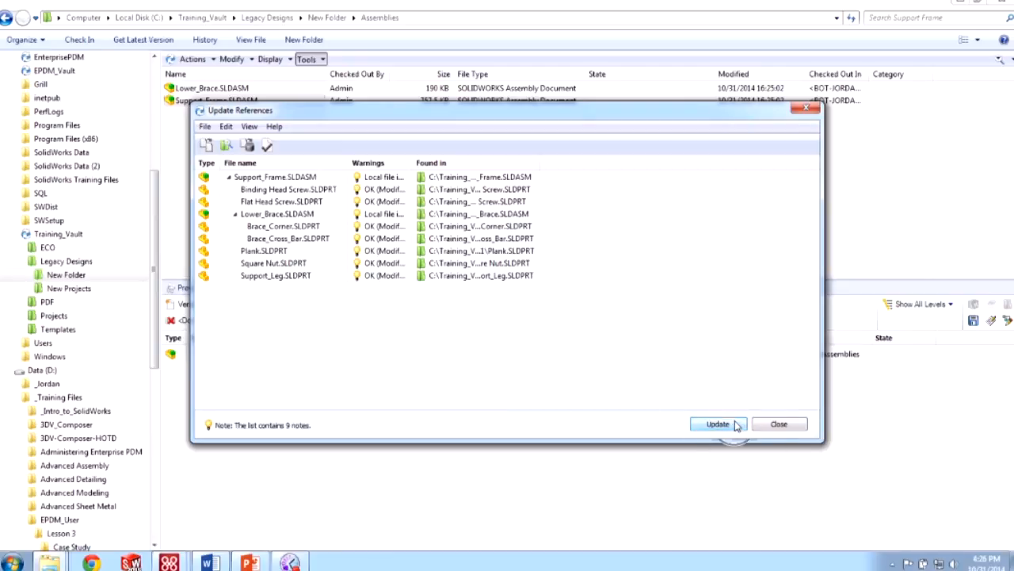
{"action": "left_click", "coordinate": [583, 328]}
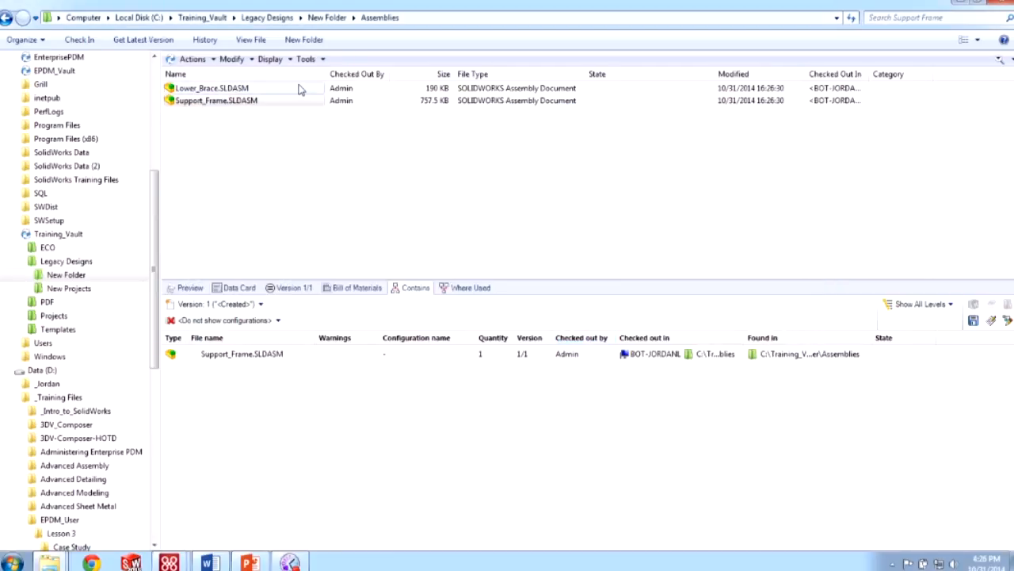
- Check in Support_Frame.SLDASM and its parts with the comment 'Initial Check-in'
{"action": "left_click", "coordinate": [79, 39]}
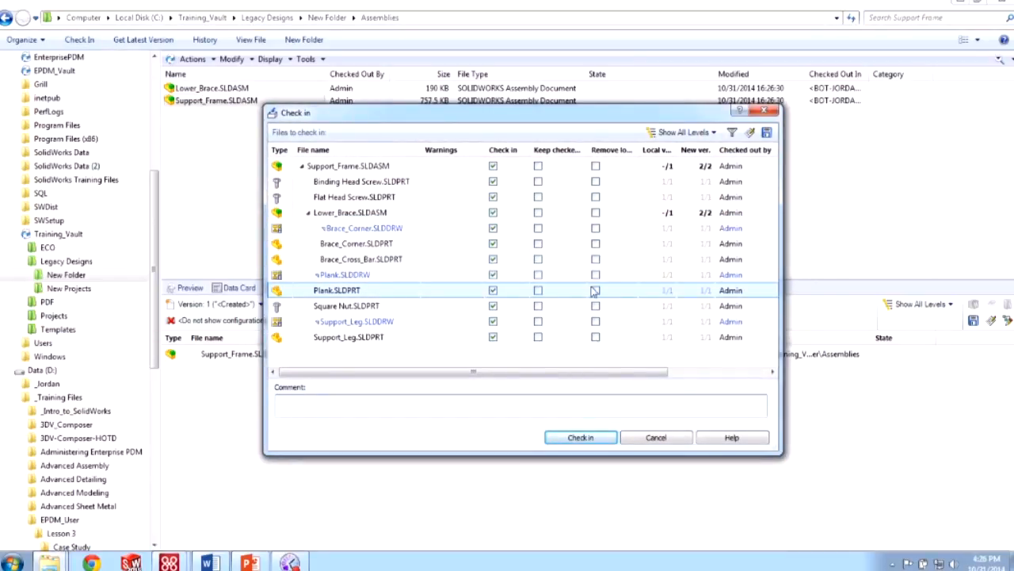
{"action": "left_click", "coordinate": [492, 403]}
{"action": "type", "text": "Initial Check-in"}
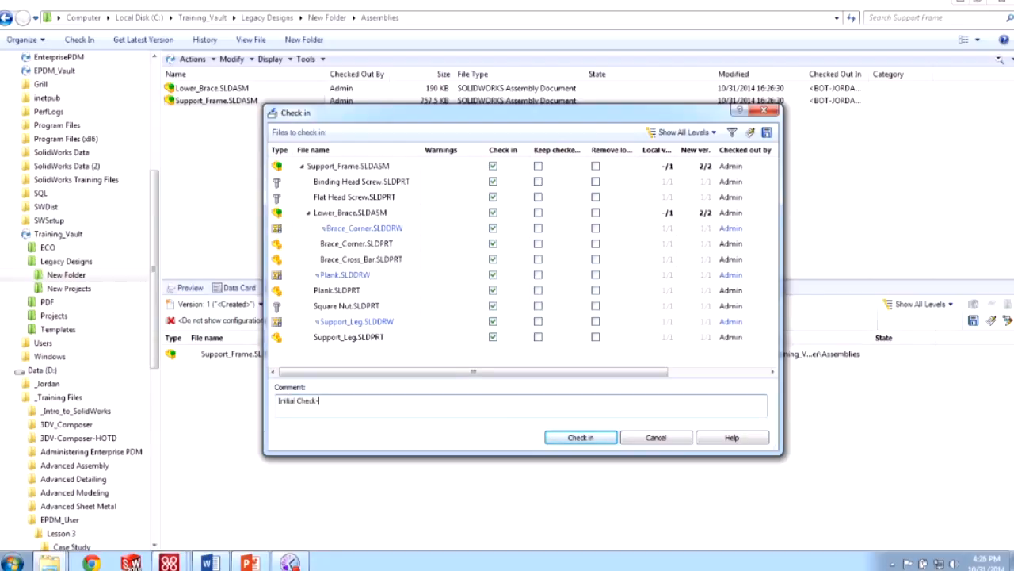
{"action": "left_click", "coordinate": [566, 438]}
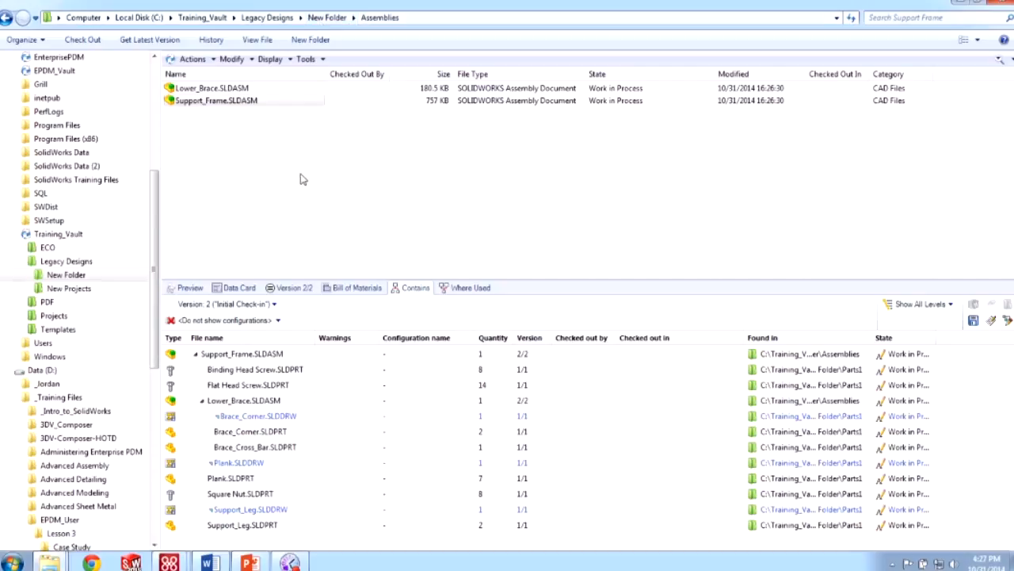
- Select the Assemblies and Parts1 folders in New Folder and delete all 15 items
{"action": "left_click", "coordinate": [327, 17]}
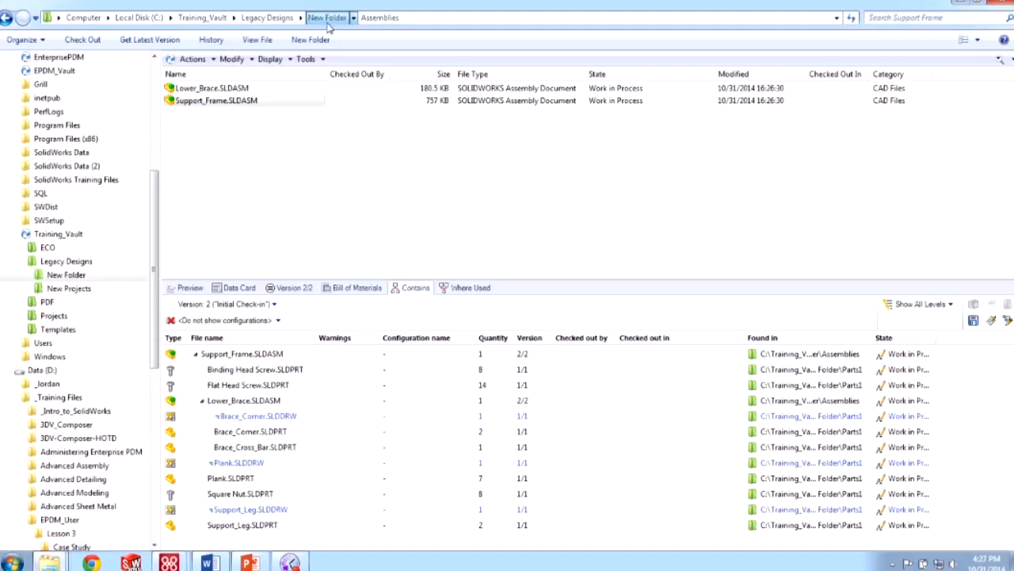
{"action": "left_click_drag", "start_coordinate": [248, 109], "coordinate": [246, 79]}
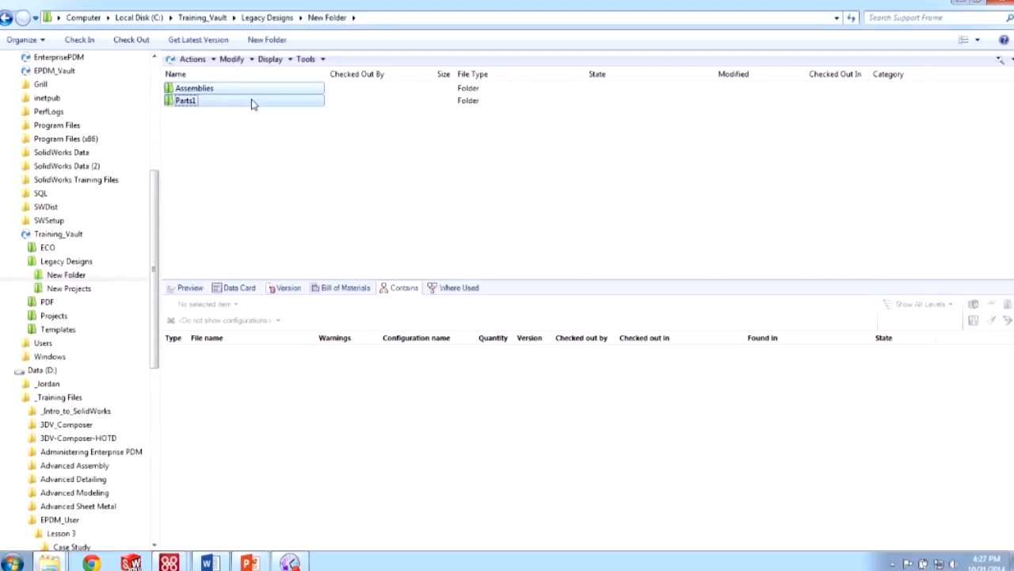
{"action": "right_click", "coordinate": [251, 100]}
{"action": "left_click", "coordinate": [290, 410]}
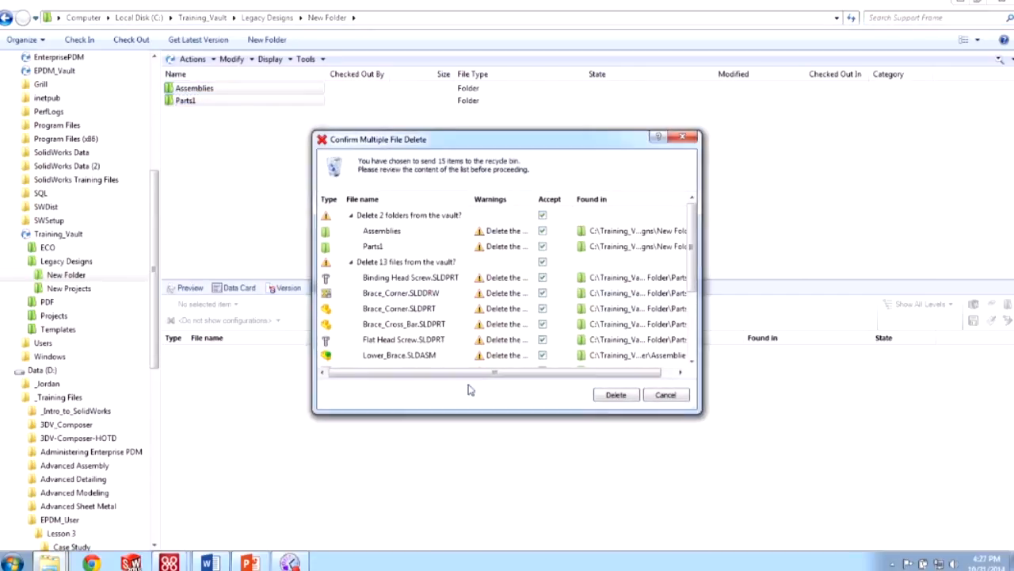
{"action": "left_click", "coordinate": [612, 395]}
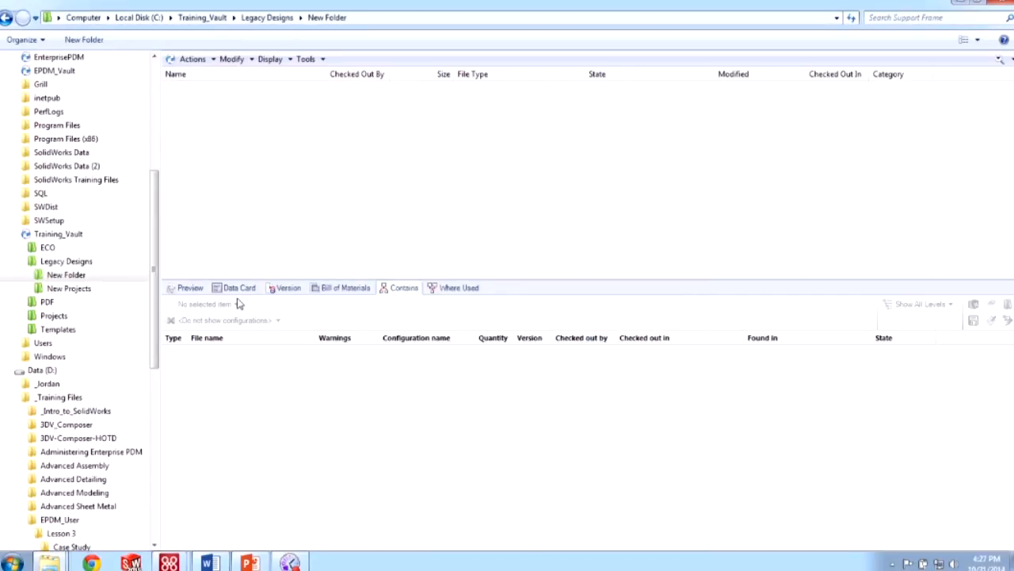
{"action": "left_click", "coordinate": [14, 556]}
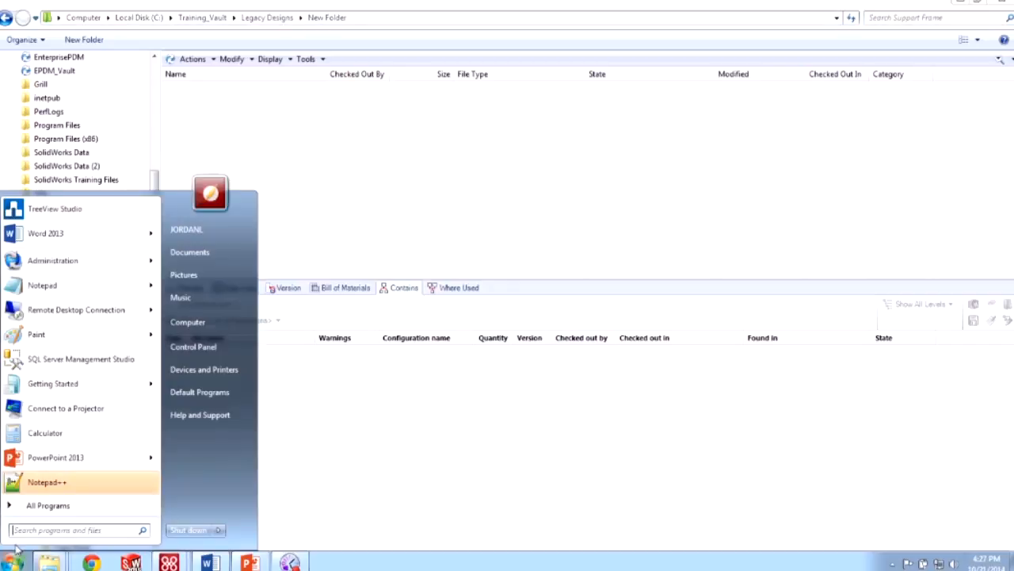
- Launch Enterprise PDM Administration and review Local Settings' External References for the EnterprisePDM vault
{"action": "type", "text": "admin"}
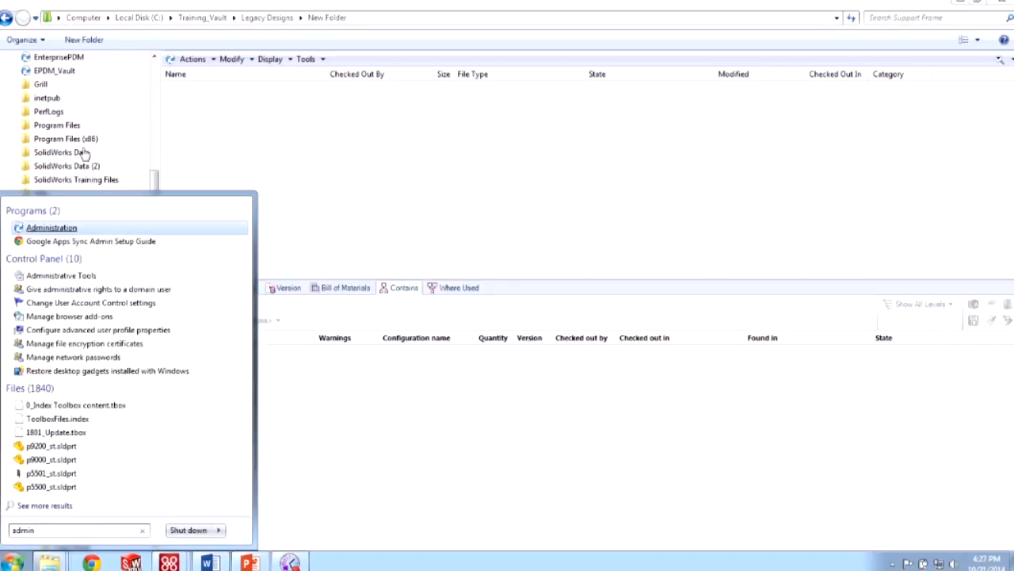
{"action": "left_click", "coordinate": [51, 229]}
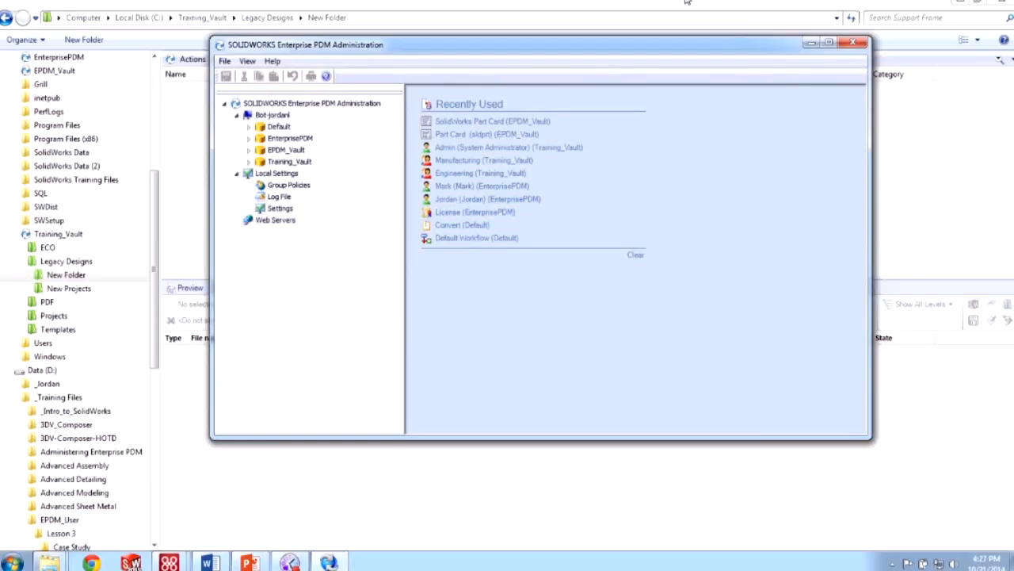
{"action": "double_click", "coordinate": [279, 209]}
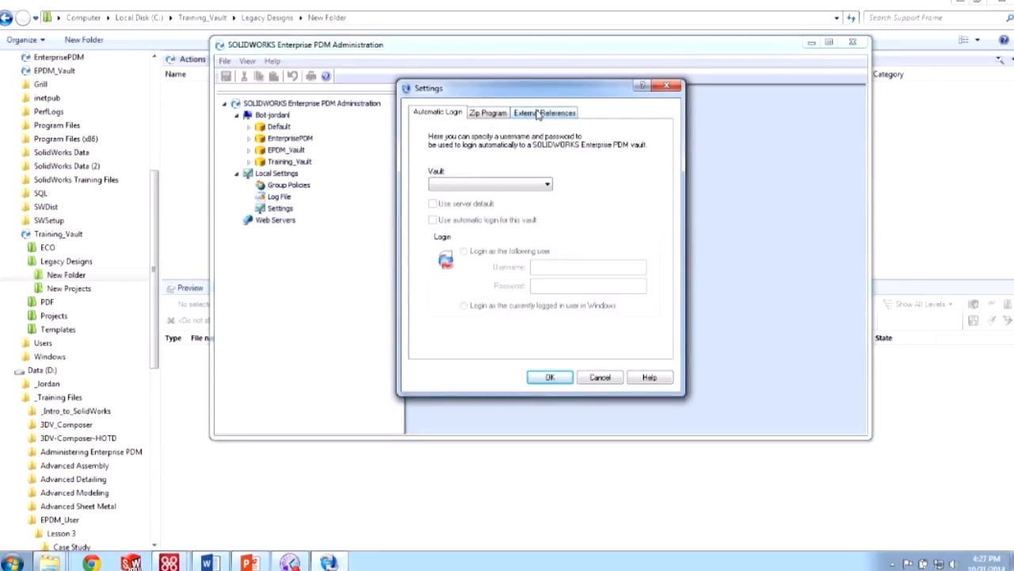
{"action": "left_click", "coordinate": [538, 113]}
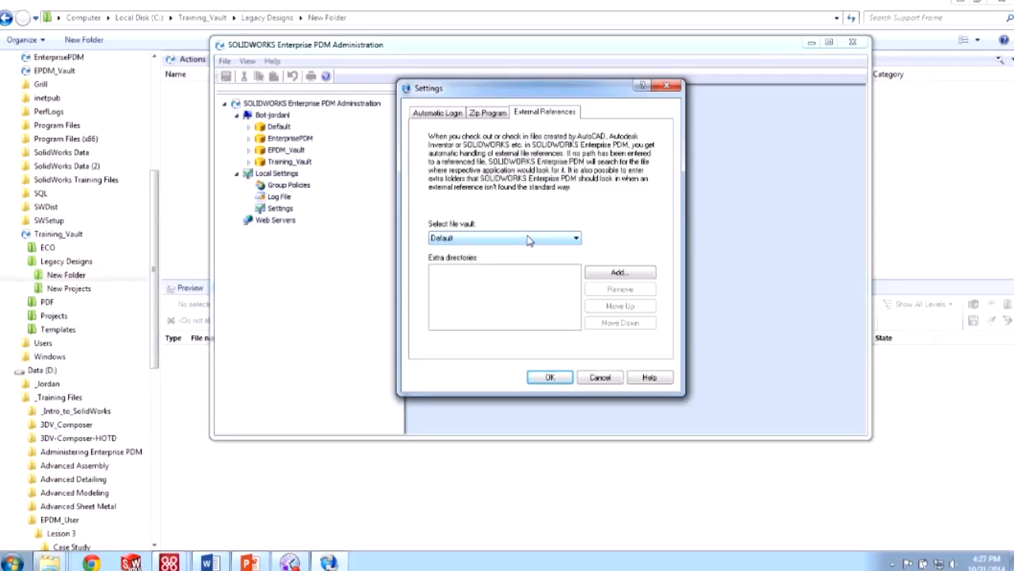
{"action": "left_click", "coordinate": [529, 240]}
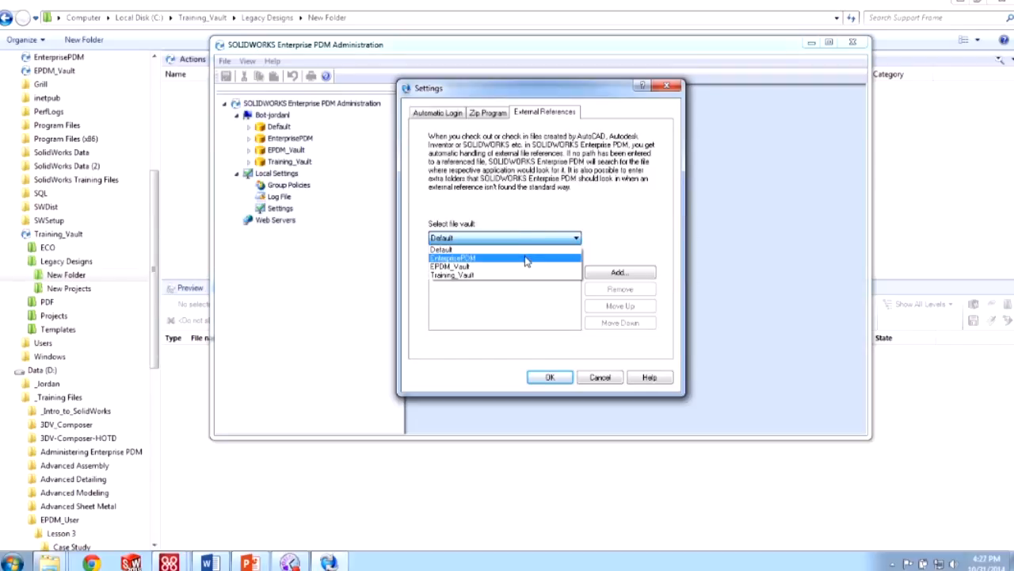
{"action": "left_click", "coordinate": [526, 260]}
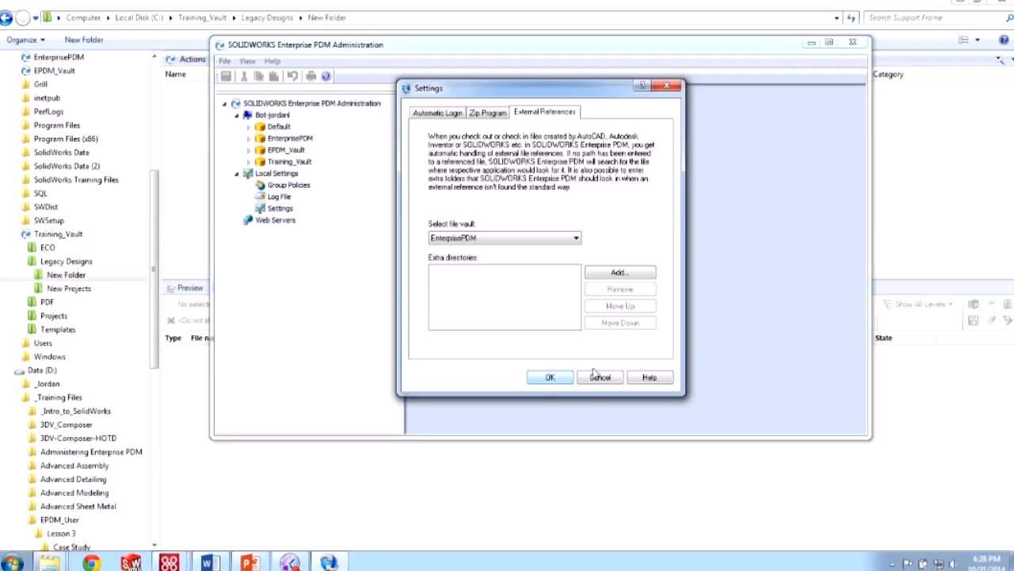
{"action": "left_click", "coordinate": [551, 378]}
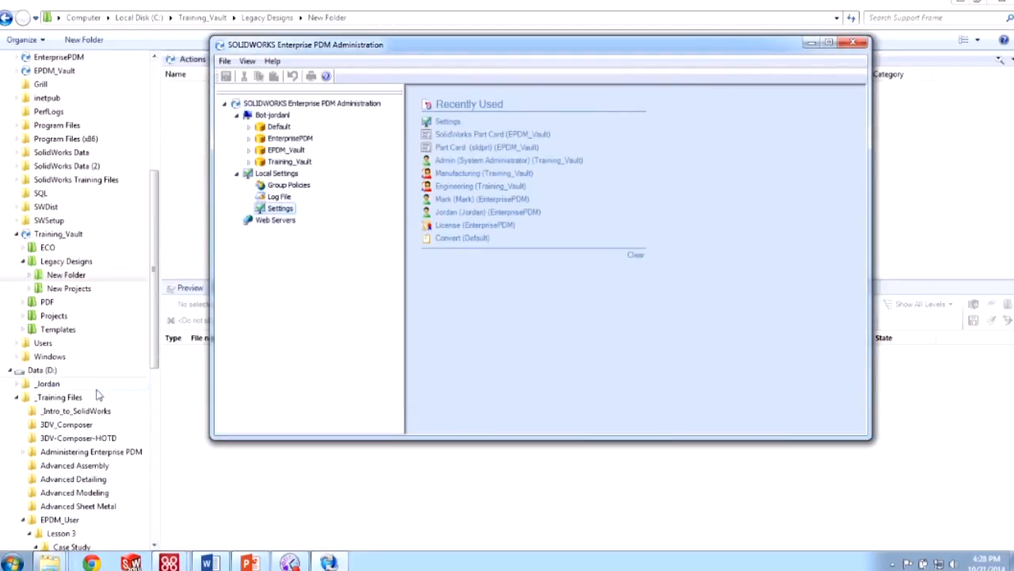
- Copy the Assemblies and Parts folders from the Support Frame training folder
{"action": "left_click_drag", "start_coordinate": [156, 336], "coordinate": [156, 437]}
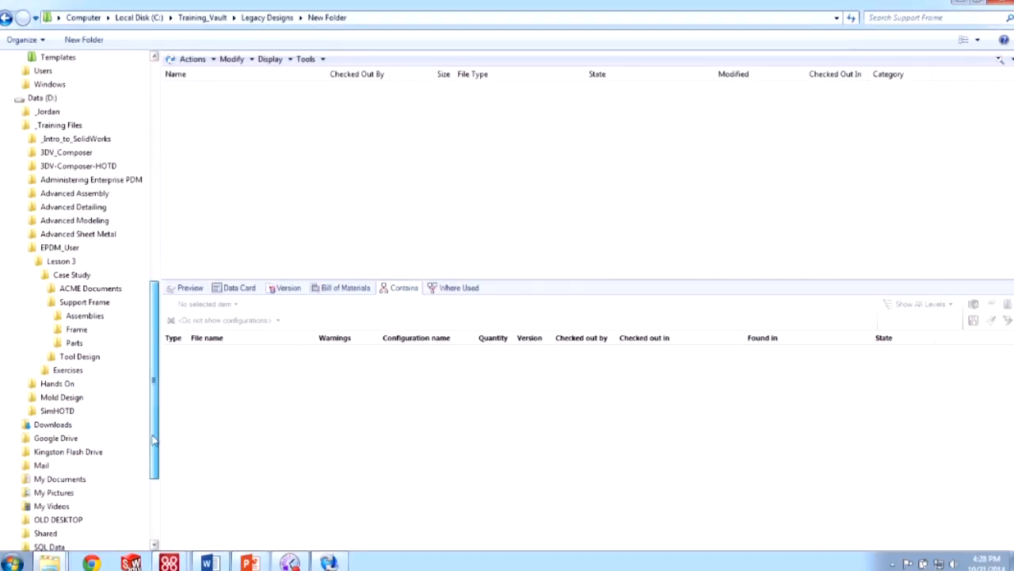
{"action": "left_click", "coordinate": [56, 302]}
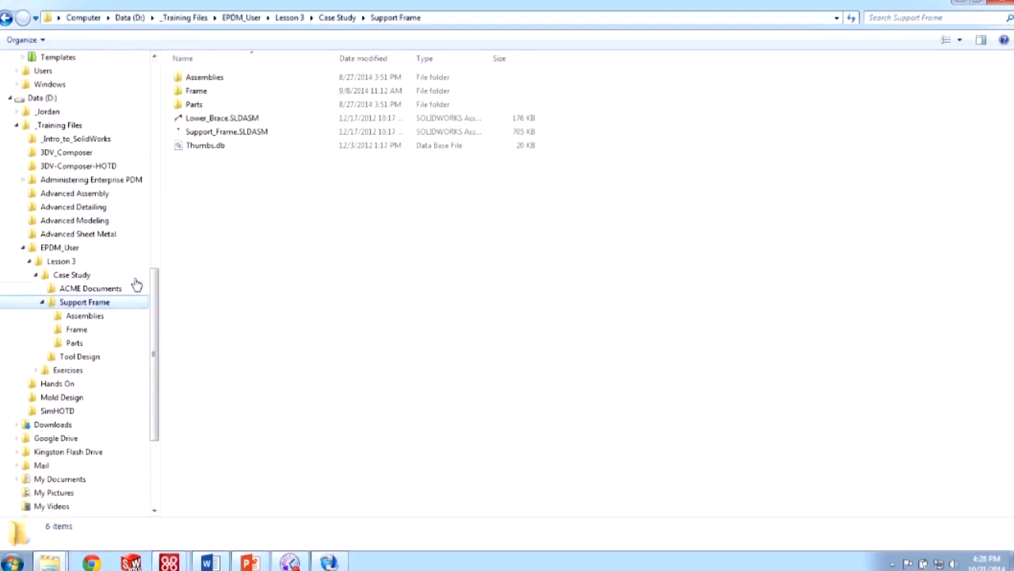
{"action": "left_click", "coordinate": [198, 104]}
{"action": "left_click", "coordinate": [202, 78], "text": "ctrl"}
{"action": "right_click", "coordinate": [202, 79]}
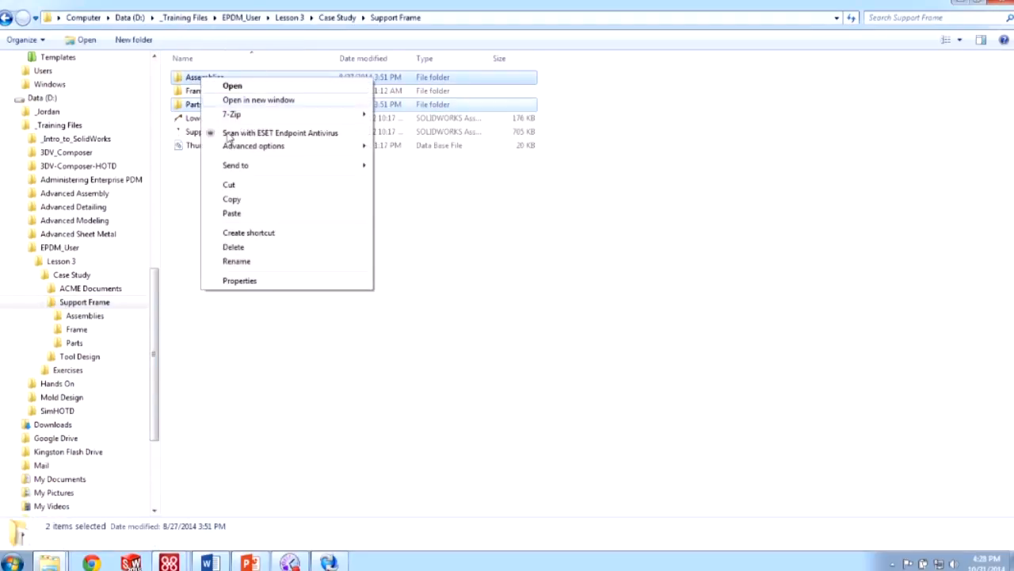
{"action": "left_click", "coordinate": [247, 201]}
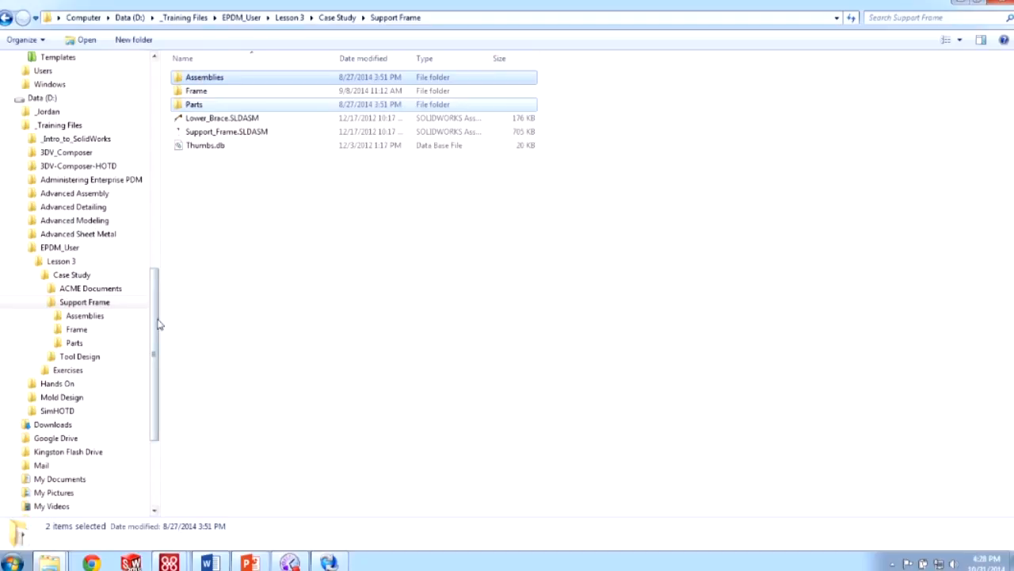
- Paste both folders into the vault's New Folder and rename Parts to Parts1
{"action": "left_click_drag", "start_coordinate": [157, 322], "coordinate": [164, 208]}
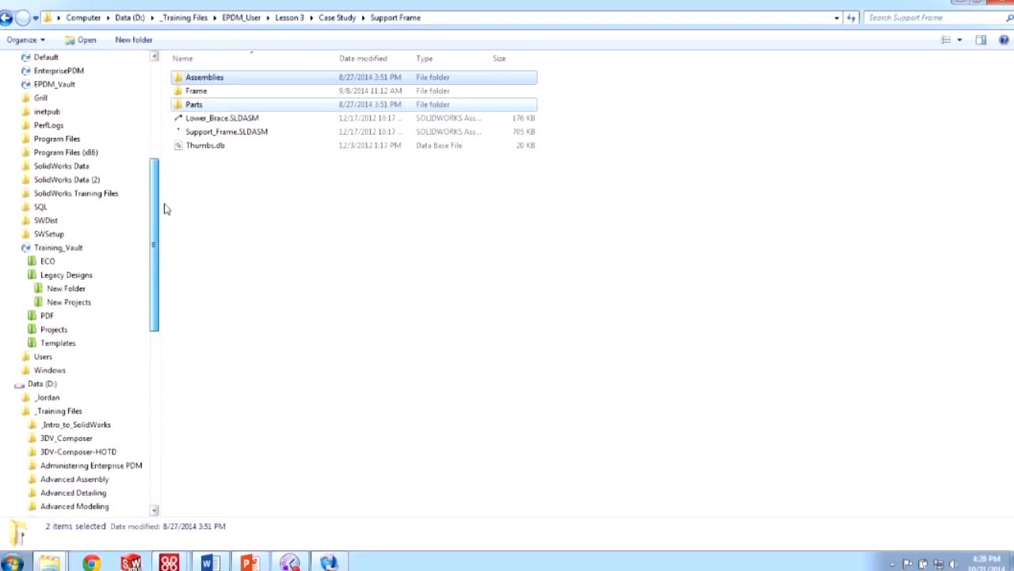
{"action": "left_click", "coordinate": [91, 290]}
{"action": "right_click", "coordinate": [211, 174]}
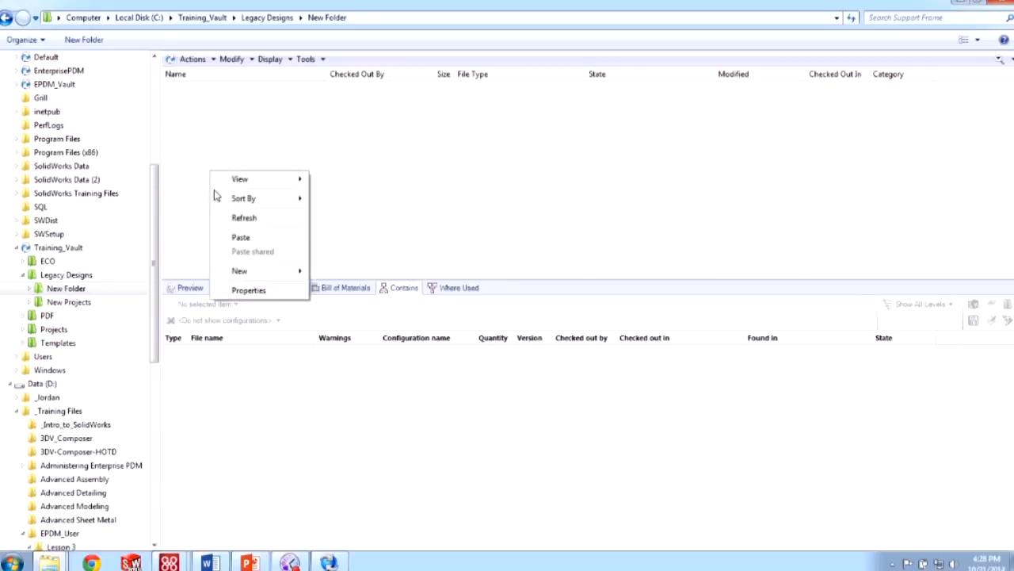
{"action": "left_click", "coordinate": [241, 238]}
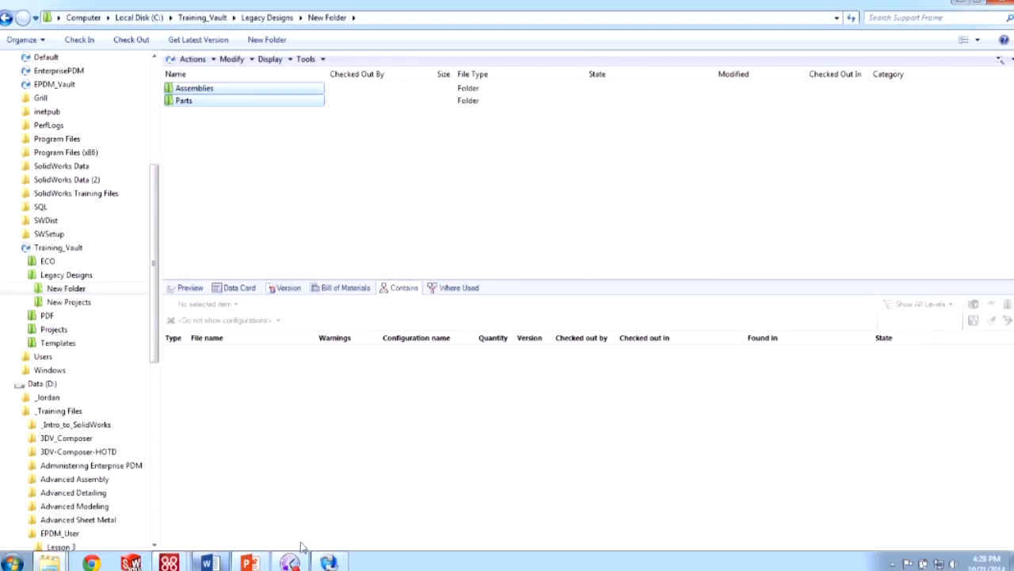
{"action": "left_click", "coordinate": [190, 103]}
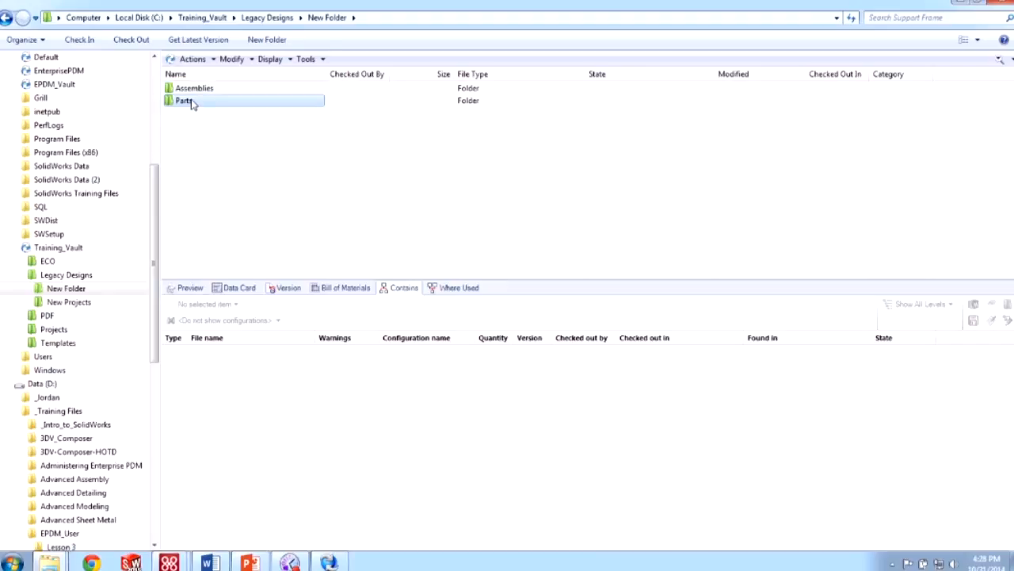
{"action": "left_click", "coordinate": [195, 102]}
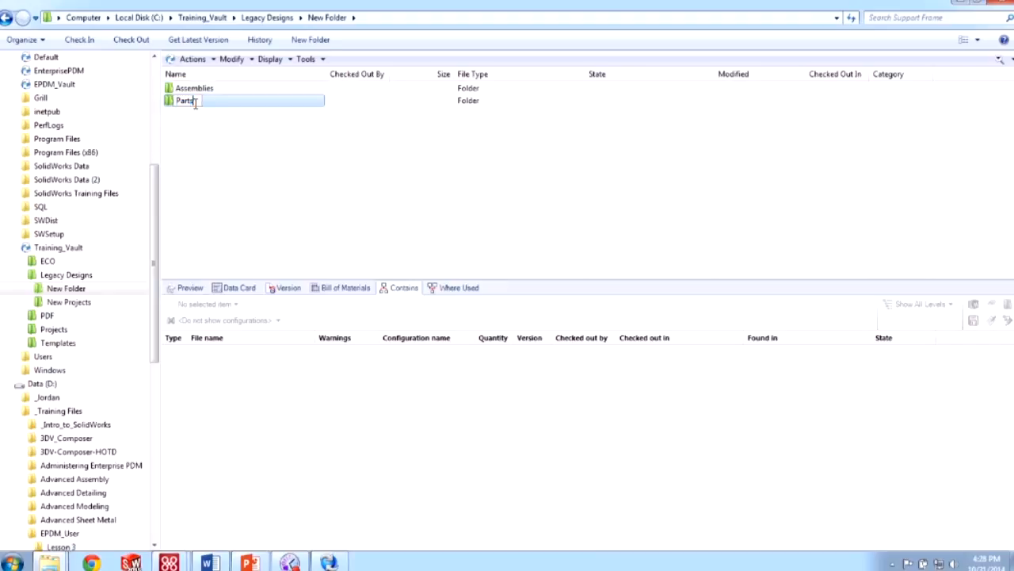
{"action": "left_click", "coordinate": [232, 203]}
{"action": "left_click", "coordinate": [327, 563]}
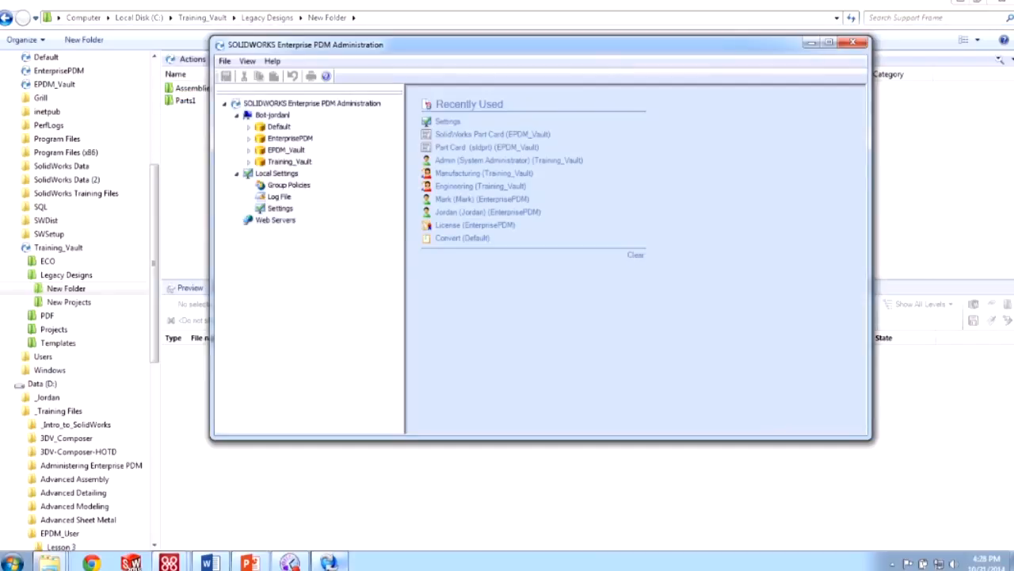
- In External References settings, start adding a directory under the EnterprisePDM vault, then cancel
{"action": "double_click", "coordinate": [281, 208]}
{"action": "left_click", "coordinate": [559, 113]}
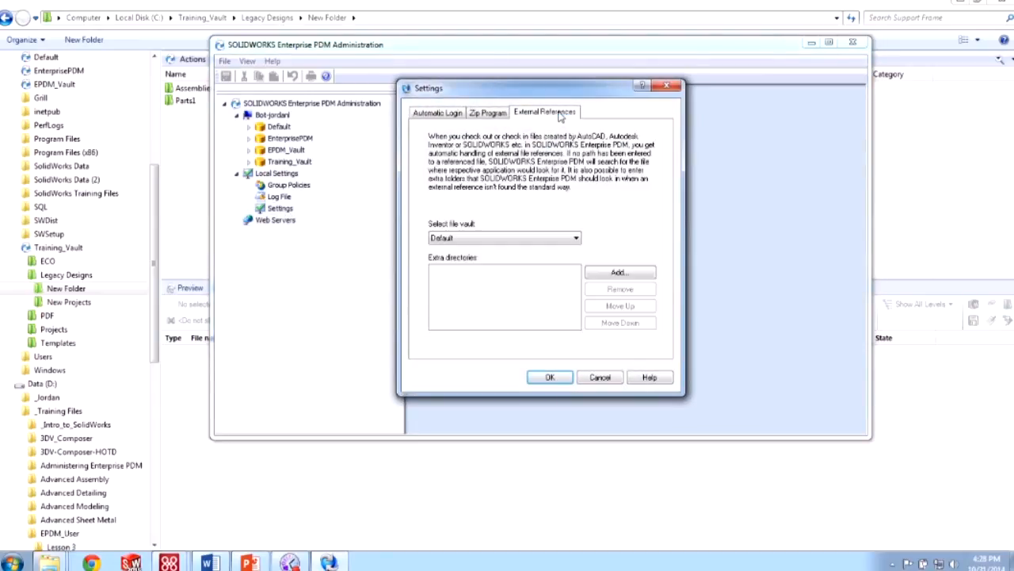
{"action": "left_click", "coordinate": [554, 239]}
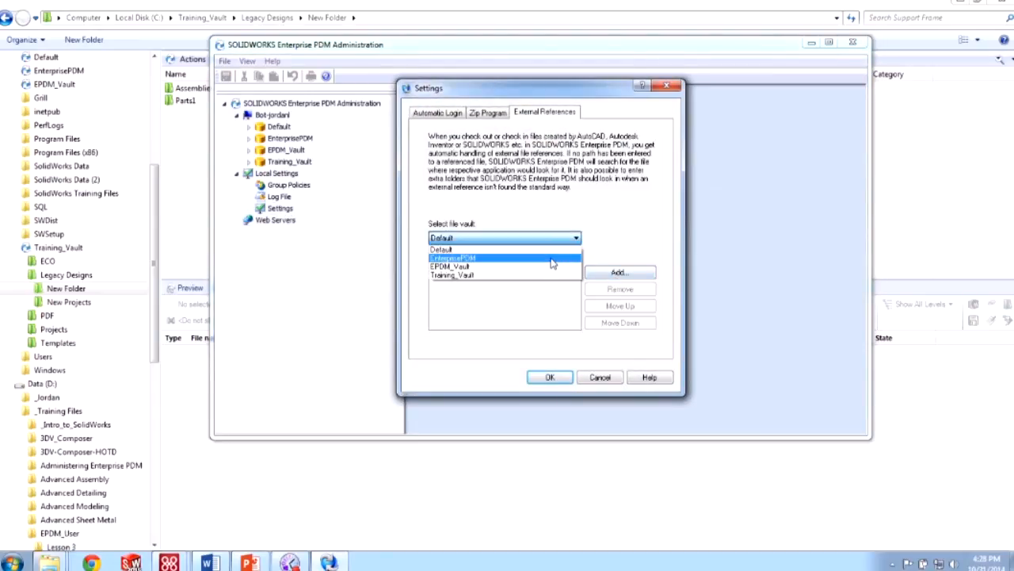
{"action": "left_click", "coordinate": [552, 260]}
{"action": "left_click", "coordinate": [595, 273]}
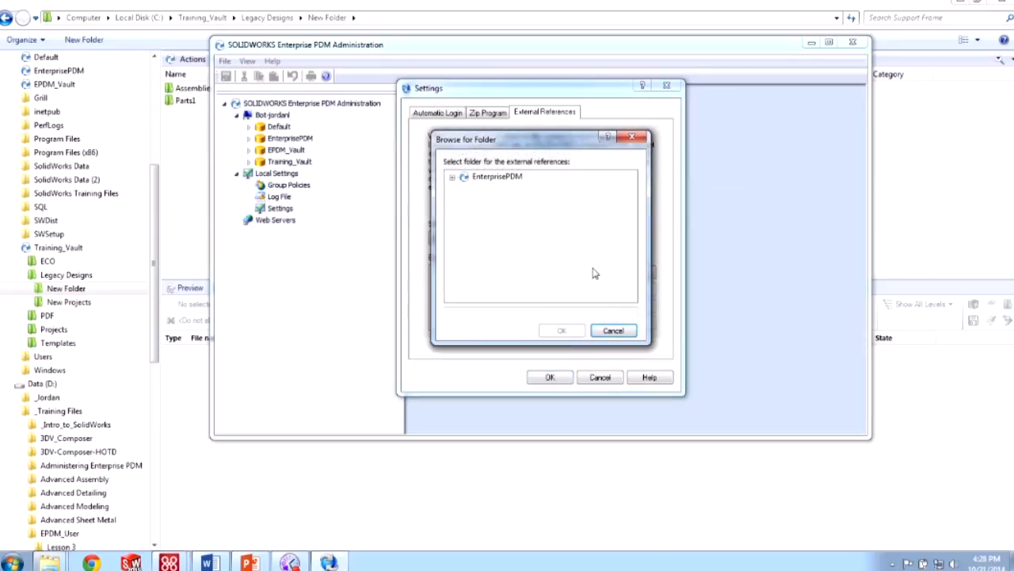
{"action": "double_click", "coordinate": [463, 179]}
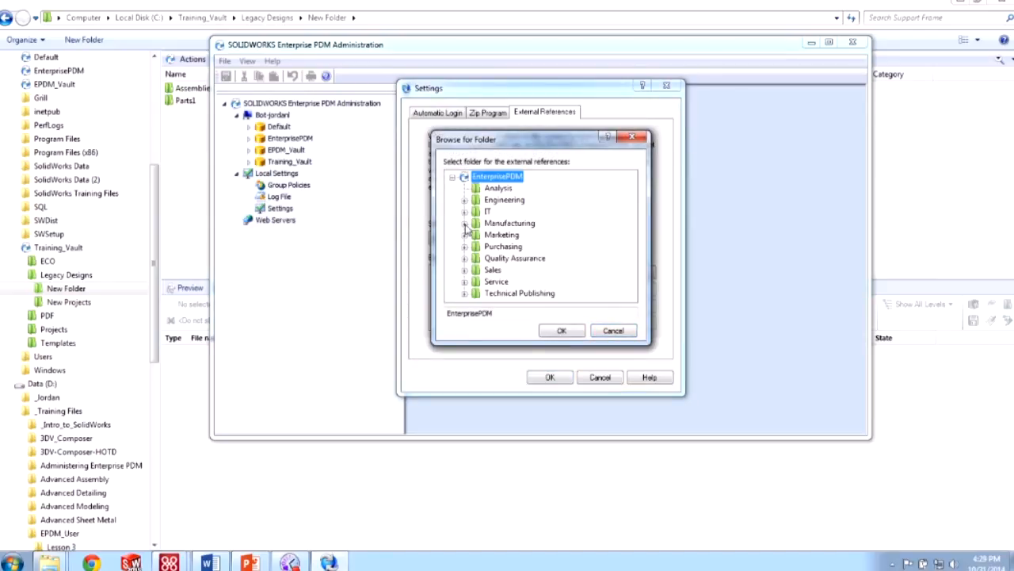
{"action": "left_click", "coordinate": [457, 178]}
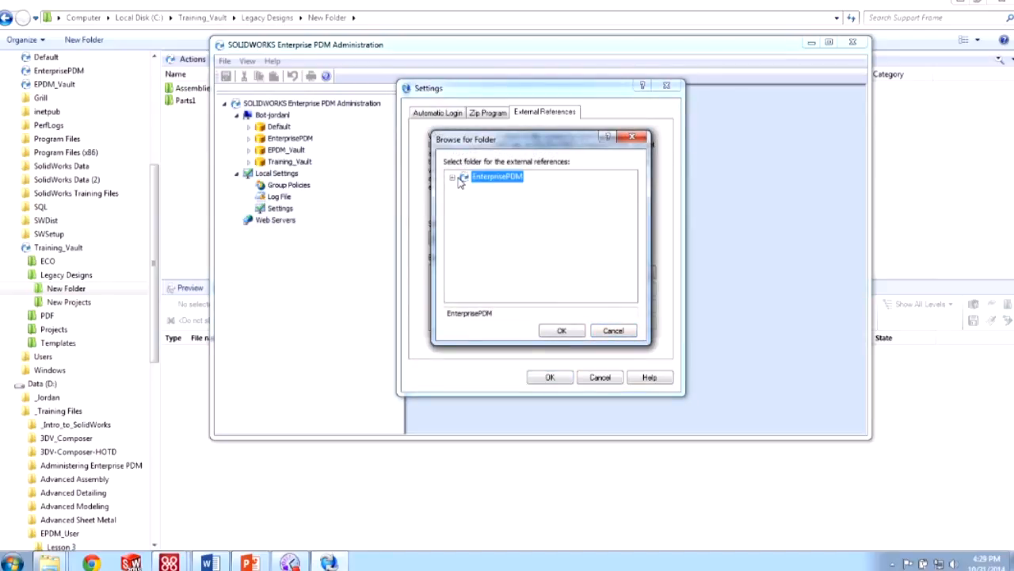
{"action": "left_click", "coordinate": [614, 331]}
- Add Training_Vault's Legacy Designs\New Folder\Parts1 as an extra external-reference directory and save
{"action": "left_click", "coordinate": [502, 238]}
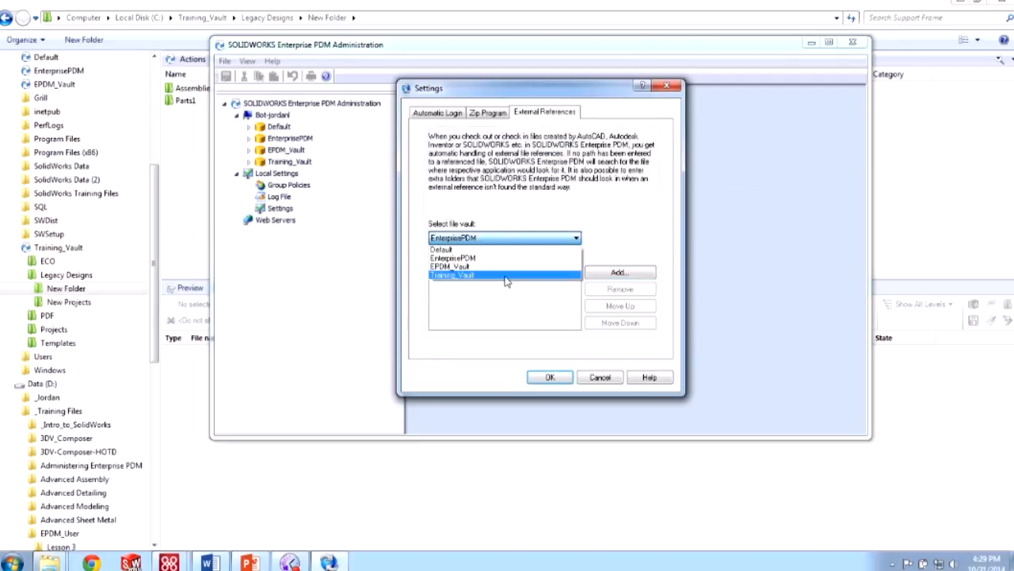
{"action": "left_click", "coordinate": [505, 275]}
{"action": "left_click", "coordinate": [618, 273]}
{"action": "left_click", "coordinate": [452, 178]}
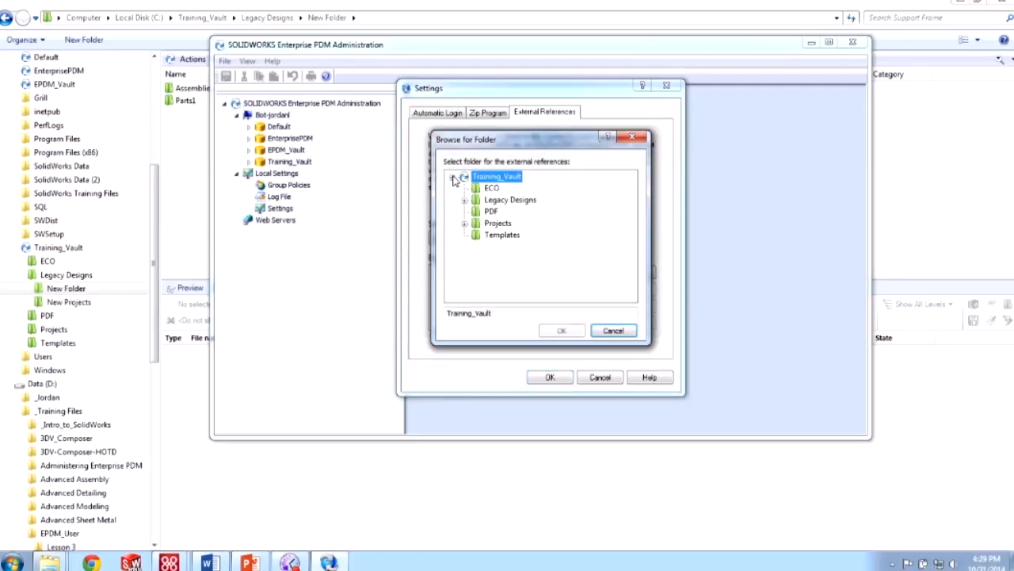
{"action": "left_click", "coordinate": [464, 200]}
{"action": "left_click", "coordinate": [476, 211]}
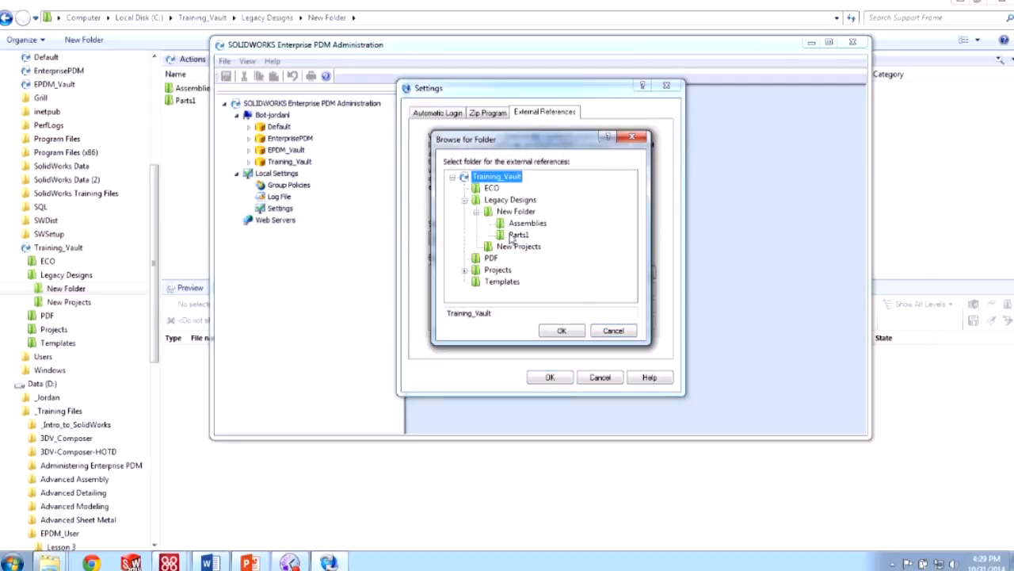
{"action": "left_click", "coordinate": [518, 235]}
{"action": "left_click", "coordinate": [572, 331]}
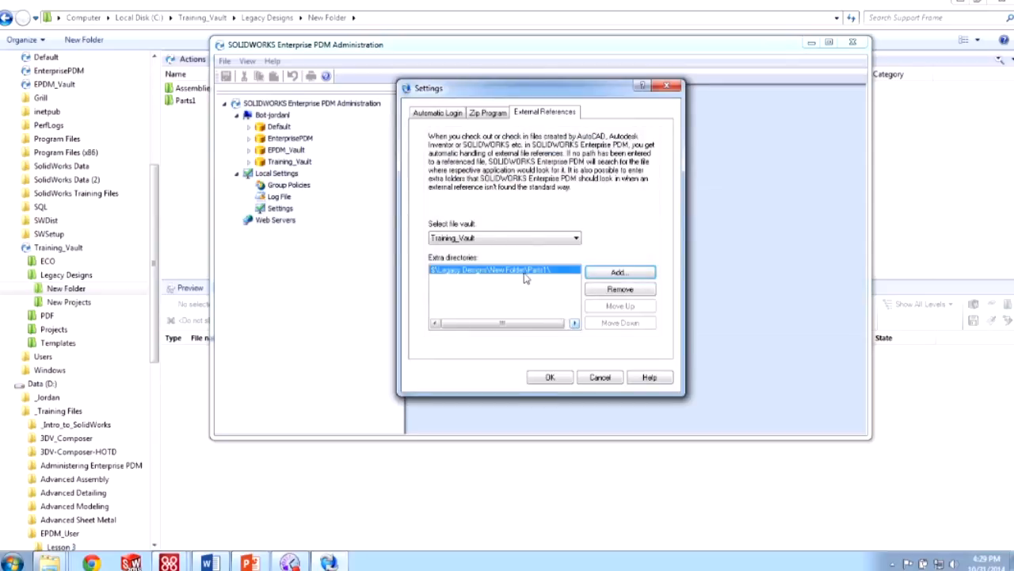
{"action": "left_click", "coordinate": [557, 378]}
- Check in Support_Frame.SLDASM from the Assemblies folder along with all its referenced files
{"action": "left_click", "coordinate": [195, 182]}
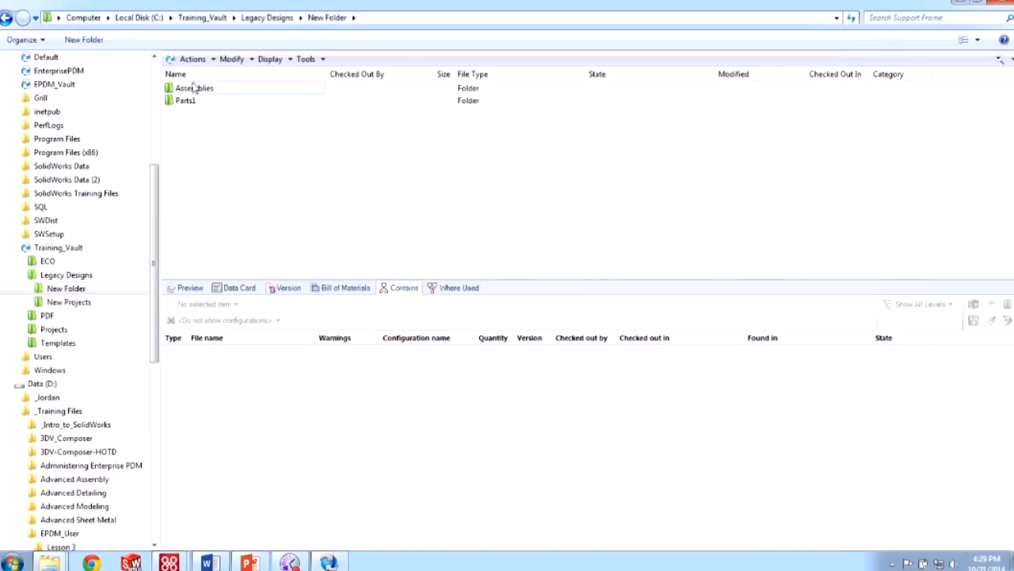
{"action": "double_click", "coordinate": [195, 89]}
{"action": "left_click", "coordinate": [202, 104]}
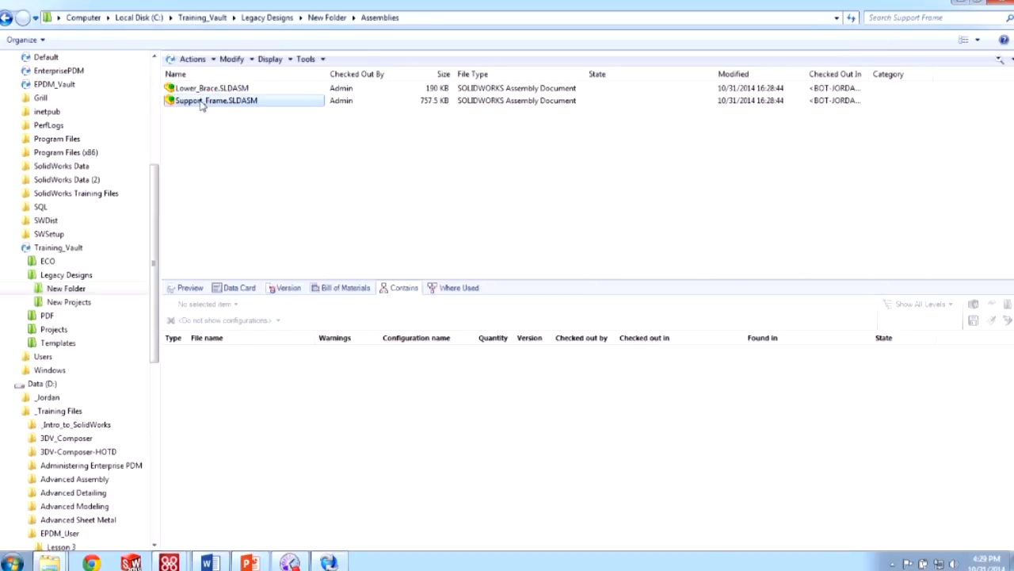
{"action": "left_click", "coordinate": [80, 40]}
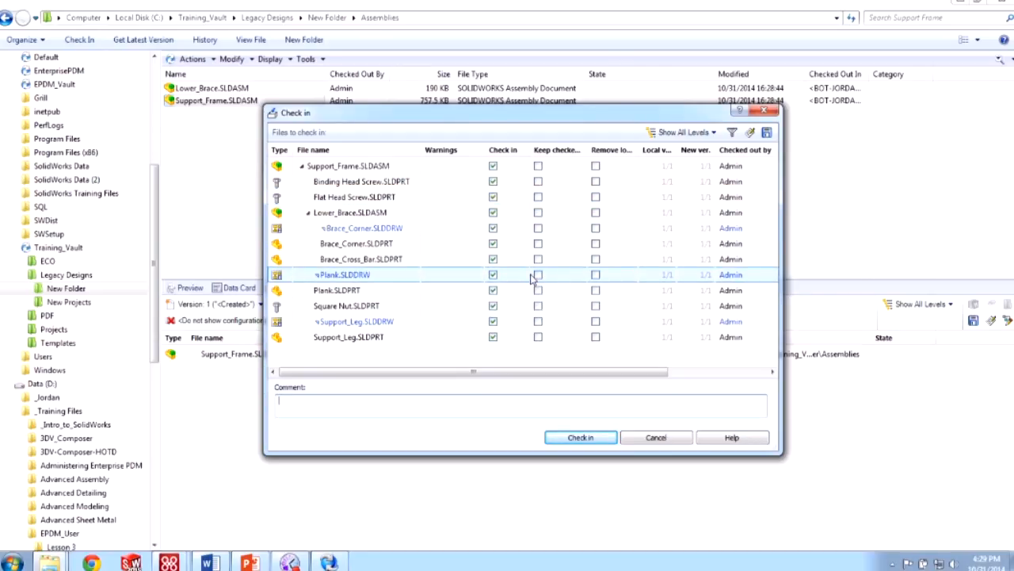
{"action": "left_click", "coordinate": [583, 437]}
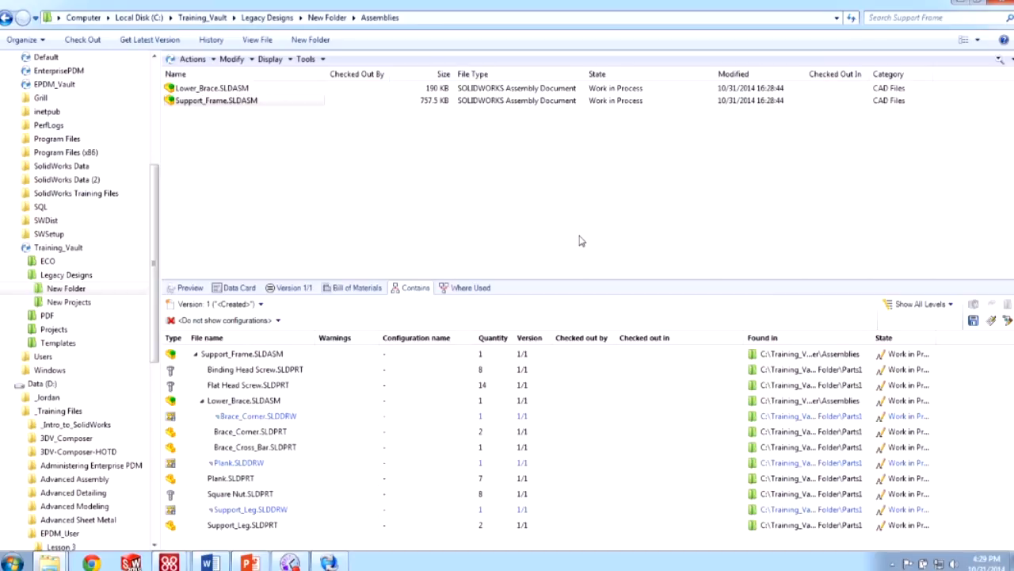
{"action": "left_click", "coordinate": [306, 59]}
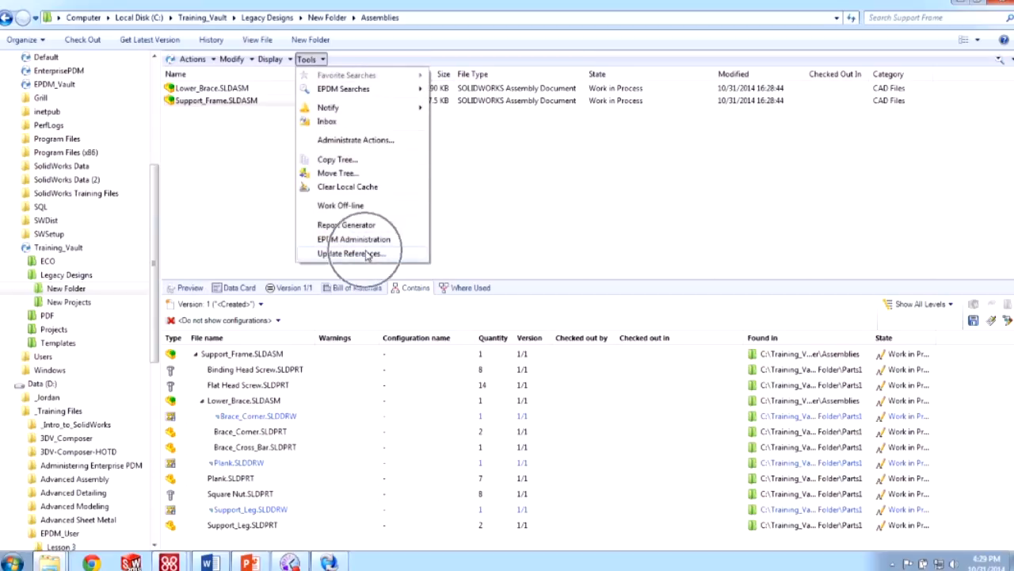
{"action": "left_click", "coordinate": [480, 236]}
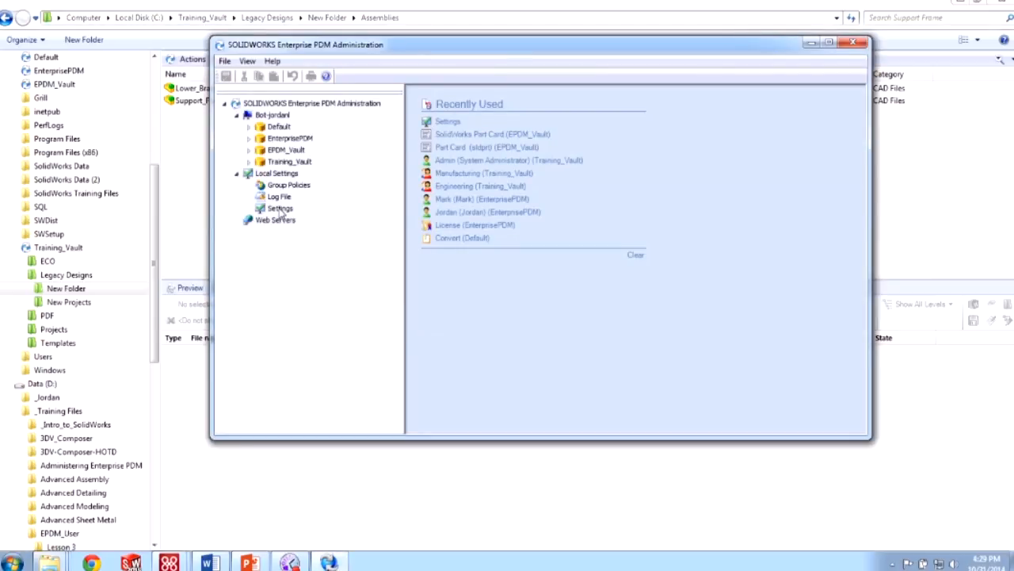
{"action": "double_click", "coordinate": [281, 209]}
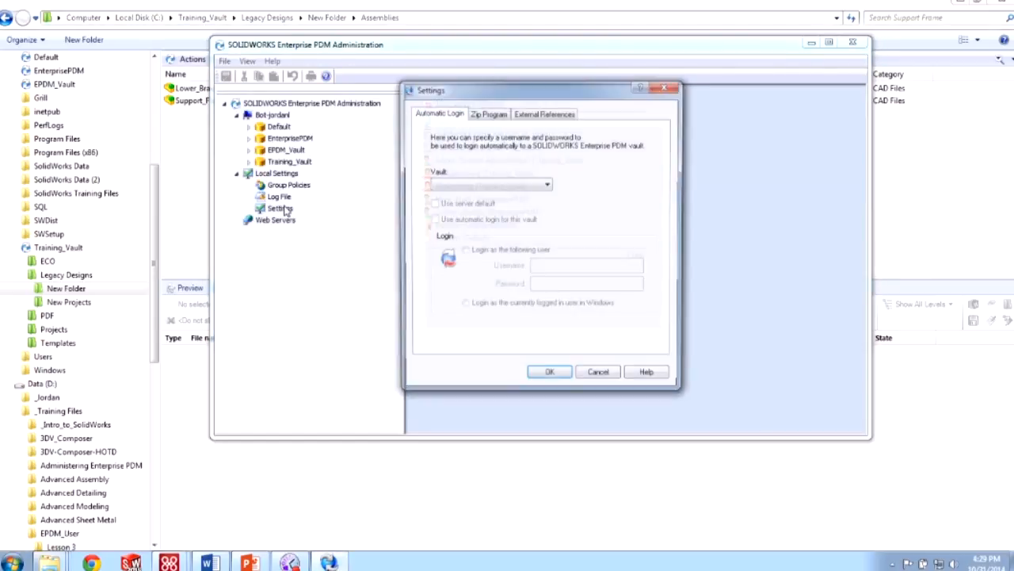
{"action": "left_click", "coordinate": [542, 112]}
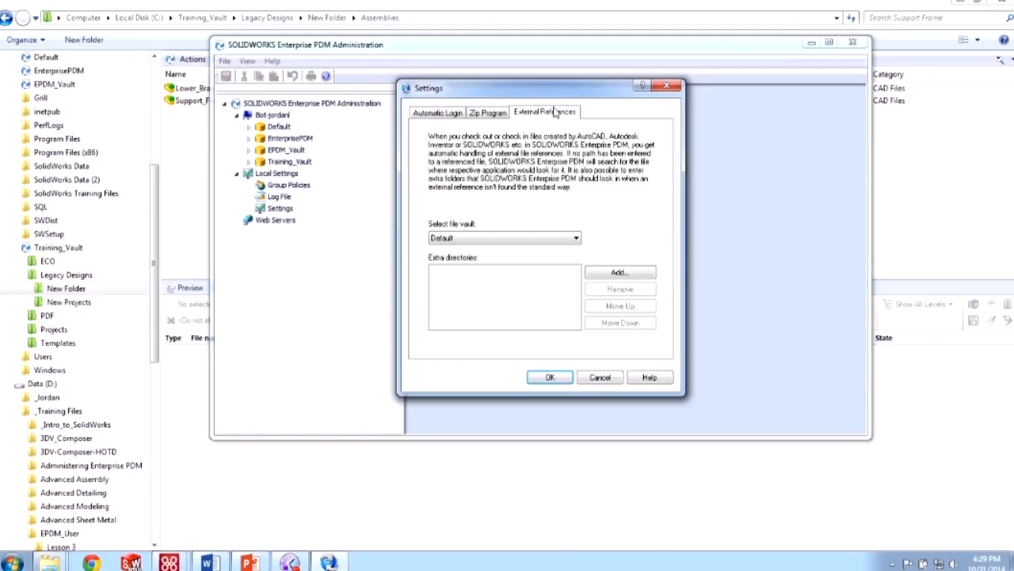
{"action": "left_click", "coordinate": [666, 85]}
{"action": "left_click", "coordinate": [852, 45]}
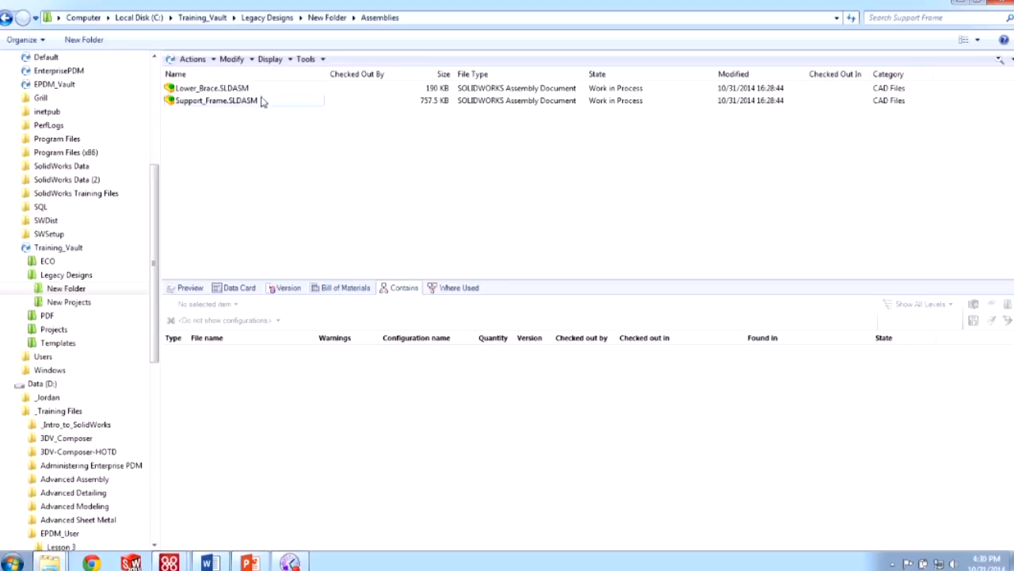
{"action": "left_click", "coordinate": [234, 110]}
{"action": "right_click", "coordinate": [233, 111]}
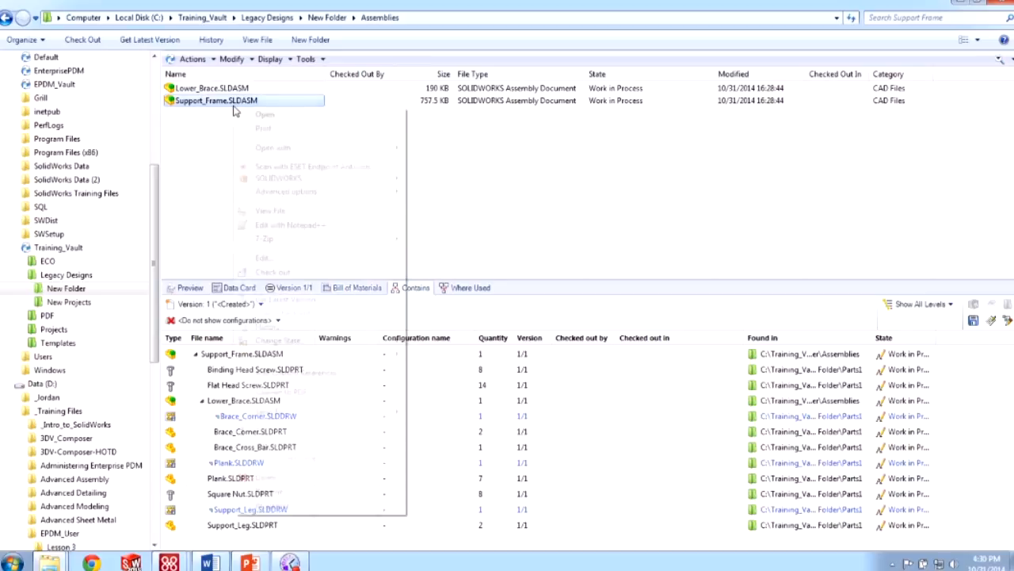
{"action": "left_click", "coordinate": [289, 273]}
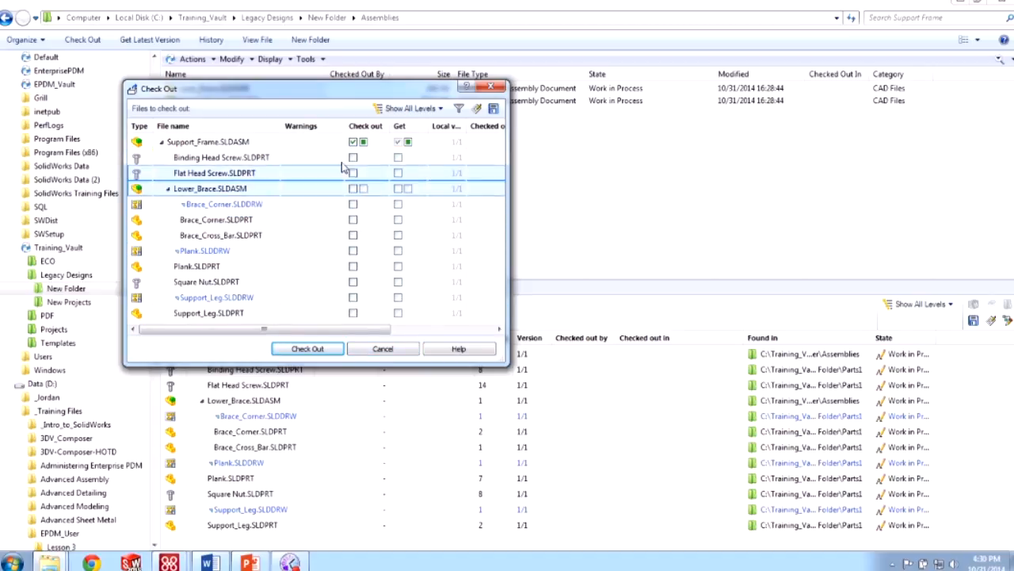
{"action": "left_click", "coordinate": [370, 353]}
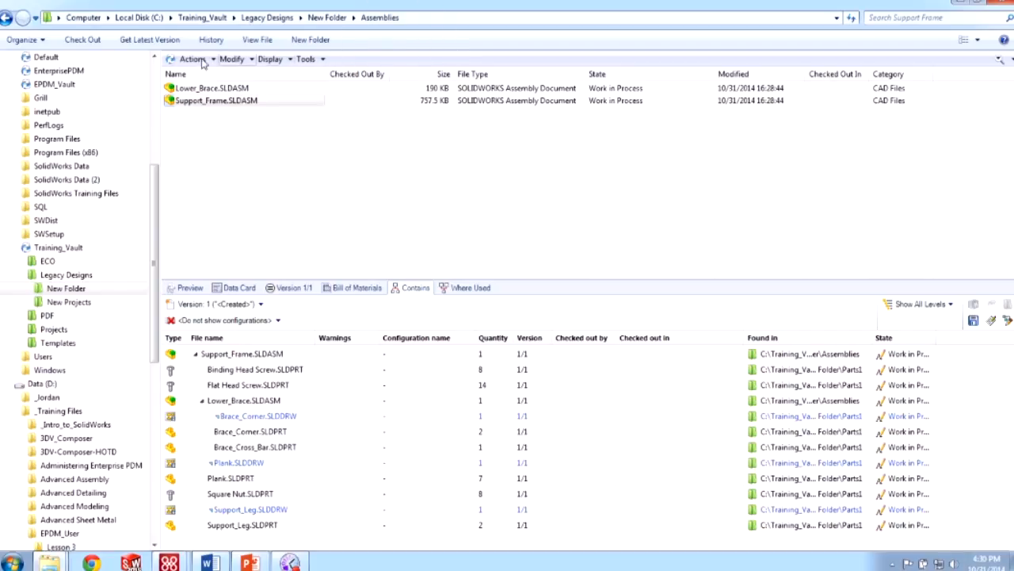
- Enable 'Try to check out all referenced files' in Reference Dialog settings, then test with a cancelled check-out
{"action": "right_click", "coordinate": [334, 65]}
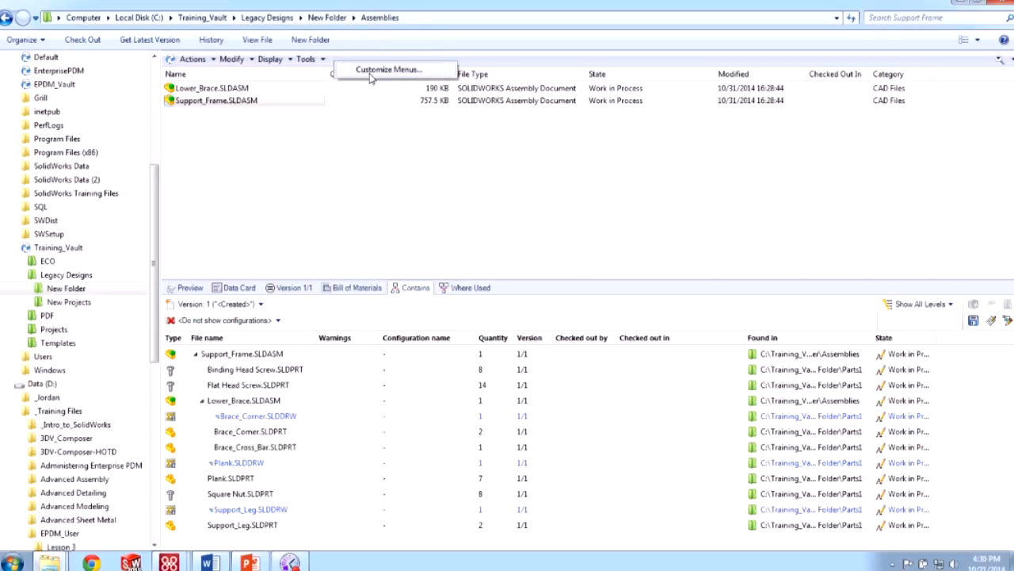
{"action": "left_click", "coordinate": [372, 73]}
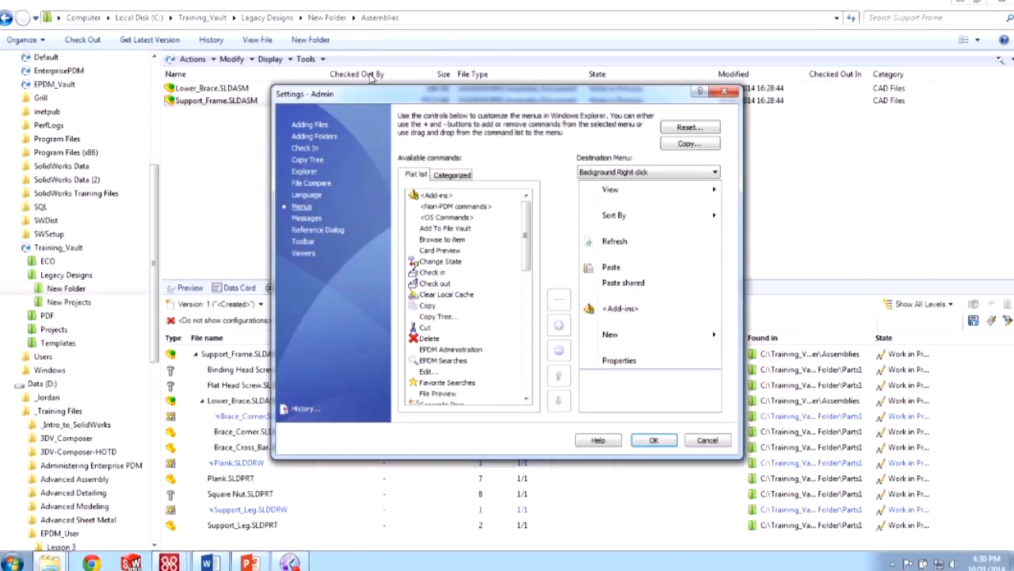
{"action": "left_click", "coordinate": [317, 230]}
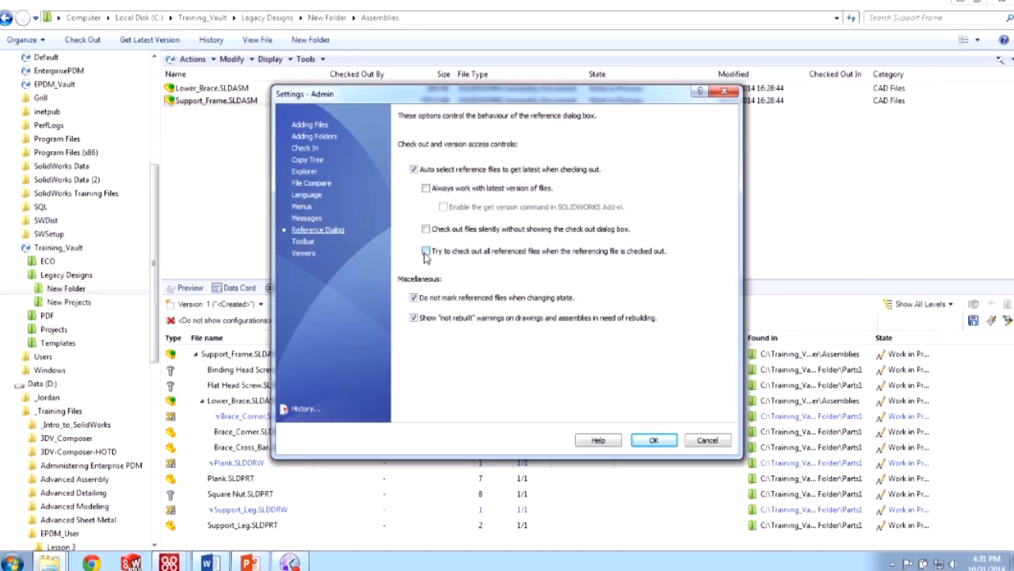
{"action": "left_click", "coordinate": [426, 251]}
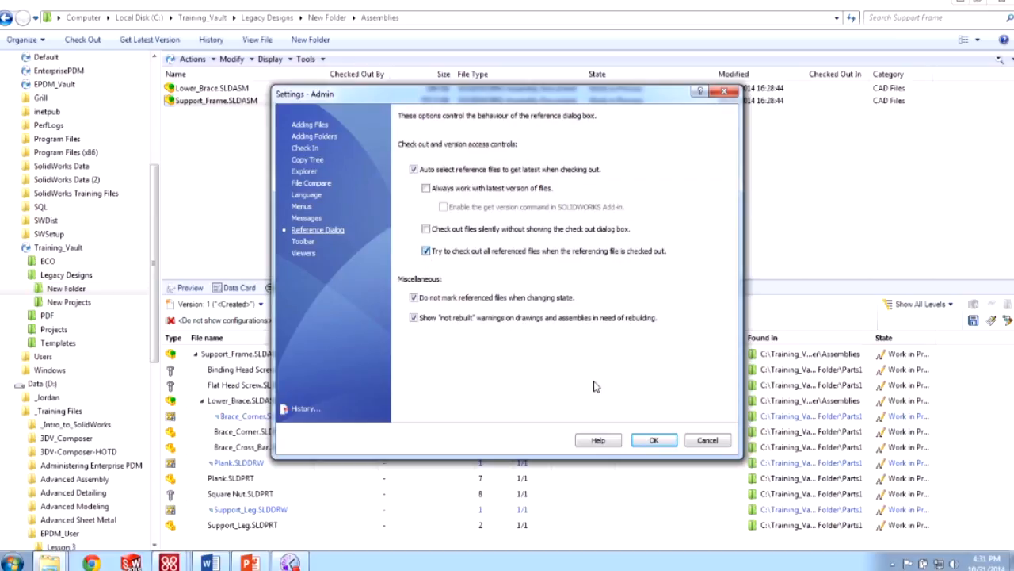
{"action": "left_click", "coordinate": [642, 437]}
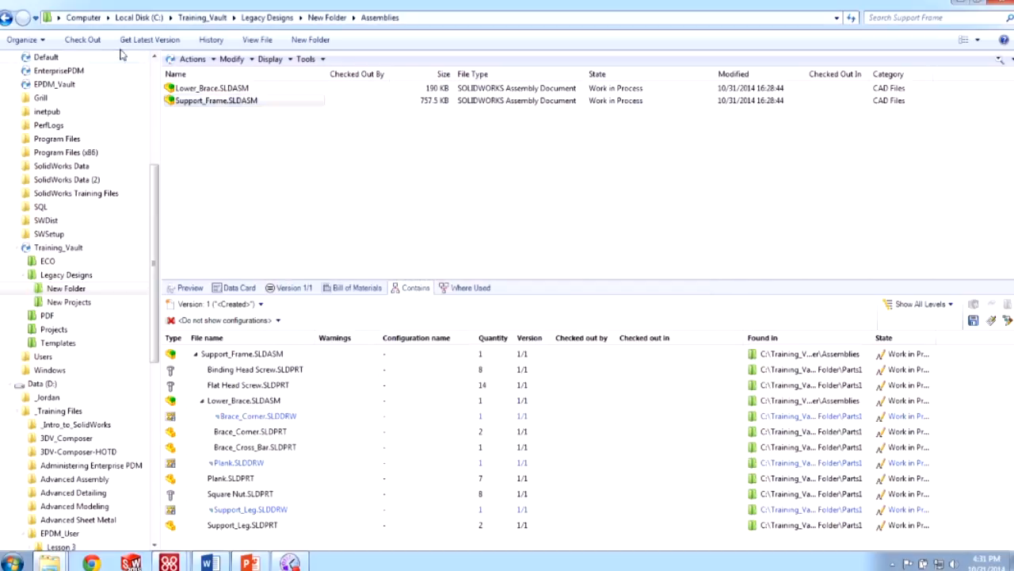
{"action": "left_click", "coordinate": [82, 39]}
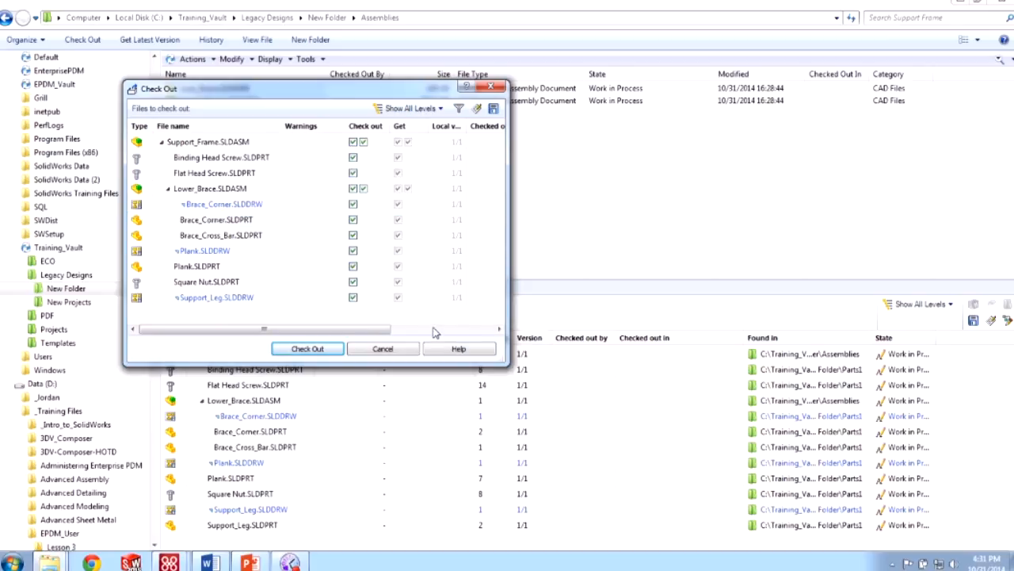
{"action": "left_click", "coordinate": [383, 349]}
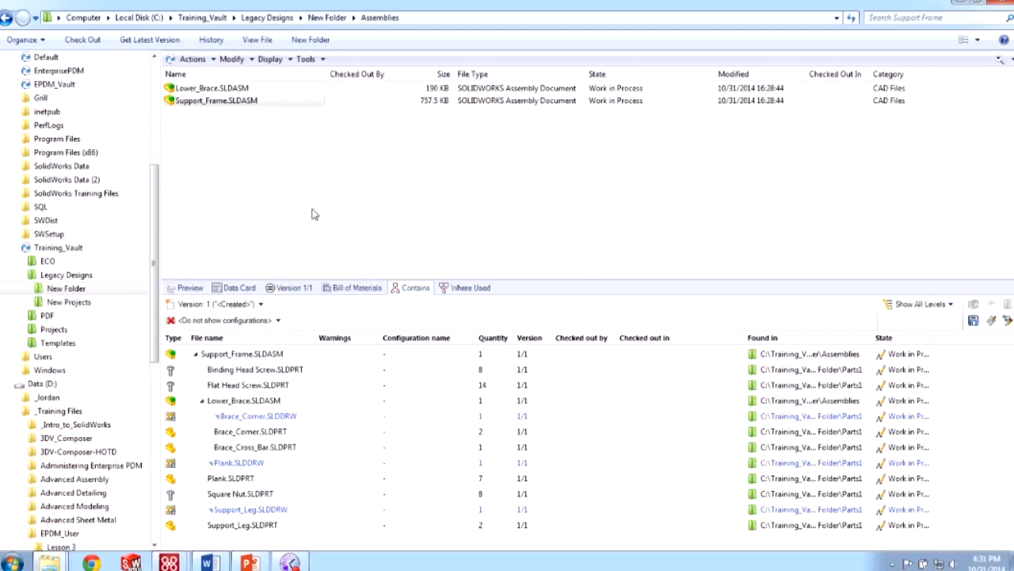
- Launch PDM Administration and log in to Training_Vault with the vault password
{"action": "left_click", "coordinate": [12, 562]}
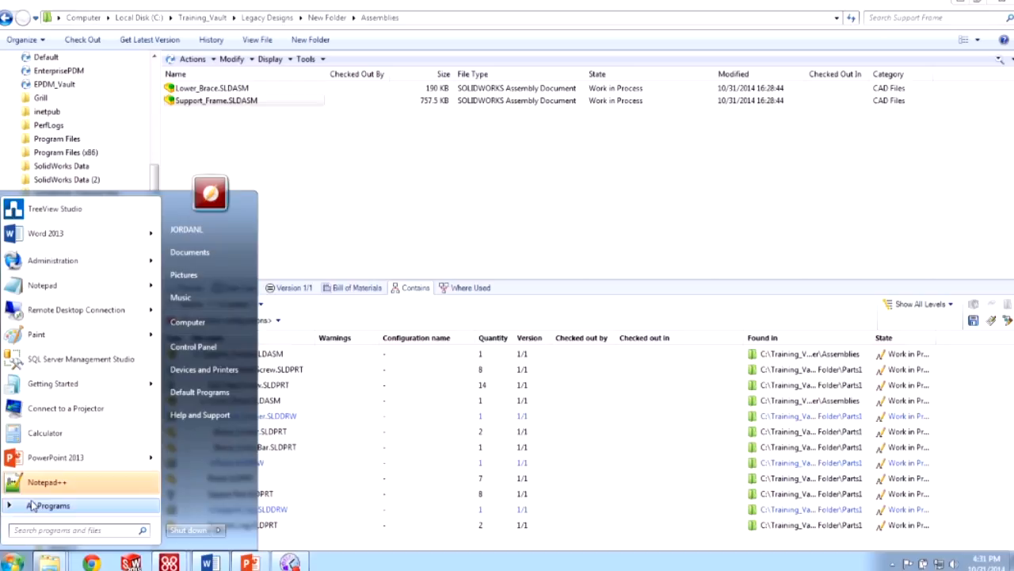
{"action": "type", "text": "admin"}
{"action": "key", "text": "Return"}
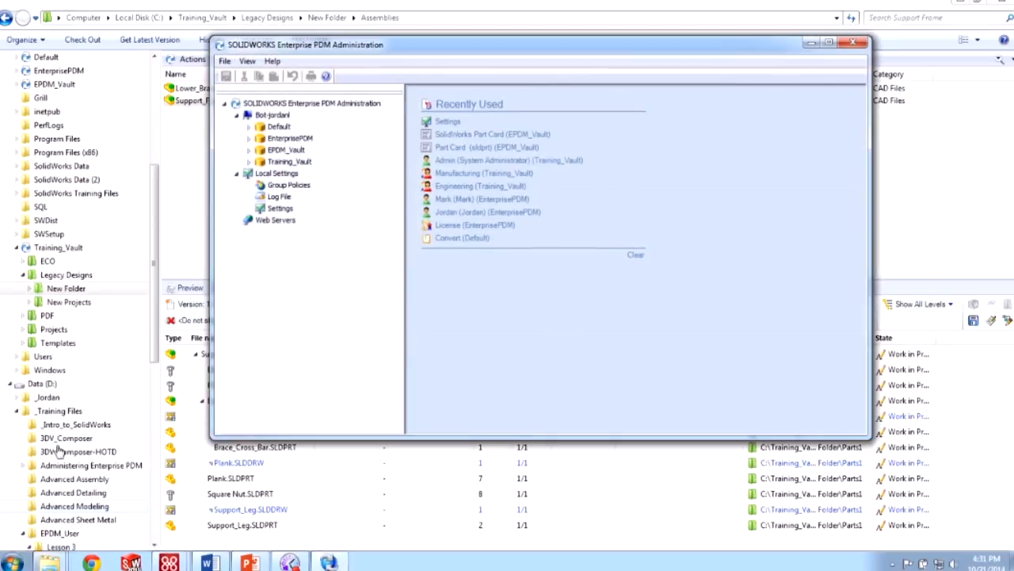
{"action": "double_click", "coordinate": [259, 163]}
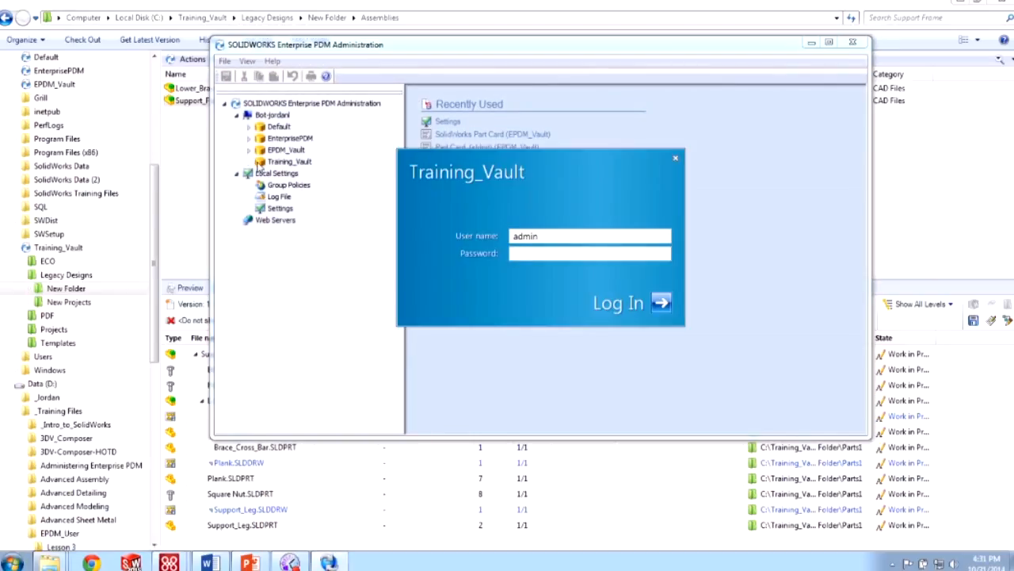
{"action": "type", "text": "password"}
{"action": "key", "text": "Return"}
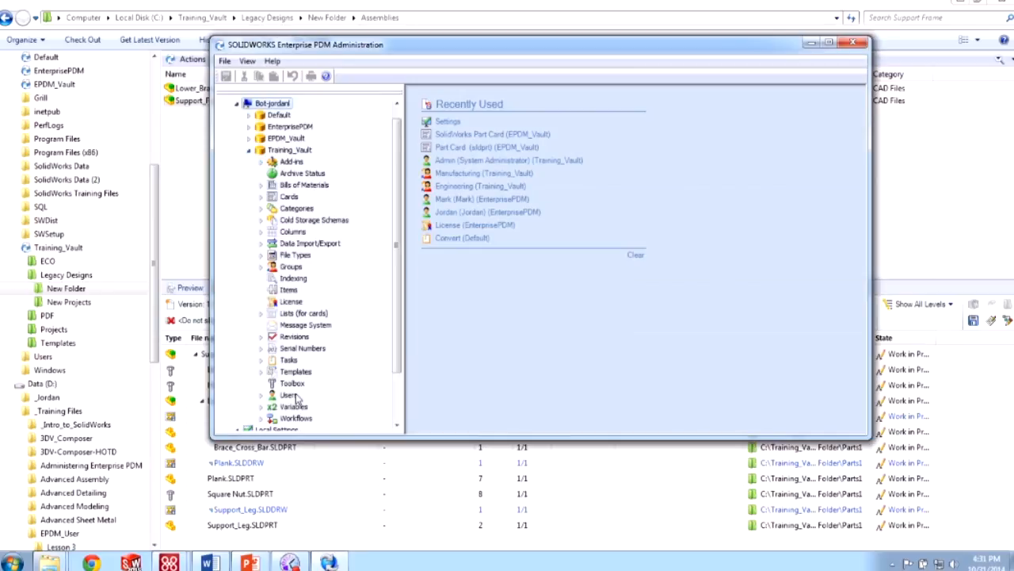
- Review the Engineering group's Reference Dialog settings, cancel both dialogs, and close Administration
{"action": "left_click", "coordinate": [263, 267]}
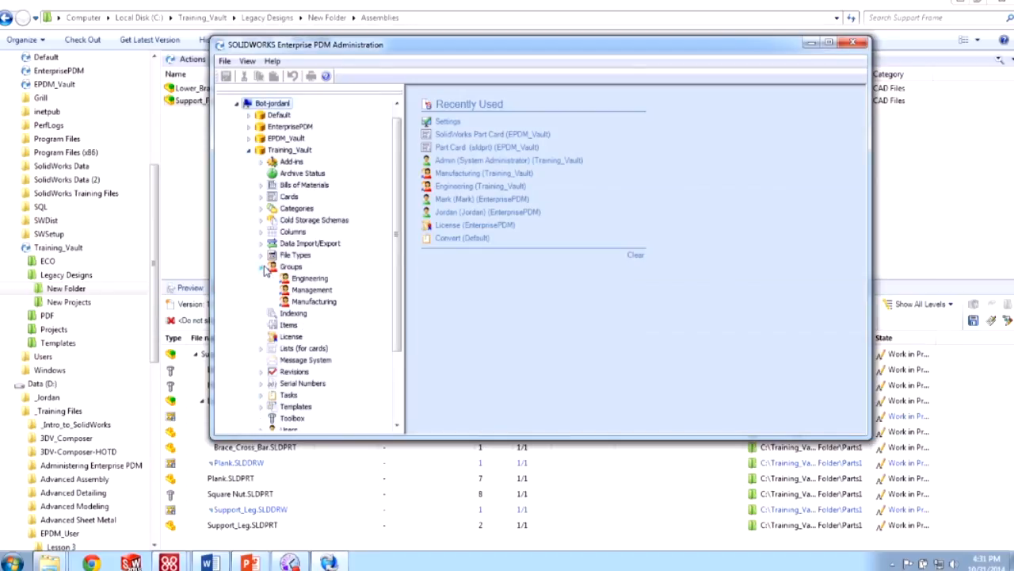
{"action": "double_click", "coordinate": [309, 278]}
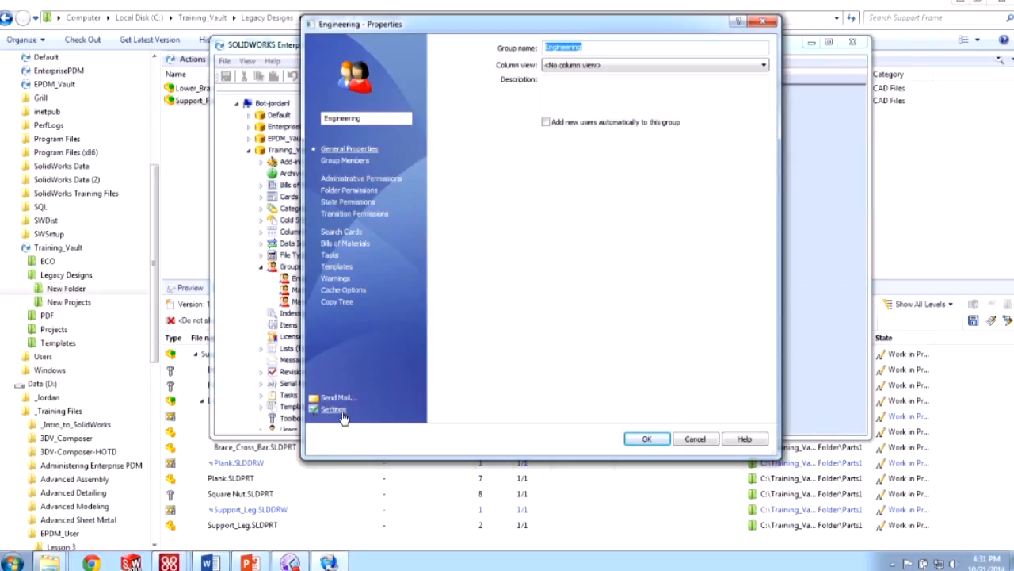
{"action": "left_click", "coordinate": [334, 410]}
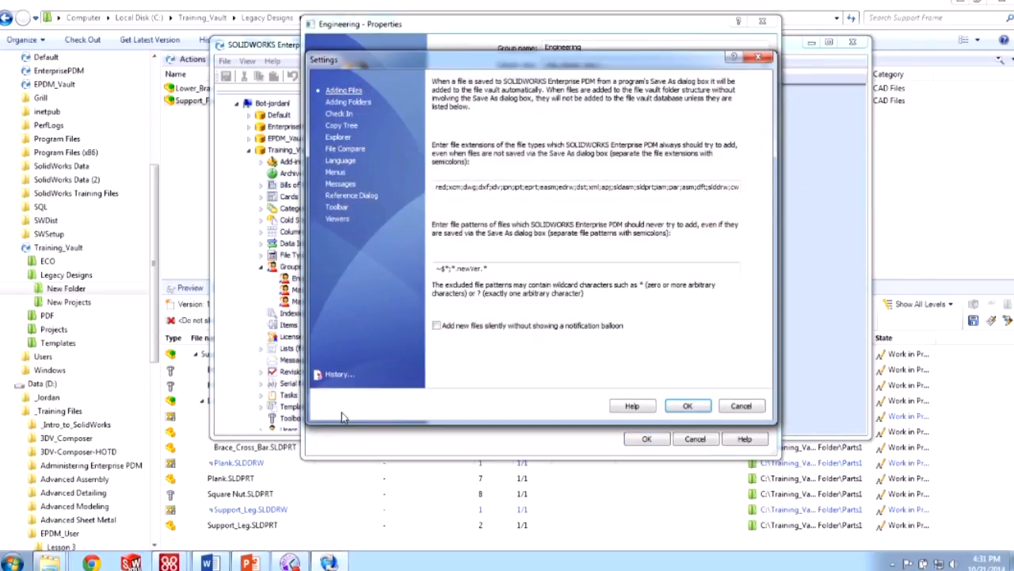
{"action": "left_click", "coordinate": [341, 195]}
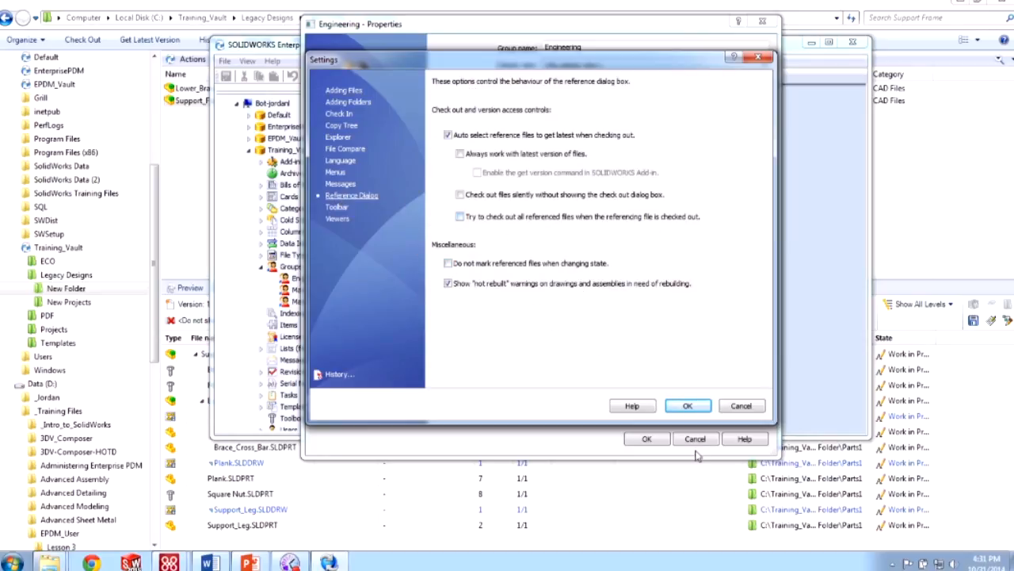
{"action": "left_click", "coordinate": [737, 406]}
{"action": "left_click", "coordinate": [708, 441]}
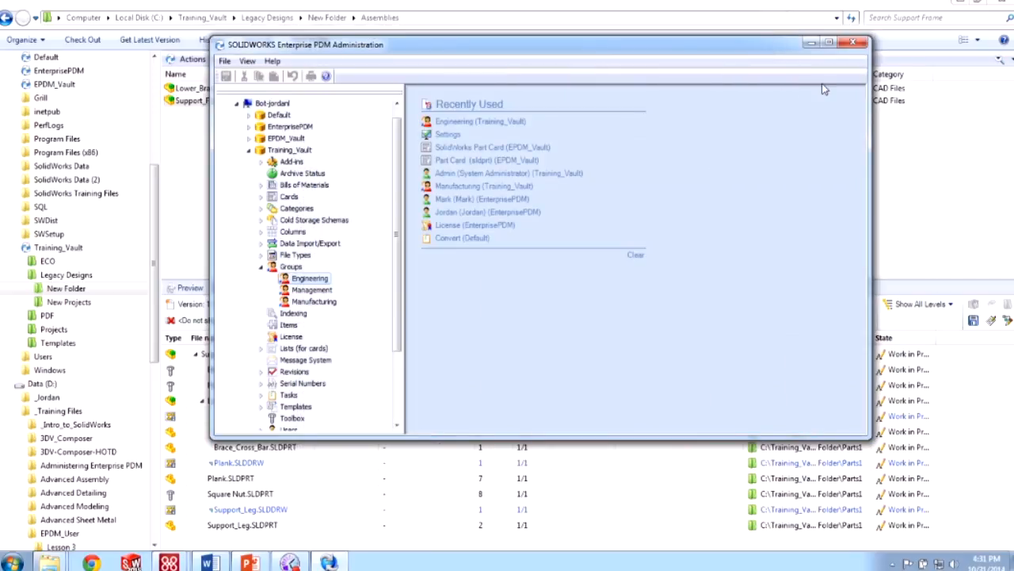
{"action": "left_click", "coordinate": [810, 42]}
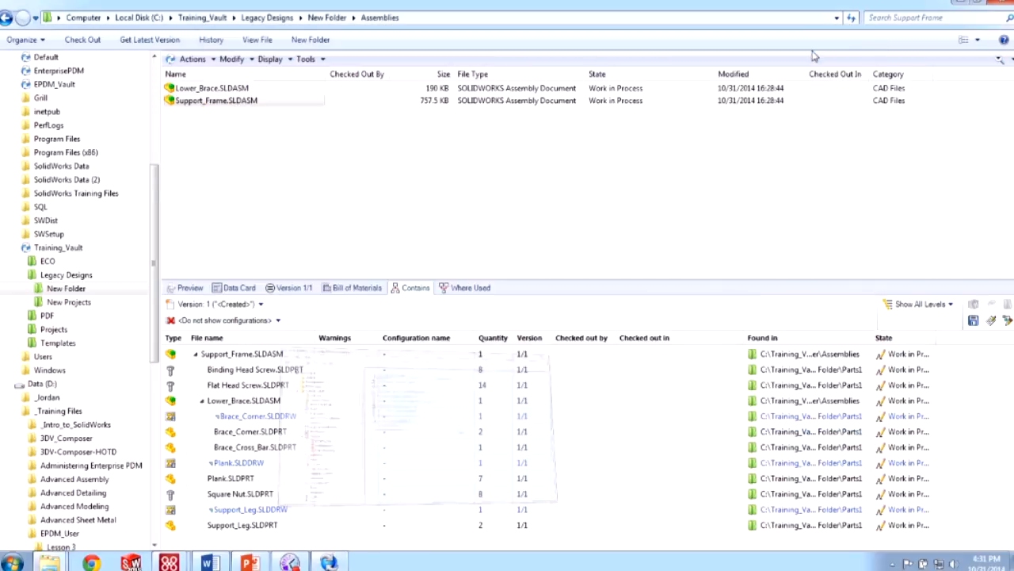
{"action": "left_click", "coordinate": [245, 102]}
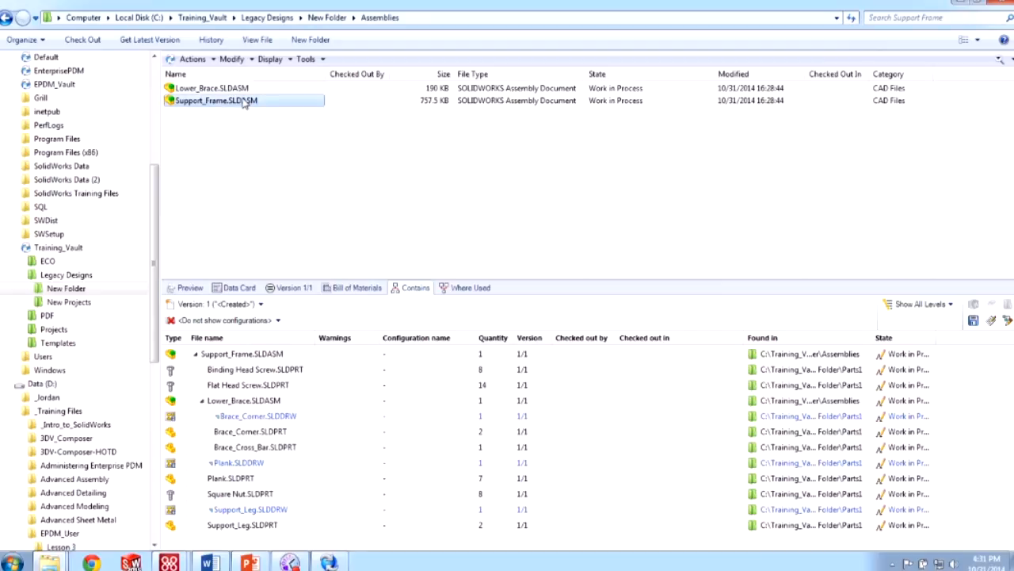
{"action": "right_click", "coordinate": [245, 102]}
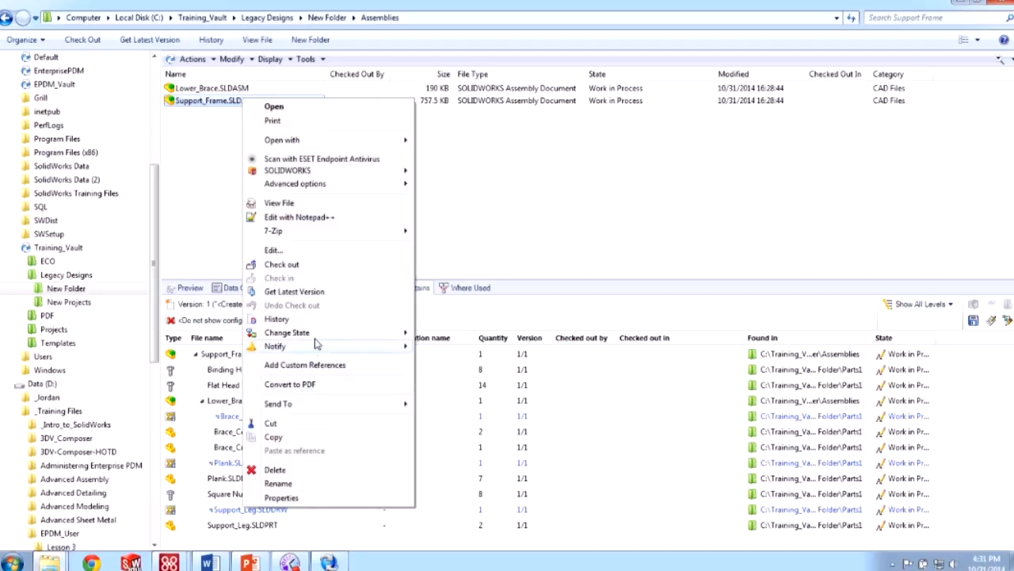
{"action": "mouse_move", "coordinate": [315, 339]}
{"action": "left_click", "coordinate": [448, 333]}
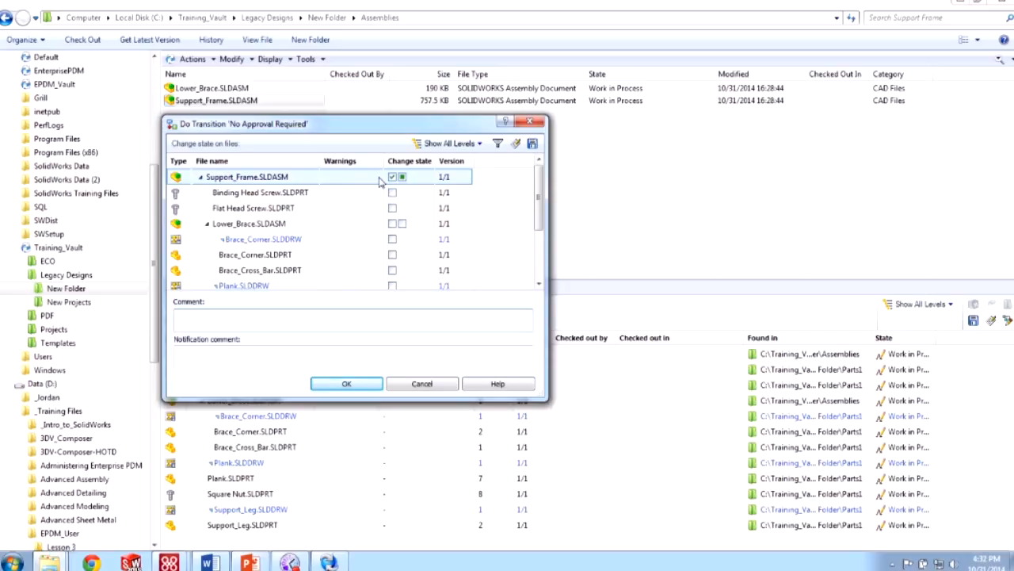
{"action": "left_click", "coordinate": [443, 385]}
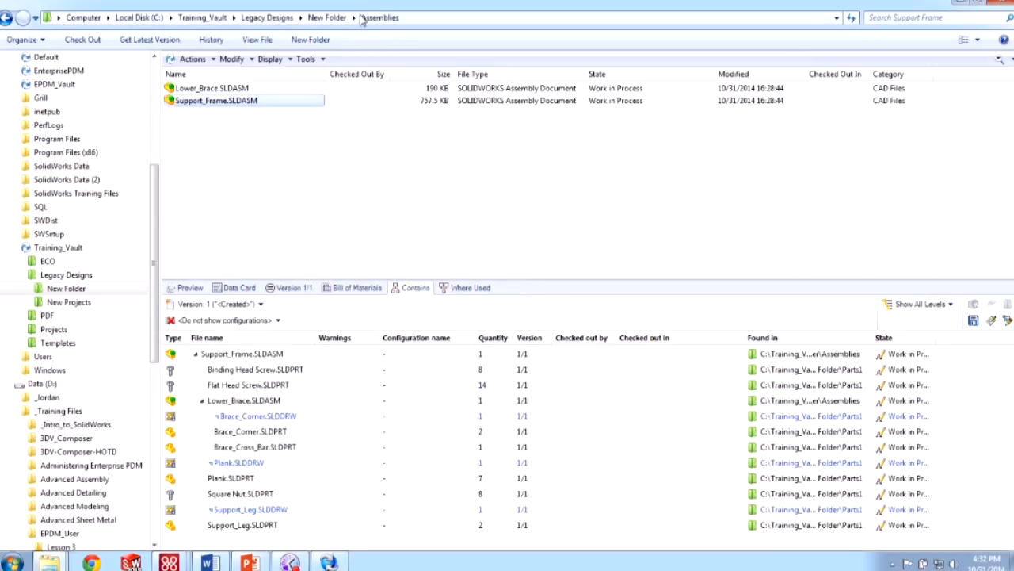
- Save the personal Reference Dialog settings from Customize Menus
{"action": "right_click", "coordinate": [370, 67]}
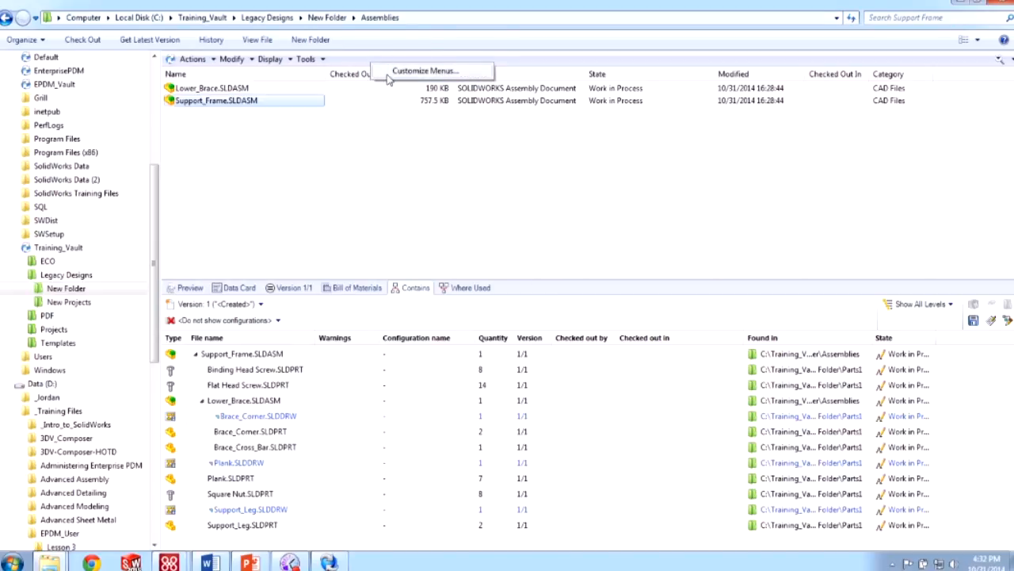
{"action": "left_click", "coordinate": [390, 73]}
{"action": "left_click", "coordinate": [320, 230]}
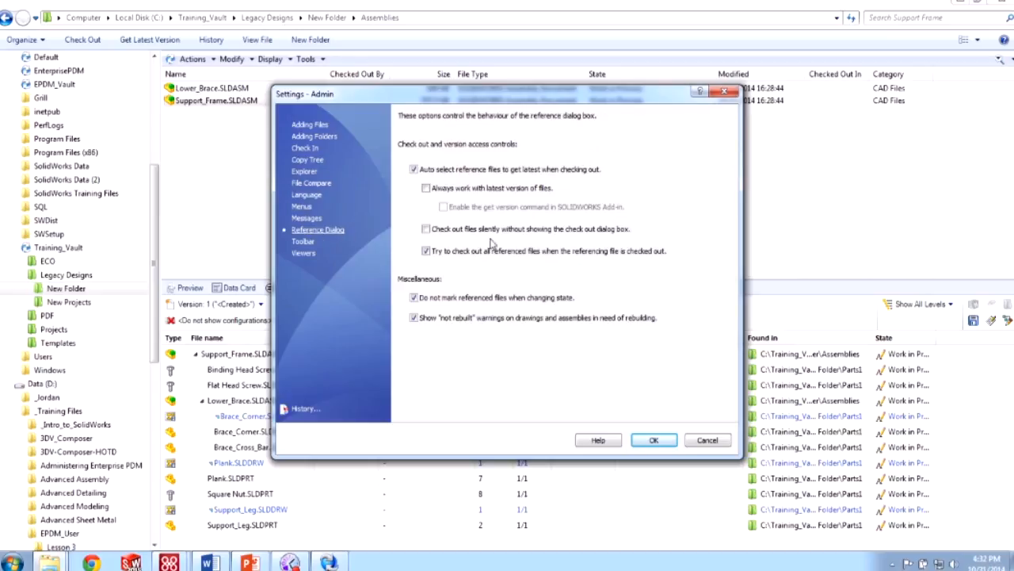
{"action": "key", "text": "ctrl"}
{"action": "left_click", "coordinate": [652, 440]}
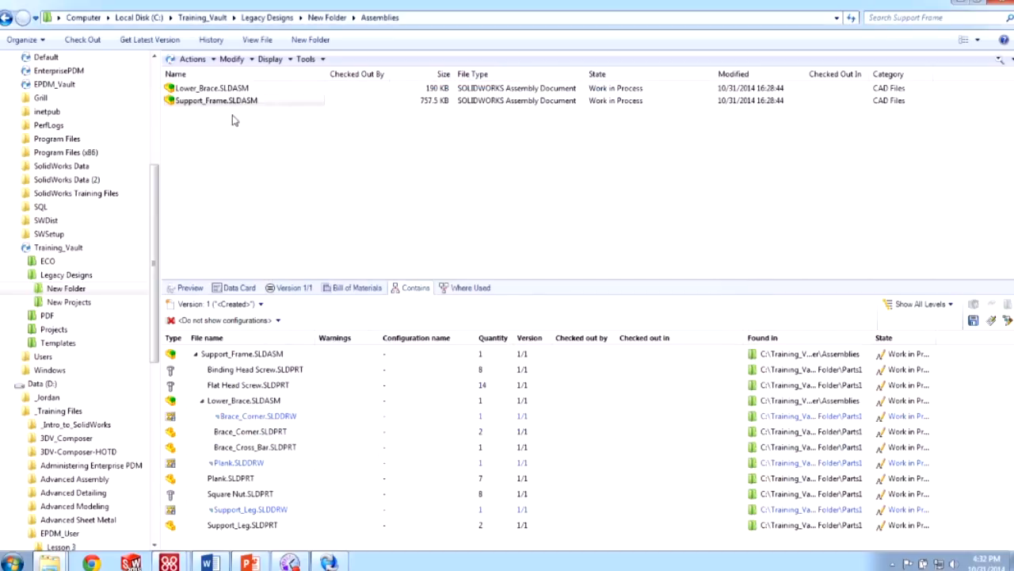
- Preview a No Approval Required state change on Support_Frame, then cancel it
{"action": "right_click", "coordinate": [246, 103]}
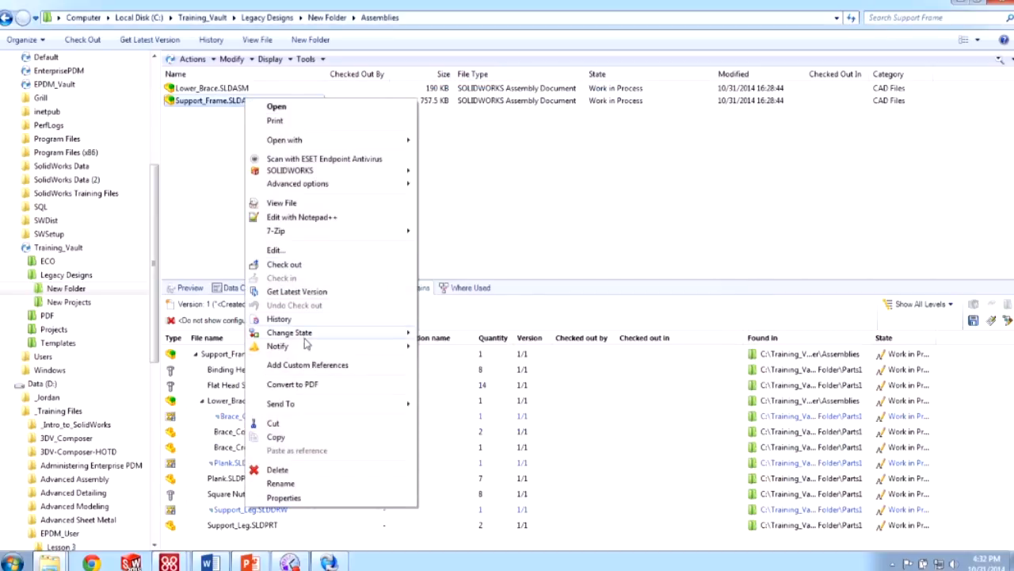
{"action": "mouse_move", "coordinate": [310, 336]}
{"action": "left_click", "coordinate": [432, 333]}
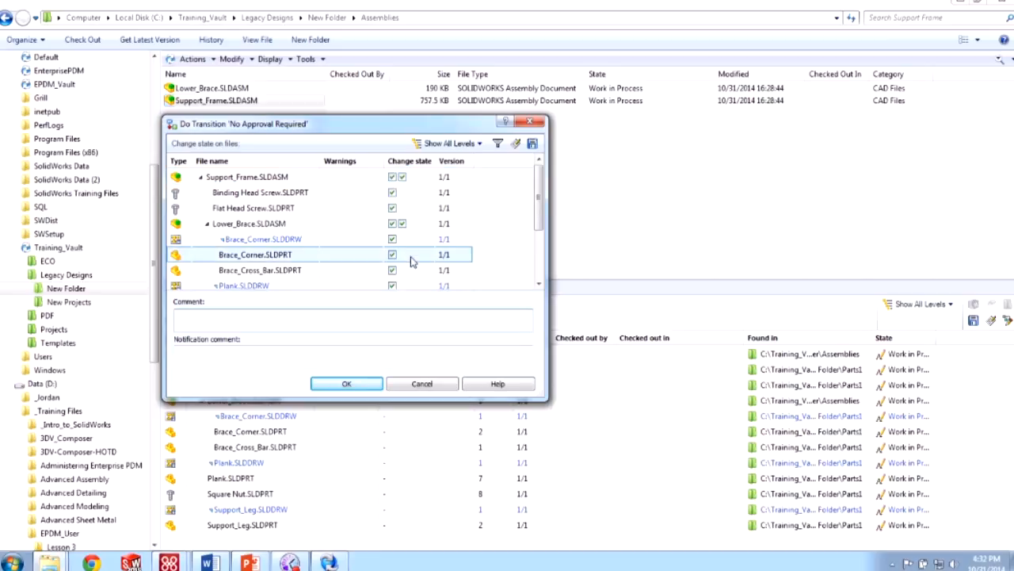
{"action": "left_click", "coordinate": [422, 385]}
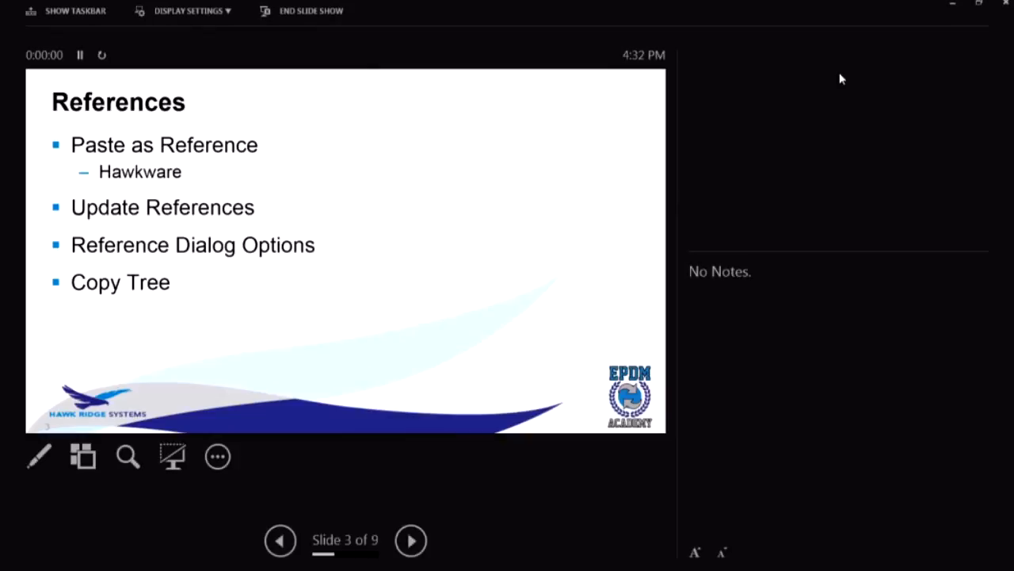
- Choose Swap Presenter View and Slide Show from Display Settings
{"action": "left_click", "coordinate": [224, 14]}
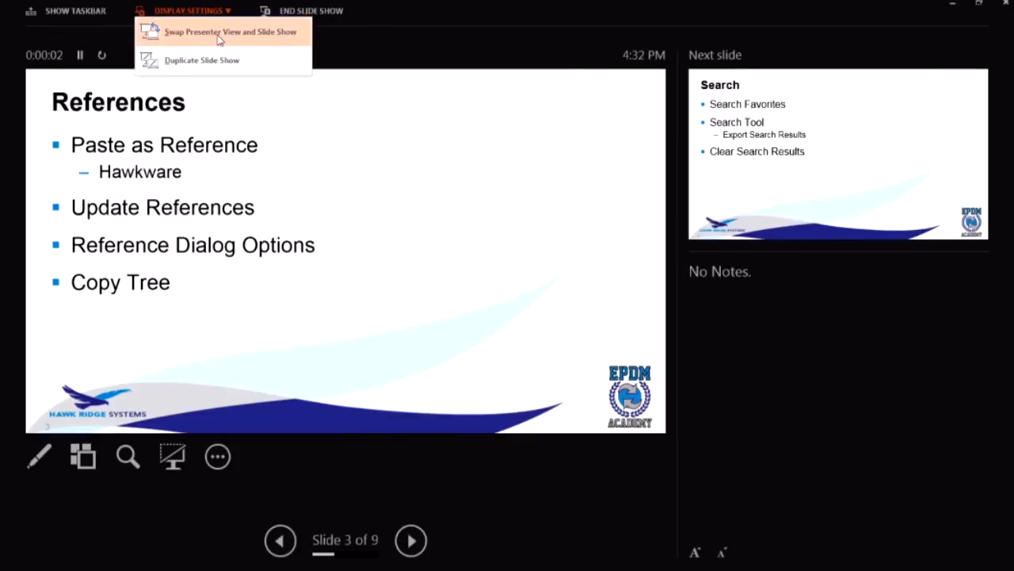
{"action": "left_click", "coordinate": [224, 27]}
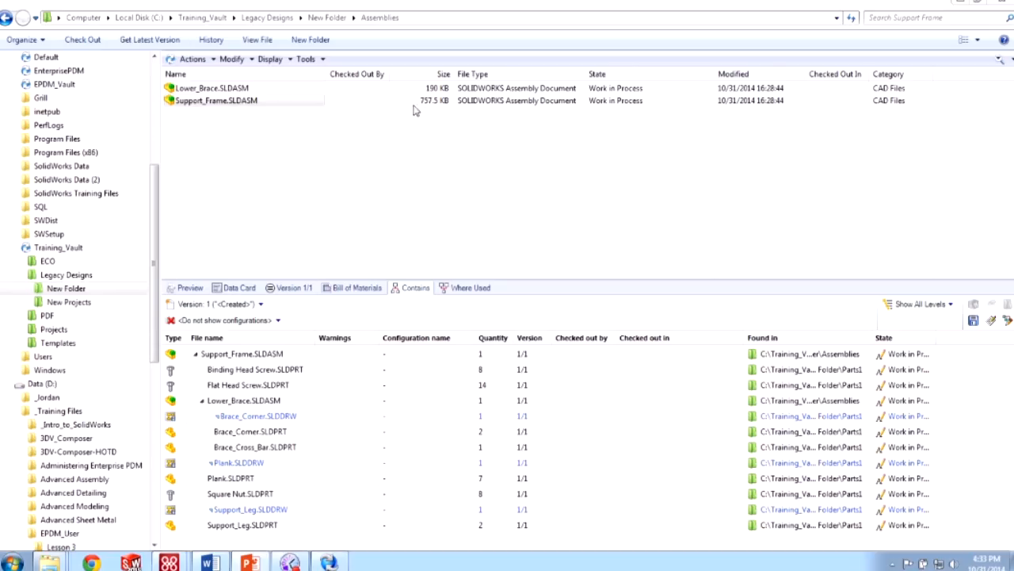
- Create a subfolder named 'New Assembly' inside New Folder
{"action": "left_click", "coordinate": [333, 19]}
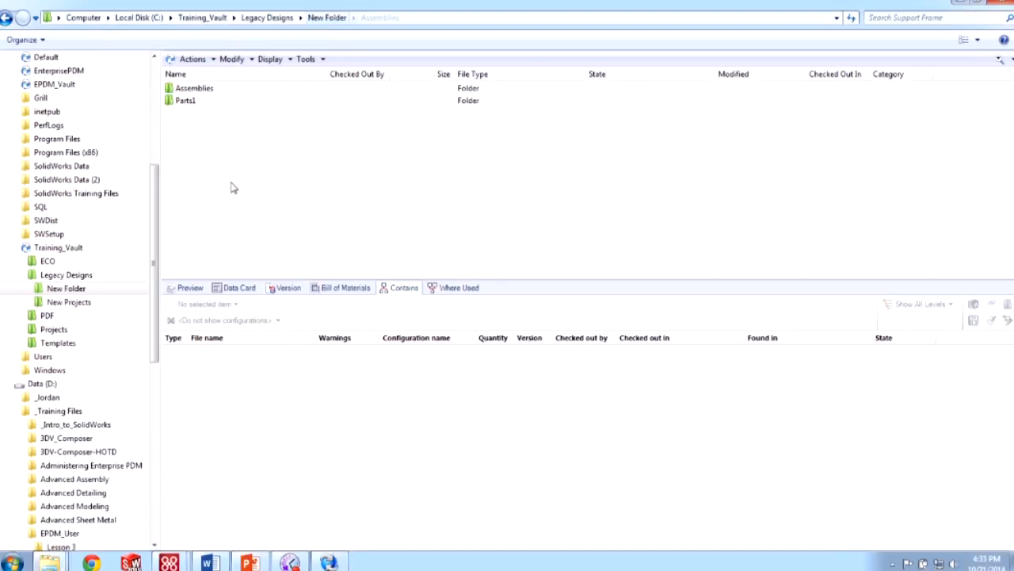
{"action": "right_click", "coordinate": [212, 134]}
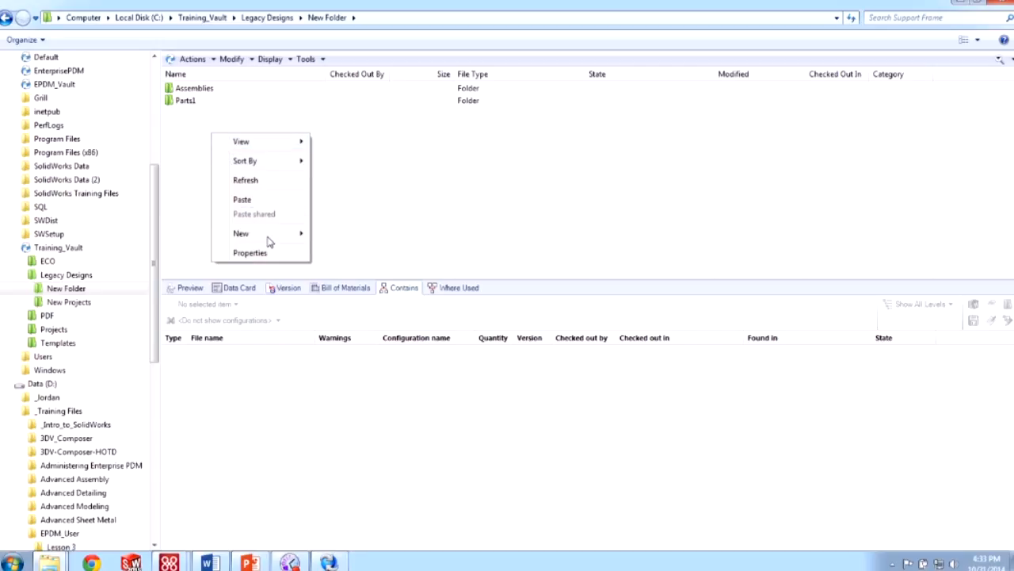
{"action": "mouse_move", "coordinate": [270, 233]}
{"action": "left_click", "coordinate": [335, 233]}
{"action": "type", "text": "As"}
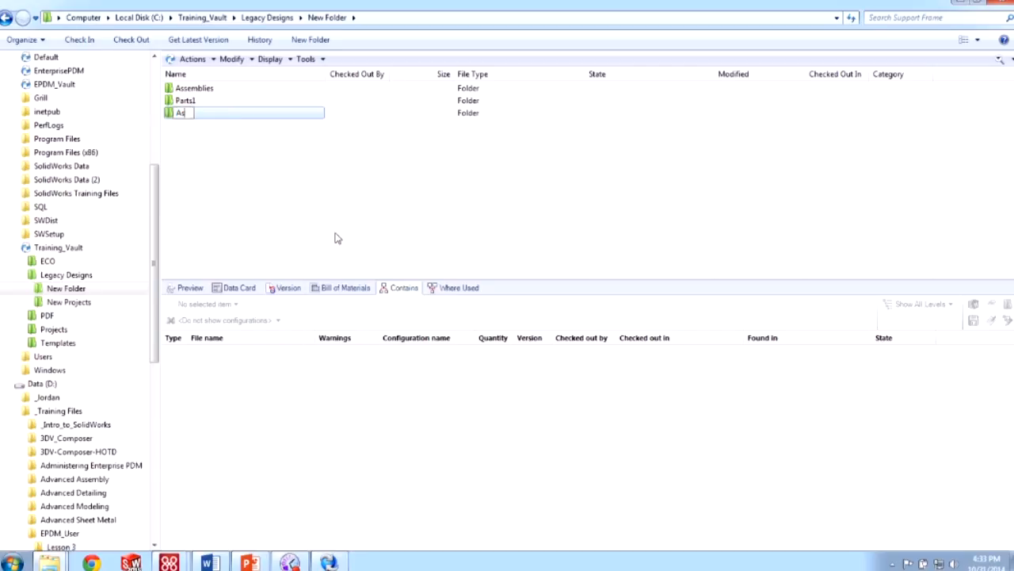
{"action": "type", "text": "se"}
{"action": "key", "text": "BackSpace"}
{"action": "key", "text": "BackSpace"}
{"action": "key", "text": "BackSpace"}
{"action": "key", "text": "BackSpace"}
{"action": "type", "text": "New Assembly"}
{"action": "key", "text": "Return"}
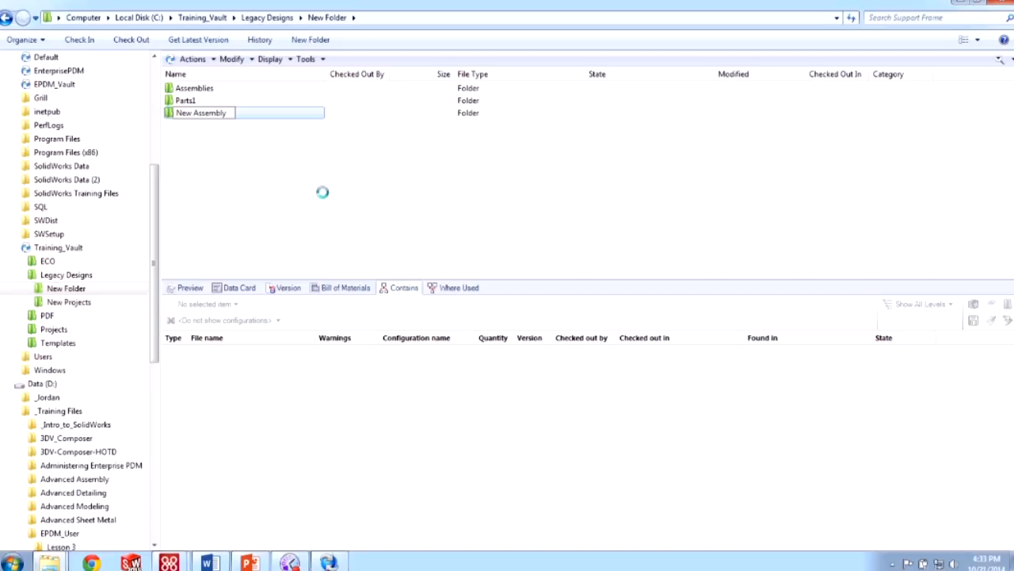
- Start a Copy Tree of Support_Frame.SLDASM with New Folder\New Assembly as the destination
{"action": "double_click", "coordinate": [233, 87]}
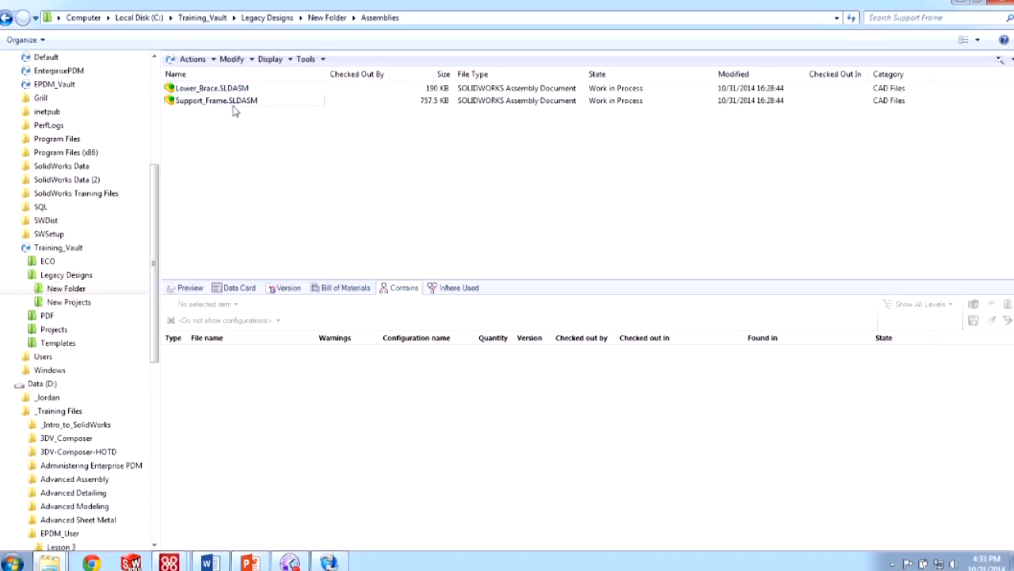
{"action": "left_click", "coordinate": [234, 103]}
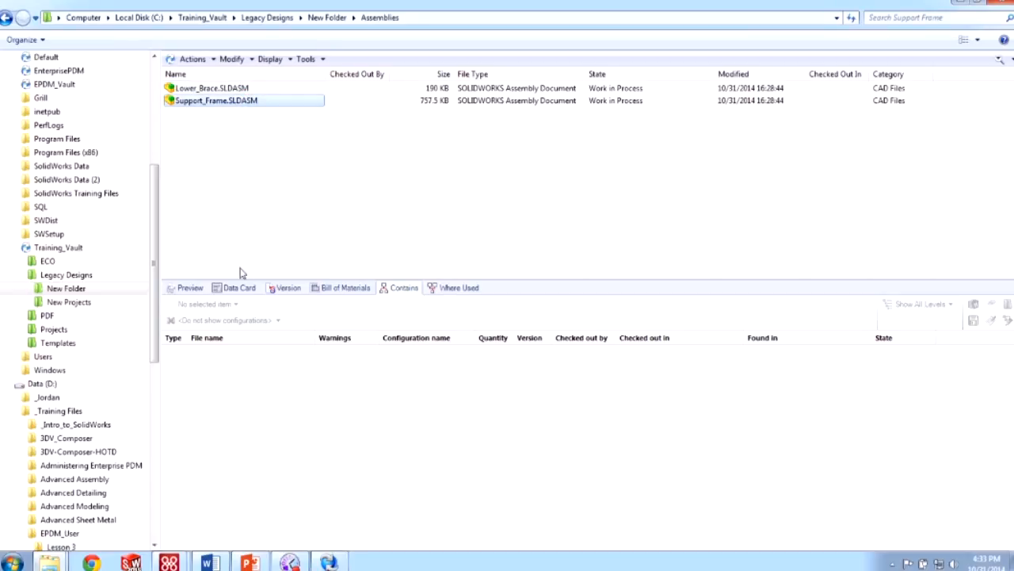
{"action": "left_click", "coordinate": [192, 287]}
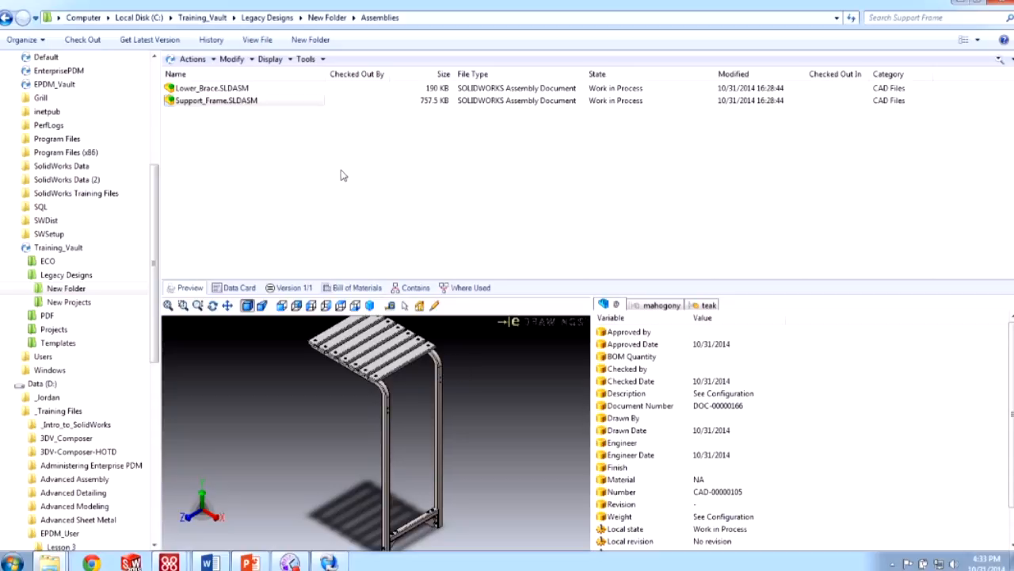
{"action": "left_click", "coordinate": [315, 62]}
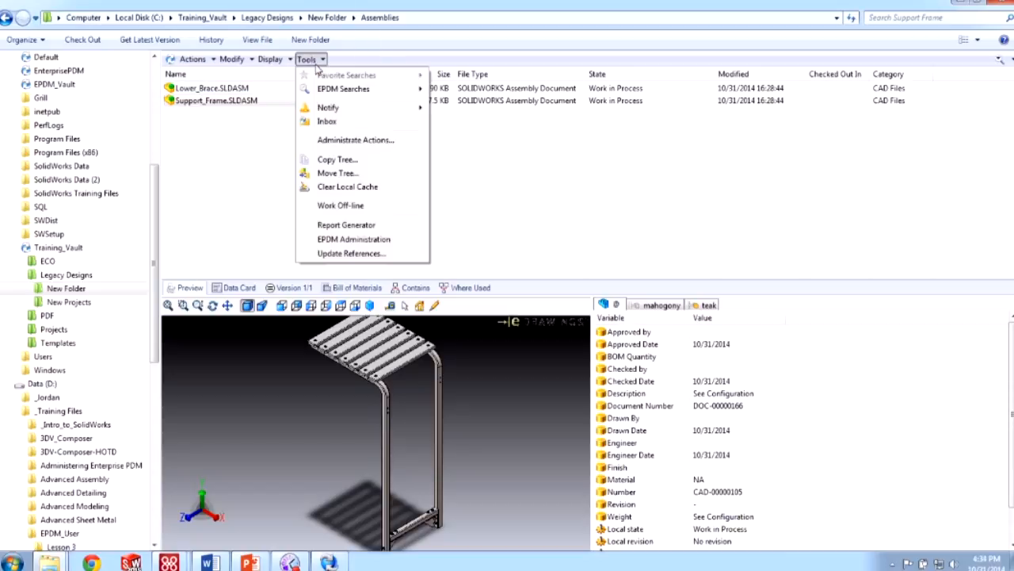
{"action": "left_click", "coordinate": [336, 162]}
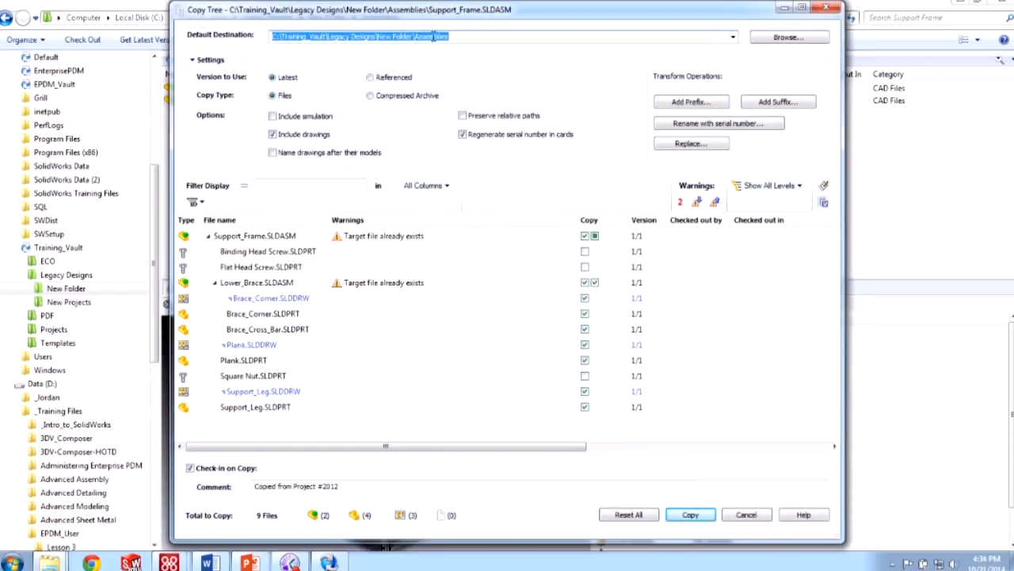
{"action": "left_click", "coordinate": [765, 37]}
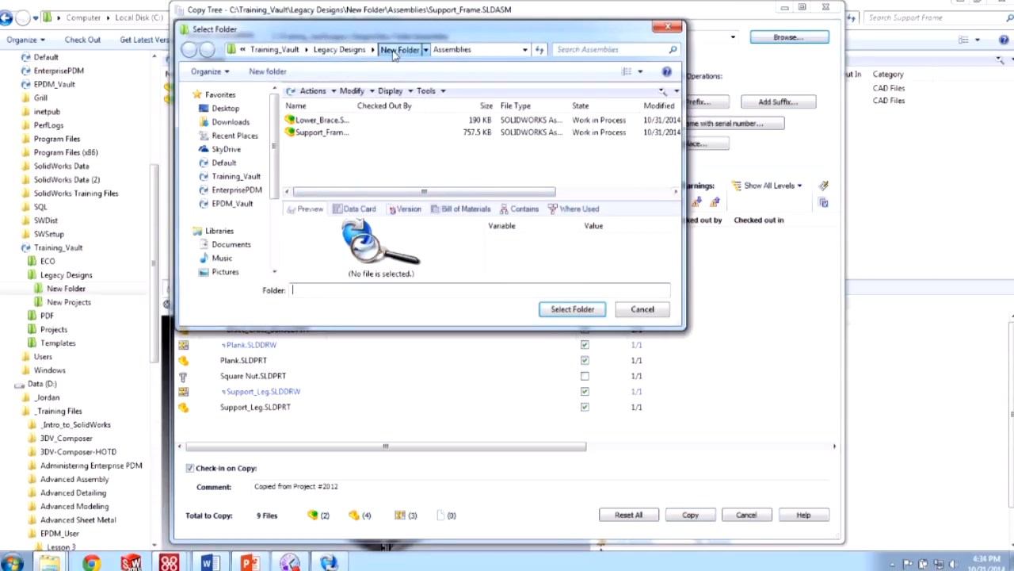
{"action": "left_click", "coordinate": [396, 49]}
{"action": "left_click", "coordinate": [321, 133]}
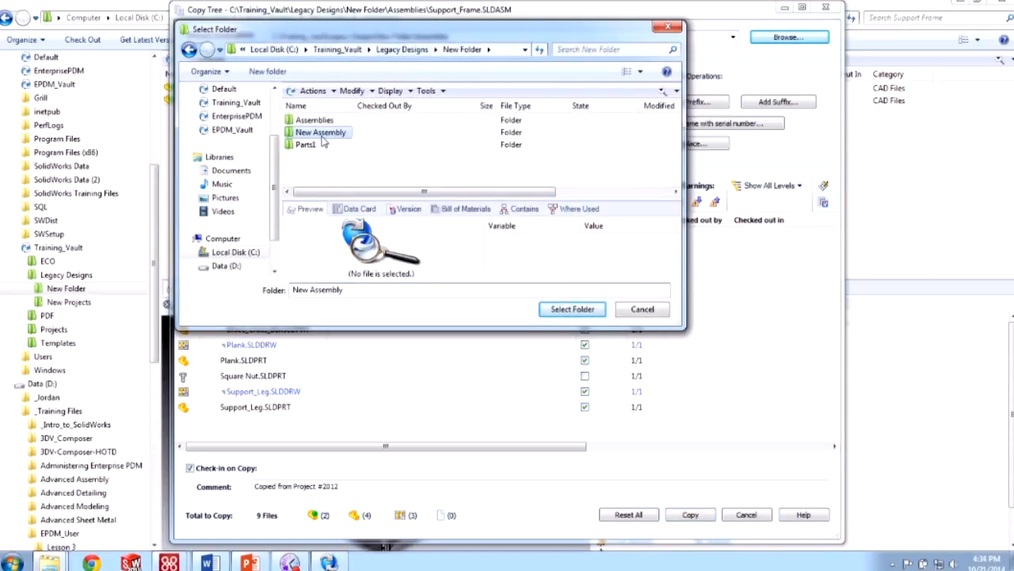
{"action": "left_click", "coordinate": [570, 309]}
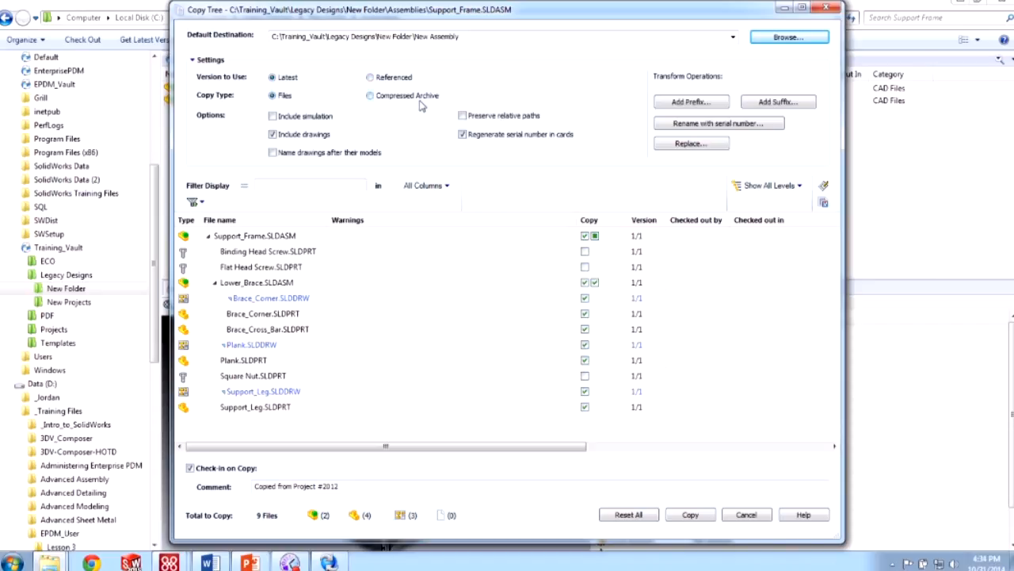
- Cancel the New- prefix so copied files keep their original names
{"action": "key", "text": "ctrl"}
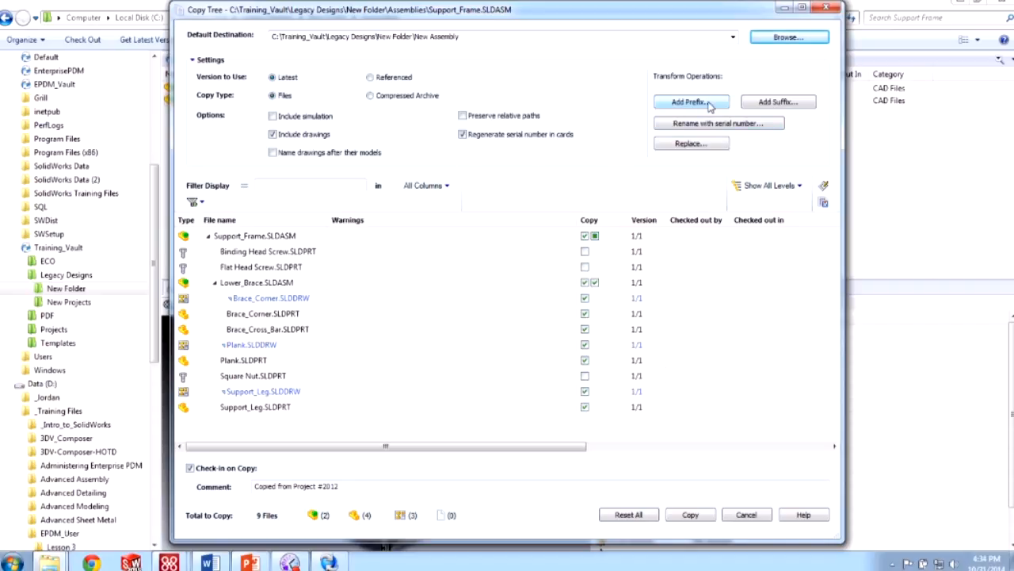
{"action": "left_click", "coordinate": [708, 145]}
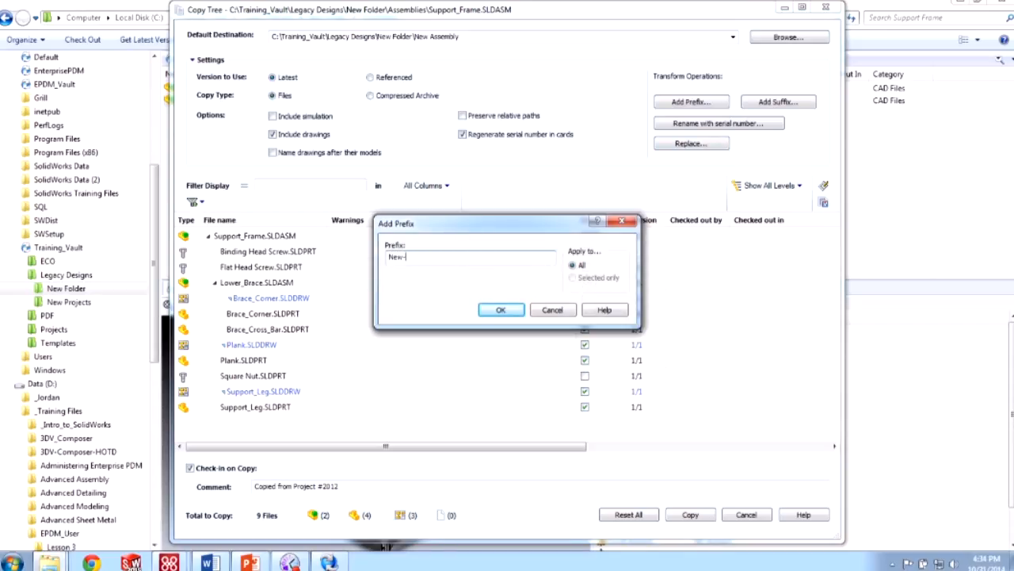
{"action": "left_click", "coordinate": [564, 310]}
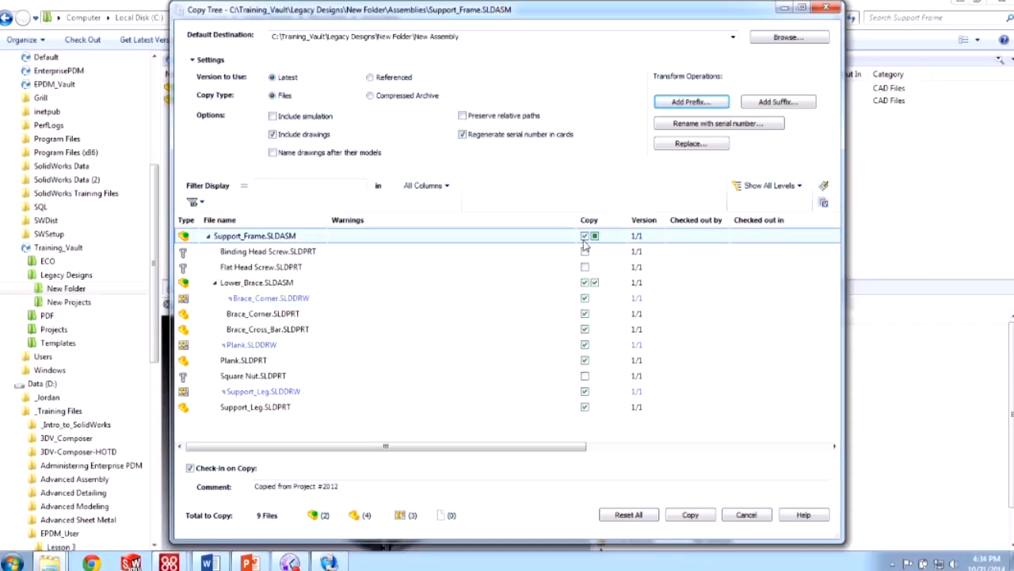
- Uncheck Lower_Brace.SLDASM in Copy Tree, leaving 5 files, and leave Support_Frame's target name unchanged
{"action": "key", "text": "ctrl"}
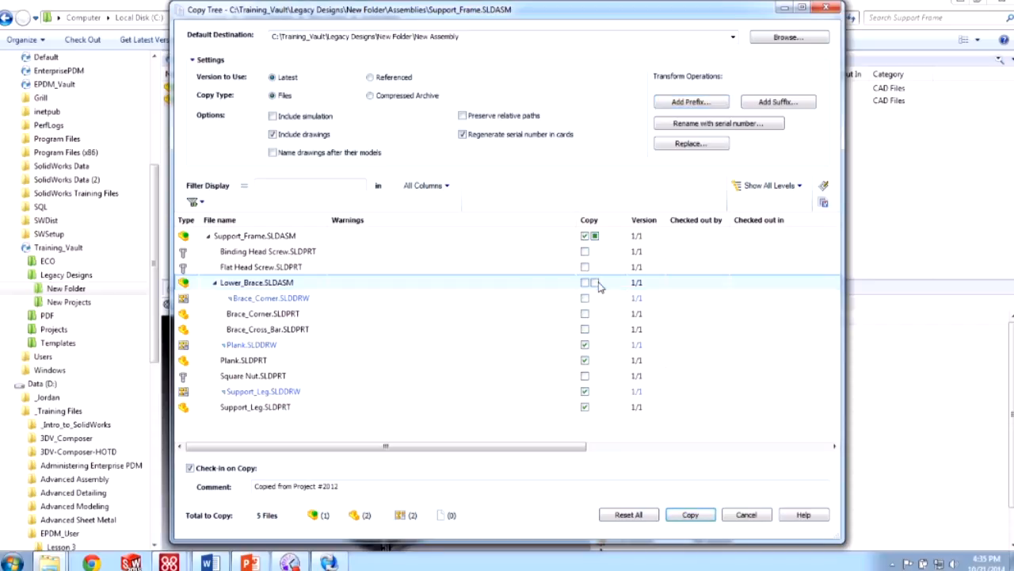
{"action": "left_click", "coordinate": [597, 284]}
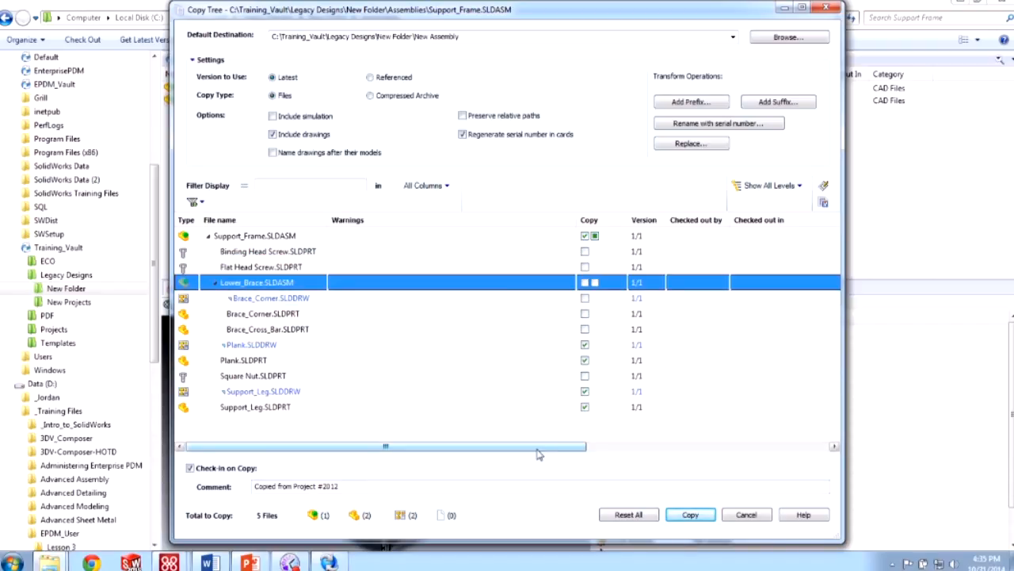
{"action": "left_click_drag", "start_coordinate": [539, 447], "coordinate": [815, 453]}
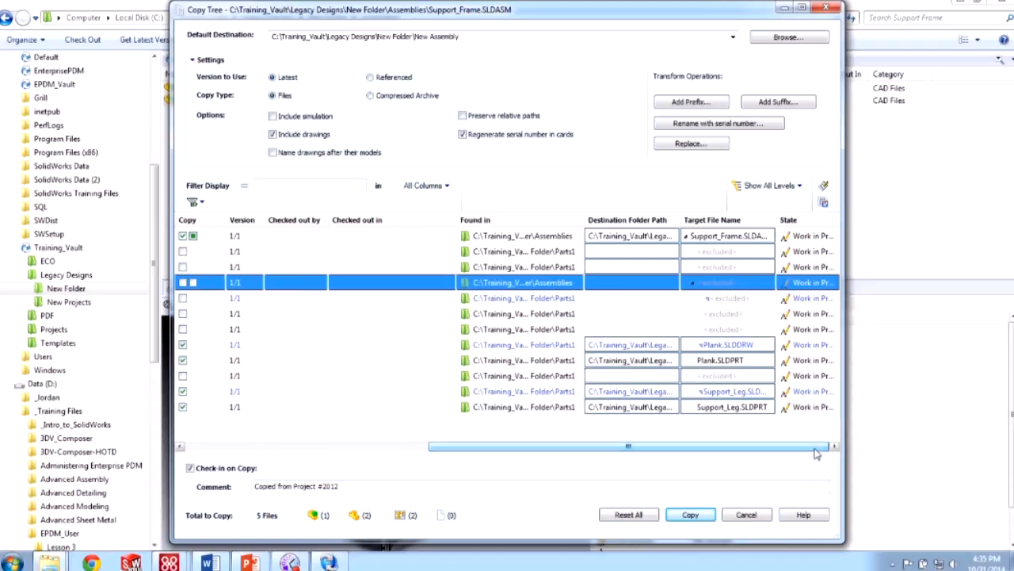
{"action": "left_click", "coordinate": [754, 237]}
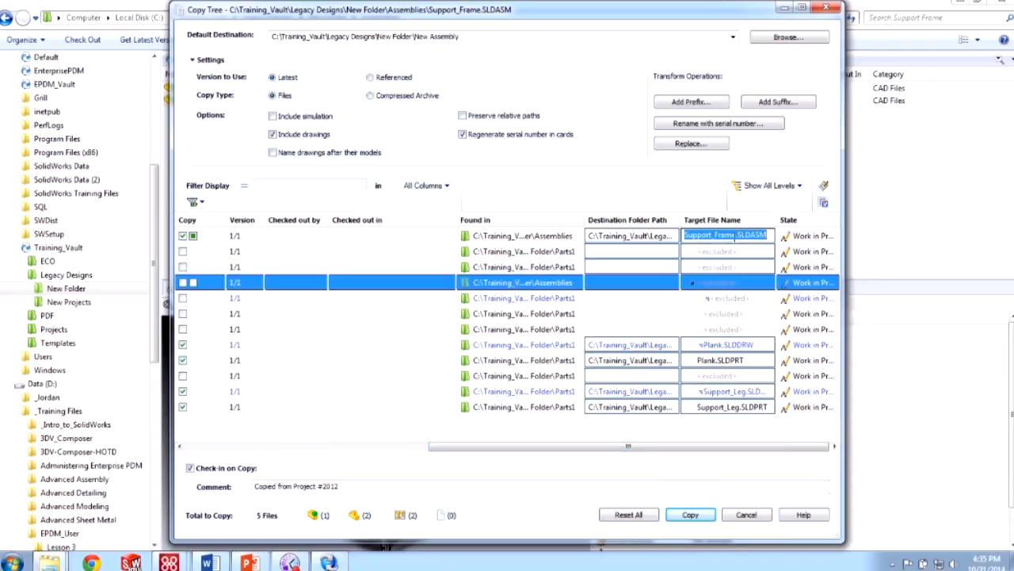
{"action": "left_click", "coordinate": [733, 237]}
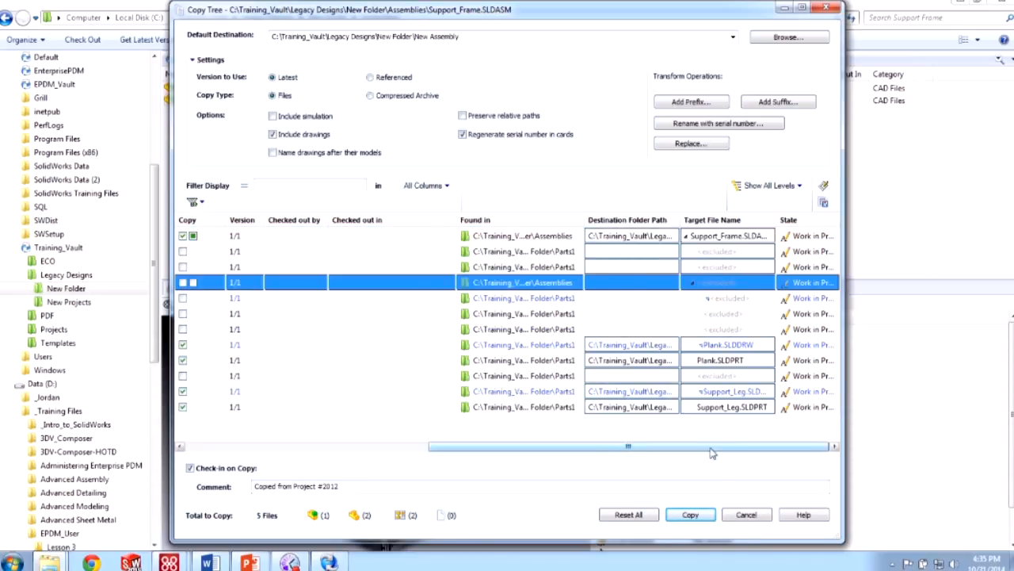
{"action": "left_click_drag", "start_coordinate": [708, 449], "coordinate": [468, 447]}
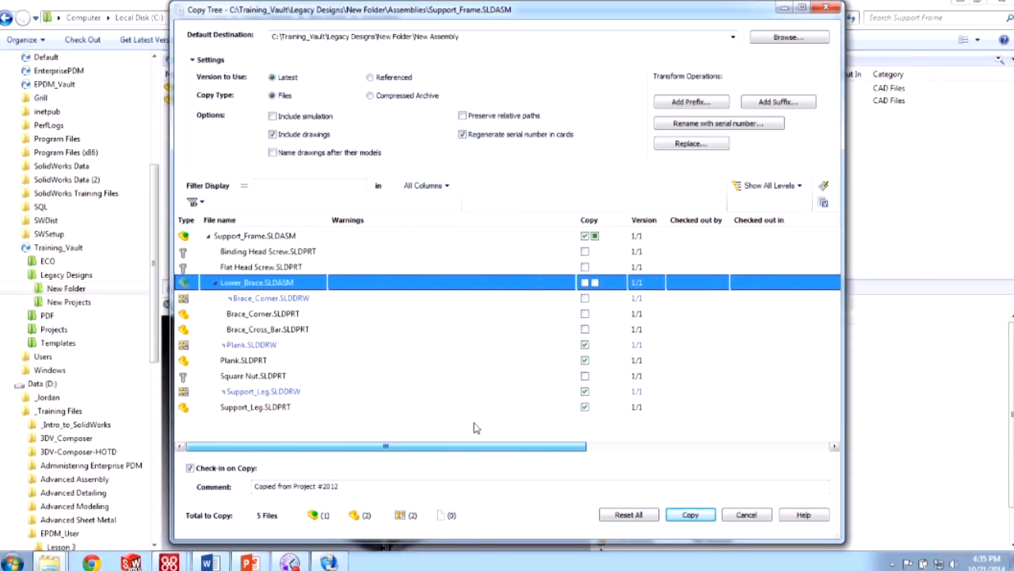
- Copy the five files into New Assembly, then view Support_Frame.SLDASM's references with full Found in paths
{"action": "left_click", "coordinate": [690, 515]}
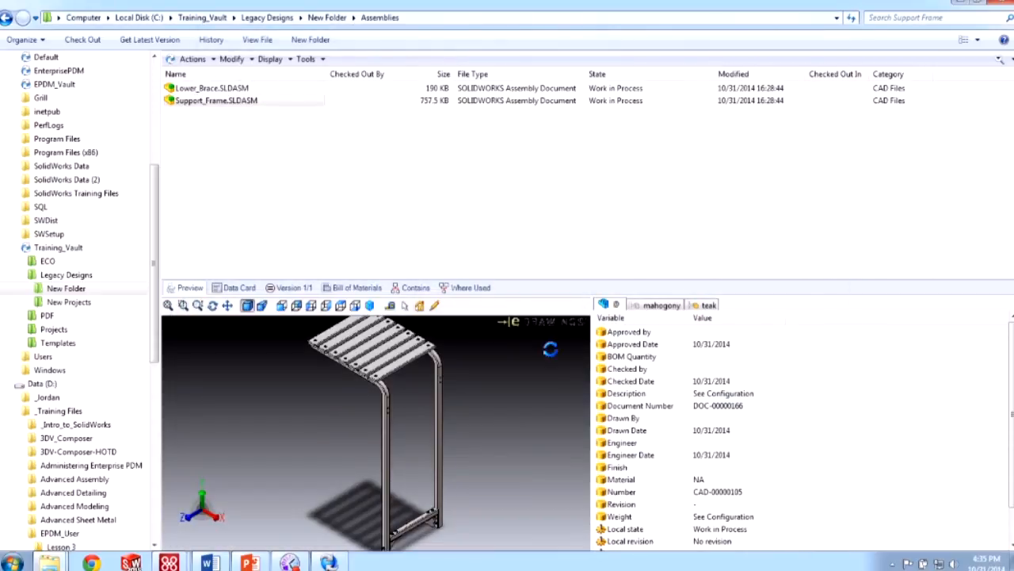
{"action": "left_click", "coordinate": [326, 17]}
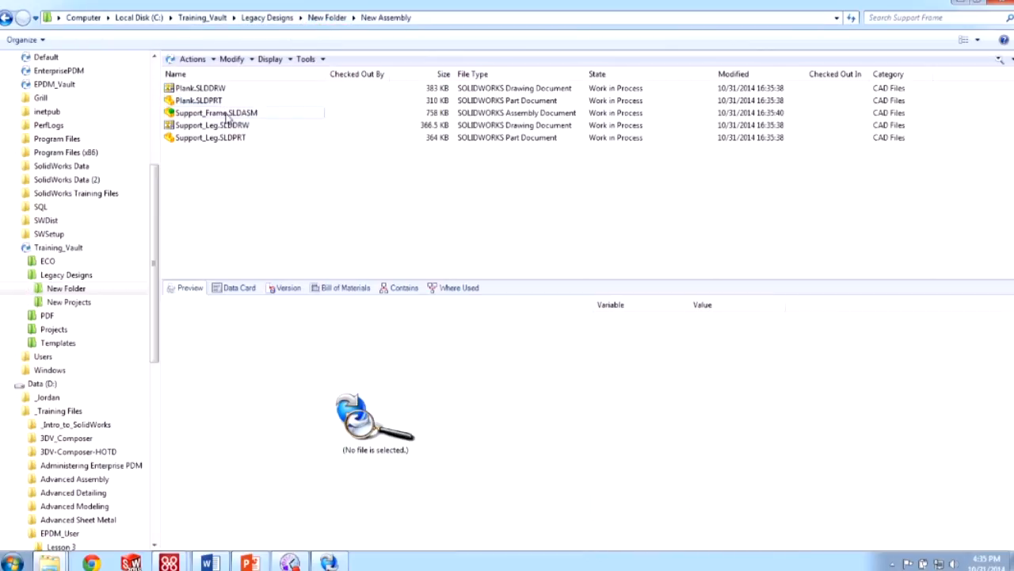
{"action": "left_click", "coordinate": [398, 289]}
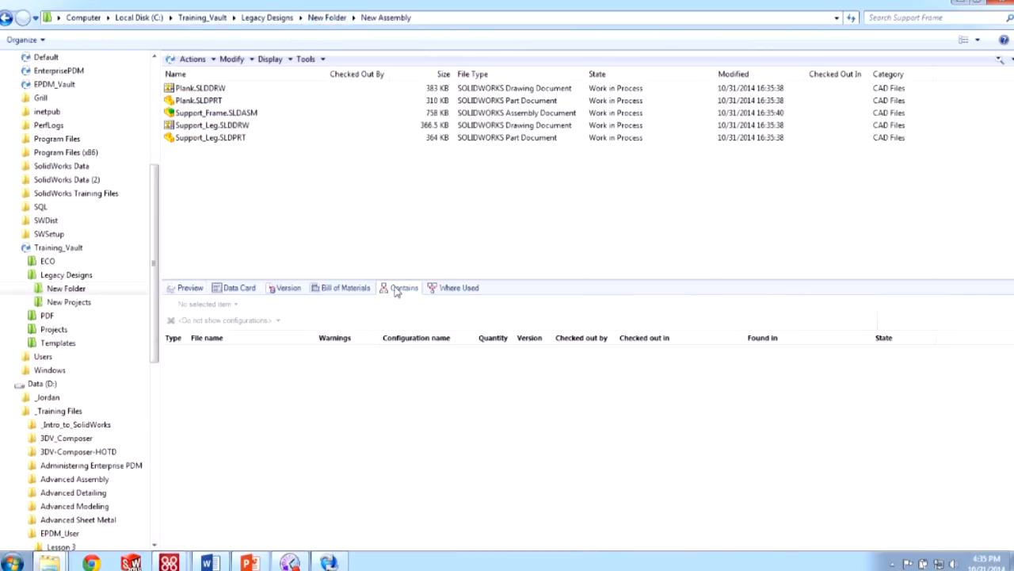
{"action": "left_click", "coordinate": [230, 114]}
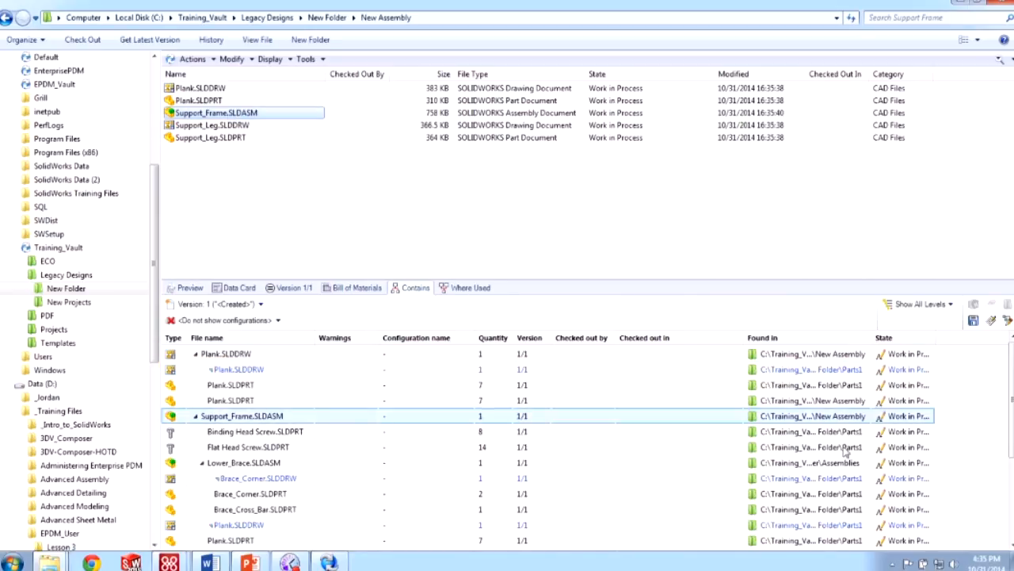
{"action": "double_click", "coordinate": [875, 338]}
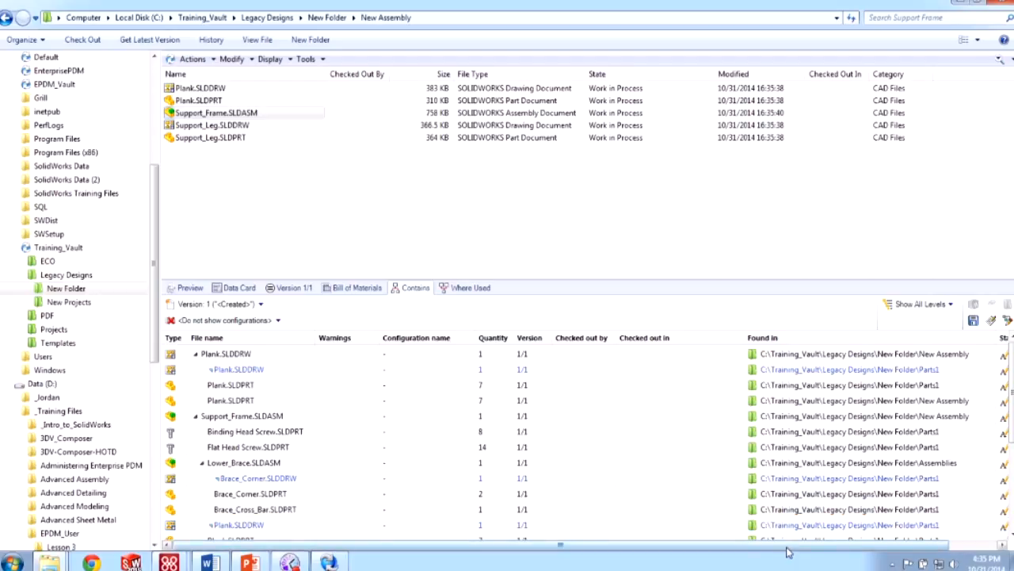
{"action": "left_click_drag", "start_coordinate": [788, 545], "coordinate": [842, 545]}
{"action": "key", "text": "ctrl"}
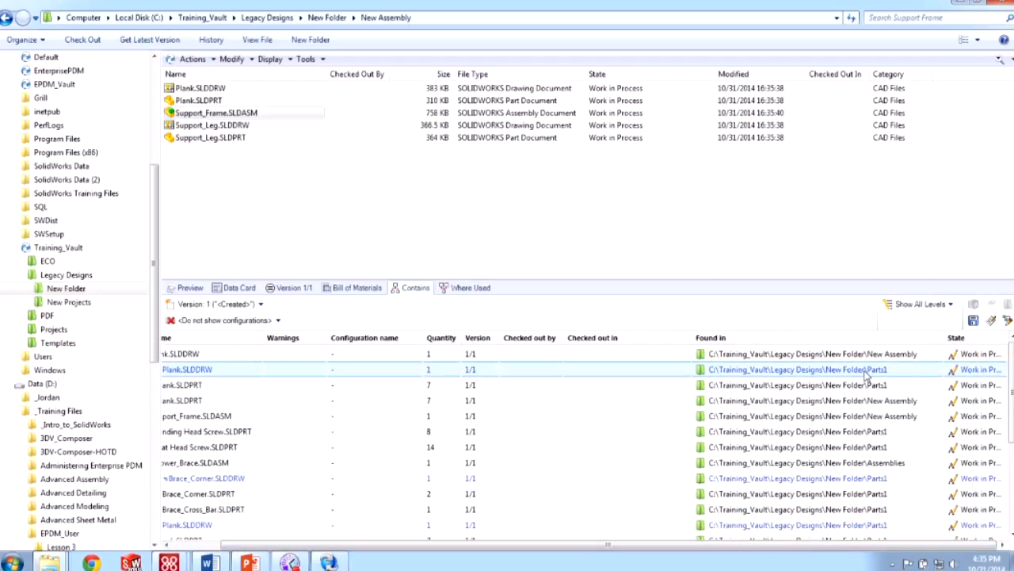
{"action": "key", "text": "ctrl"}
{"action": "key", "text": "ctrl"}
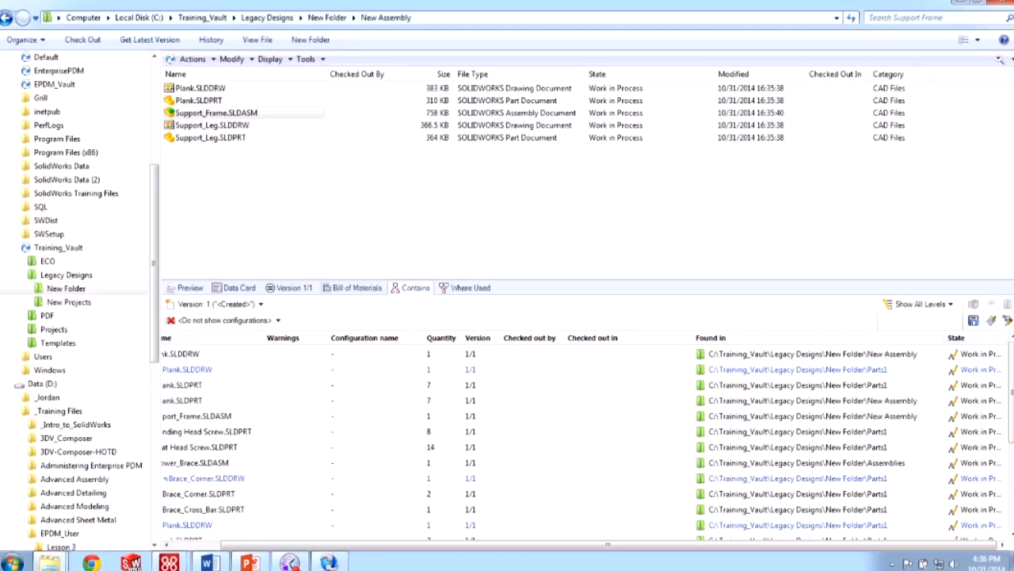
- Switch to PowerPoint, choose Duplicate Slide Show, and advance to the Search slide
{"action": "left_click", "coordinate": [132, 563]}
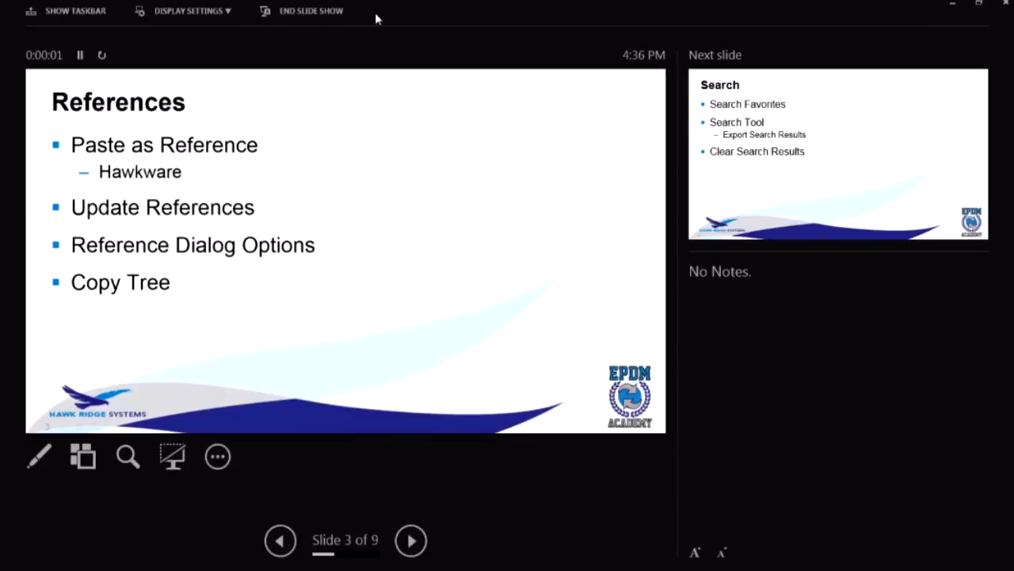
{"action": "left_click", "coordinate": [227, 12]}
{"action": "left_click", "coordinate": [213, 65]}
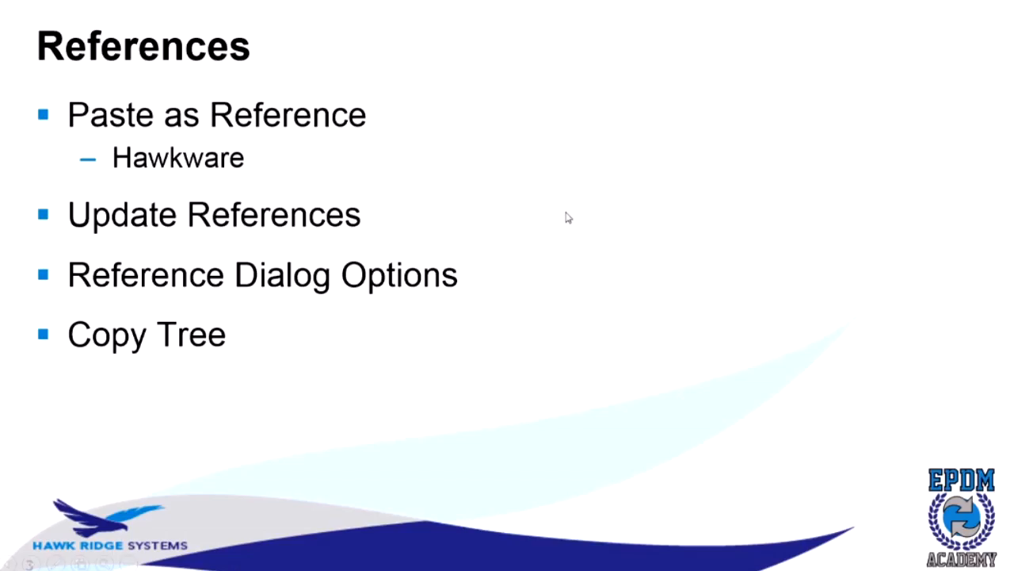
{"action": "key", "text": "Right"}
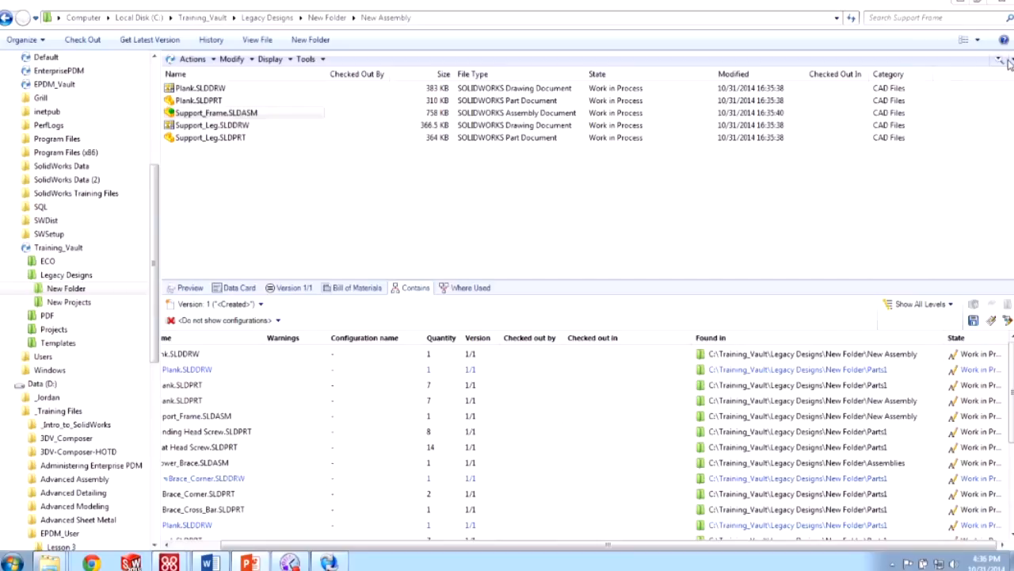
- Open the Complete Search form for Legacy Designs\New Folder\New Assembly, including subfolders
{"action": "key", "text": "ctrl"}
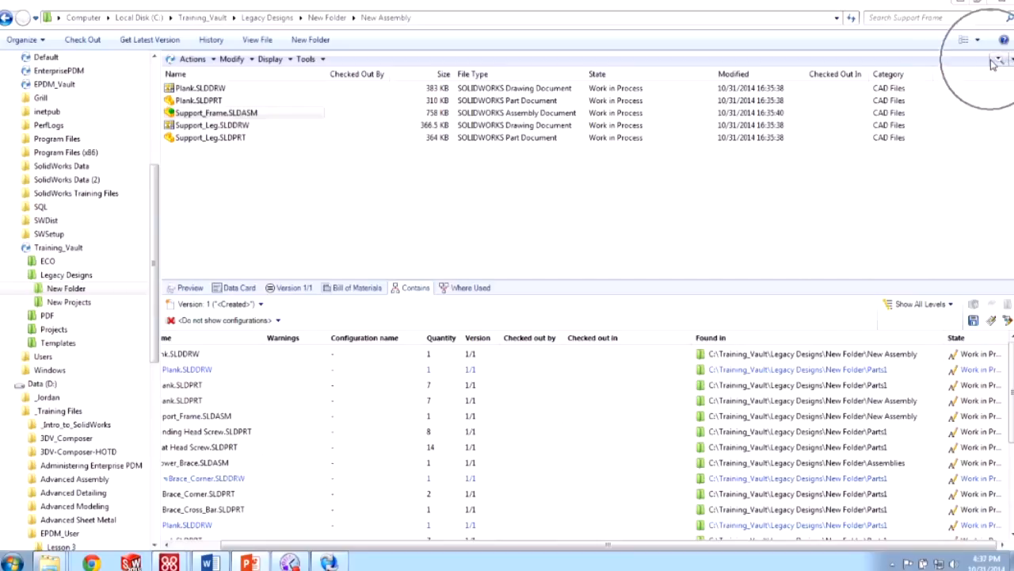
{"action": "key", "text": "ctrl"}
{"action": "key", "text": "ctrl"}
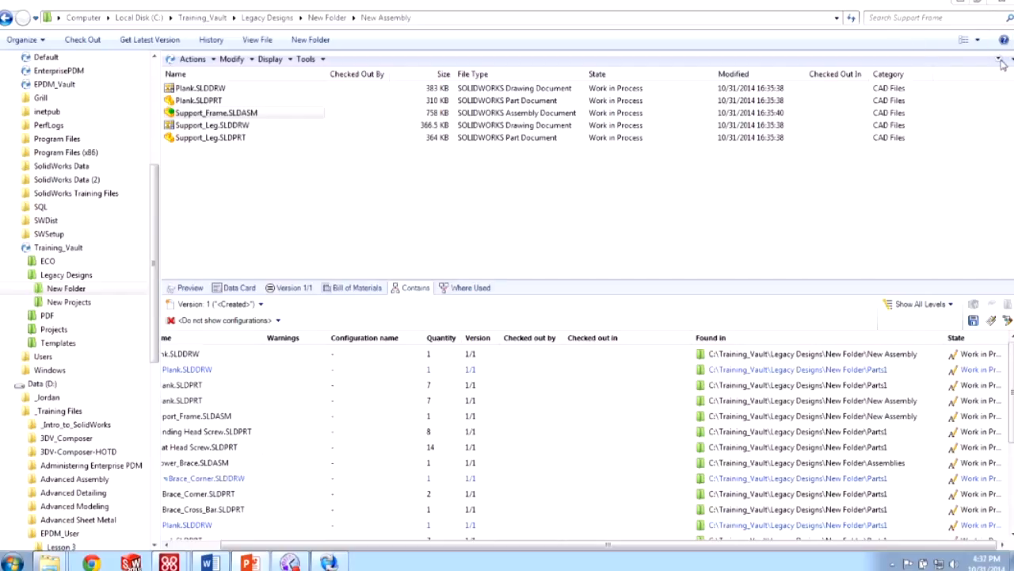
{"action": "key", "text": "ctrl"}
{"action": "left_click", "coordinate": [1000, 59]}
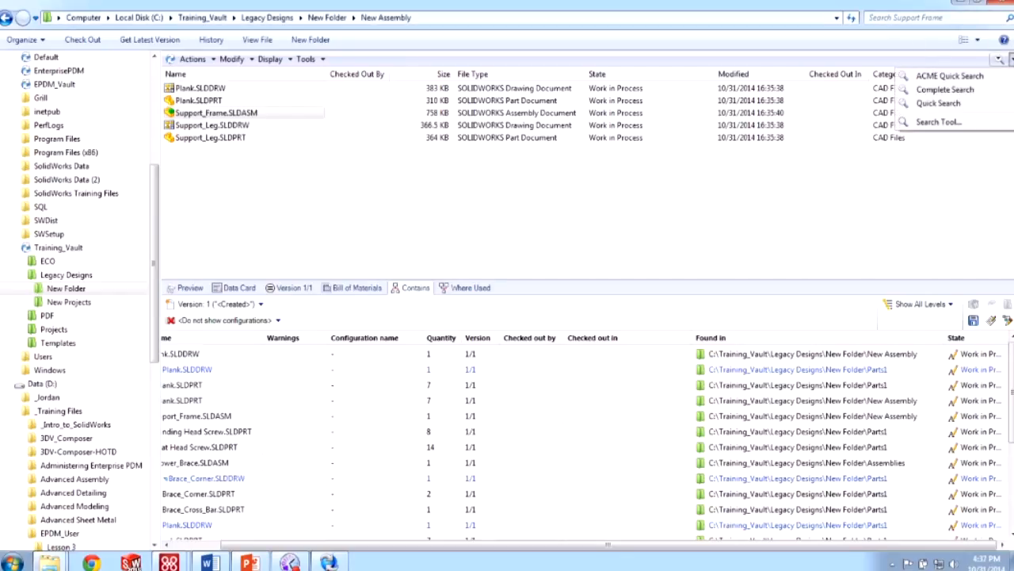
{"action": "key", "text": "ctrl"}
{"action": "key", "text": "ctrl"}
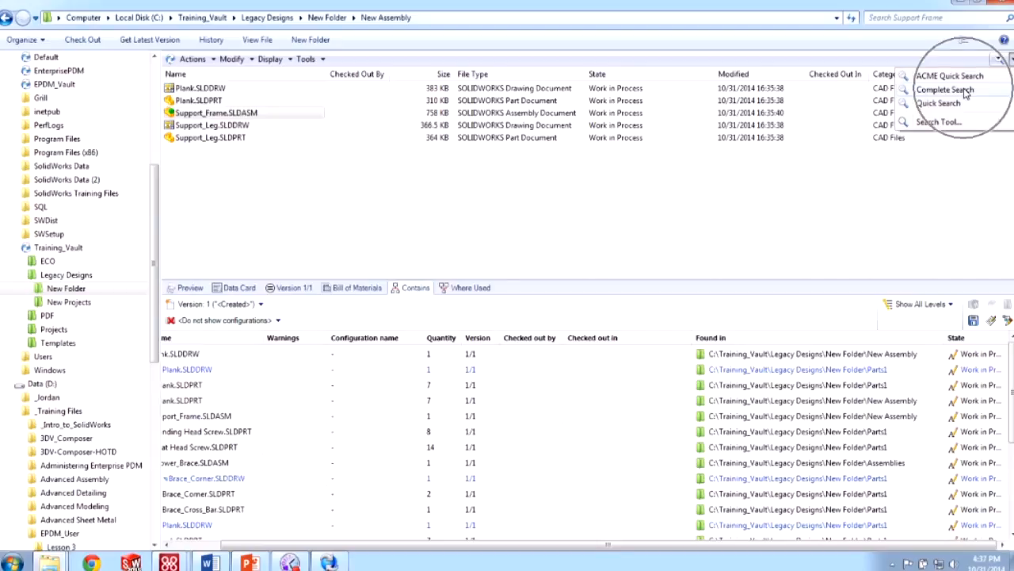
{"action": "left_click", "coordinate": [963, 92]}
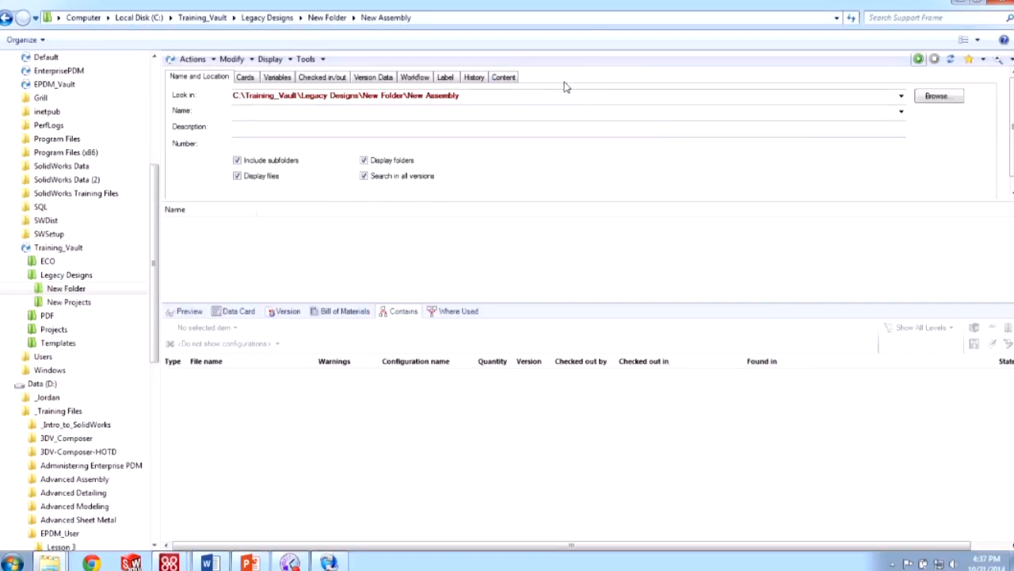
- Search the New Assembly folder for files named 'sldprt'
{"action": "left_click", "coordinate": [396, 112]}
{"action": "type", "text": "sldprt"}
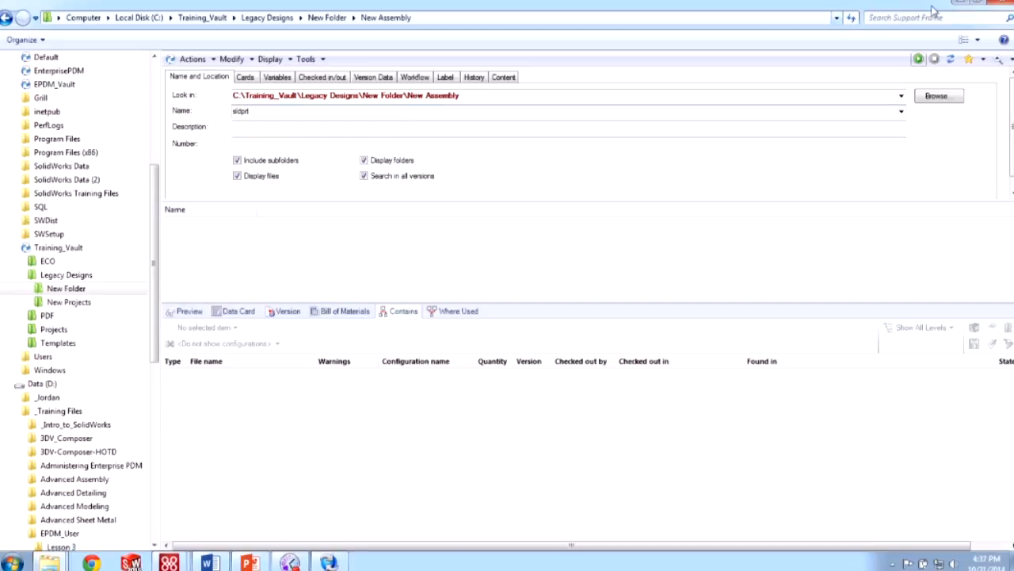
{"action": "left_click", "coordinate": [917, 59]}
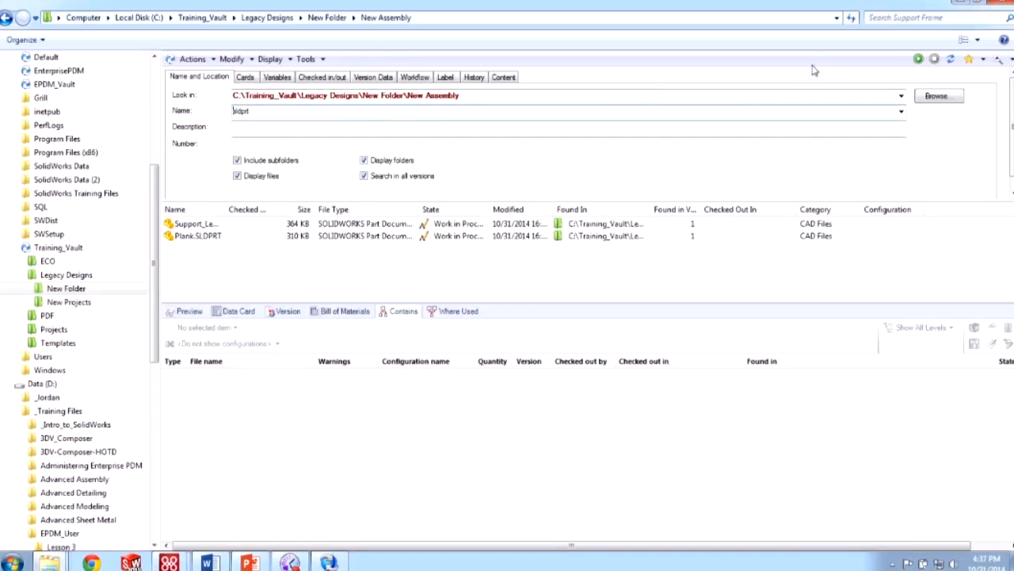
- Rerun the sldprt search across the whole Training_Vault, then show the workflow criteria
{"action": "left_click", "coordinate": [901, 96]}
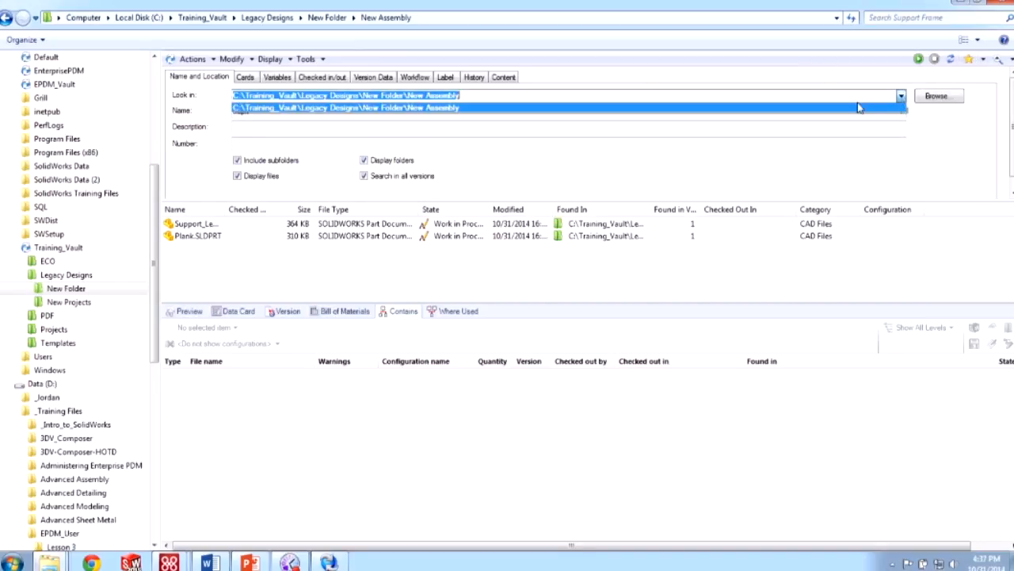
{"action": "left_click", "coordinate": [931, 96]}
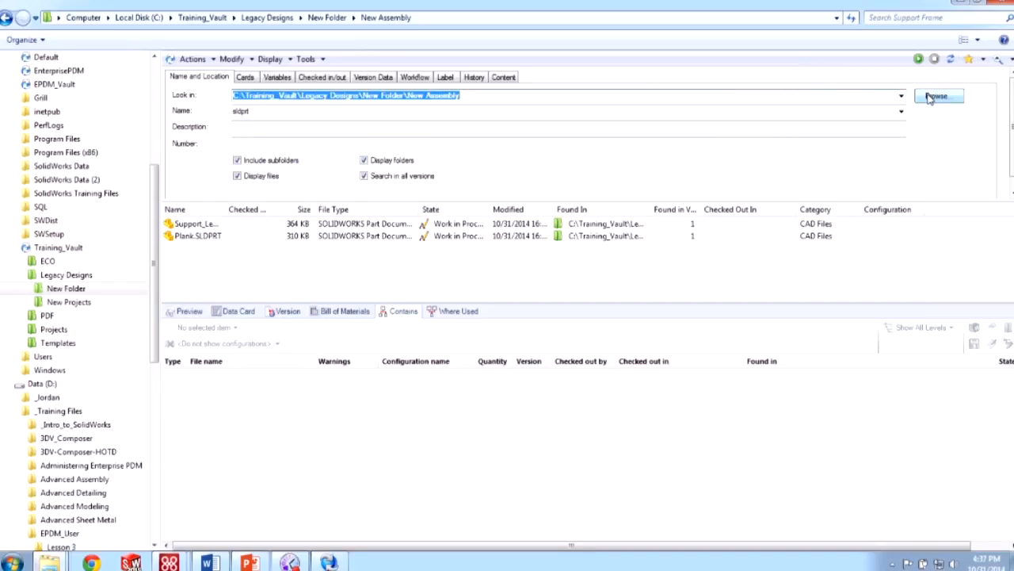
{"action": "left_click", "coordinate": [933, 96]}
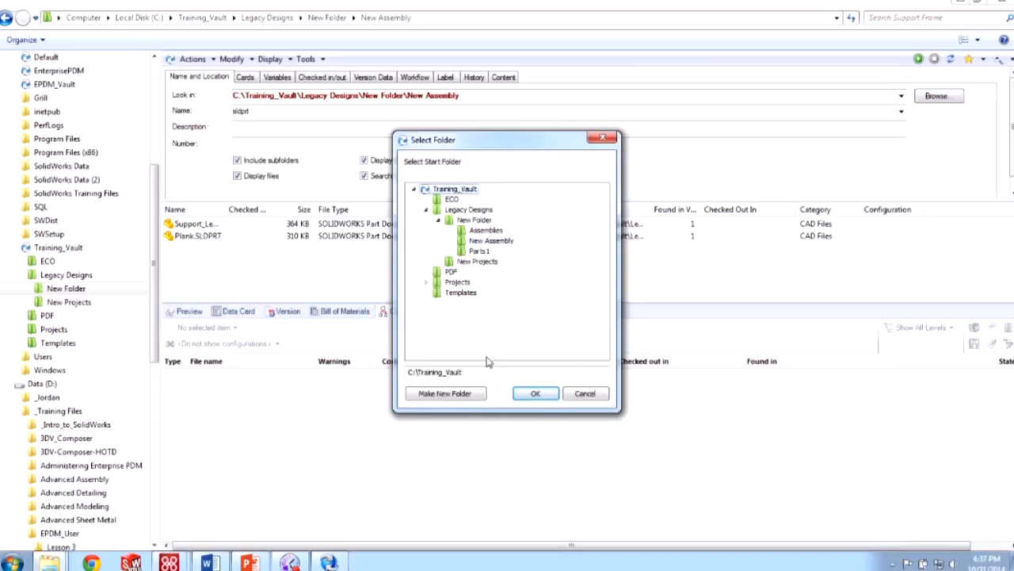
{"action": "left_click", "coordinate": [534, 393]}
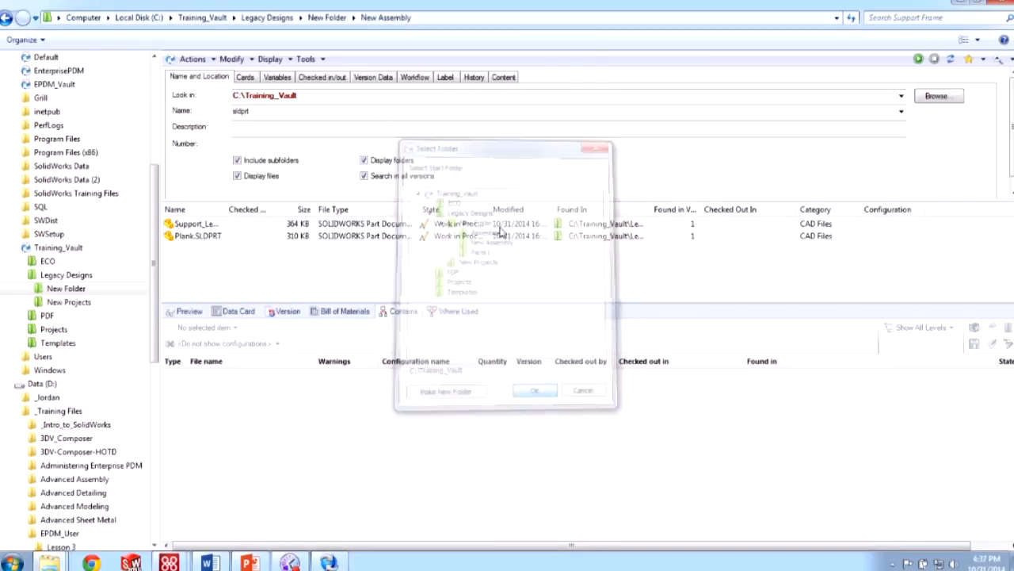
{"action": "left_click", "coordinate": [918, 60]}
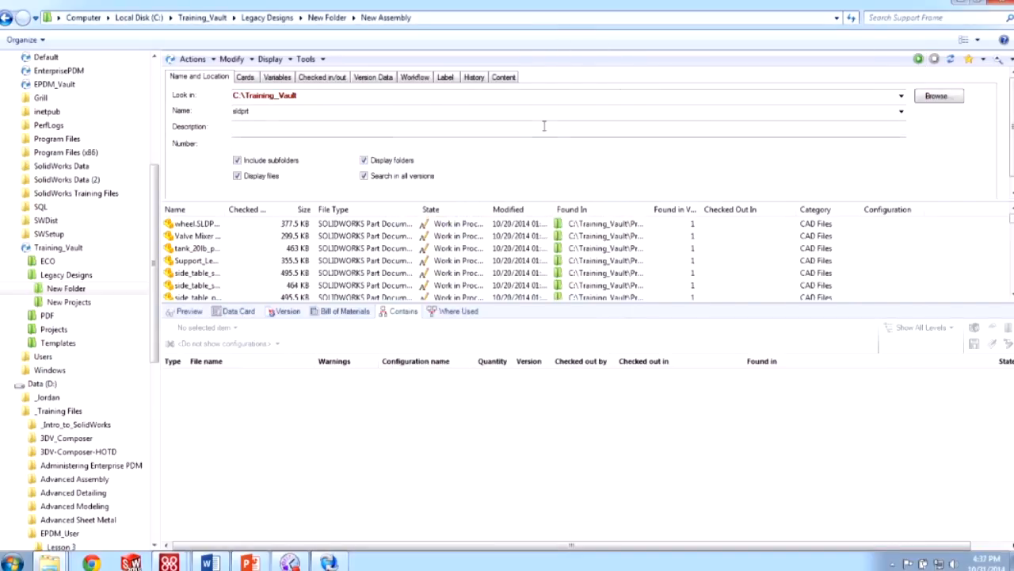
{"action": "left_click_drag", "start_coordinate": [400, 114], "coordinate": [123, 100]}
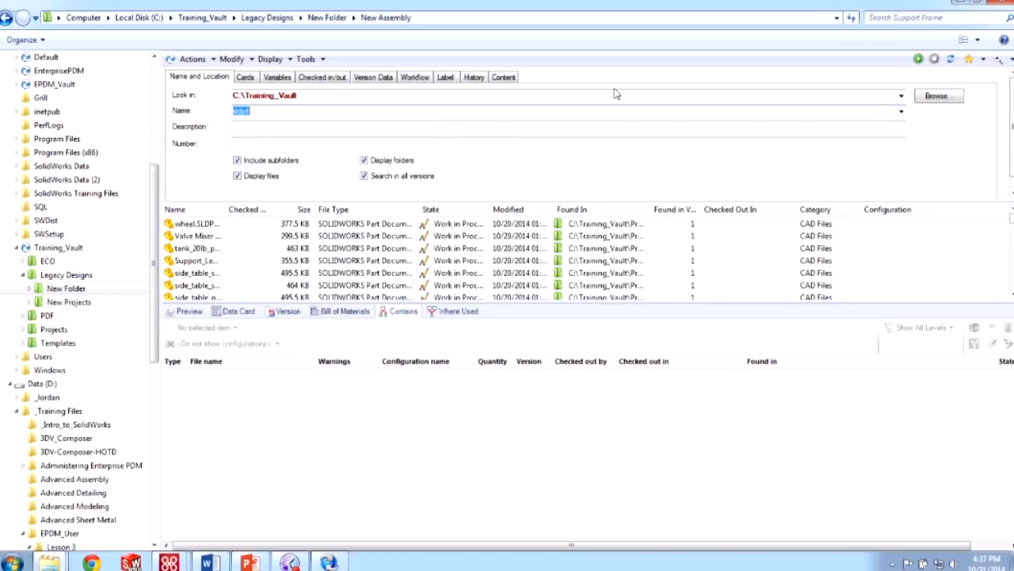
{"action": "left_click", "coordinate": [420, 77]}
- Filter the search to Pending Approval state and save it as favorite 'Parts Pending Approval'
{"action": "left_click", "coordinate": [485, 103]}
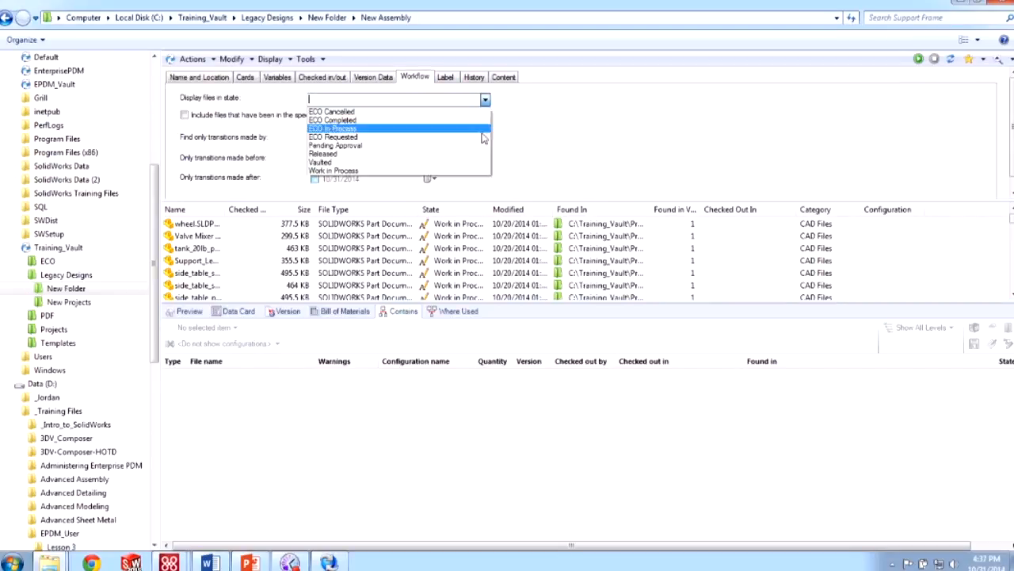
{"action": "left_click", "coordinate": [476, 144]}
{"action": "left_click", "coordinate": [920, 59]}
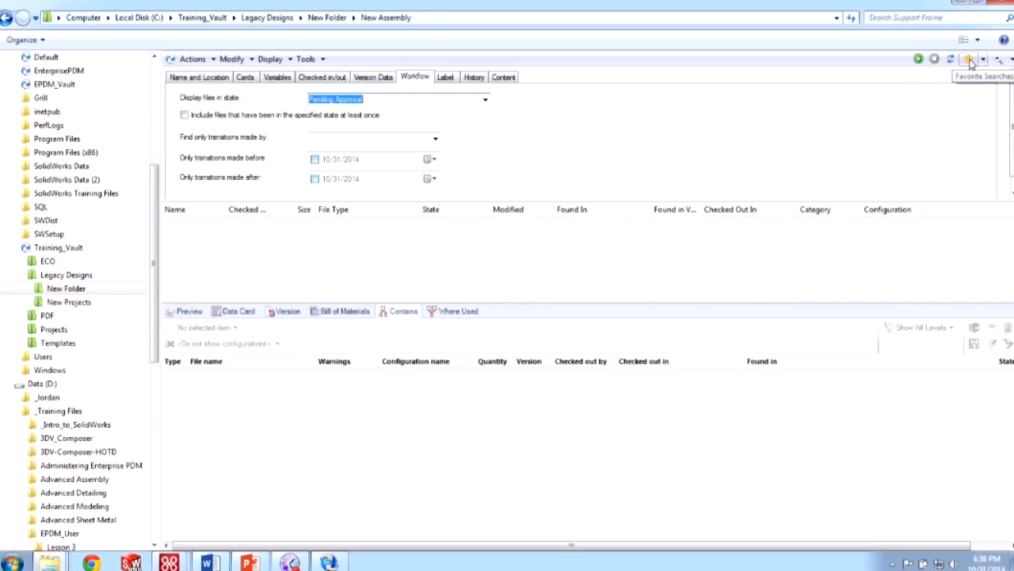
{"action": "left_click", "coordinate": [982, 60]}
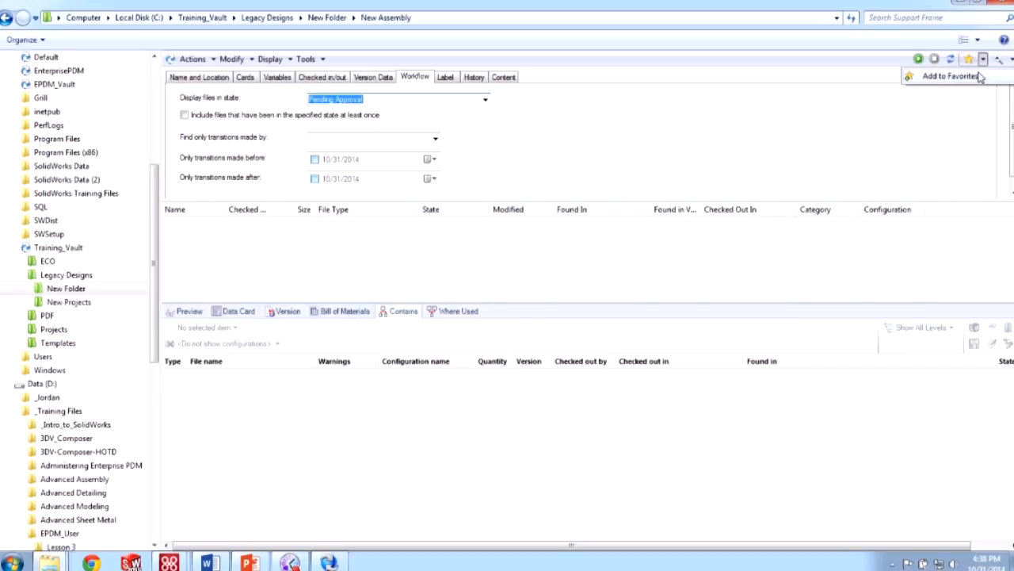
{"action": "left_click", "coordinate": [950, 76]}
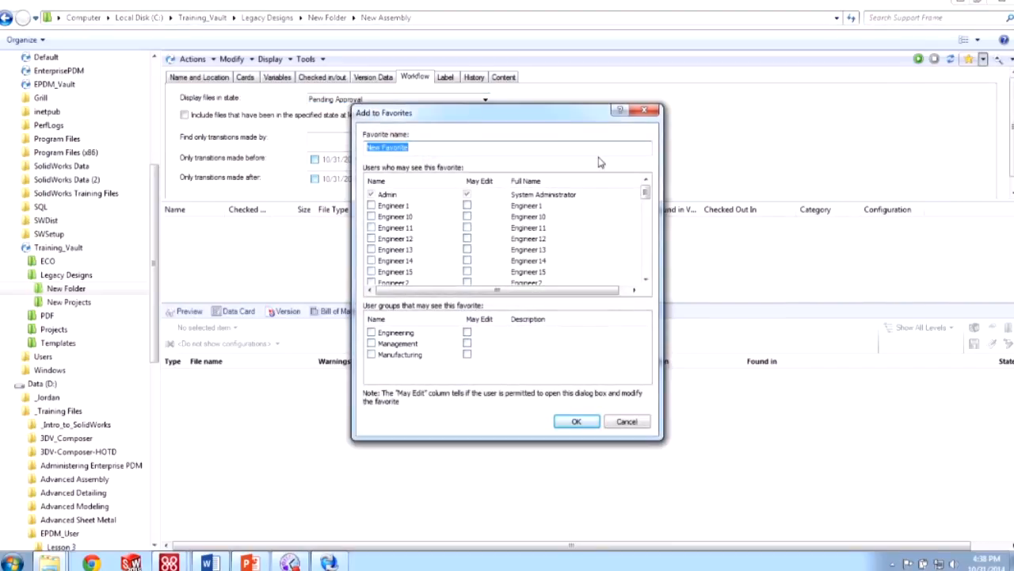
{"action": "type", "text": "Parts Pending Approval"}
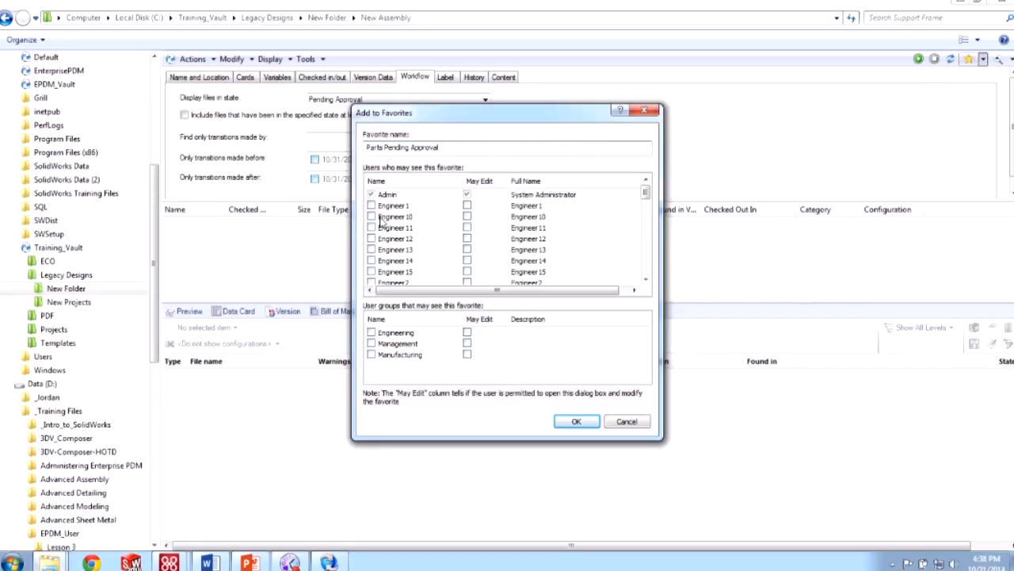
{"action": "left_click", "coordinate": [575, 422]}
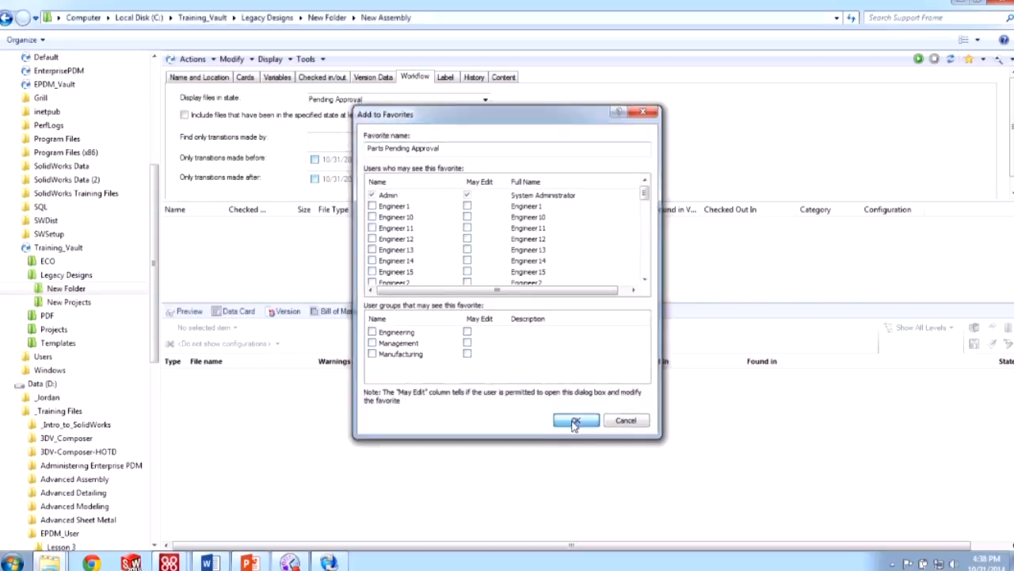
- Clear the criteria, reload the Parts Pending Approval favorite, and check its stored workflow state
{"action": "left_click", "coordinate": [950, 59]}
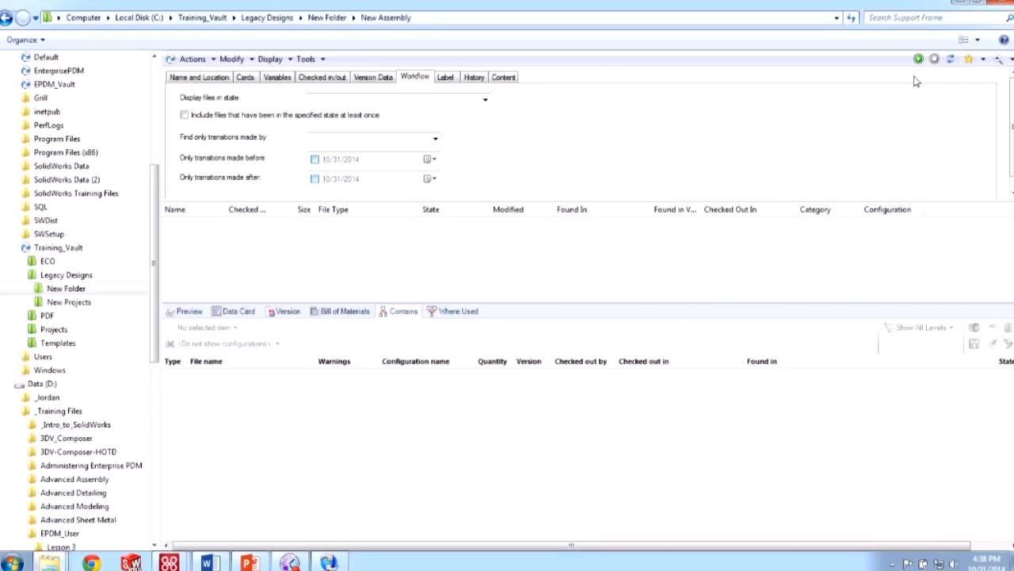
{"action": "left_click", "coordinate": [974, 66]}
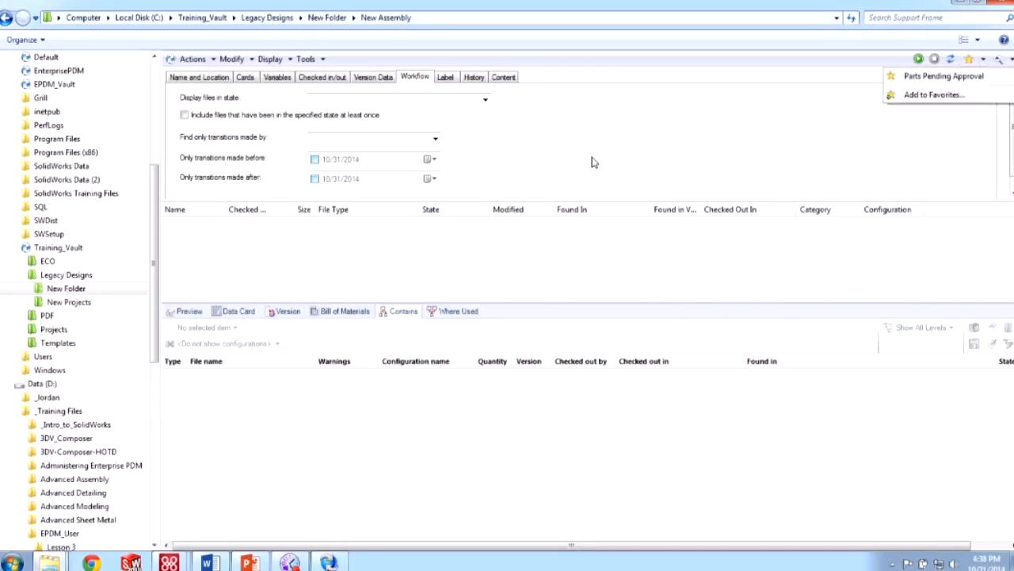
{"action": "left_click", "coordinate": [931, 76]}
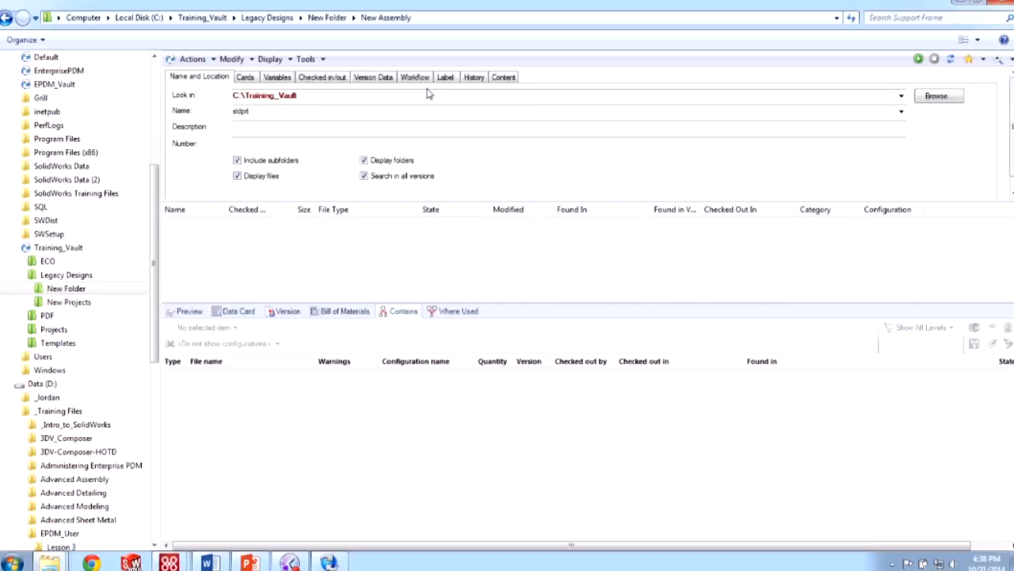
{"action": "left_click", "coordinate": [237, 106]}
{"action": "left_click", "coordinate": [415, 76]}
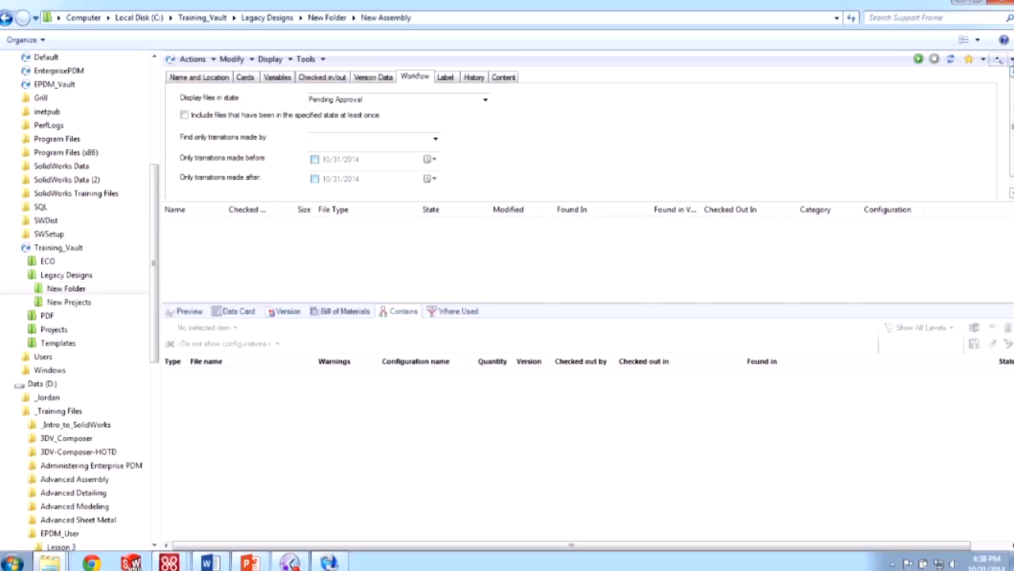
{"action": "left_click", "coordinate": [1011, 59]}
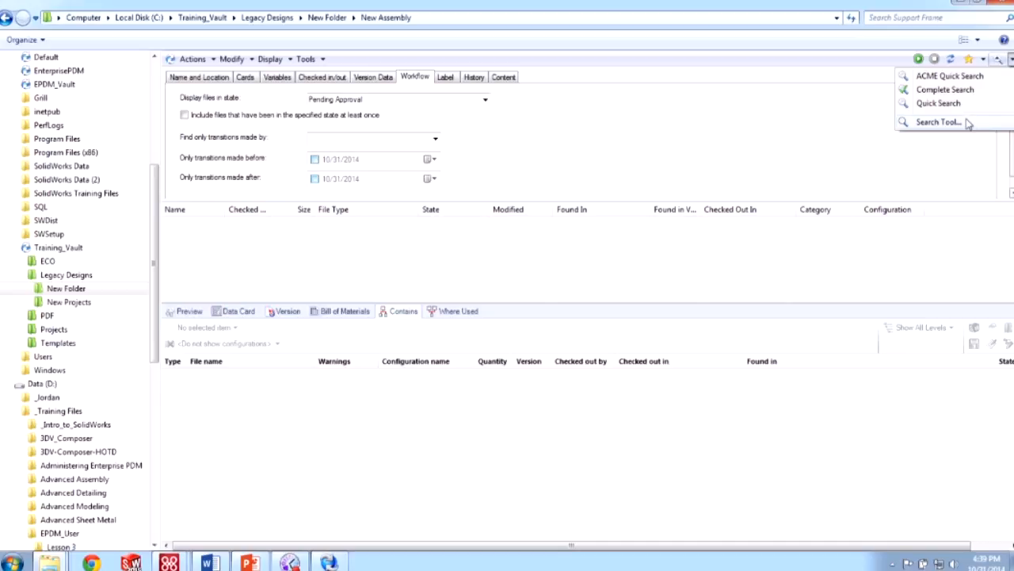
- In the maximized standalone Search tool, run the Parts Pending Approval favorite, finding no items
{"action": "left_click", "coordinate": [940, 122]}
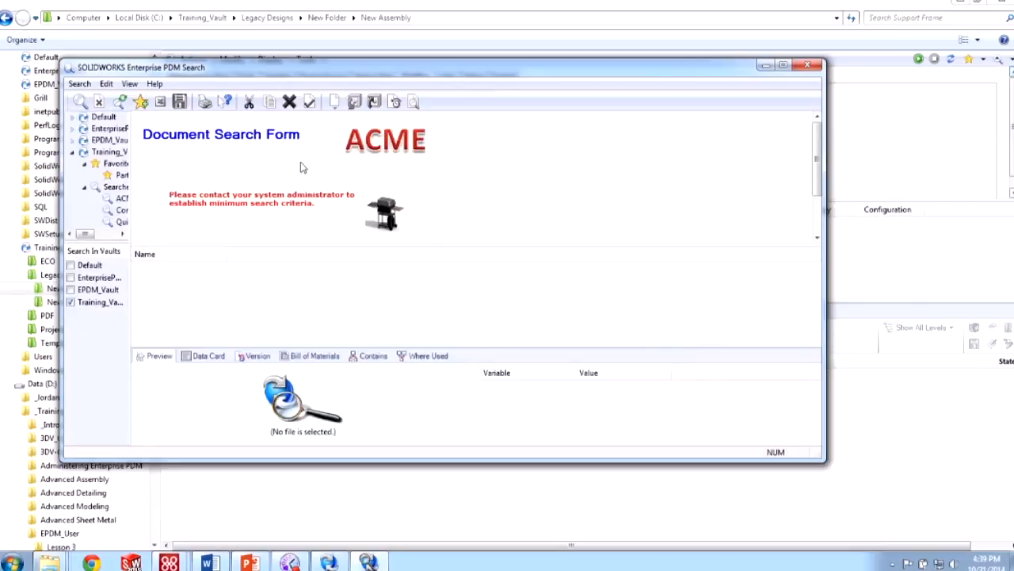
{"action": "left_click", "coordinate": [117, 211]}
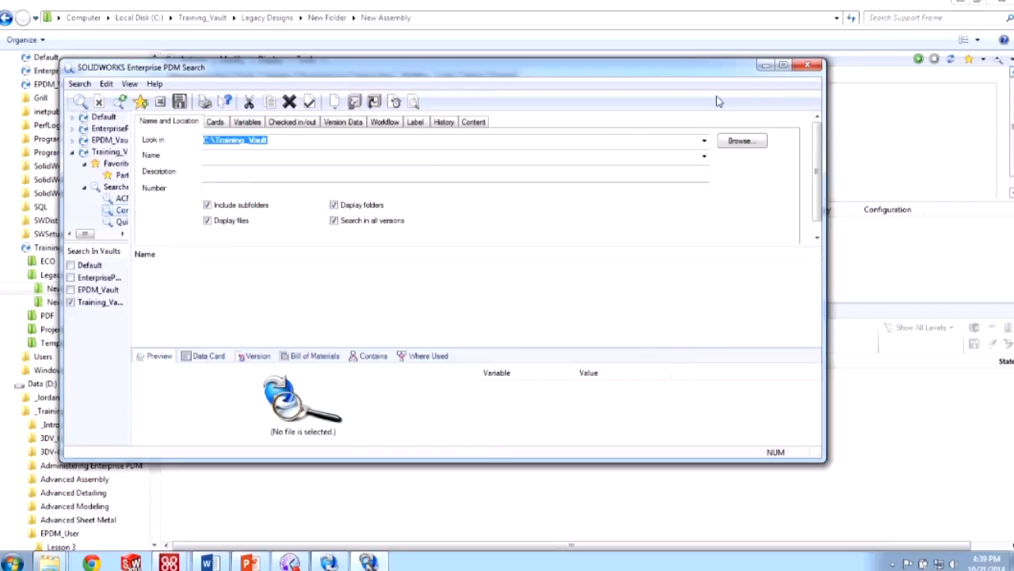
{"action": "left_click", "coordinate": [783, 64]}
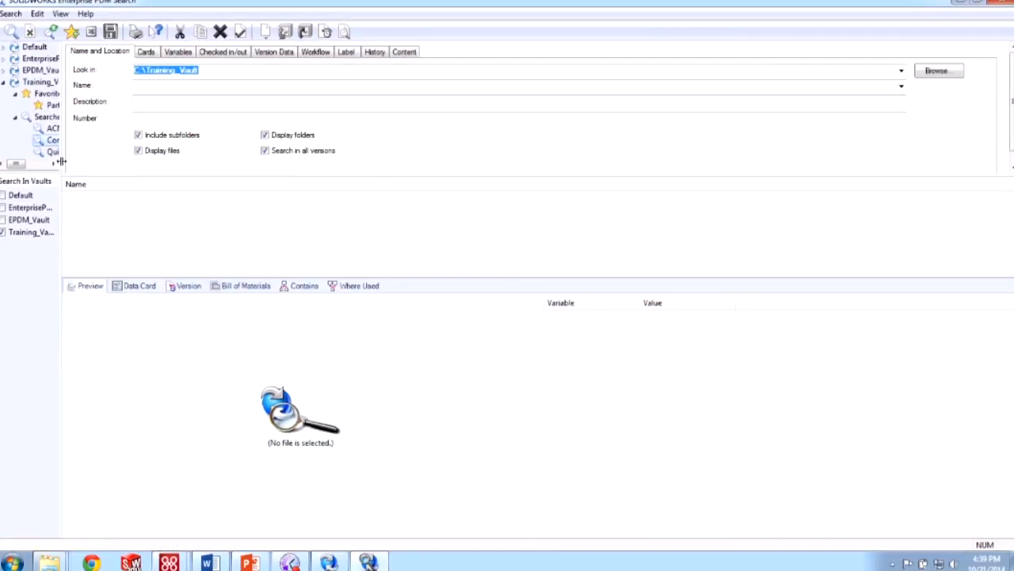
{"action": "left_click_drag", "start_coordinate": [62, 162], "coordinate": [135, 162]}
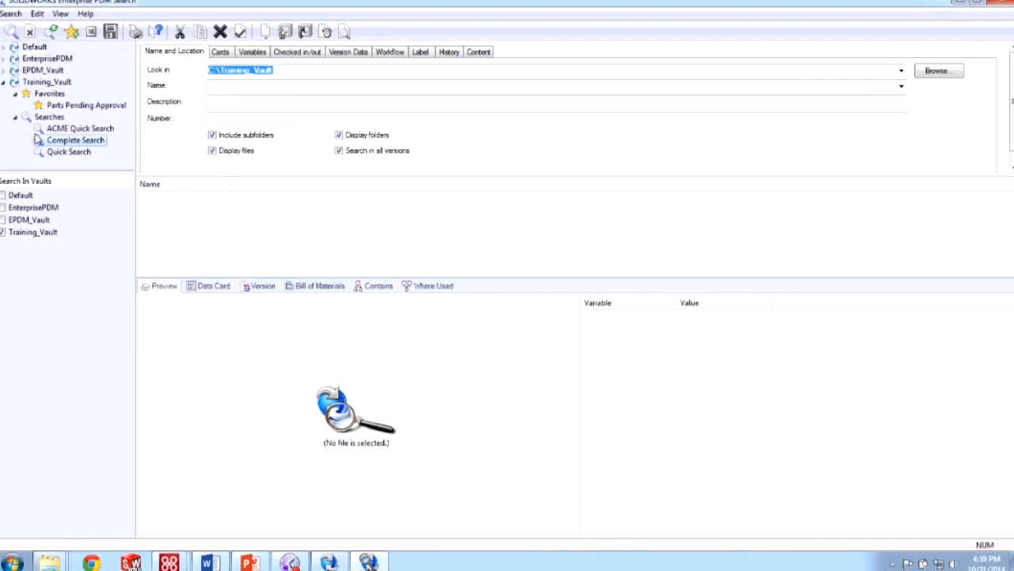
{"action": "left_click", "coordinate": [63, 104]}
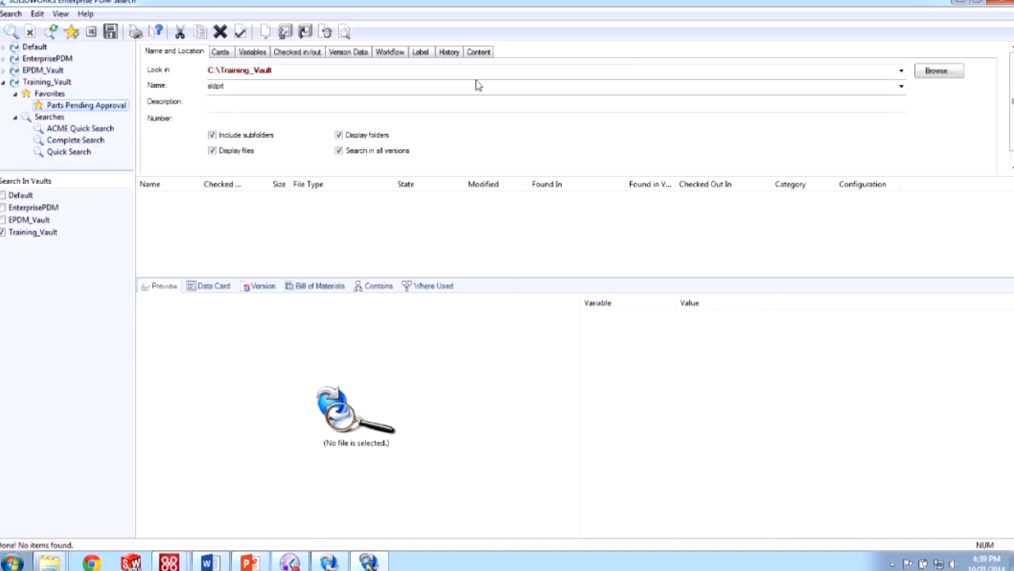
{"action": "right_click", "coordinate": [73, 107]}
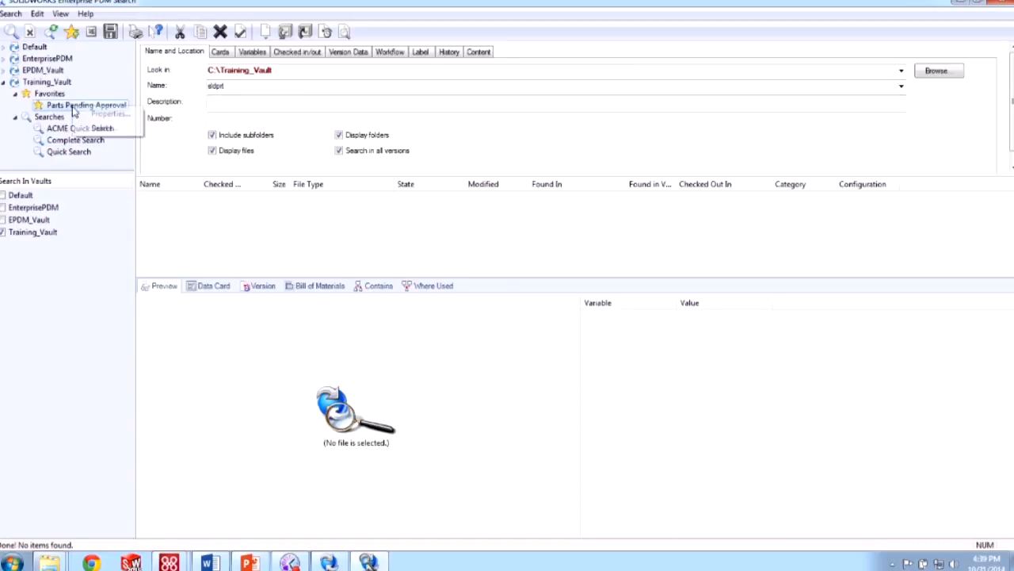
{"action": "left_click", "coordinate": [107, 113]}
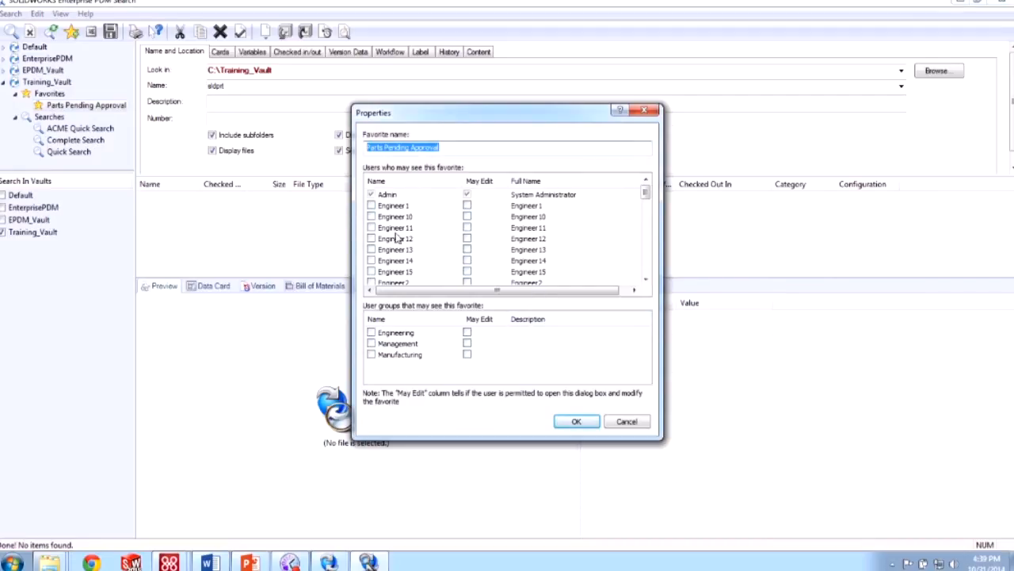
{"action": "left_click", "coordinate": [626, 421]}
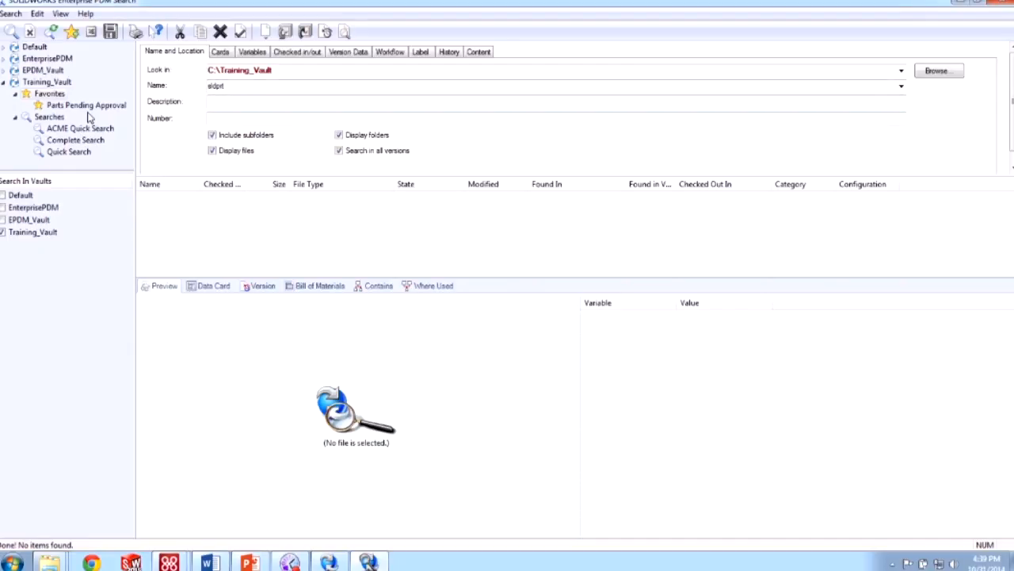
- Run the sldprt part search listing 73 files and export the results to Excel
{"action": "left_click", "coordinate": [397, 52]}
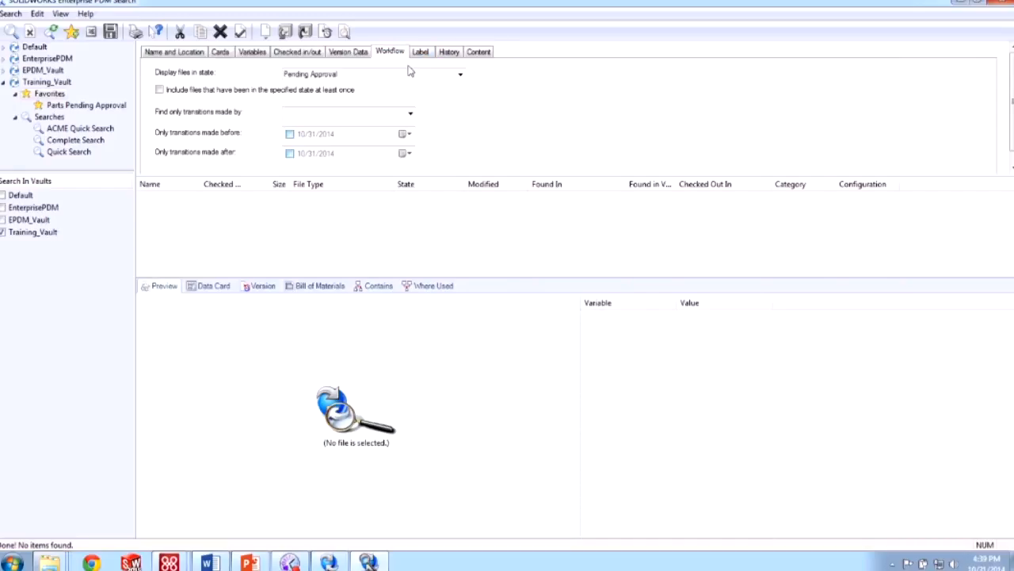
{"action": "left_click", "coordinate": [453, 73]}
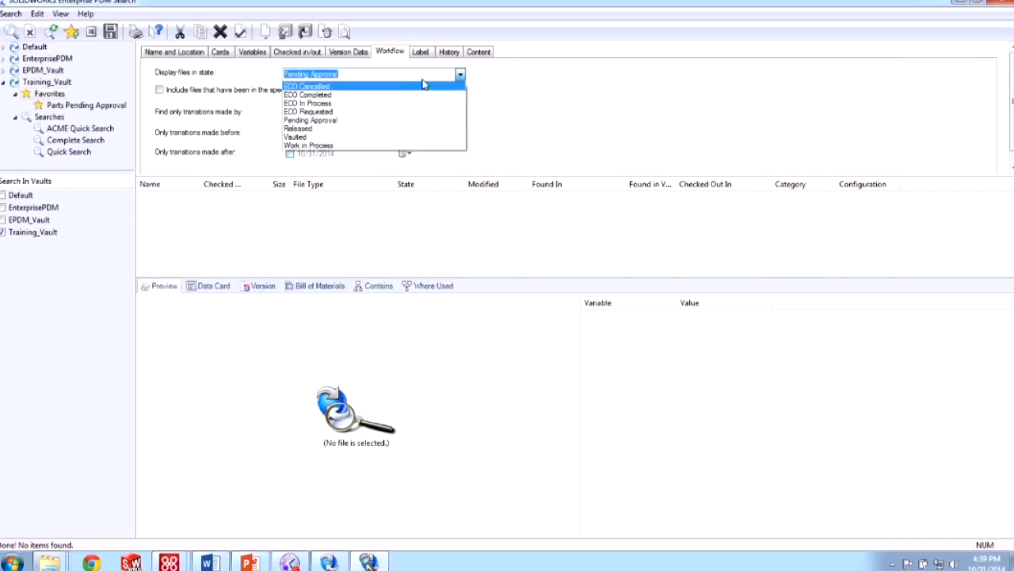
{"action": "left_click", "coordinate": [577, 67]}
{"action": "left_click", "coordinate": [198, 53]}
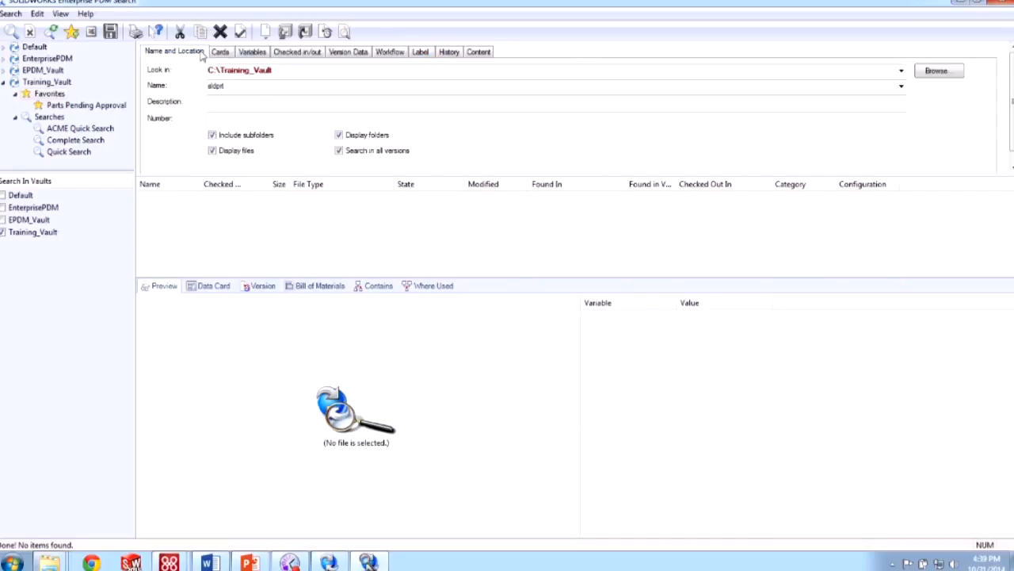
{"action": "left_click", "coordinate": [16, 33]}
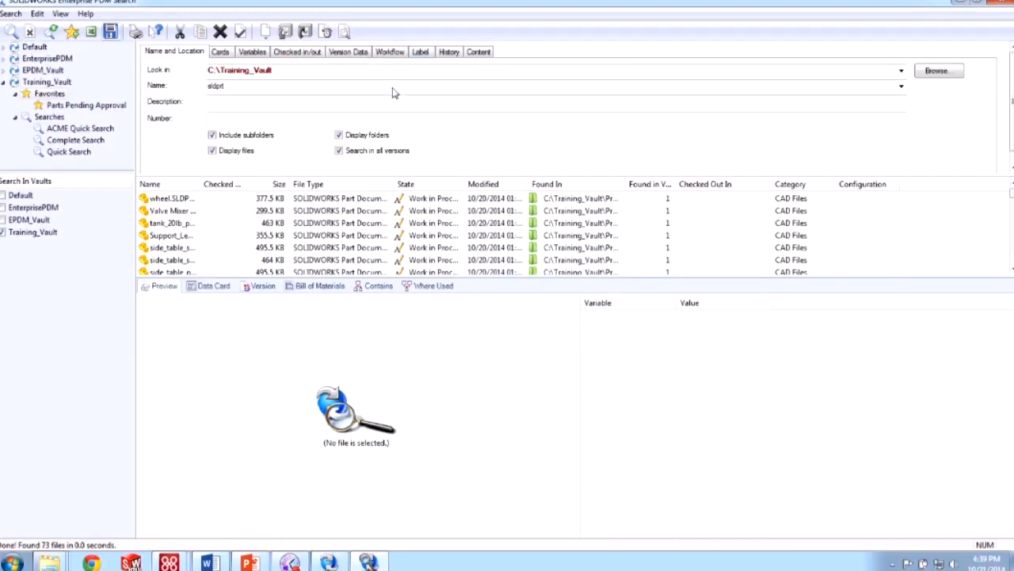
{"action": "left_click", "coordinate": [92, 34]}
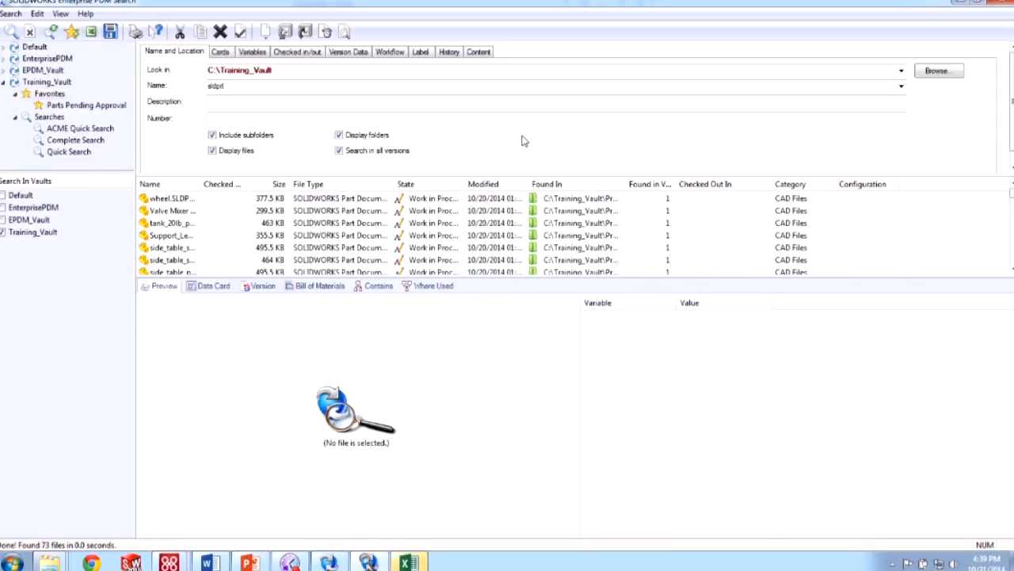
{"action": "left_click", "coordinate": [410, 563]}
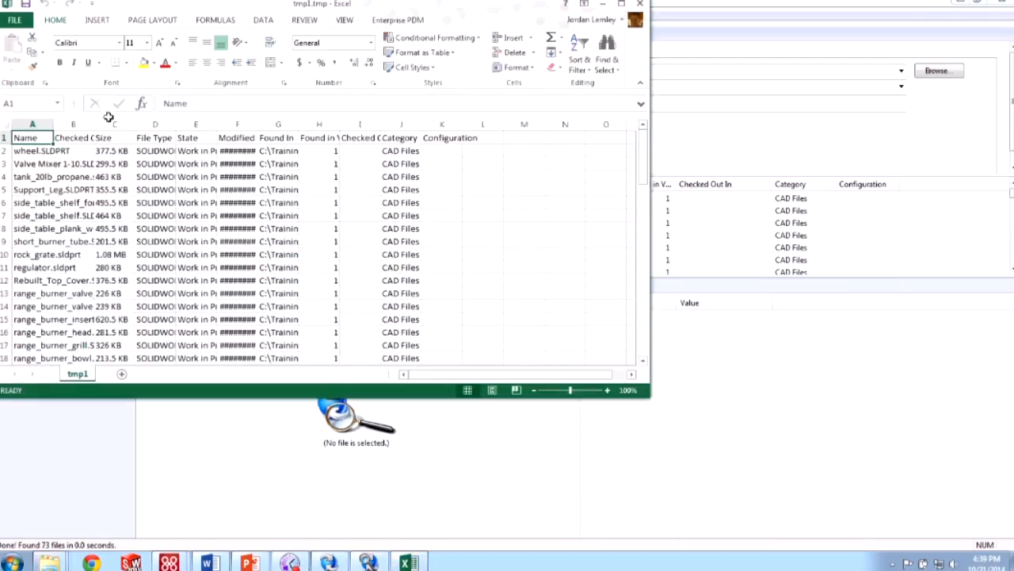
- Auto-fit the exported results' columns, then close Excel without saving
{"action": "left_click", "coordinate": [5, 124]}
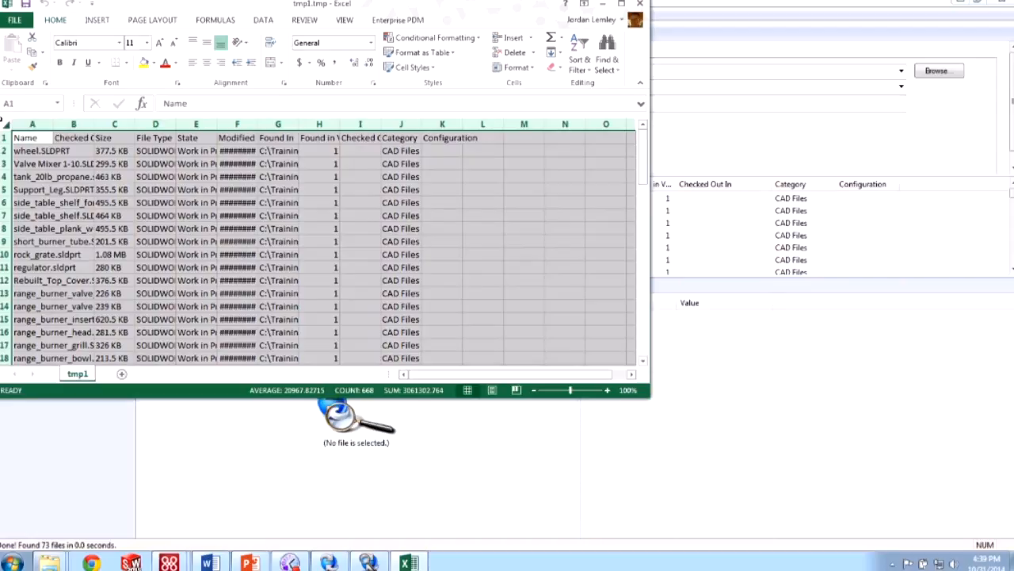
{"action": "double_click", "coordinate": [57, 125]}
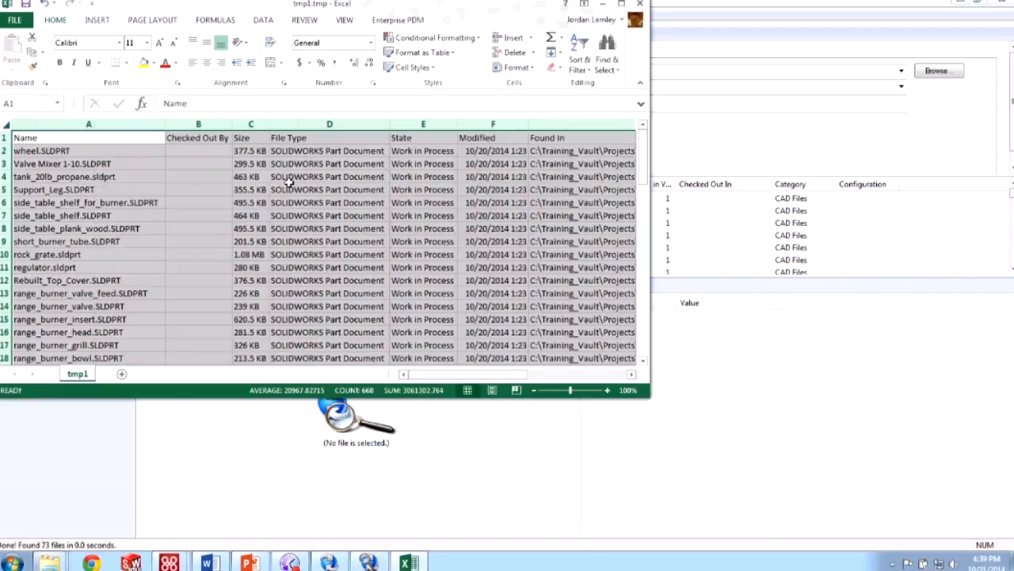
{"action": "left_click", "coordinate": [620, 6]}
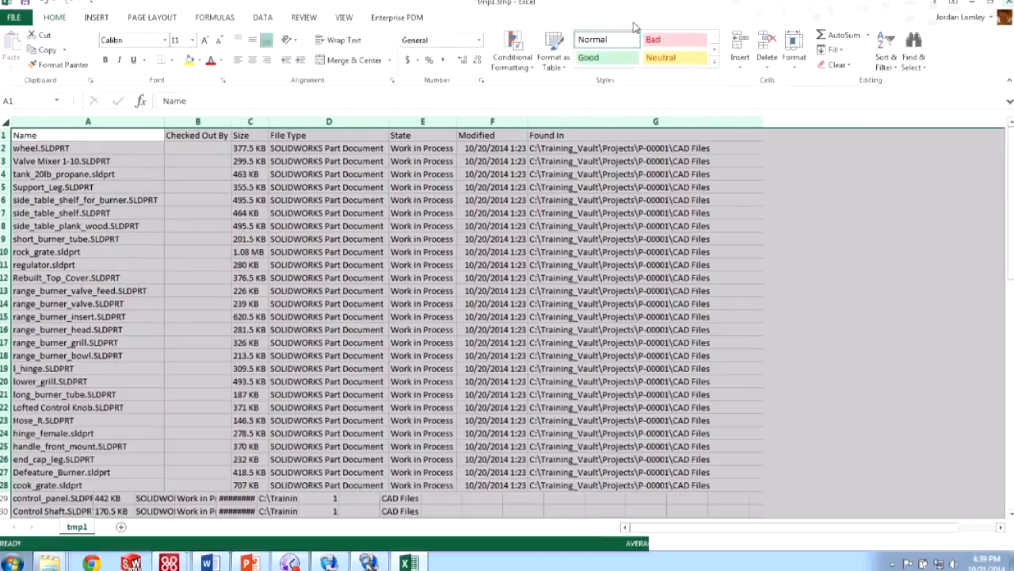
{"action": "left_click", "coordinate": [623, 172]}
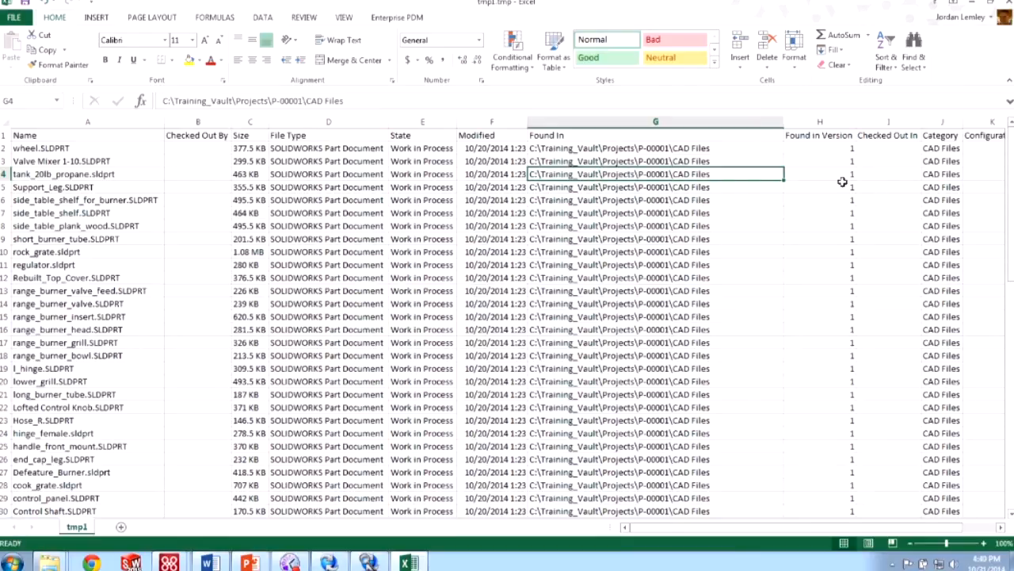
{"action": "left_click", "coordinate": [1005, 3]}
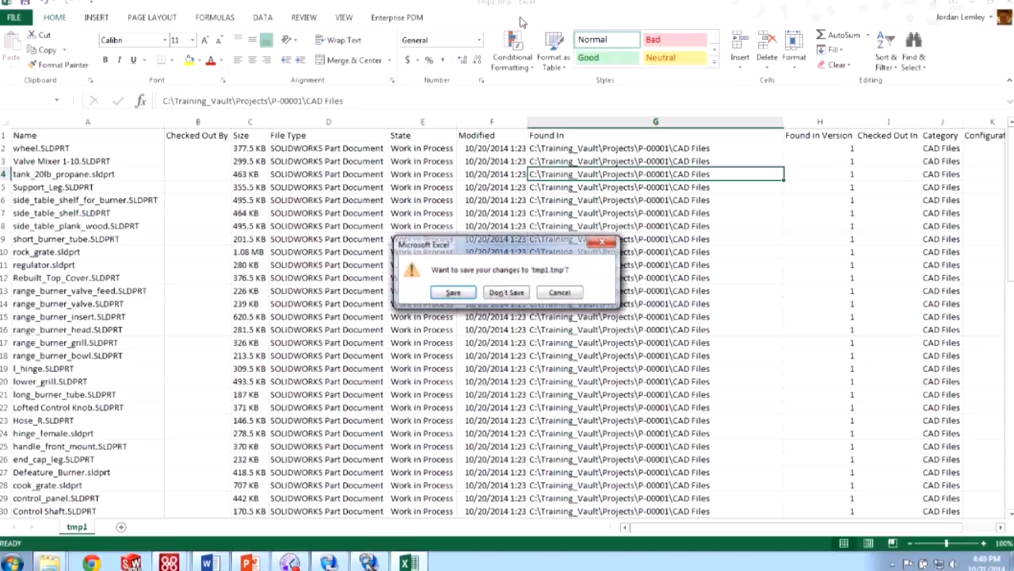
{"action": "left_click", "coordinate": [507, 292]}
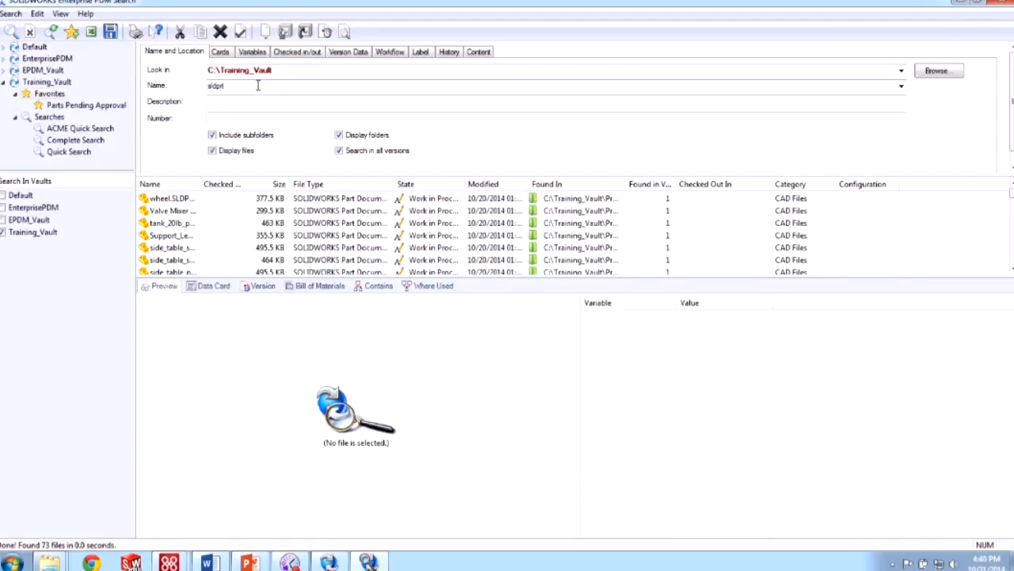
- Close the standalone Search window and run the sldprt name search across Training_Vault in the vault view
{"action": "left_click", "coordinate": [997, 2]}
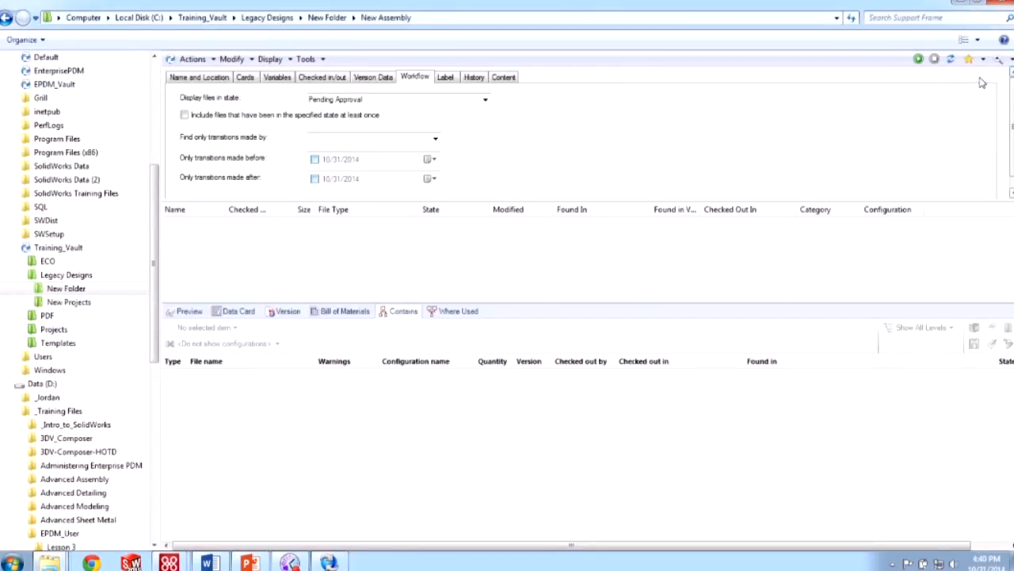
{"action": "left_click", "coordinate": [211, 80]}
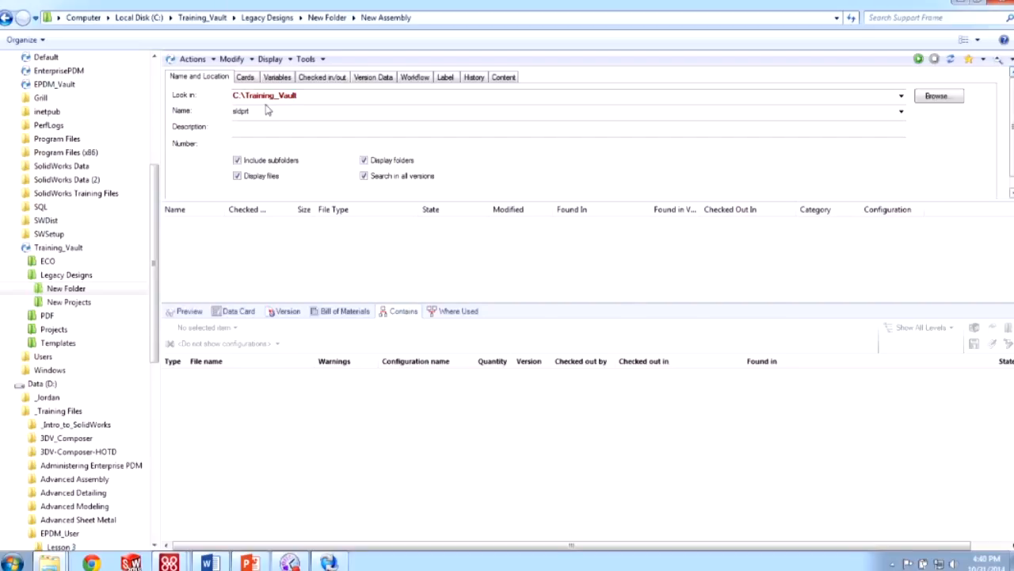
{"action": "left_click_drag", "start_coordinate": [291, 114], "coordinate": [199, 78]}
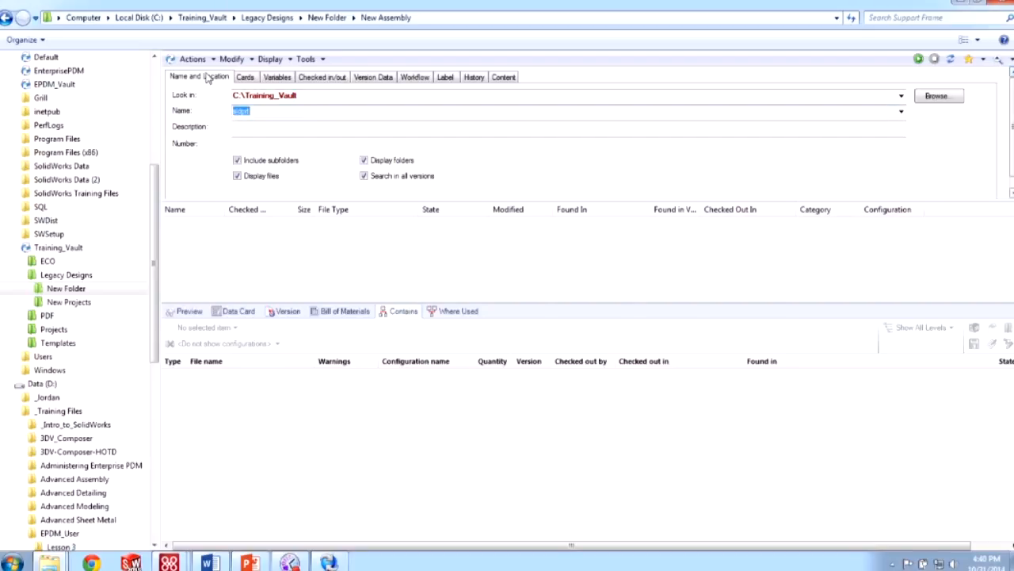
{"action": "key", "text": "BackSpace"}
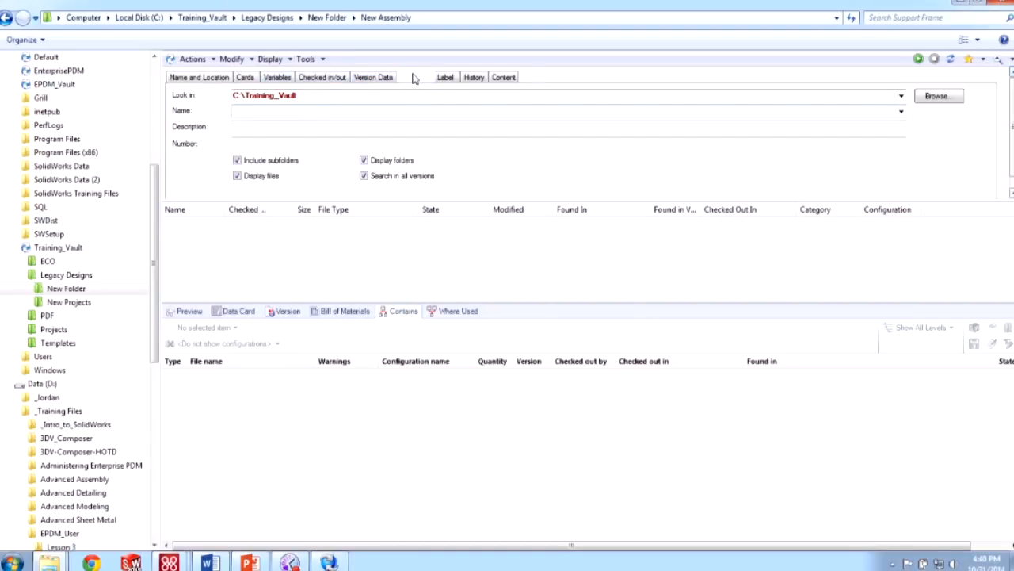
{"action": "left_click", "coordinate": [415, 77]}
{"action": "left_click", "coordinate": [208, 79]}
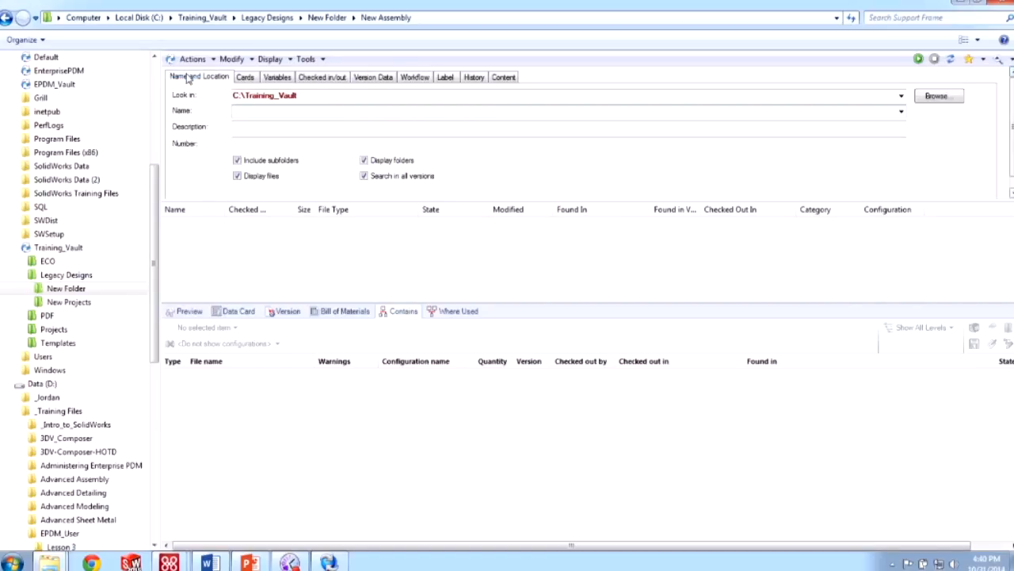
{"action": "left_click", "coordinate": [310, 111]}
{"action": "left_click", "coordinate": [918, 60]}
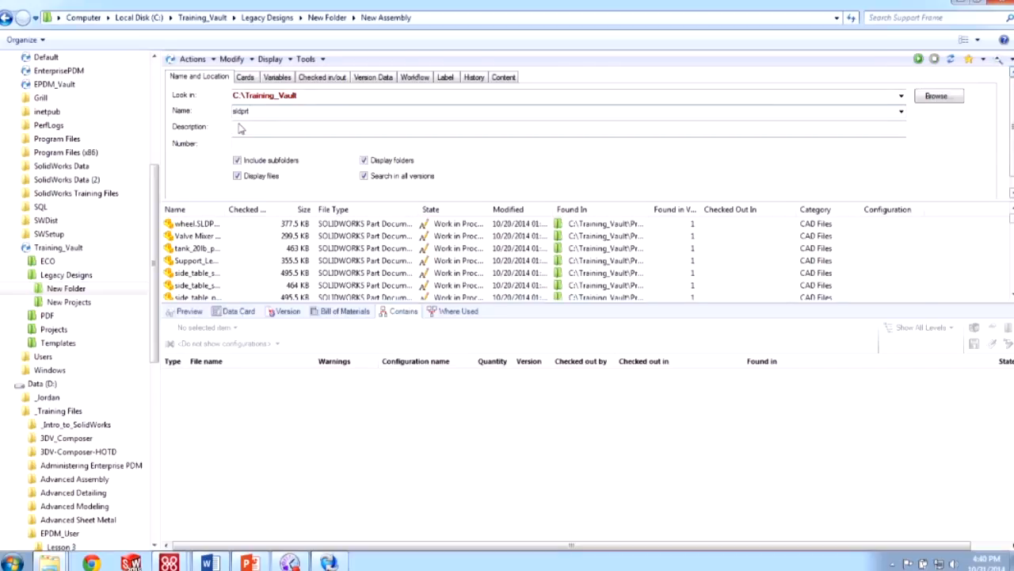
- Add CAD File Card Doc Number 123 to the search and rerun it, returning no results
{"action": "left_click", "coordinate": [248, 77]}
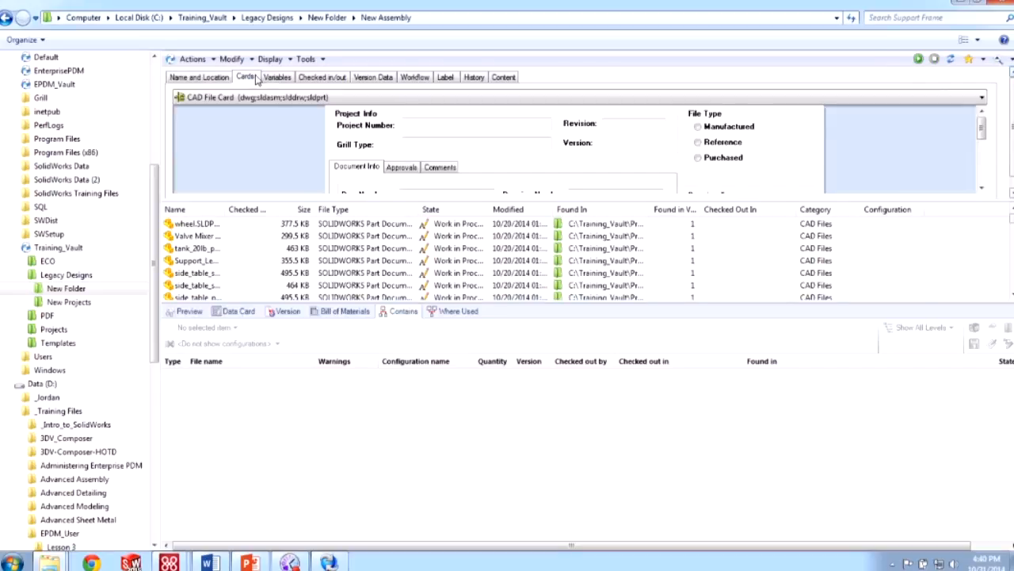
{"action": "left_click", "coordinate": [384, 98]}
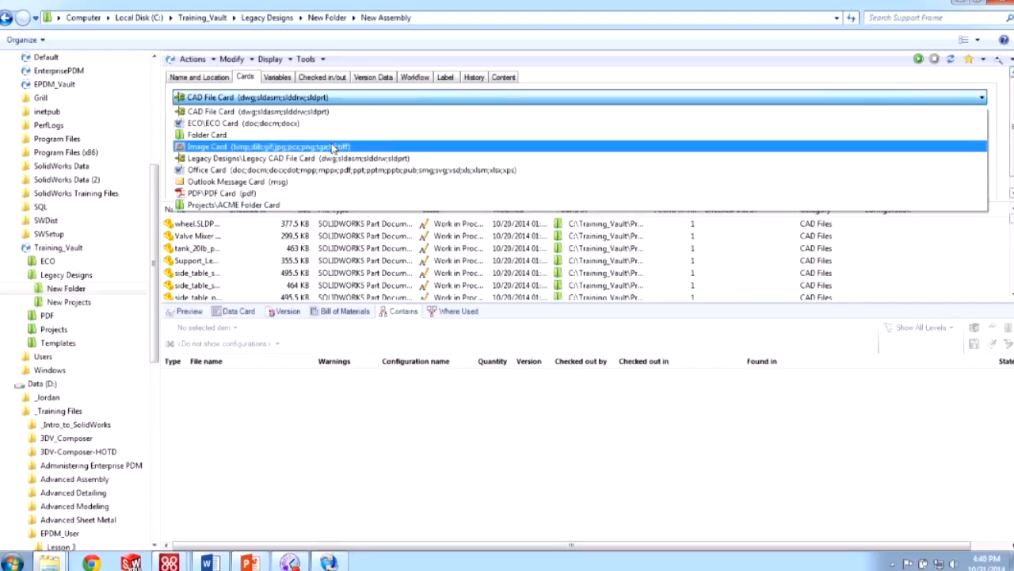
{"action": "left_click", "coordinate": [336, 112]}
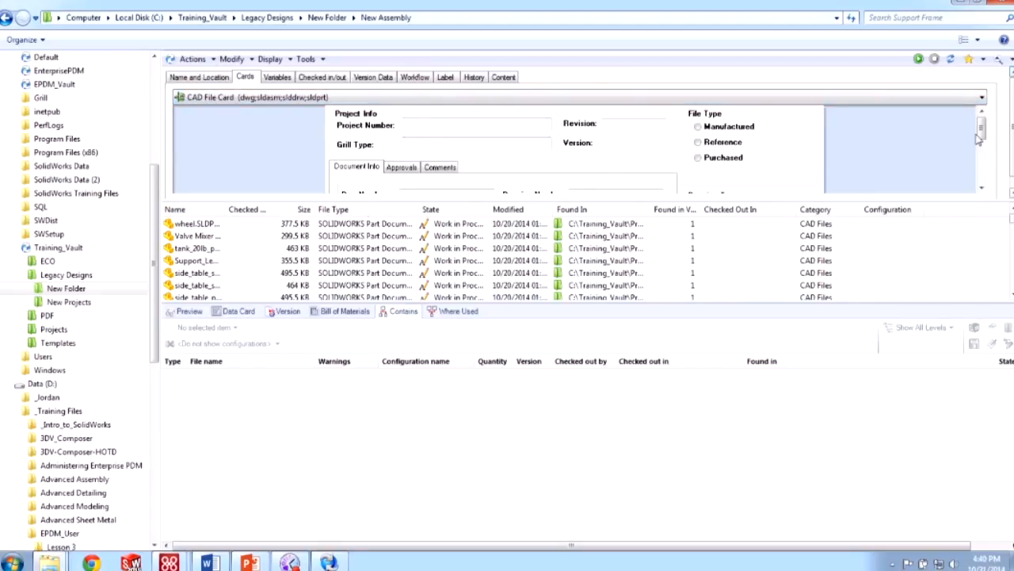
{"action": "left_click_drag", "start_coordinate": [981, 130], "coordinate": [988, 150]}
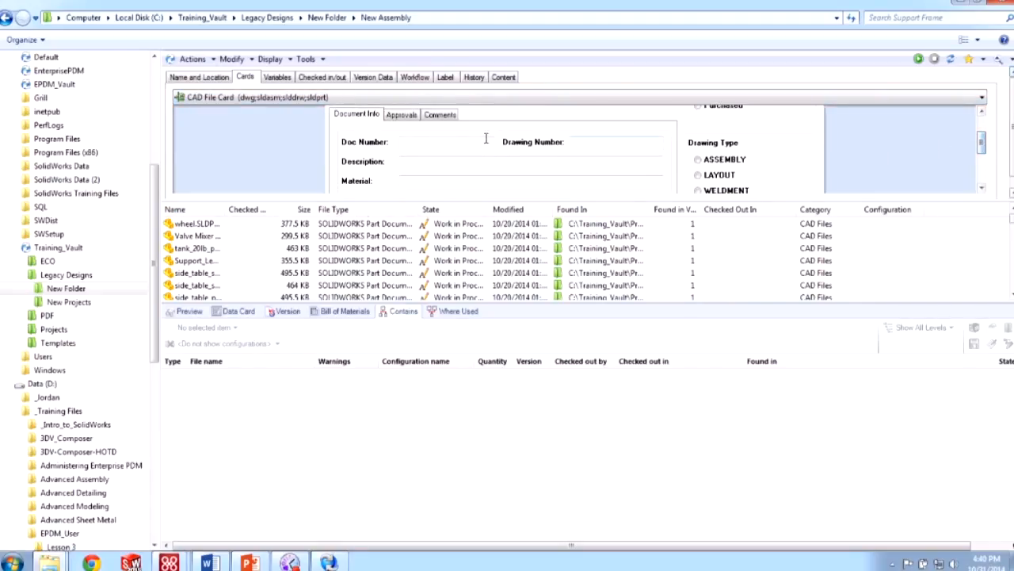
{"action": "type", "text": "3"}
{"action": "left_click", "coordinate": [918, 59]}
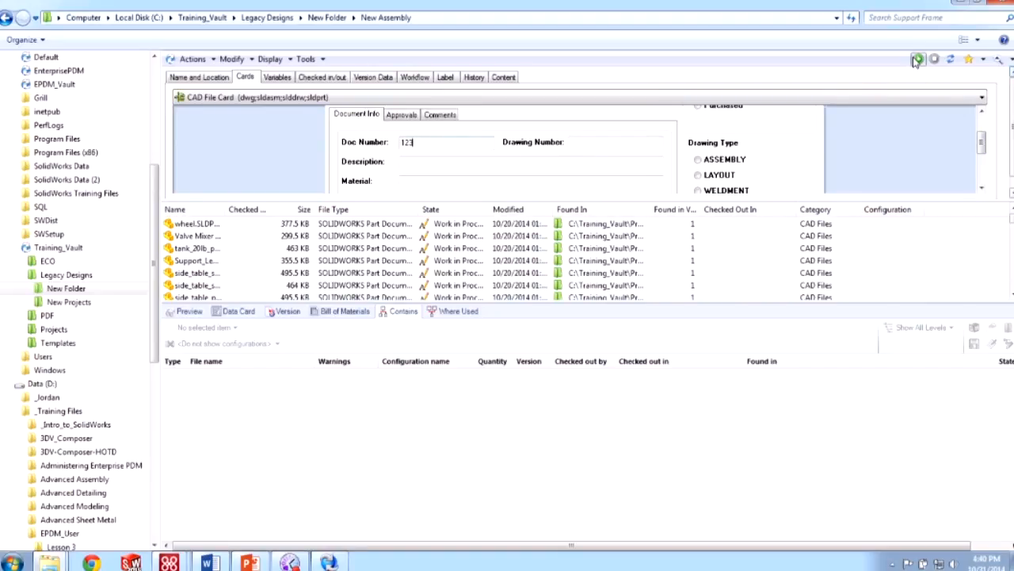
{"action": "left_click", "coordinate": [195, 77]}
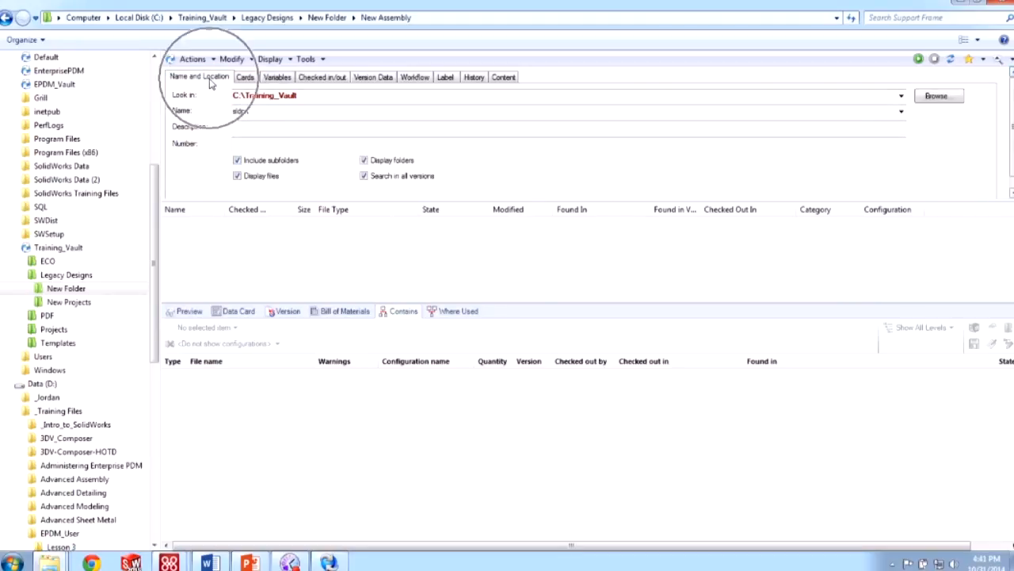
- Clear the Doc Number, sldprt name and Pending Approval state criteria from the search
{"action": "left_click", "coordinate": [257, 111]}
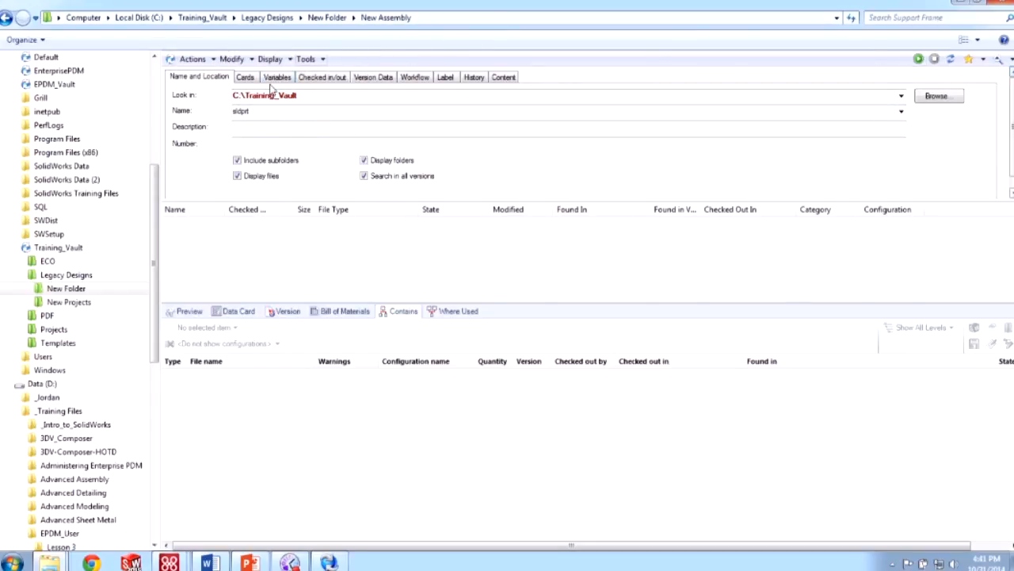
{"action": "left_click", "coordinate": [244, 77]}
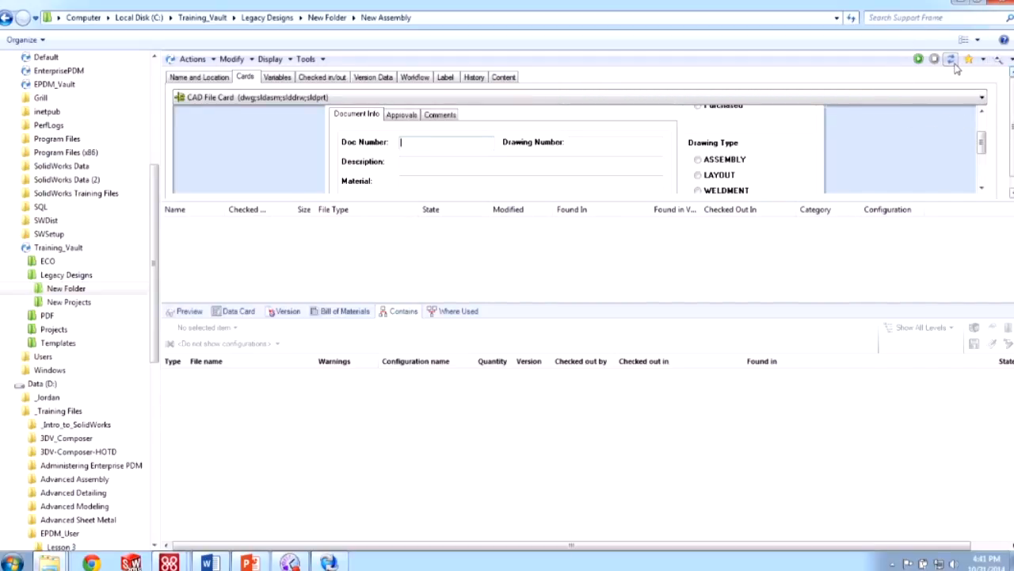
{"action": "left_click", "coordinate": [193, 79]}
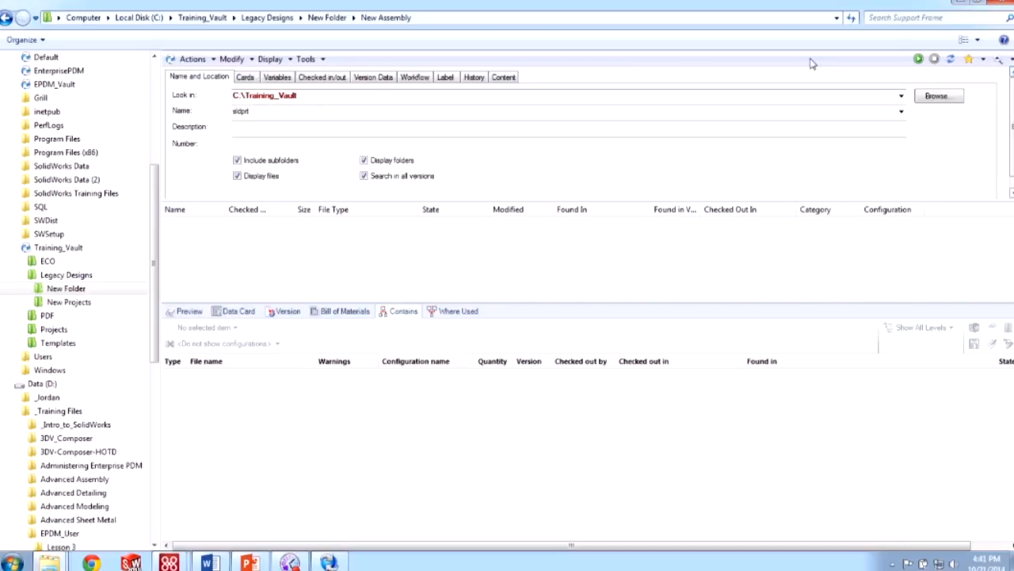
{"action": "left_click", "coordinate": [633, 110]}
{"action": "key", "text": "BackSpace"}
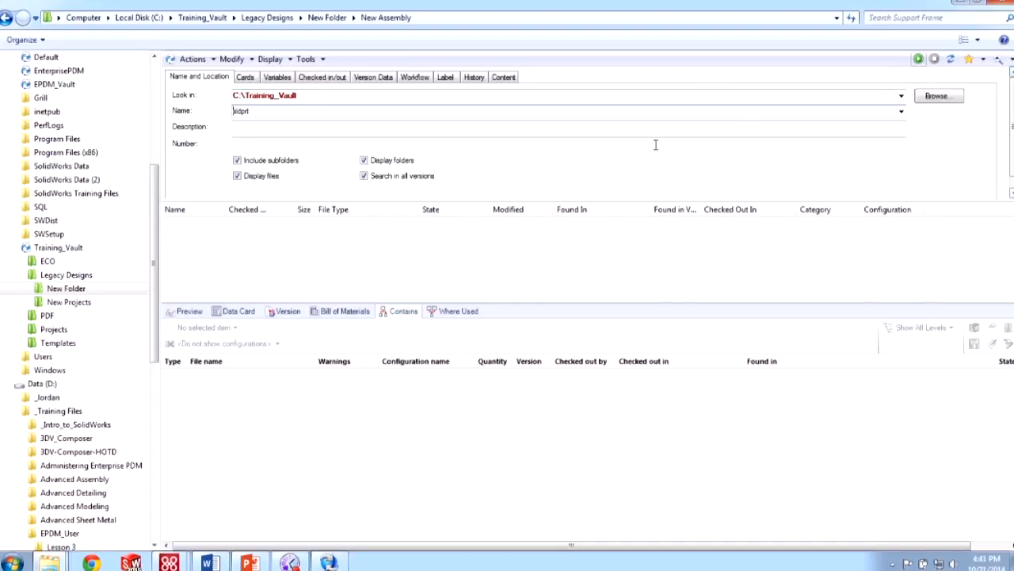
{"action": "left_click", "coordinate": [415, 77]}
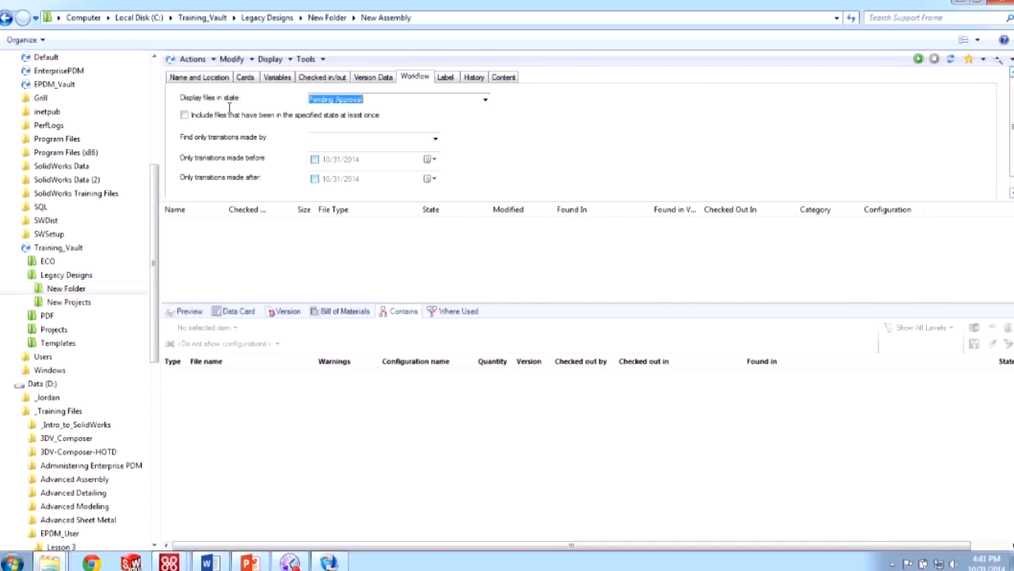
{"action": "key", "text": "BackSpace"}
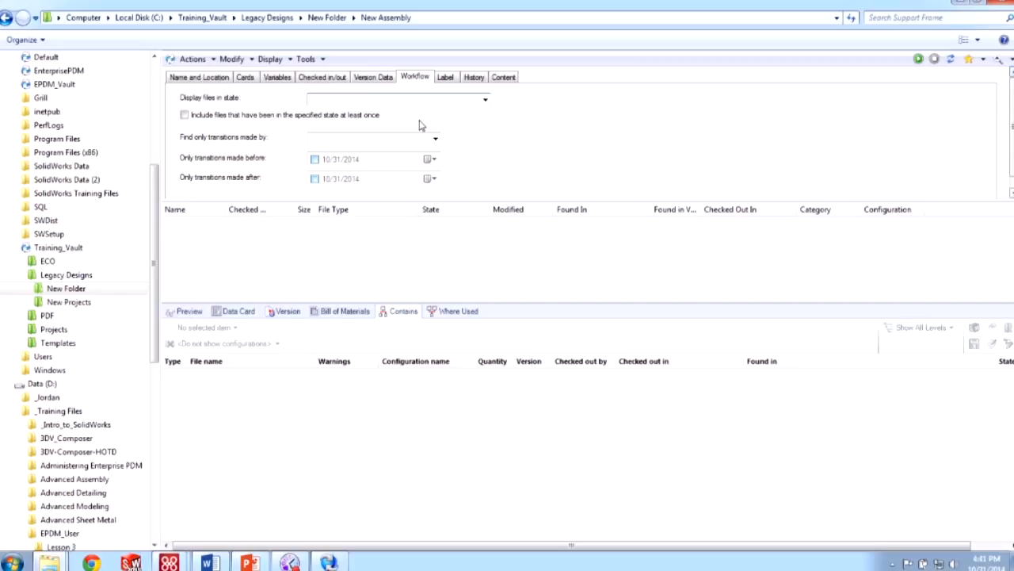
{"action": "left_click", "coordinate": [222, 77]}
{"action": "double_click", "coordinate": [327, 110]}
{"action": "key", "text": "BackSpace"}
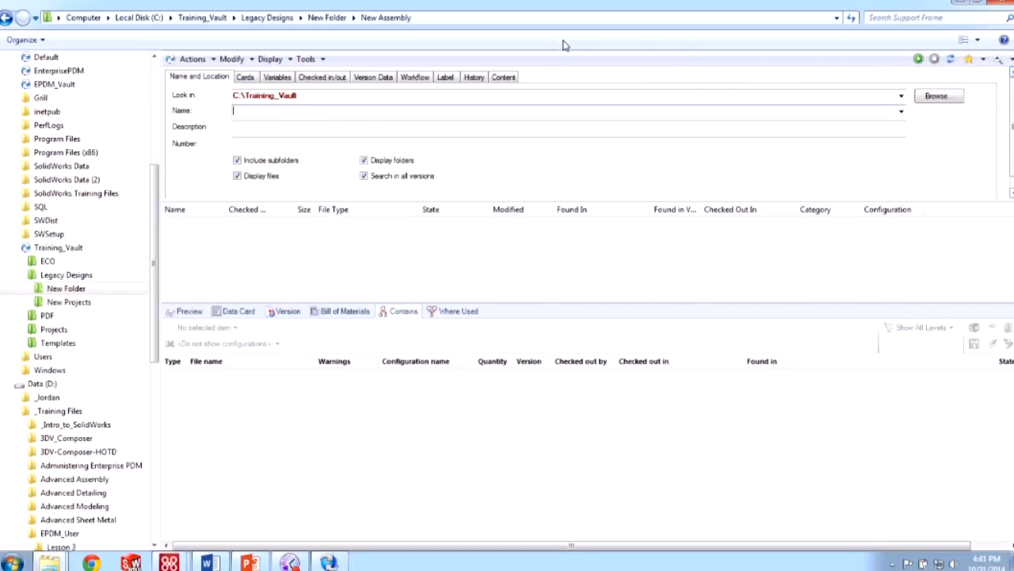
- Reset the search and run the saved Parts Pending Approval favorite
{"action": "left_click", "coordinate": [951, 60]}
{"action": "left_click", "coordinate": [983, 60]}
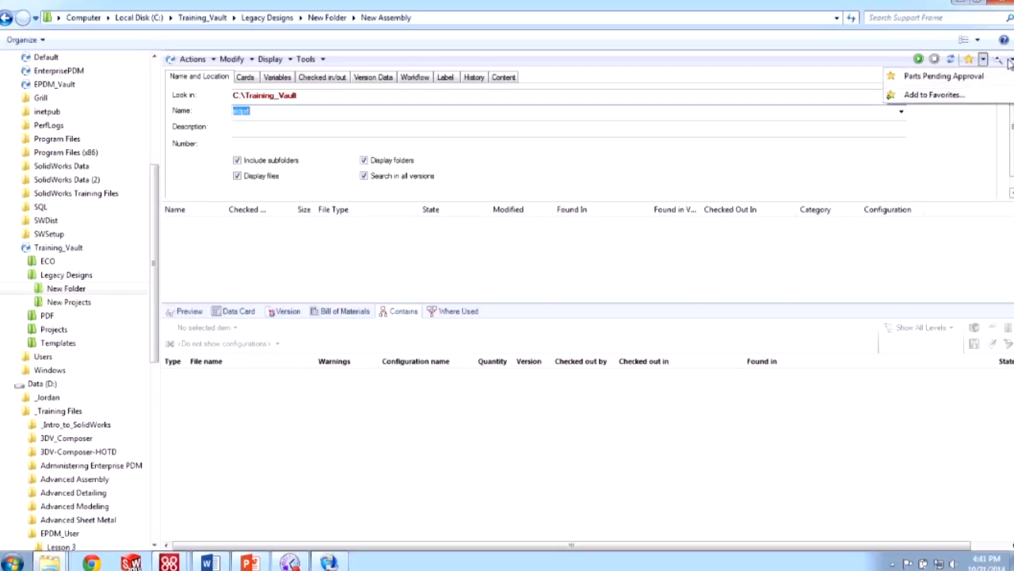
{"action": "left_click", "coordinate": [1000, 60]}
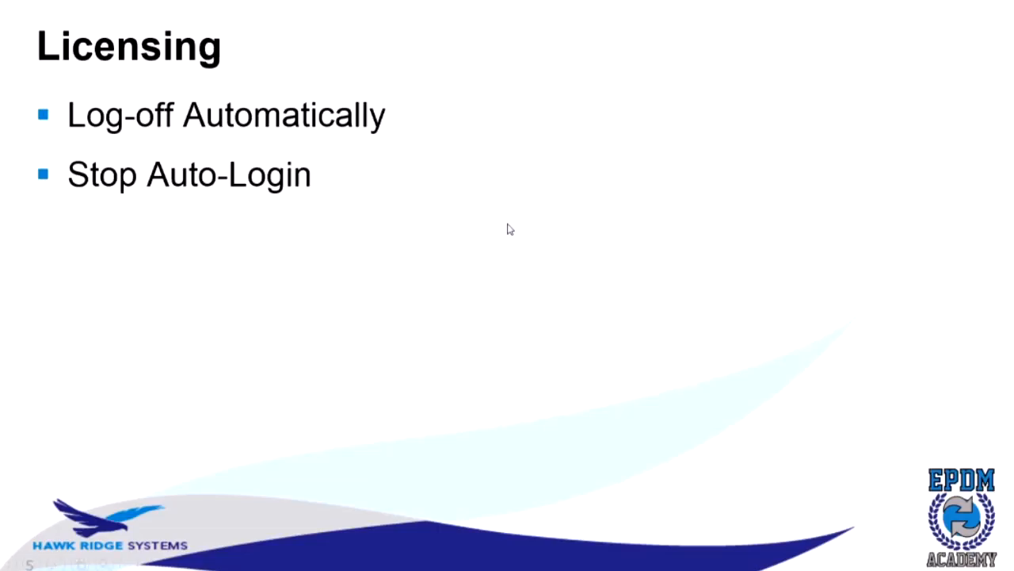
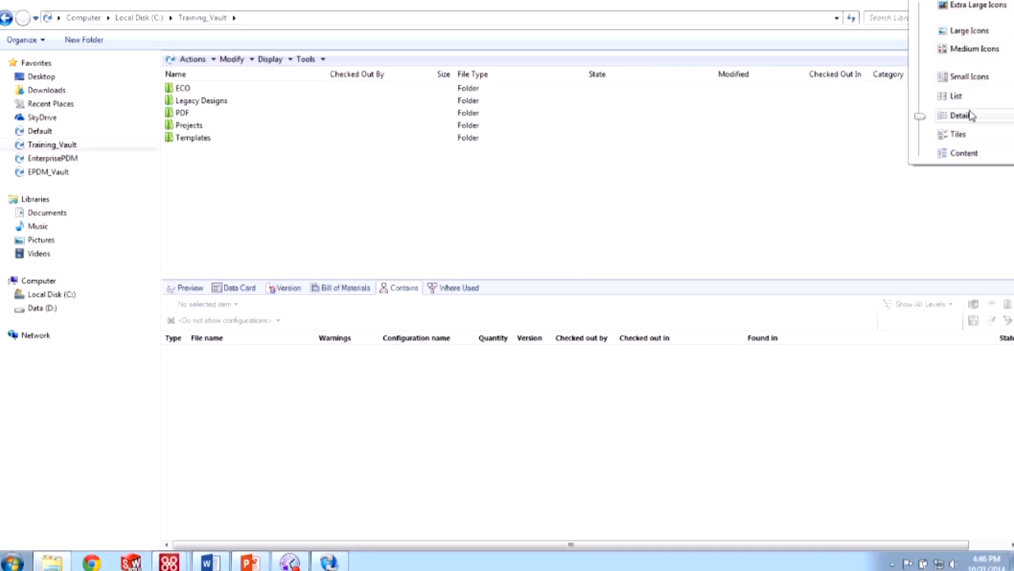
- Switch the vault folders between Medium Icons and Details while browsing Legacy Designs and Projects
{"action": "left_click", "coordinate": [959, 51]}
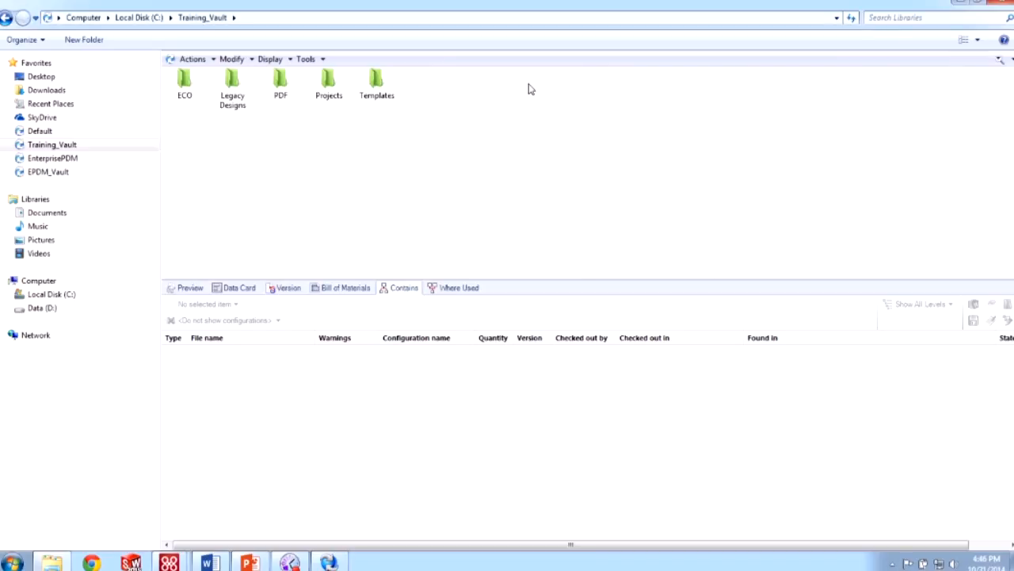
{"action": "double_click", "coordinate": [245, 96]}
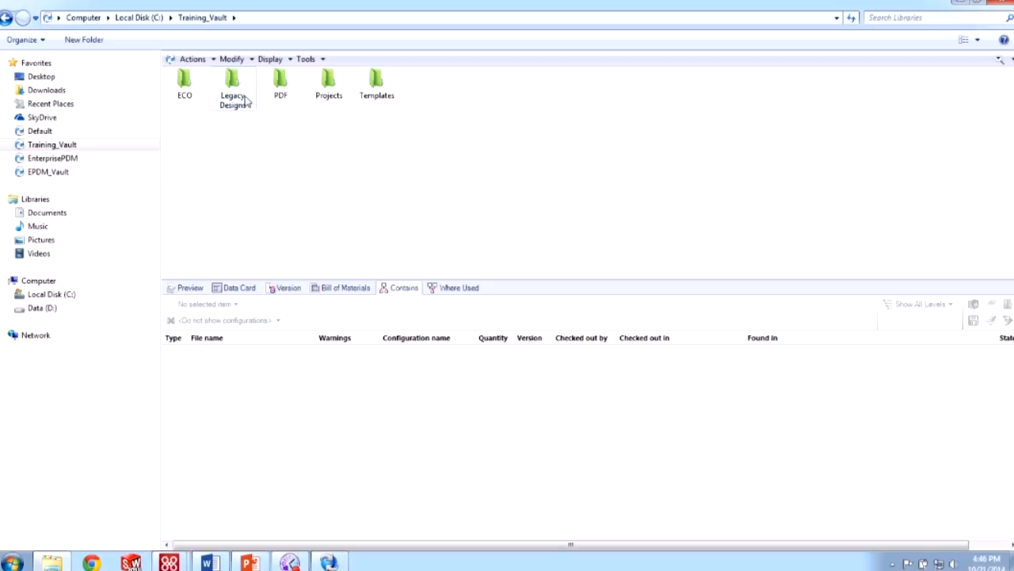
{"action": "left_click", "coordinate": [980, 42]}
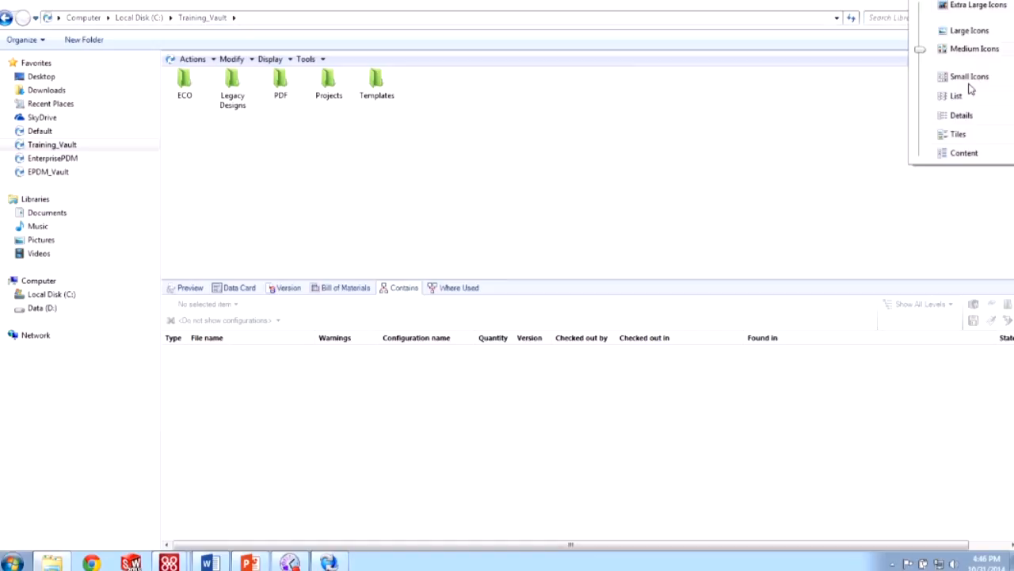
{"action": "left_click", "coordinate": [977, 117]}
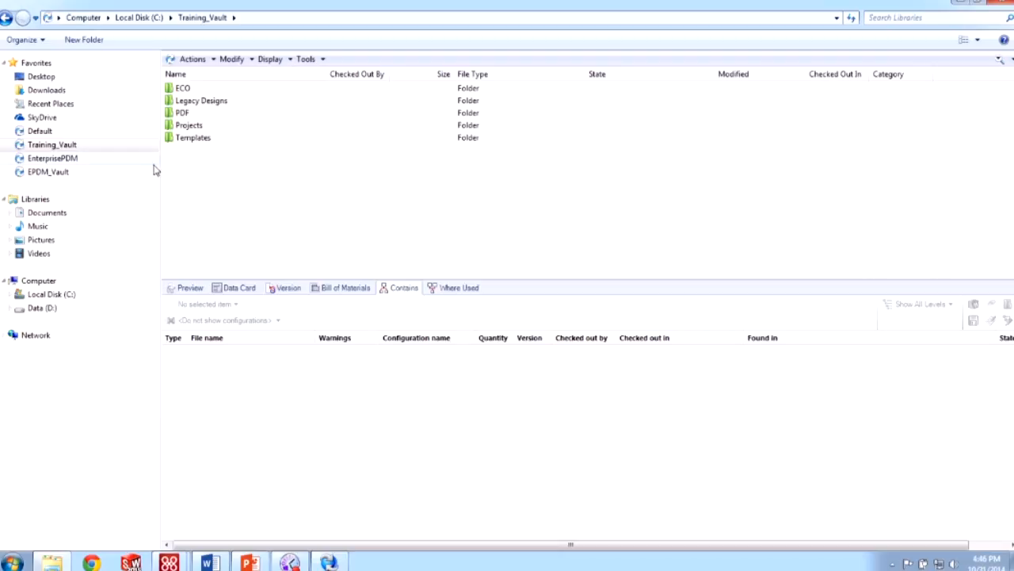
{"action": "double_click", "coordinate": [233, 124]}
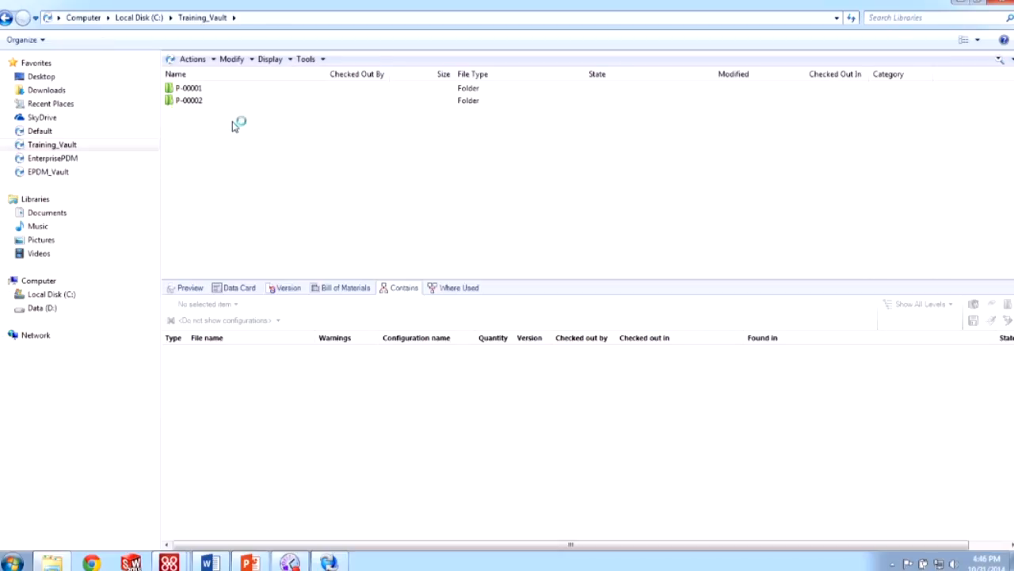
{"action": "left_click", "coordinate": [978, 39]}
{"action": "left_click", "coordinate": [950, 53]}
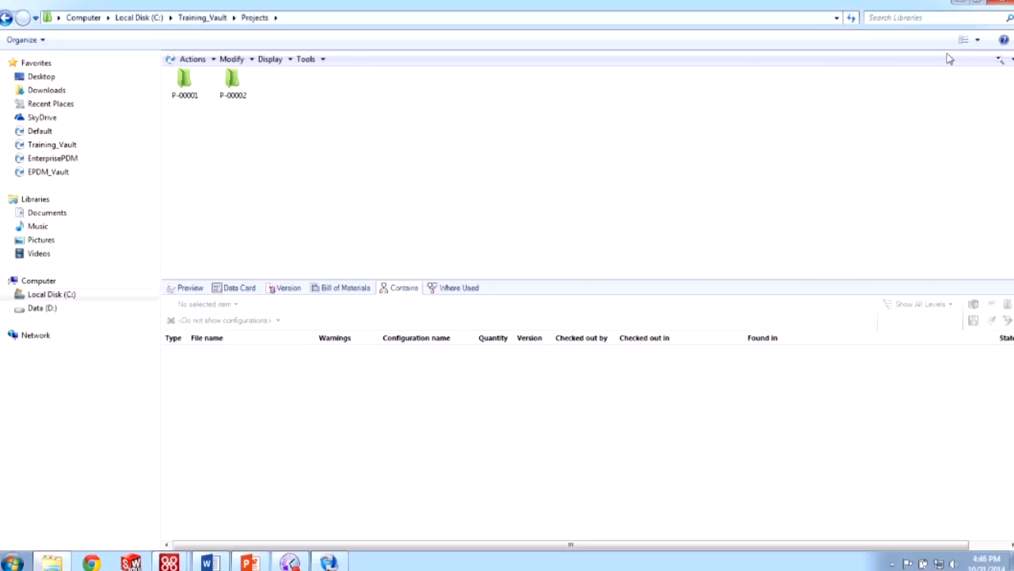
{"action": "left_click", "coordinate": [206, 18]}
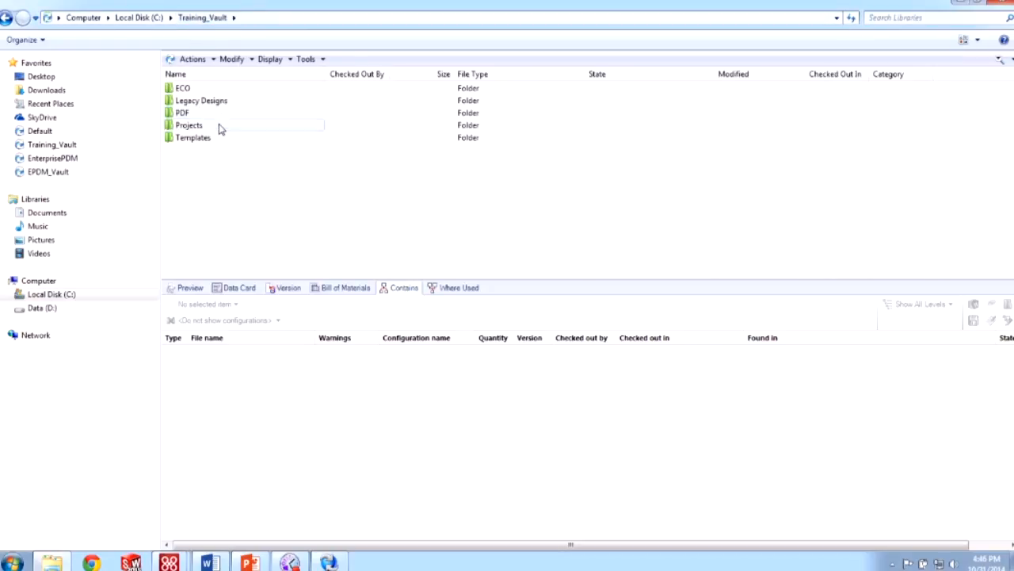
- Repeat the Medium Icons and Details toggle on the Training_Vault root and the Projects folder
{"action": "left_click", "coordinate": [978, 40]}
{"action": "left_click", "coordinate": [959, 53]}
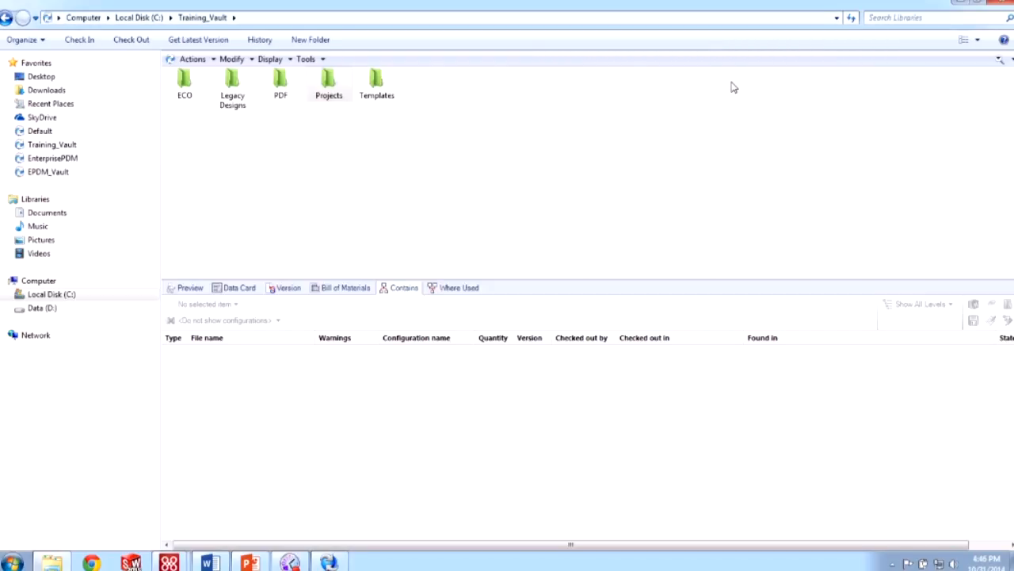
{"action": "double_click", "coordinate": [340, 93]}
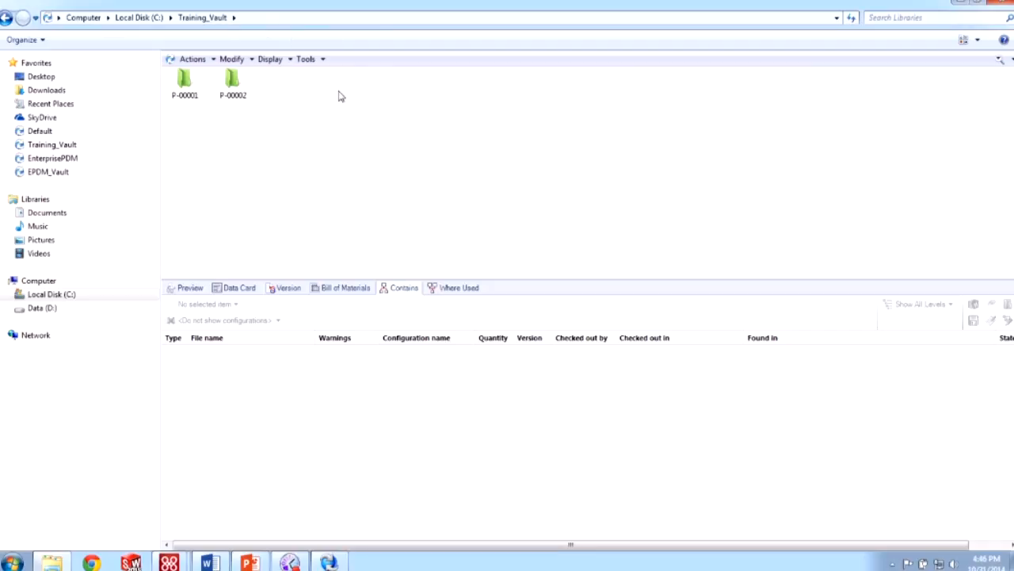
{"action": "left_click", "coordinate": [6, 18]}
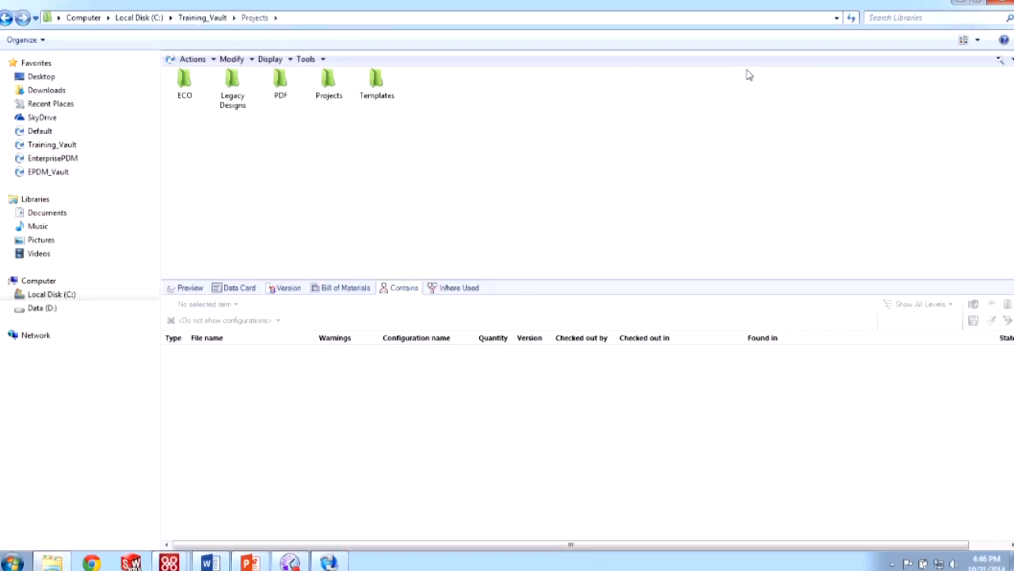
{"action": "left_click", "coordinate": [978, 42]}
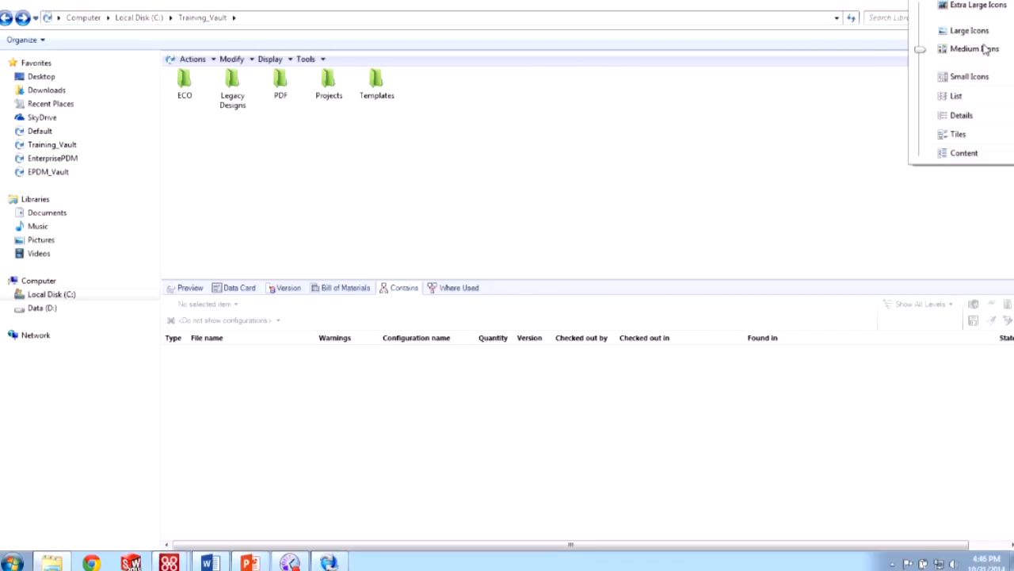
{"action": "left_click", "coordinate": [960, 116]}
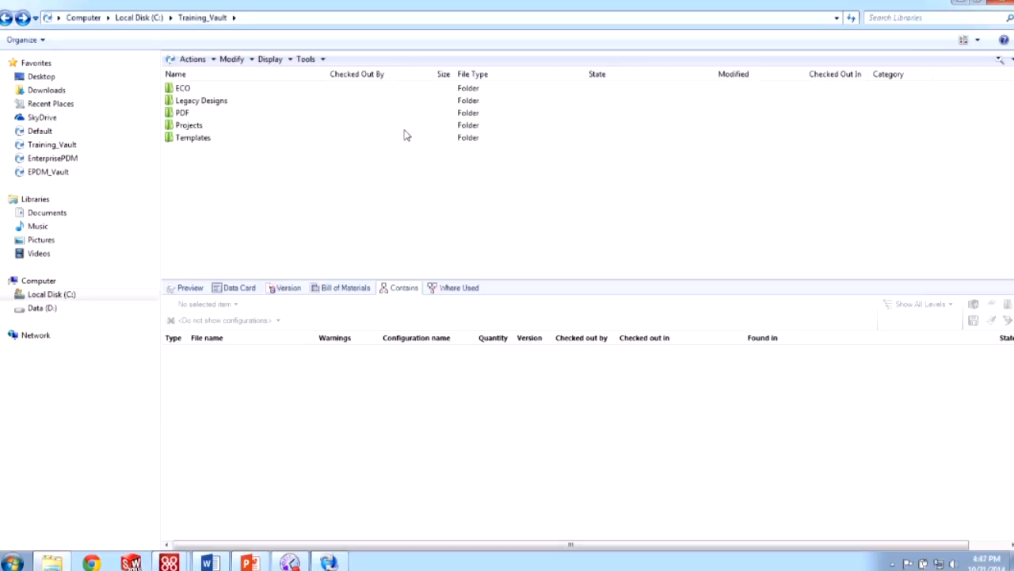
{"action": "double_click", "coordinate": [216, 128]}
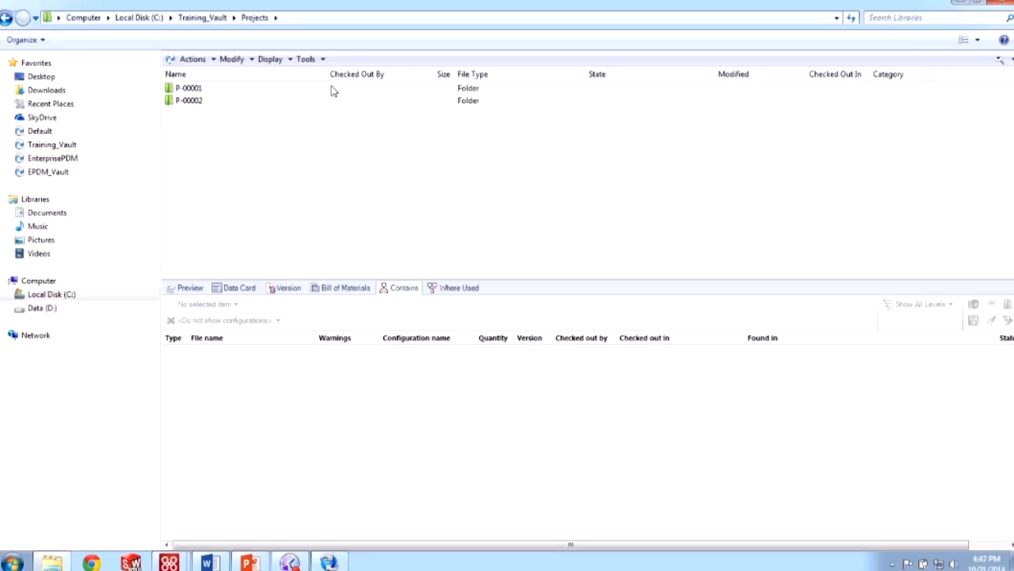
{"action": "left_click", "coordinate": [985, 43]}
{"action": "left_click", "coordinate": [975, 50]}
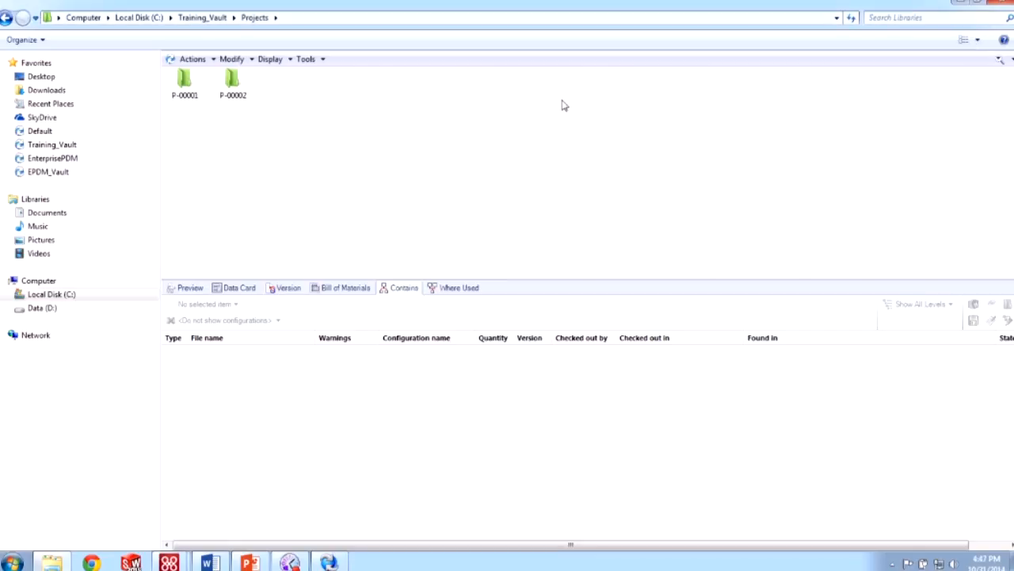
- Return to the Training_Vault root, settle on the Details layout, and open the Organize options
{"action": "left_click", "coordinate": [194, 19]}
{"action": "left_click", "coordinate": [979, 41]}
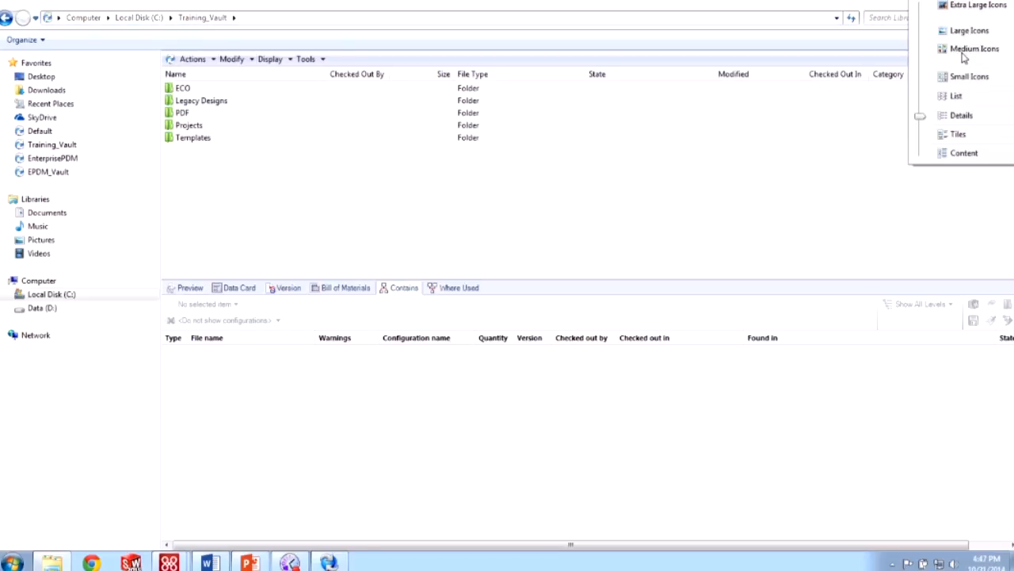
{"action": "left_click", "coordinate": [972, 48]}
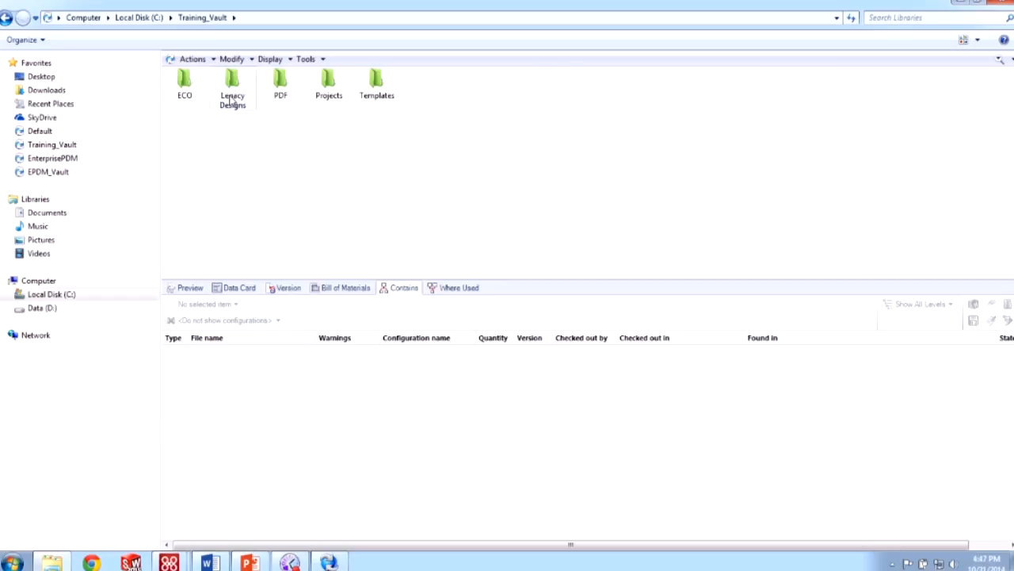
{"action": "left_click", "coordinate": [977, 40]}
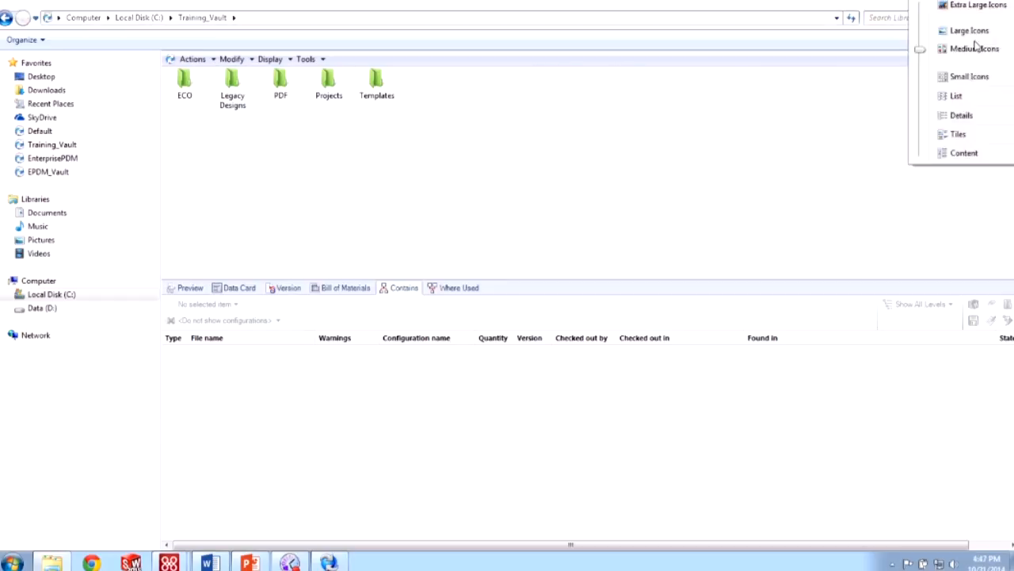
{"action": "left_click", "coordinate": [961, 116]}
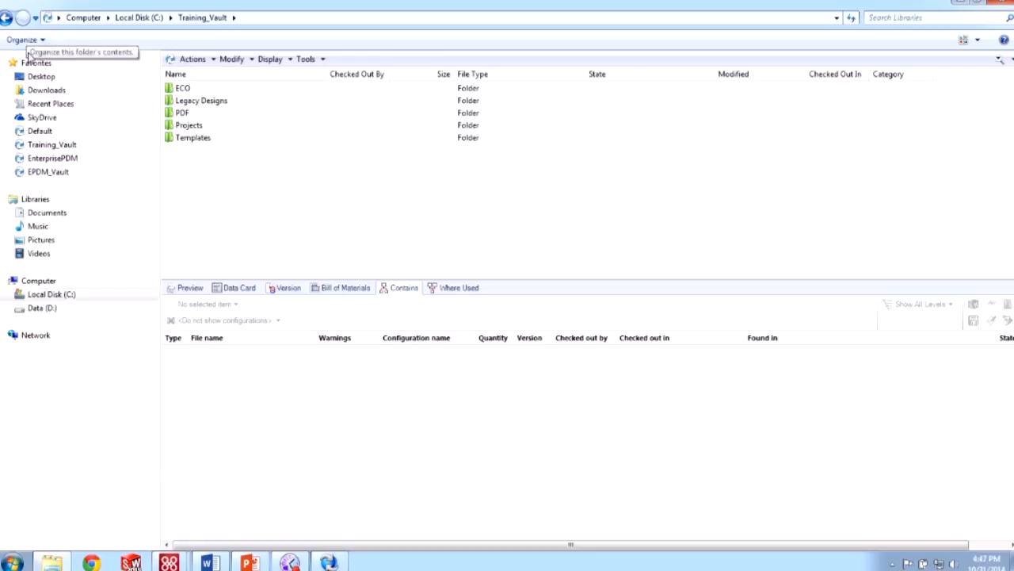
{"action": "left_click", "coordinate": [34, 39]}
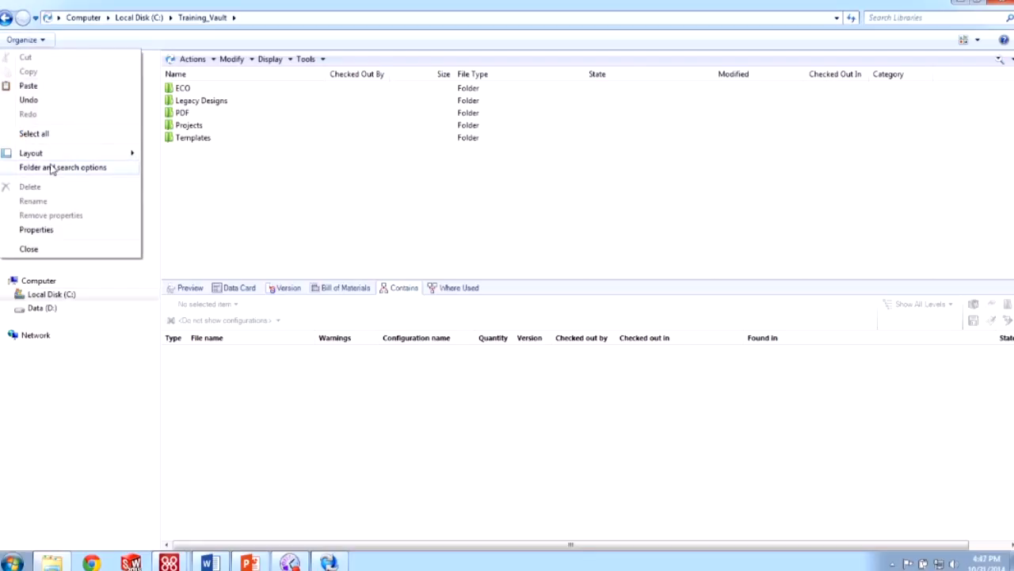
- In Folder Options' View tab, apply the vault's Details view to all folders of this type
{"action": "left_click", "coordinate": [51, 168]}
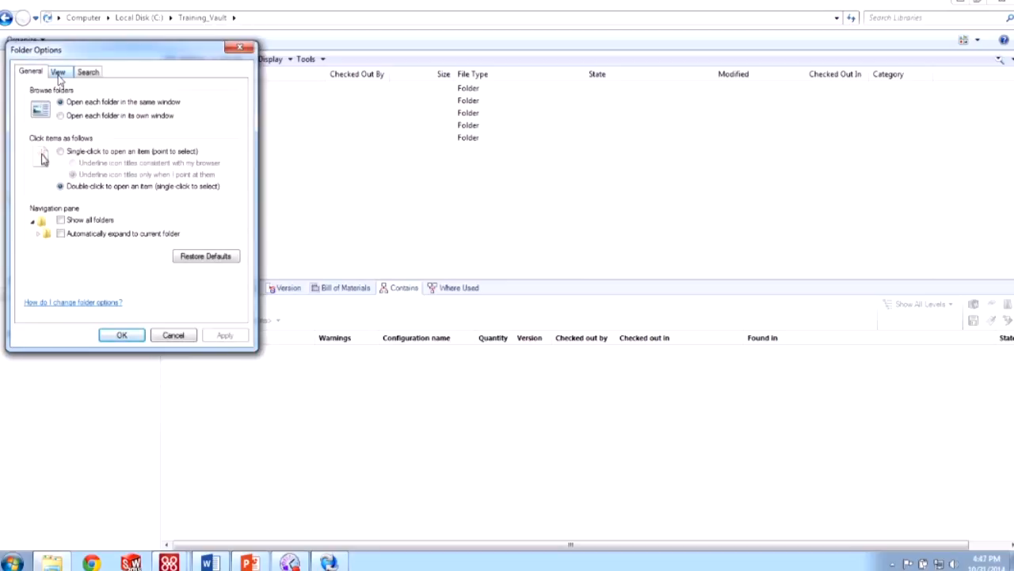
{"action": "left_click", "coordinate": [58, 73]}
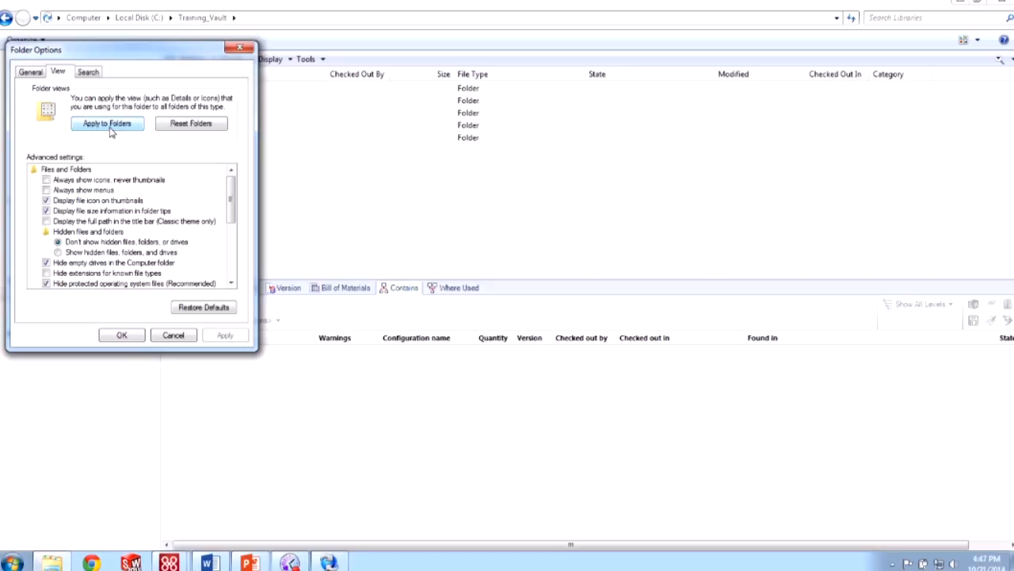
{"action": "left_click", "coordinate": [109, 128]}
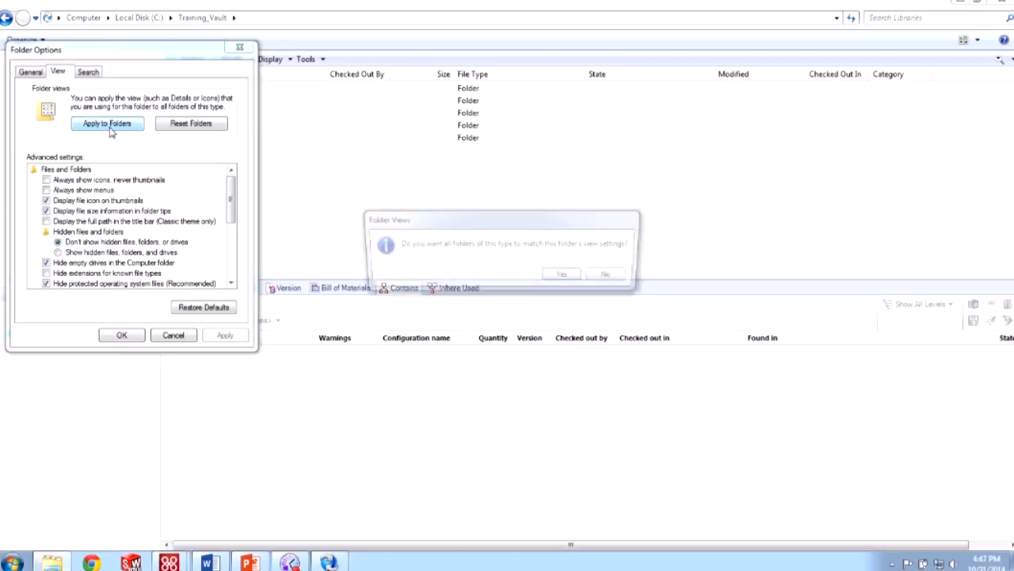
{"action": "left_click", "coordinate": [566, 276]}
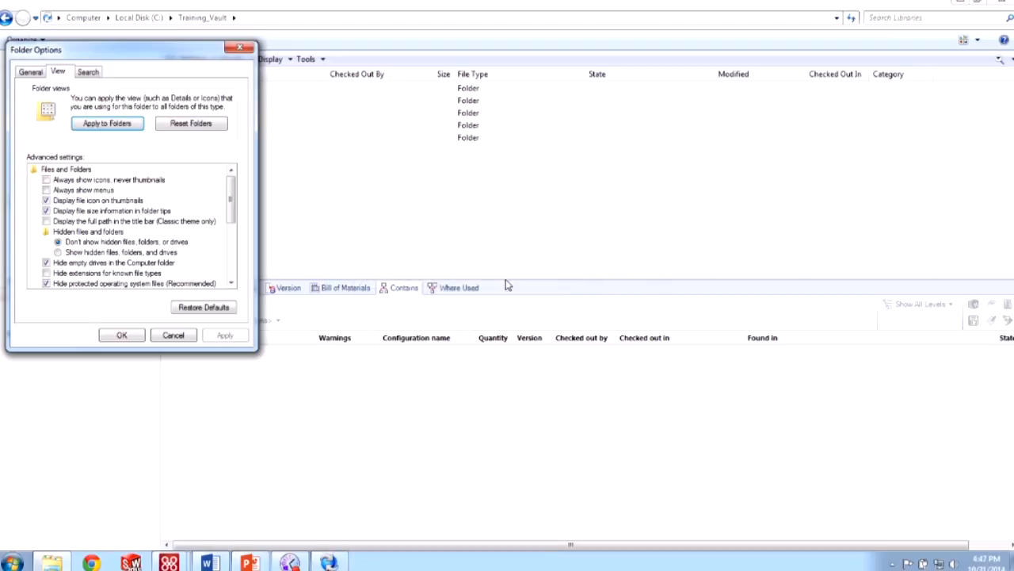
{"action": "left_click", "coordinate": [125, 336]}
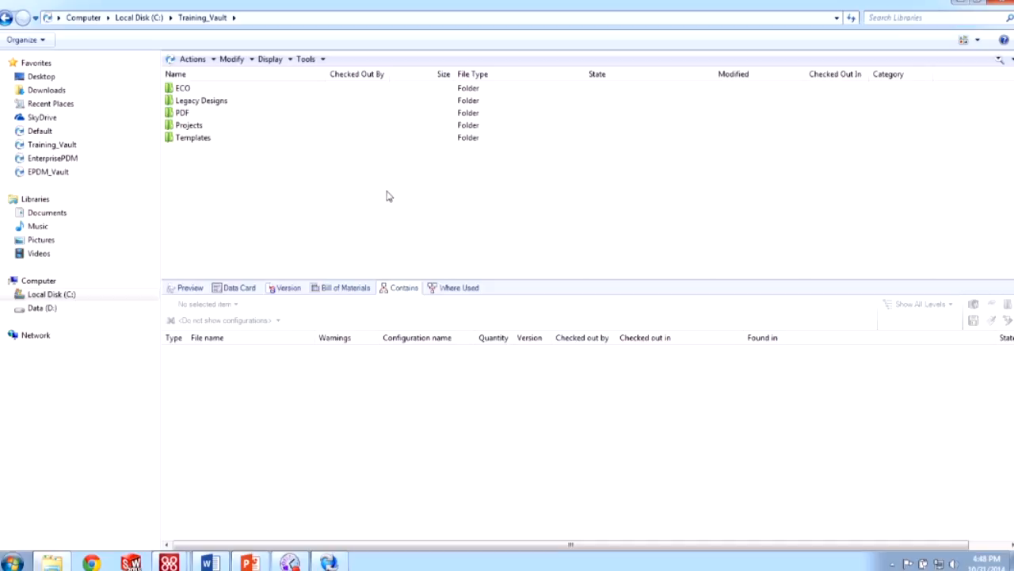
- Browse from Projects back to Legacy Designs > New Folder > Assemblies
{"action": "double_click", "coordinate": [199, 127]}
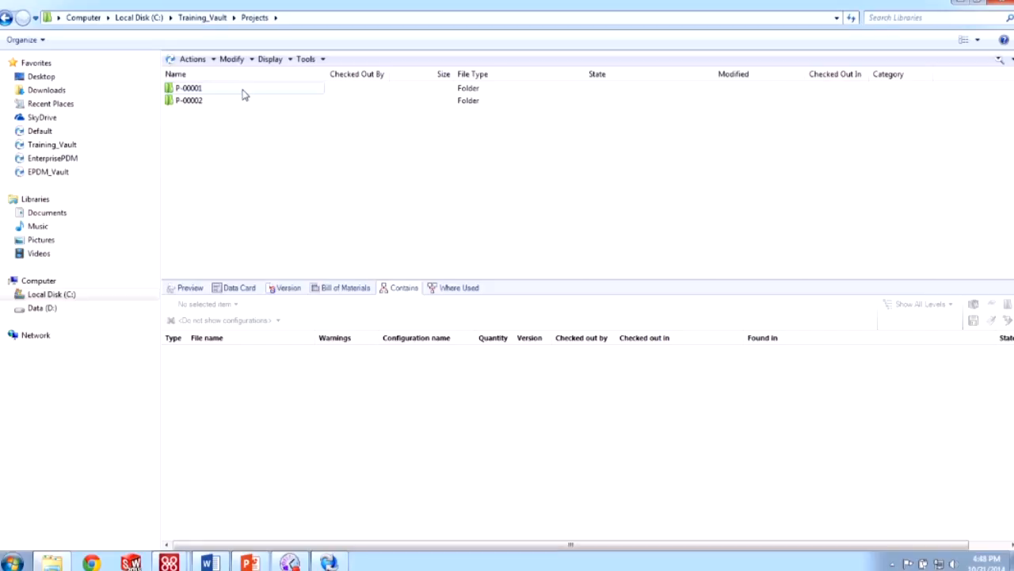
{"action": "left_click", "coordinate": [244, 93]}
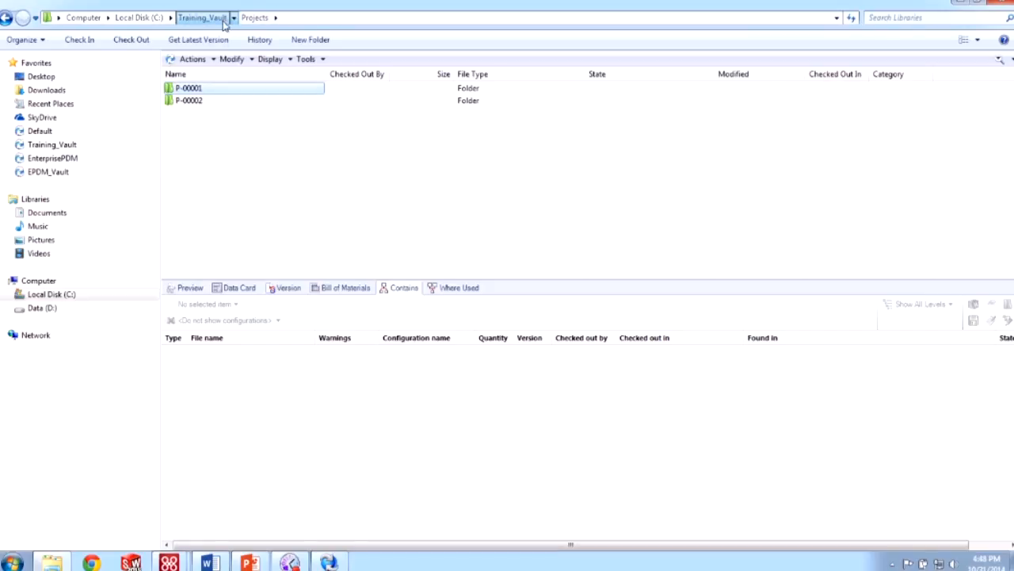
{"action": "left_click", "coordinate": [202, 18]}
{"action": "double_click", "coordinate": [246, 101]}
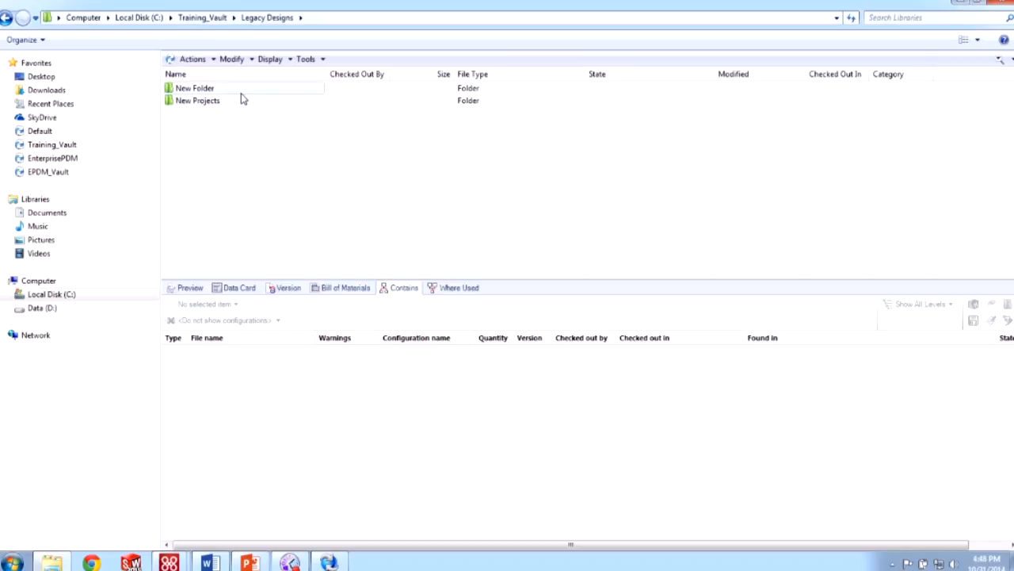
{"action": "left_click", "coordinate": [242, 94]}
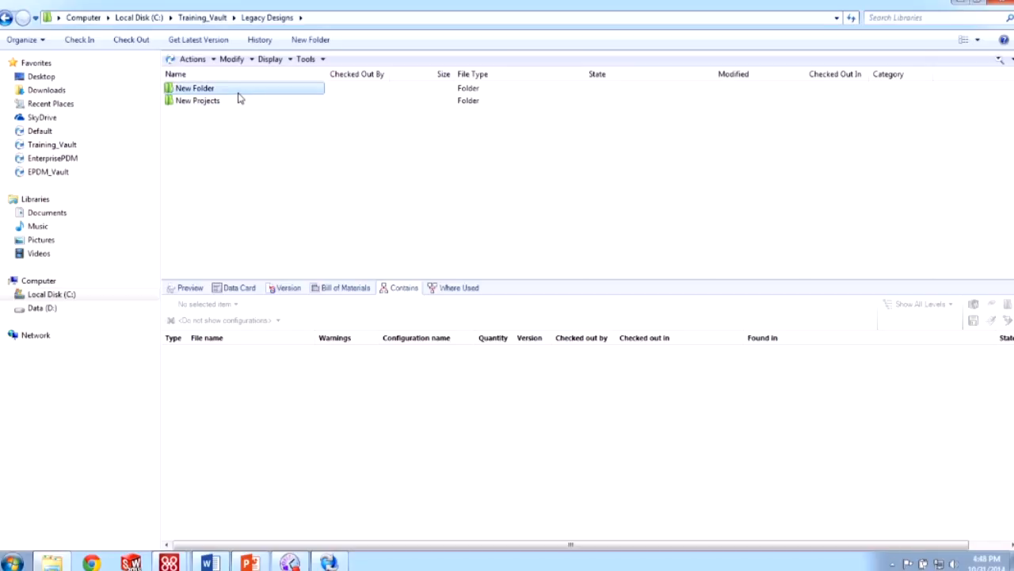
{"action": "double_click", "coordinate": [238, 93]}
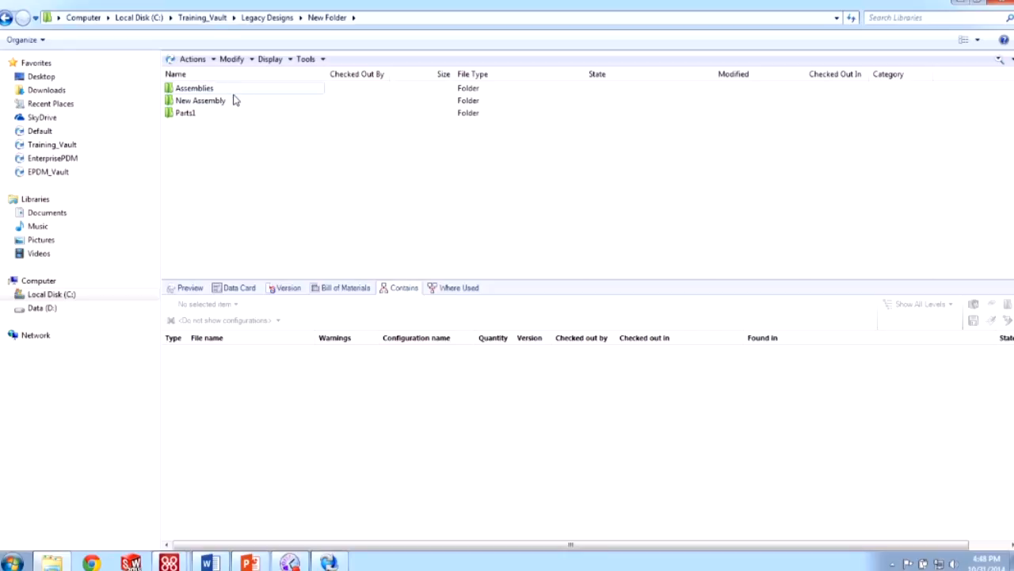
{"action": "double_click", "coordinate": [234, 91]}
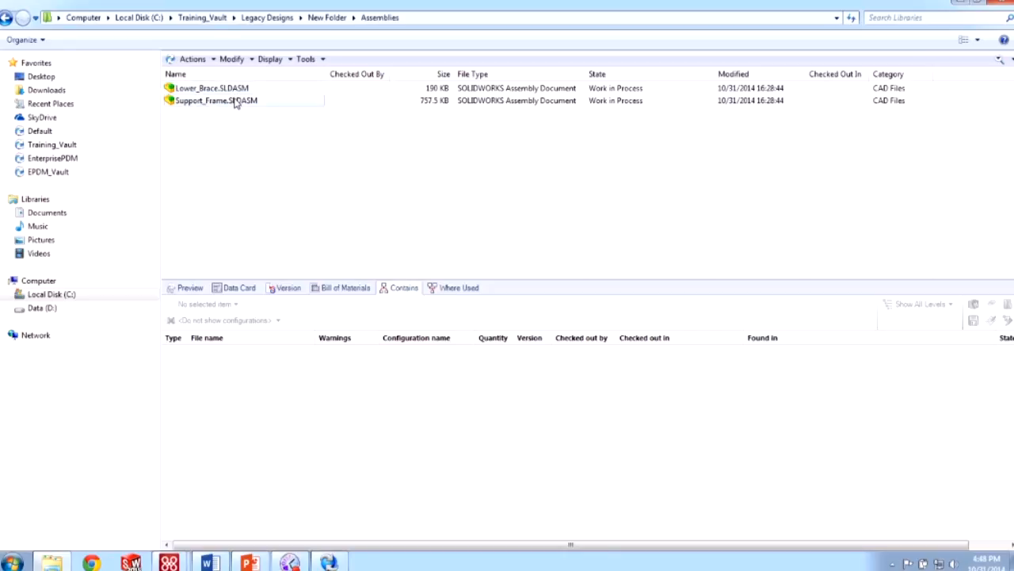
- Check out Support_Frame.SLDASM together with all its referenced parts and drawings
{"action": "left_click", "coordinate": [236, 100]}
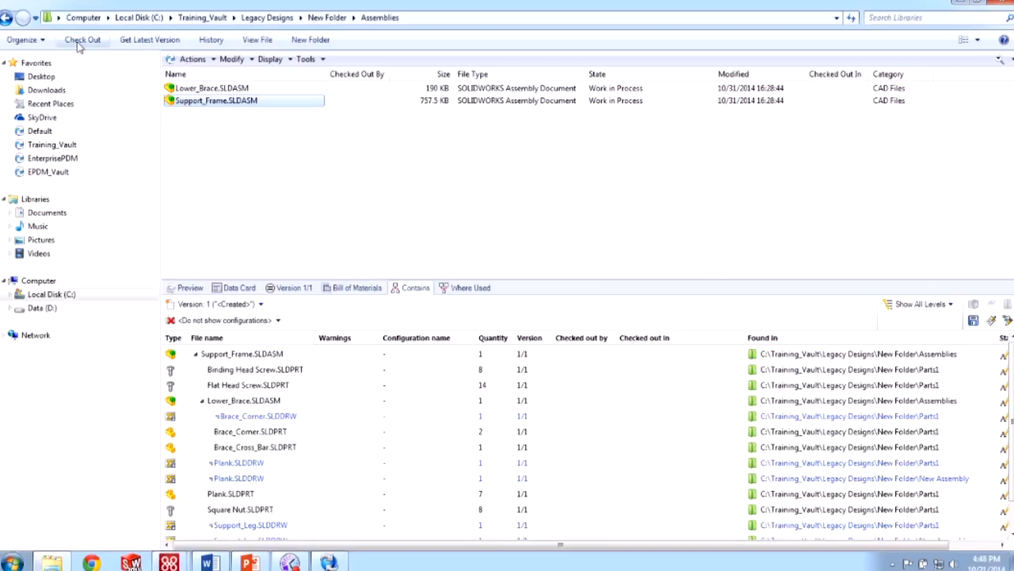
{"action": "left_click", "coordinate": [82, 40]}
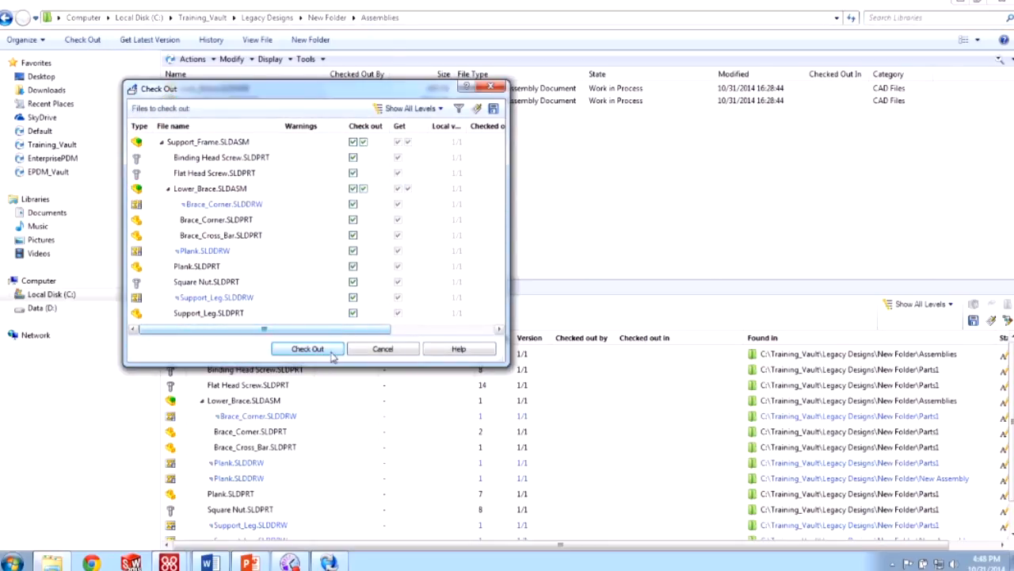
{"action": "left_click", "coordinate": [332, 355]}
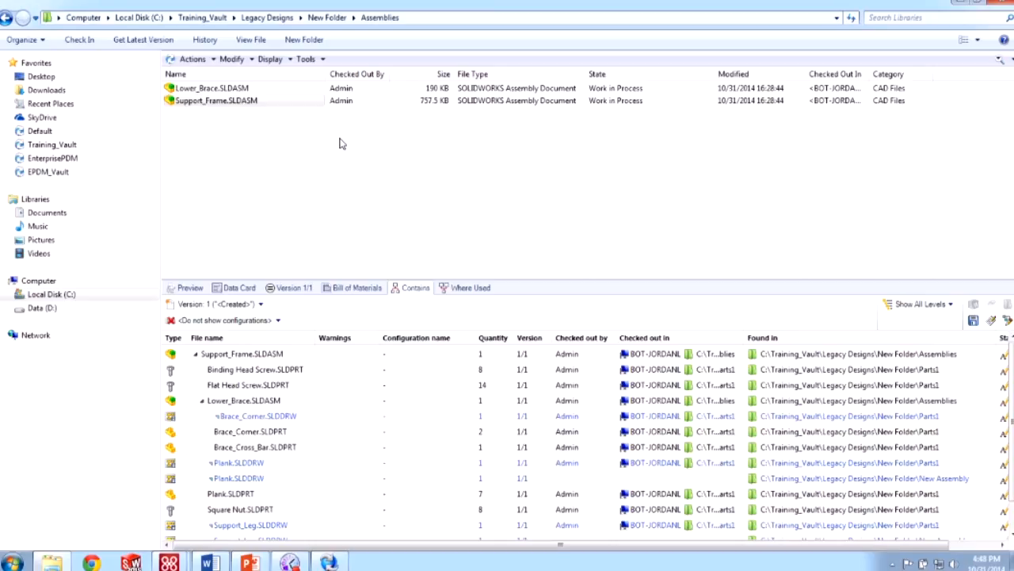
- Put the Training_Vault in Work Off-line mode and reopen it from Local Disk (C:)
{"action": "left_click", "coordinate": [312, 63]}
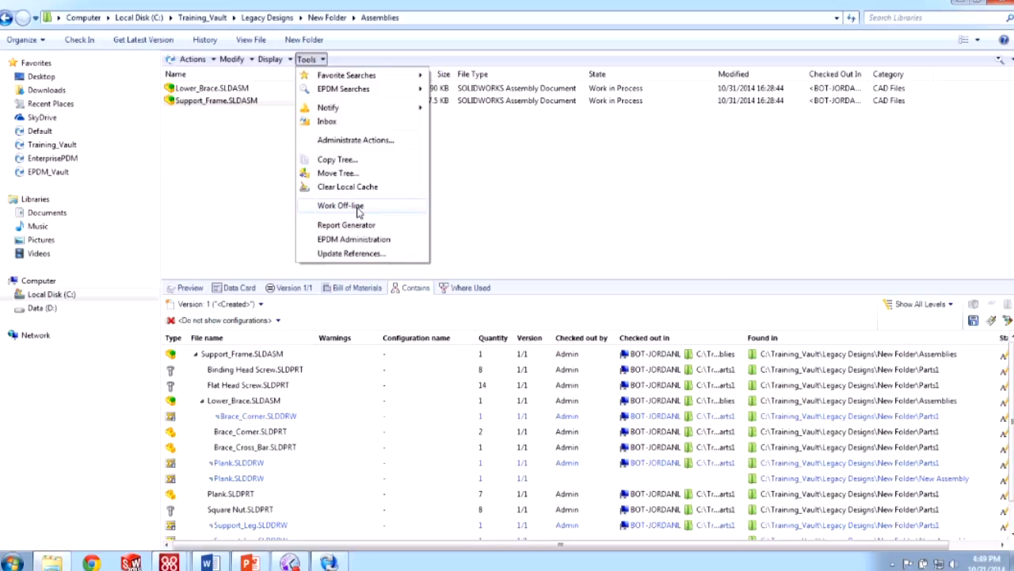
{"action": "left_click", "coordinate": [358, 207]}
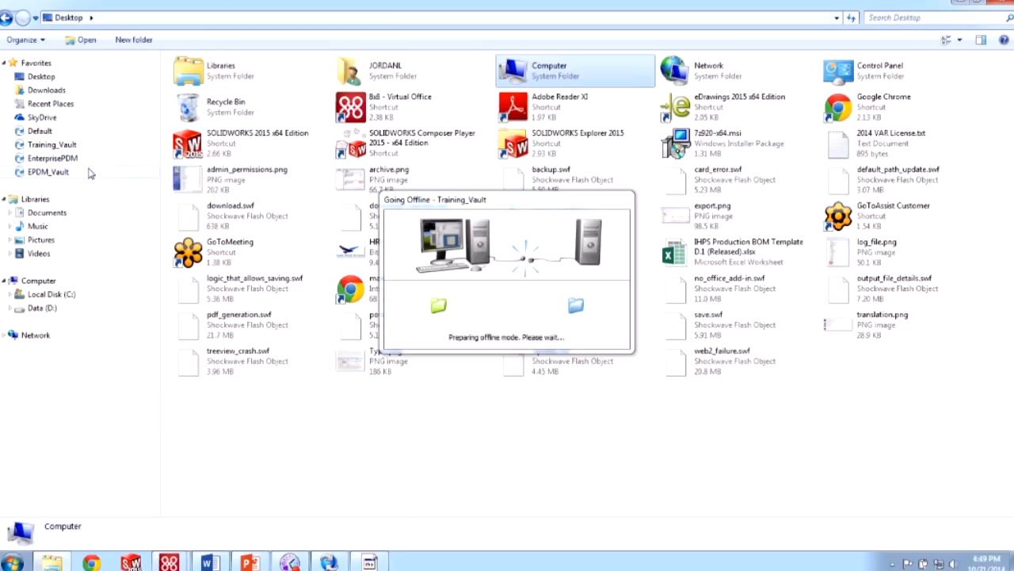
{"action": "left_click", "coordinate": [75, 294]}
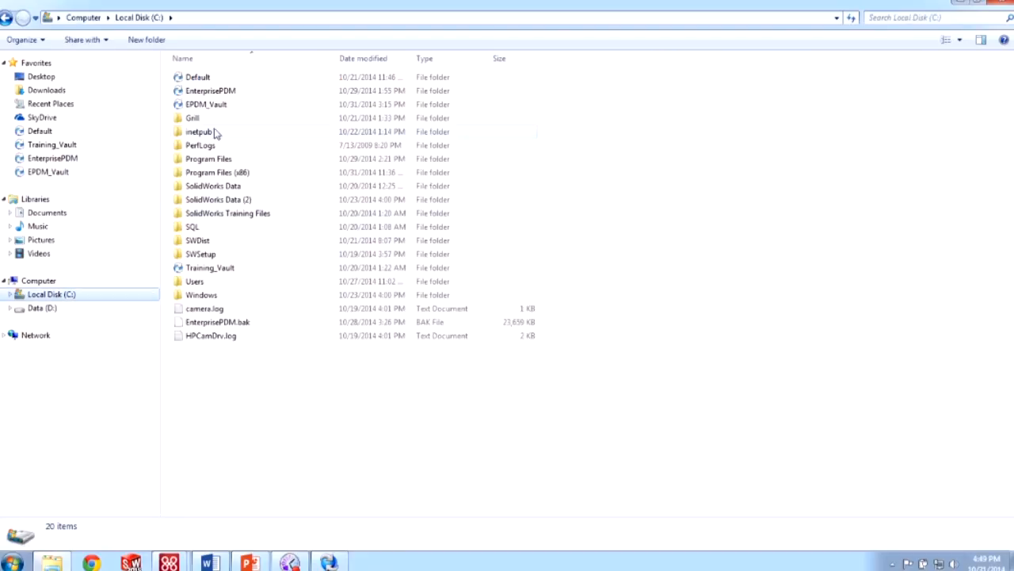
{"action": "double_click", "coordinate": [205, 267]}
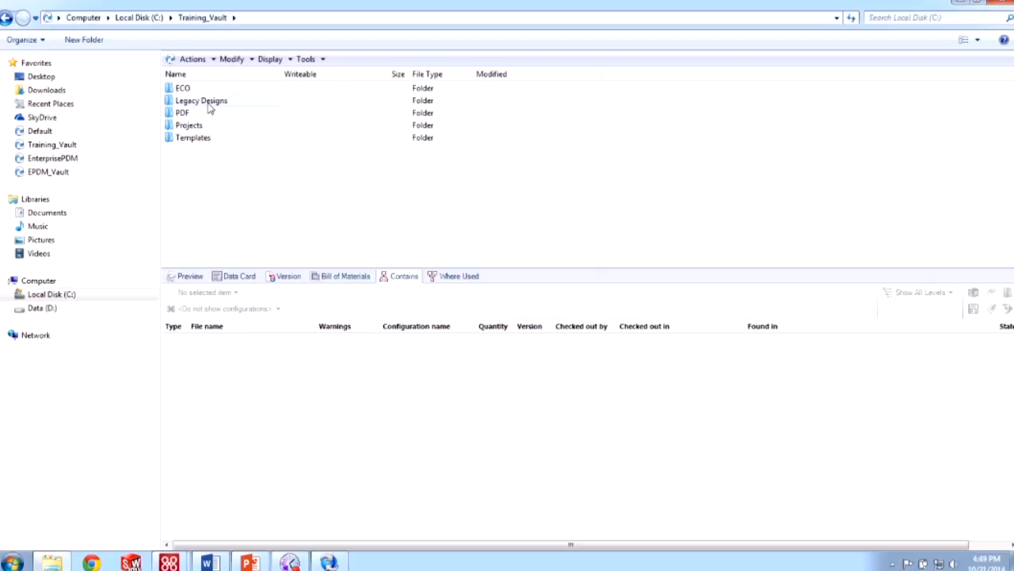
- Browse offline to Legacy Designs > New Folder > Assemblies and select Support_Frame.SLDASM
{"action": "left_click", "coordinate": [210, 109]}
{"action": "double_click", "coordinate": [210, 108]}
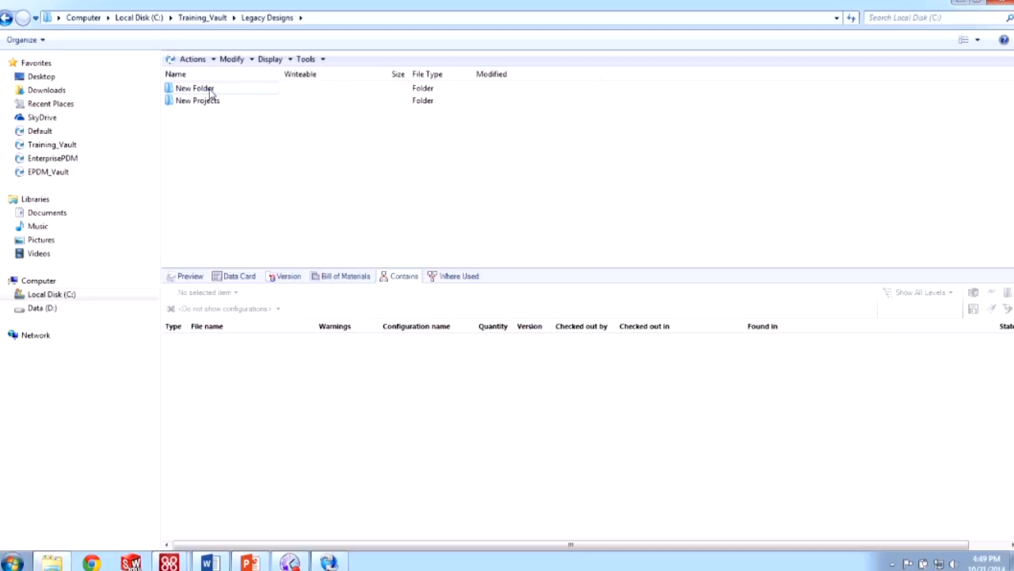
{"action": "double_click", "coordinate": [211, 89]}
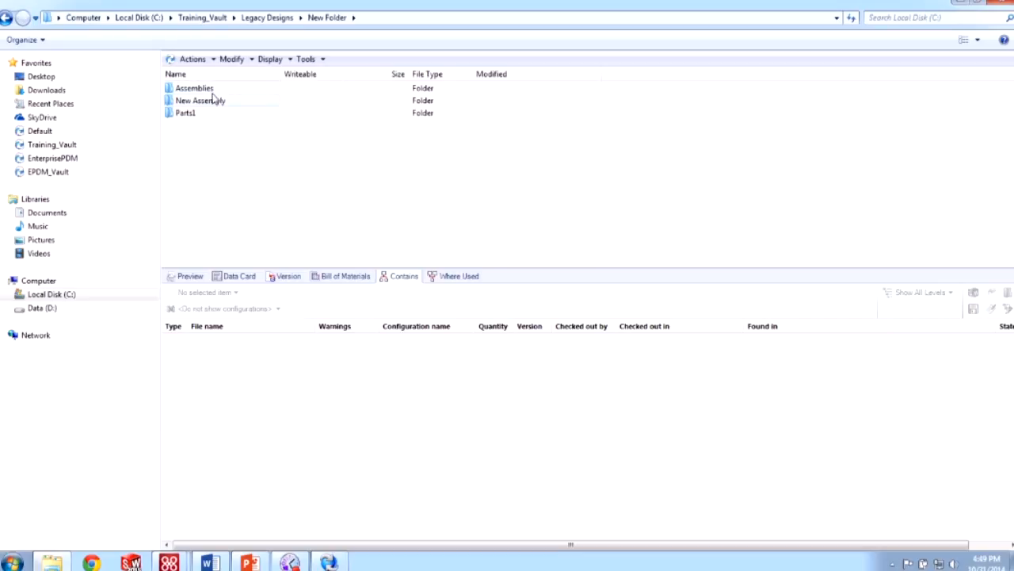
{"action": "double_click", "coordinate": [213, 89]}
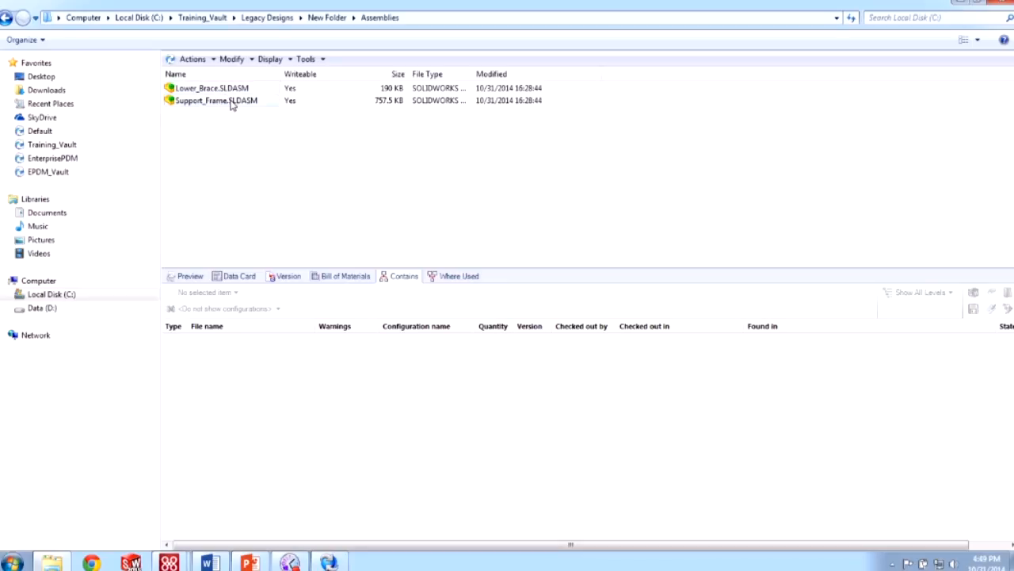
{"action": "left_click", "coordinate": [232, 103]}
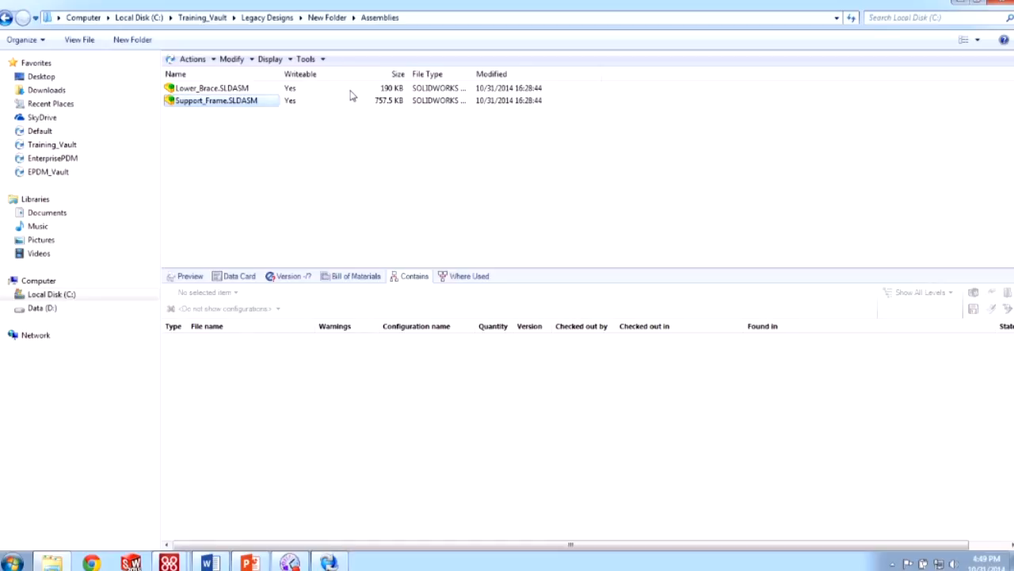
{"action": "left_click", "coordinate": [309, 59]}
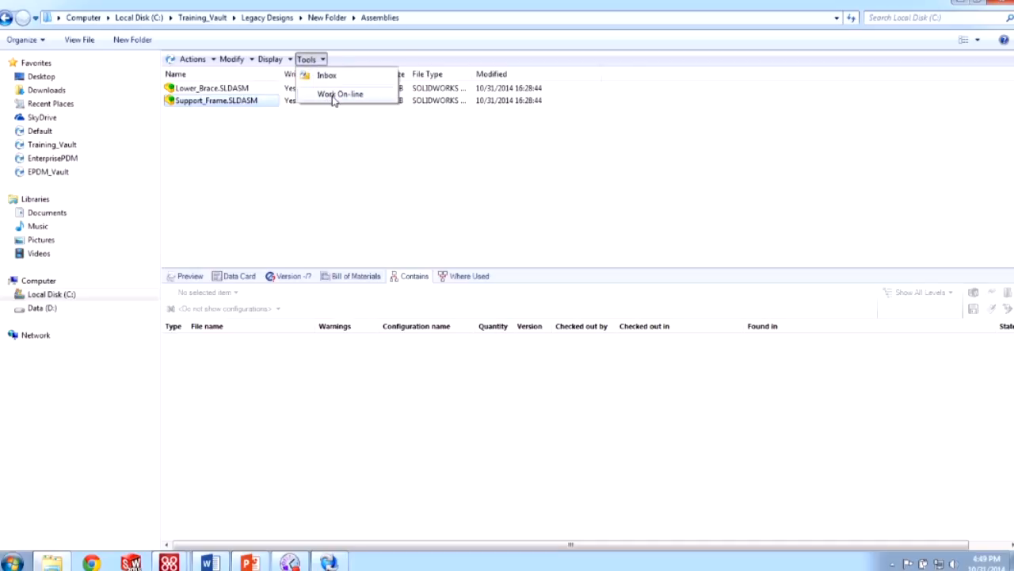
- Bring the vault back on-line and return via Local Disk (C:) to Legacy Designs > New Folder > Assemblies
{"action": "left_click", "coordinate": [334, 95]}
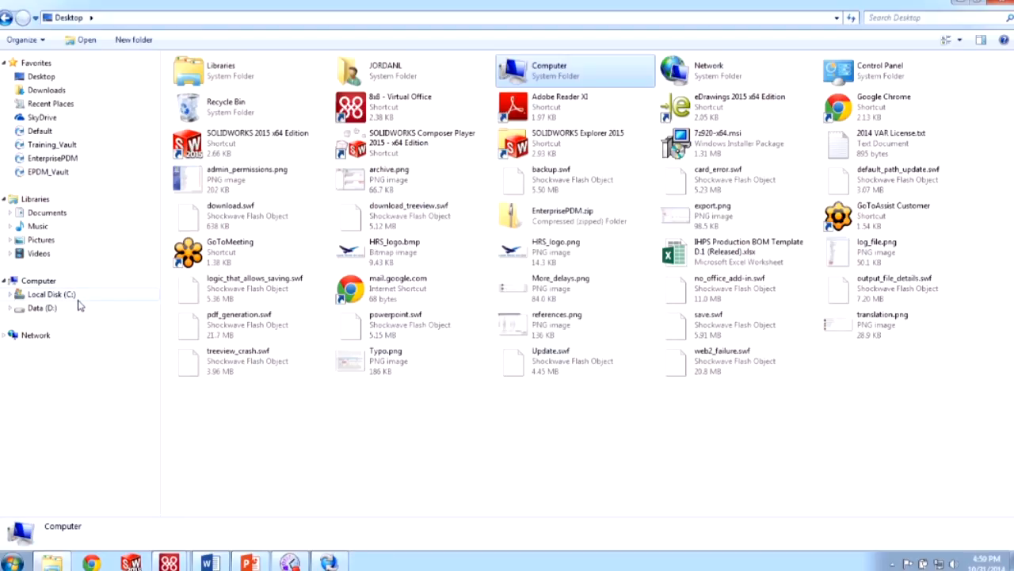
{"action": "left_click", "coordinate": [77, 295]}
{"action": "double_click", "coordinate": [217, 269]}
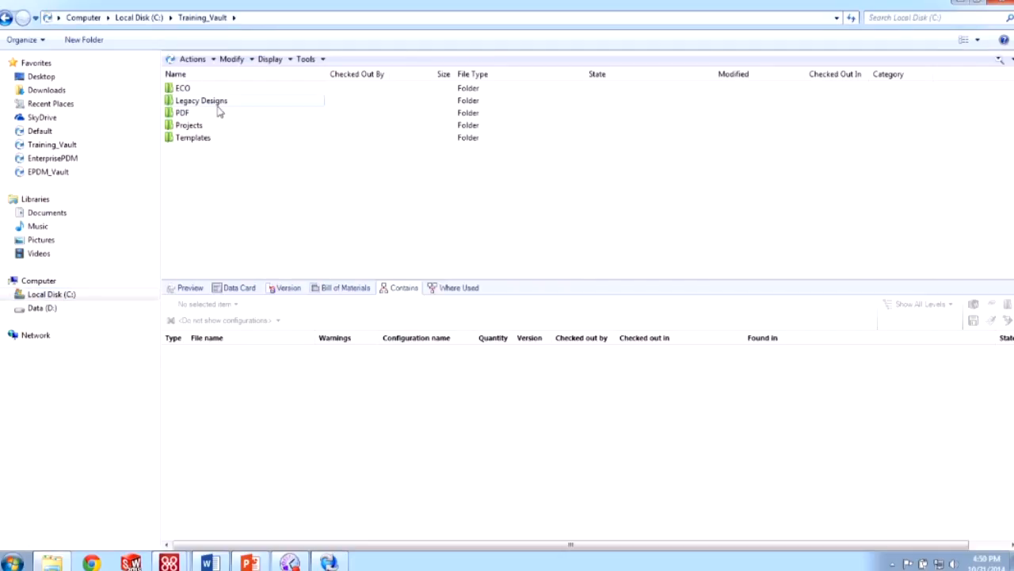
{"action": "double_click", "coordinate": [218, 106]}
{"action": "double_click", "coordinate": [212, 92]}
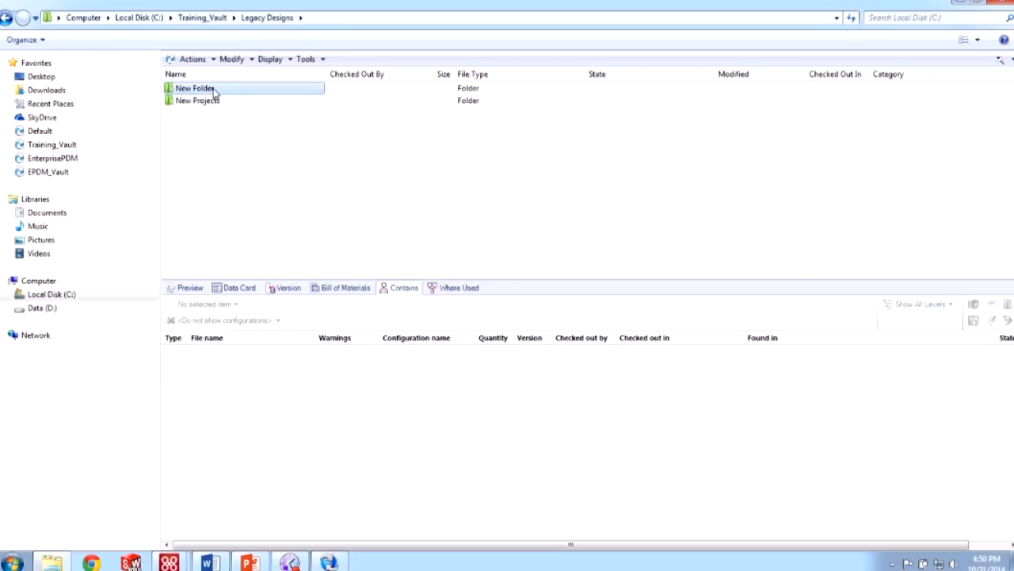
{"action": "double_click", "coordinate": [208, 89]}
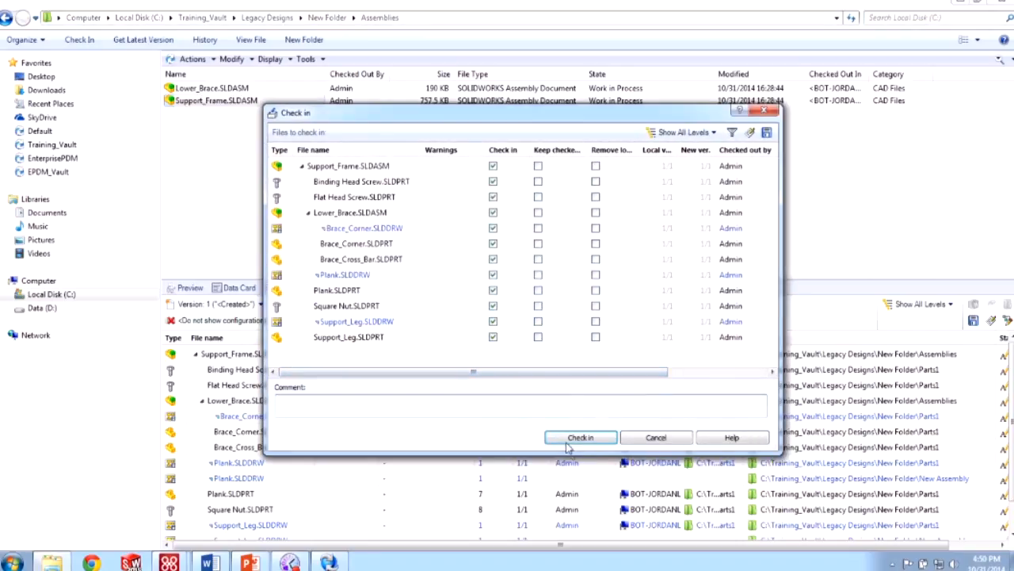
- Check in Support_Frame.SLDASM with its references, then launch Enterprise PDM Administration
{"action": "left_click", "coordinate": [580, 437]}
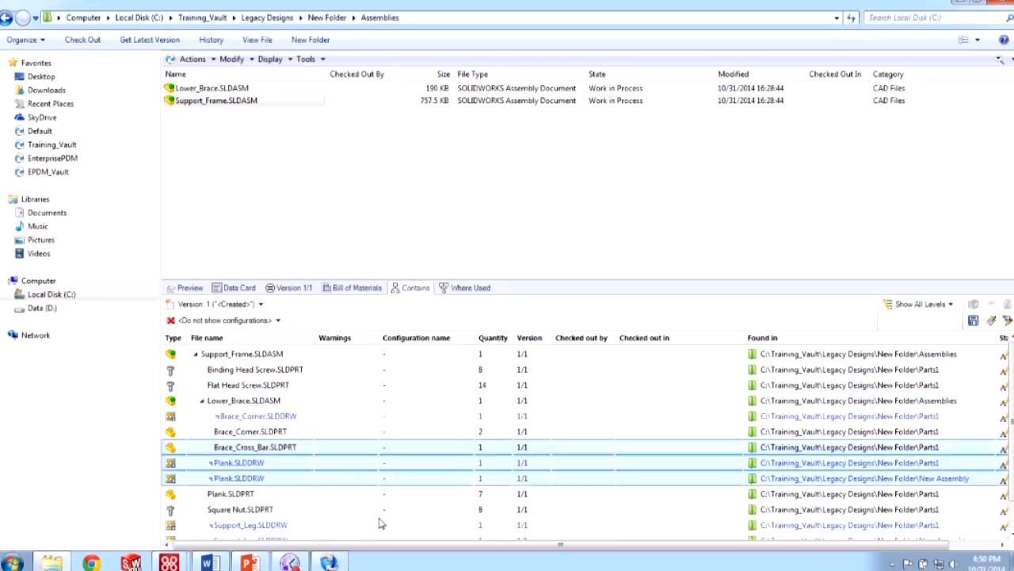
{"action": "left_click", "coordinate": [329, 563]}
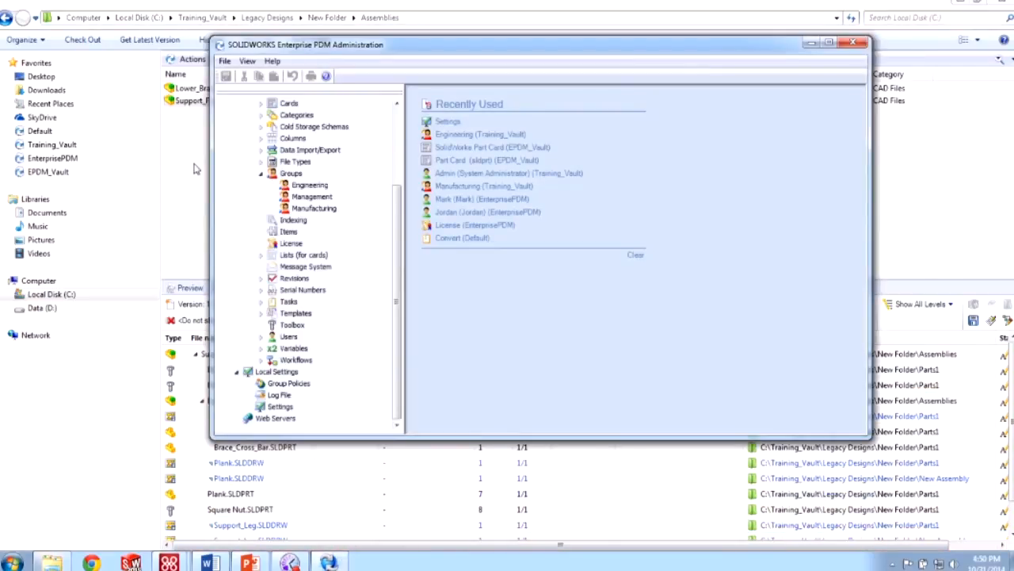
- Collapse Groups, expand File Types in the vault tree, and select the sldasm file type
{"action": "left_click_drag", "start_coordinate": [394, 263], "coordinate": [404, 230]}
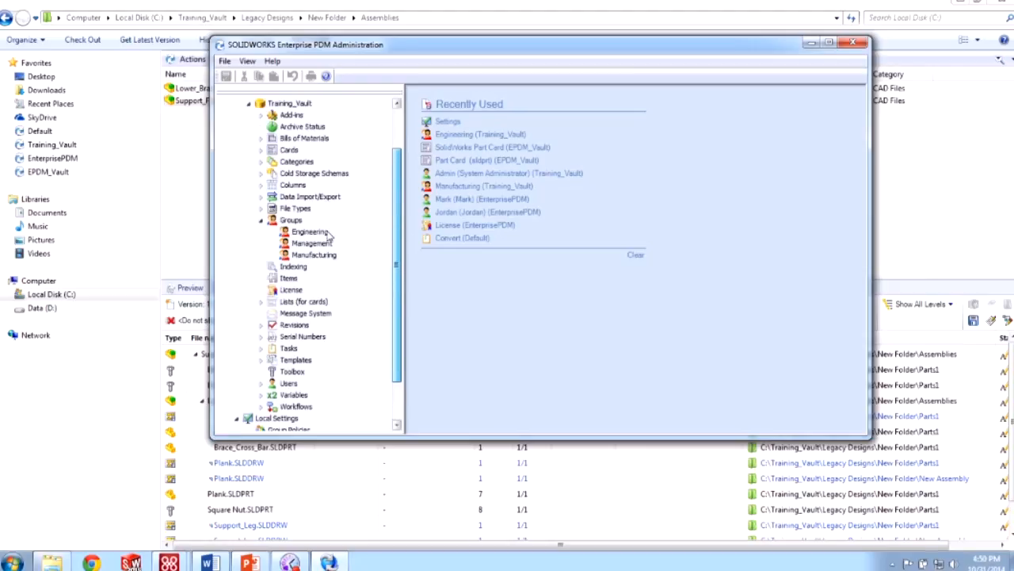
{"action": "left_click", "coordinate": [262, 221]}
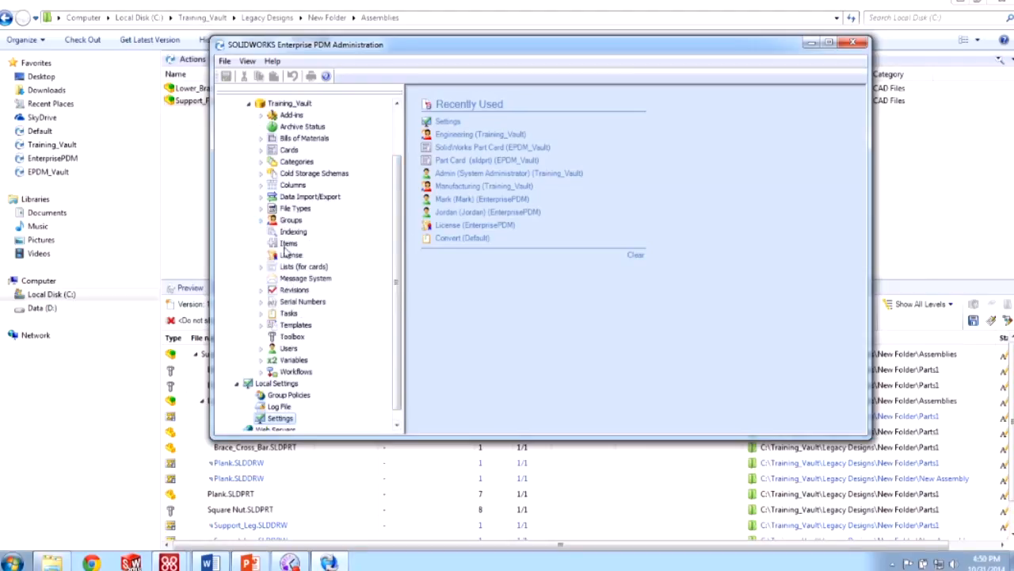
{"action": "left_click", "coordinate": [277, 210]}
{"action": "left_click", "coordinate": [262, 209]}
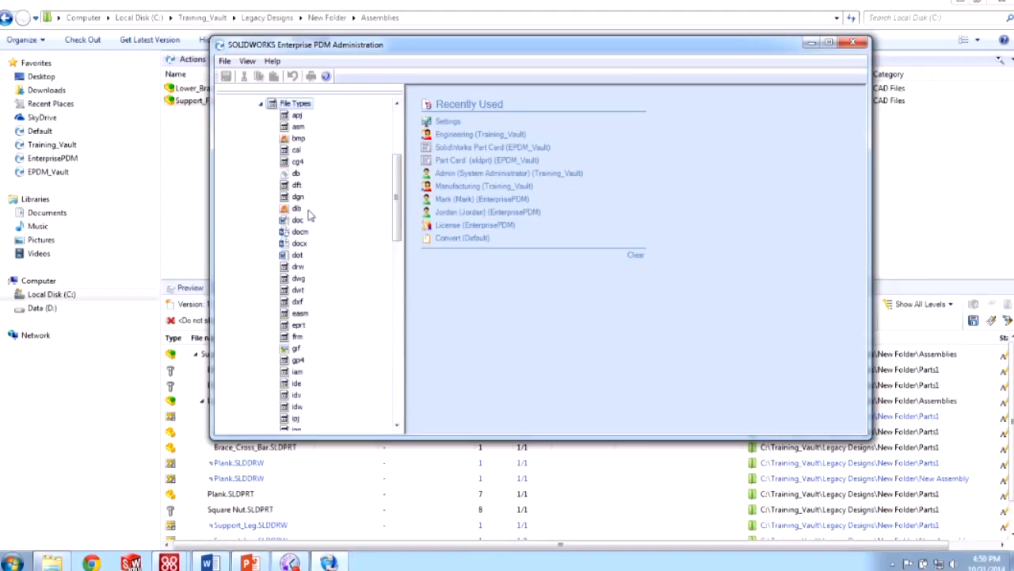
{"action": "left_click_drag", "start_coordinate": [391, 199], "coordinate": [396, 299]}
{"action": "left_click", "coordinate": [300, 348]}
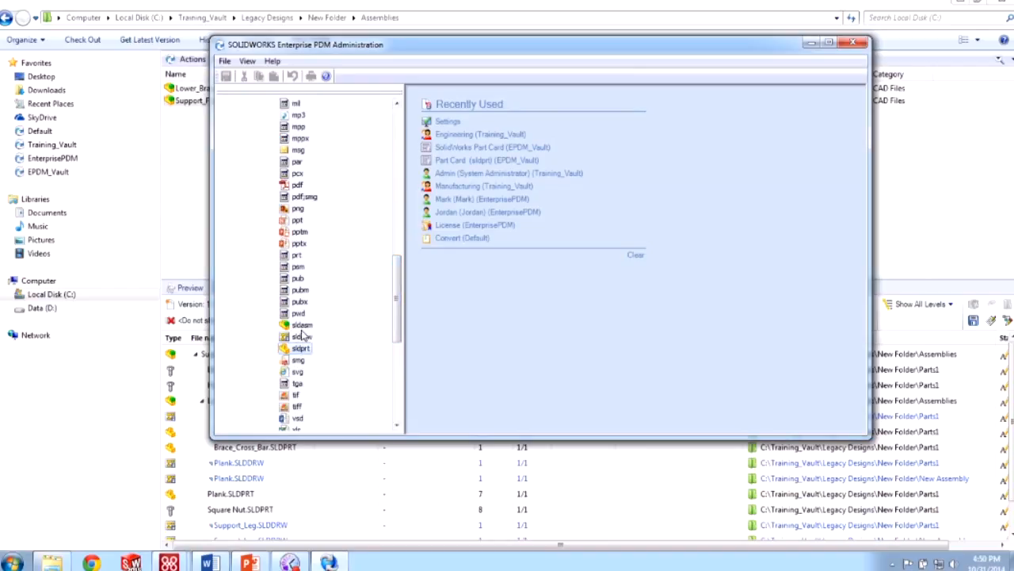
{"action": "left_click", "coordinate": [302, 326]}
- Review the sldasm file type properties, close them unchanged, and minimize Administration
{"action": "right_click", "coordinate": [301, 329]}
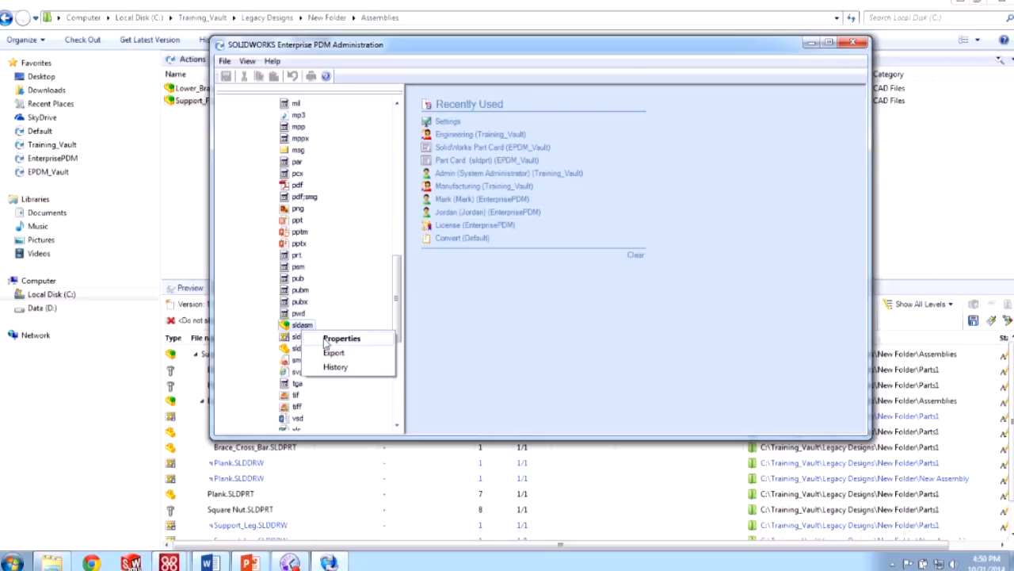
{"action": "left_click", "coordinate": [327, 340]}
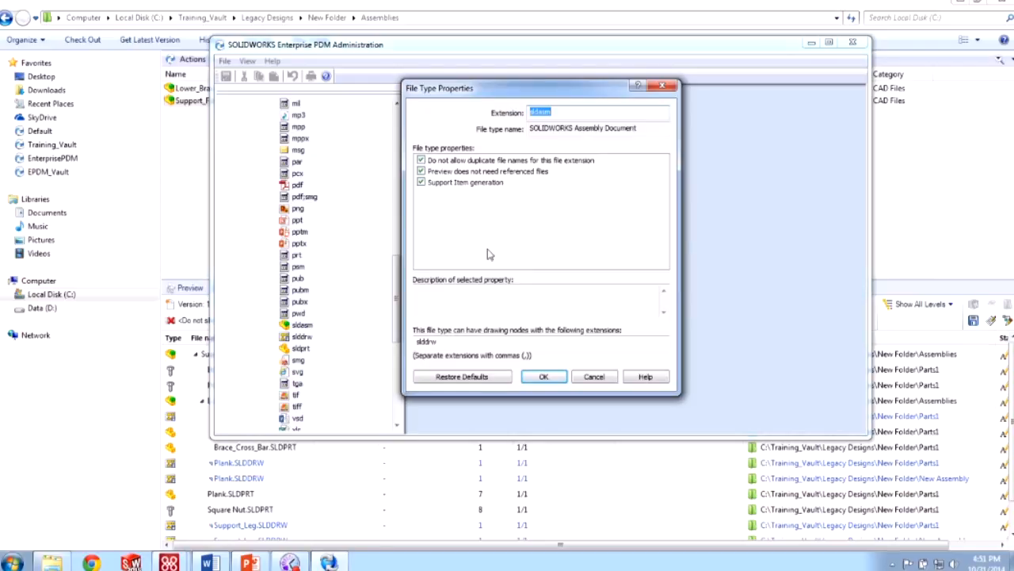
{"action": "left_click", "coordinate": [421, 160]}
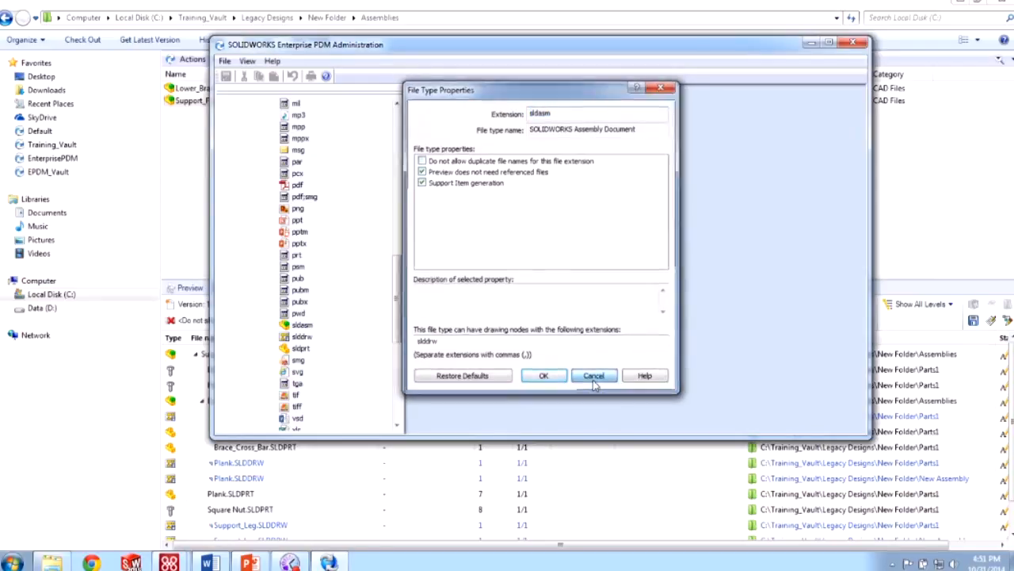
{"action": "left_click", "coordinate": [594, 377]}
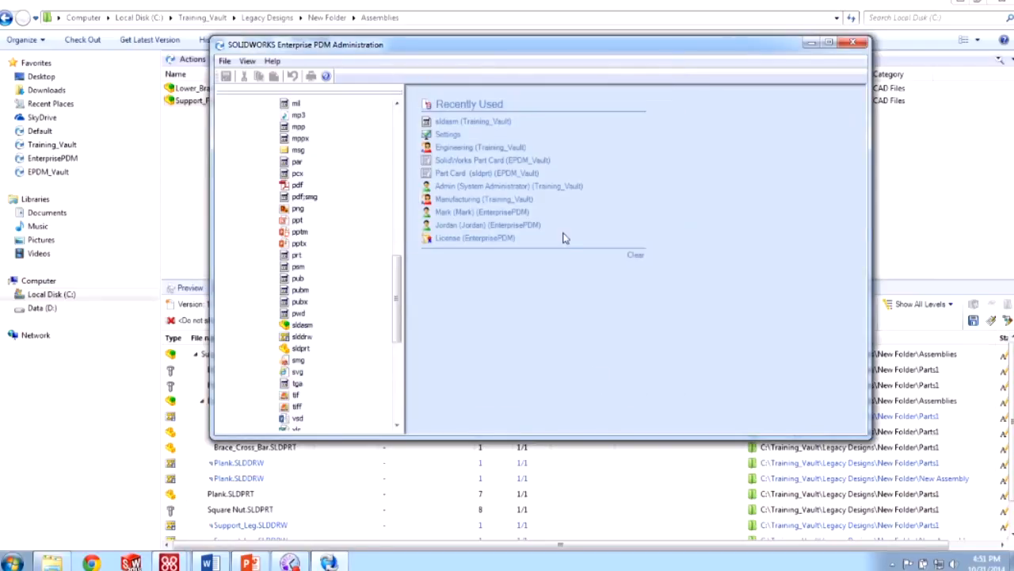
{"action": "left_click", "coordinate": [808, 42]}
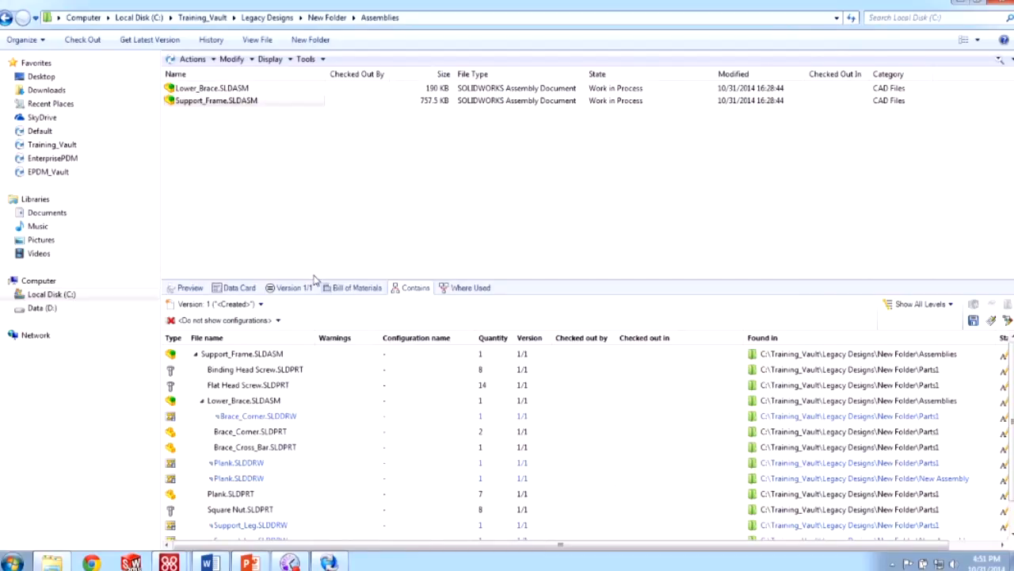
- Show Support_Frame's data card and compare its @, mahogony and teak configuration tabs
{"action": "left_click", "coordinate": [253, 288]}
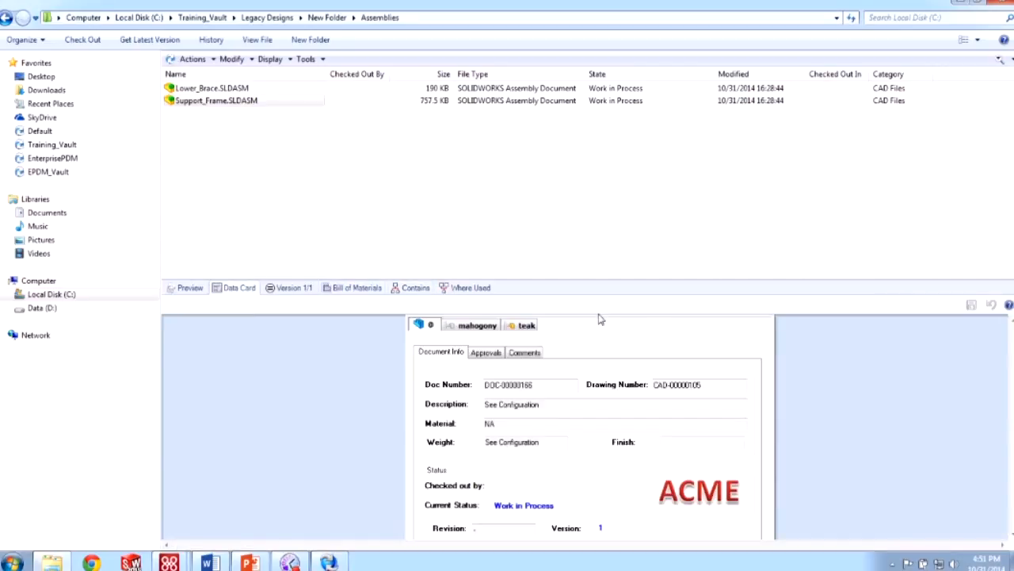
{"action": "left_click", "coordinate": [474, 328]}
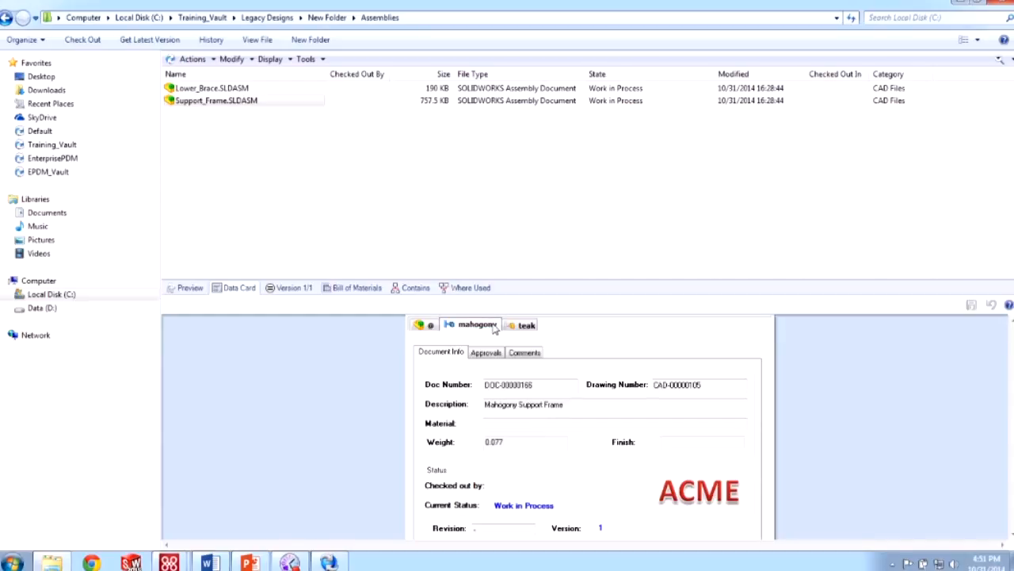
{"action": "left_click", "coordinate": [510, 329]}
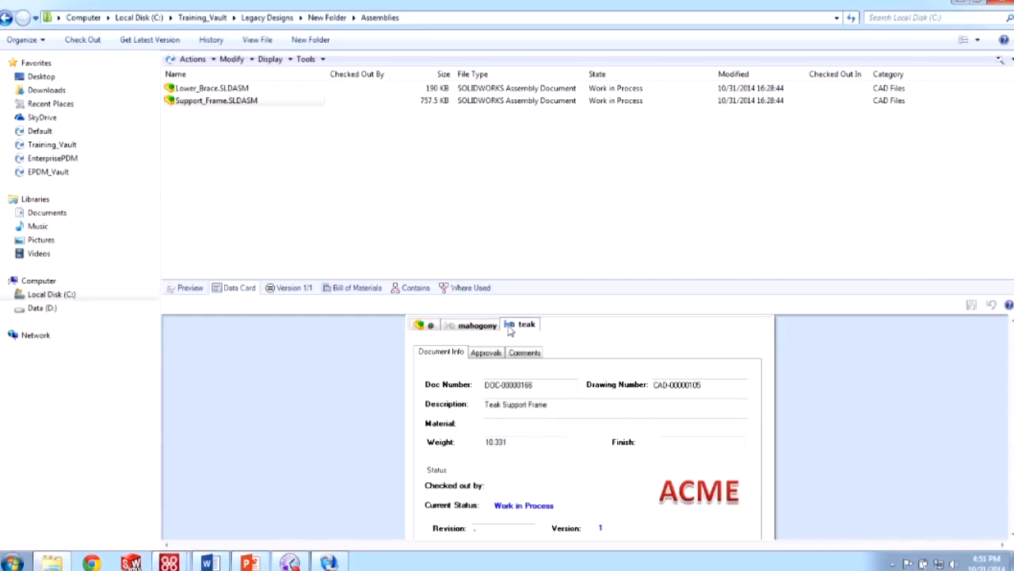
{"action": "left_click", "coordinate": [432, 327]}
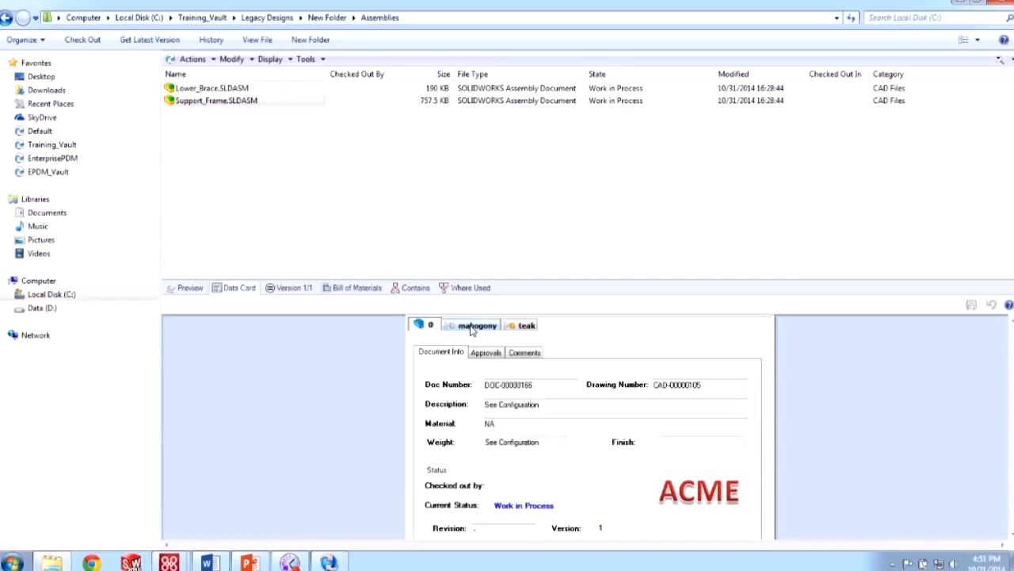
{"action": "left_click", "coordinate": [474, 328]}
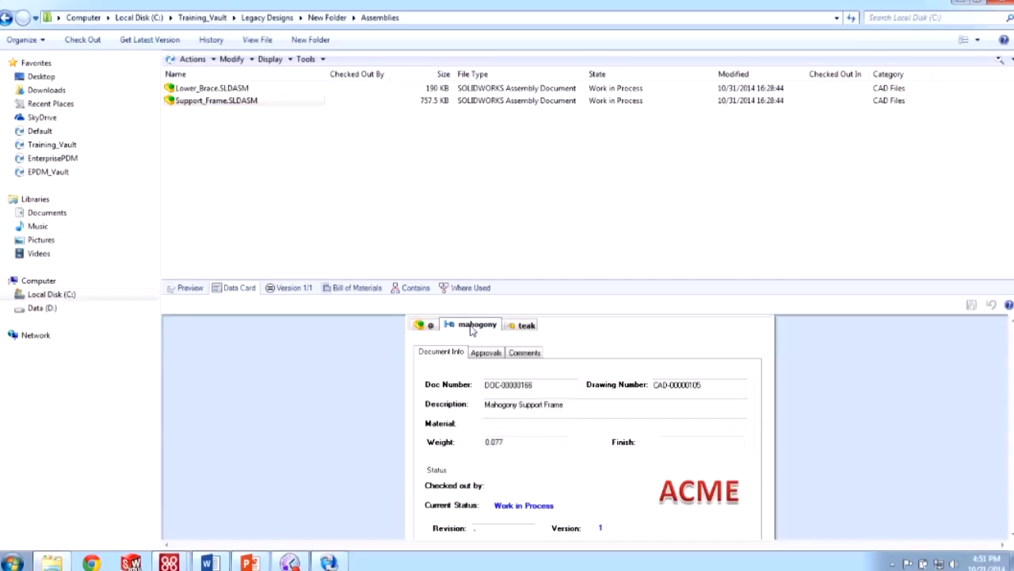
{"action": "left_click", "coordinate": [512, 328]}
{"action": "left_click", "coordinate": [489, 327]}
- Enlarge the data card pane and compare Lower_Brace.SLDASM's @ and Default configuration values
{"action": "left_click_drag", "start_coordinate": [535, 284], "coordinate": [543, 228]}
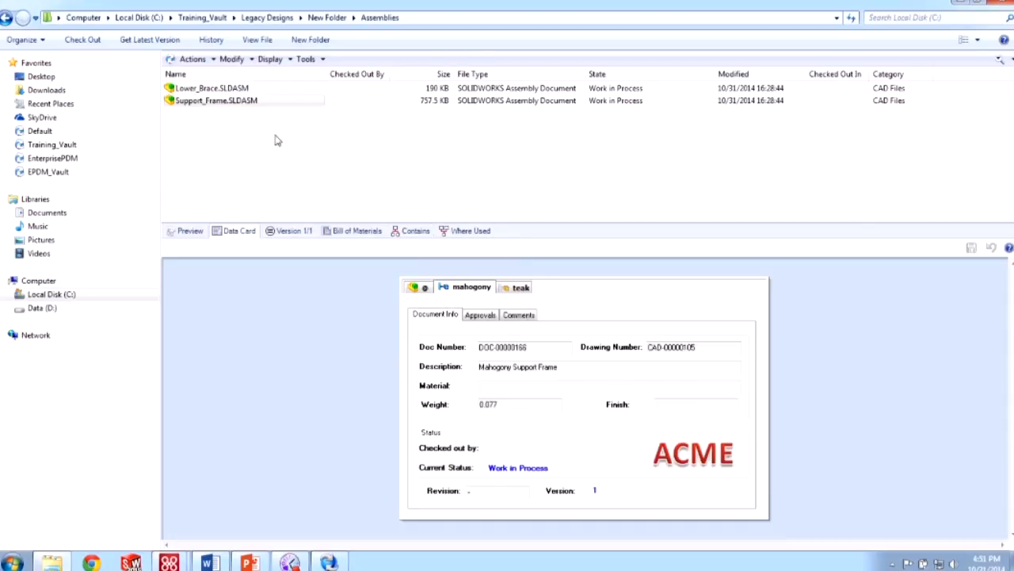
{"action": "left_click", "coordinate": [268, 90]}
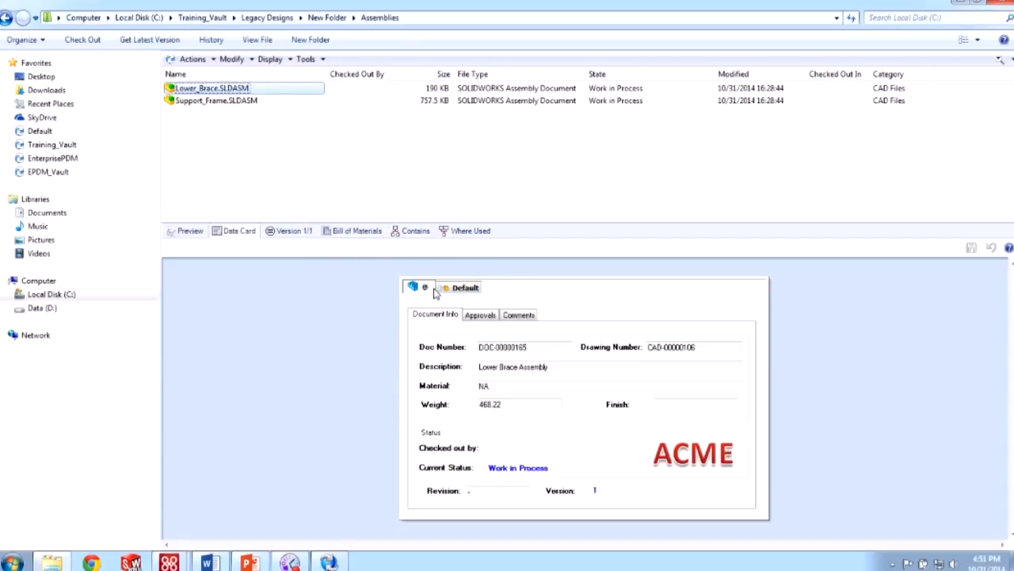
{"action": "left_click", "coordinate": [464, 287]}
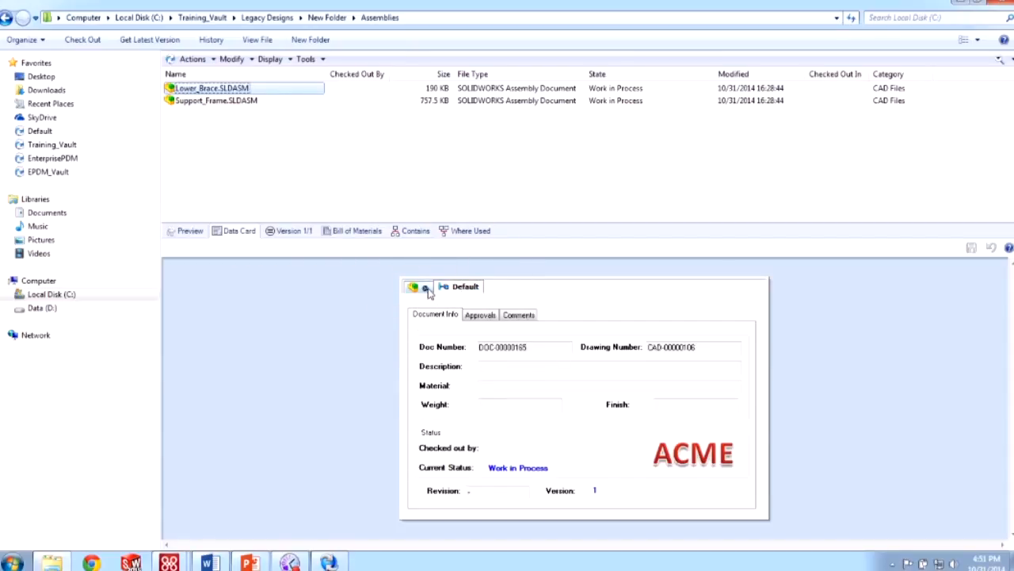
{"action": "left_click", "coordinate": [428, 290]}
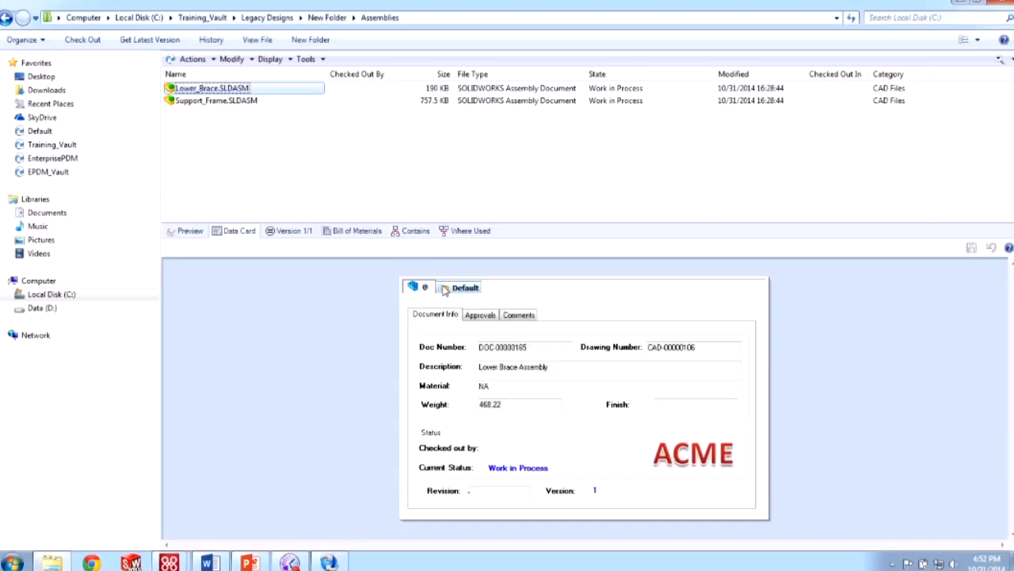
{"action": "left_click", "coordinate": [465, 290]}
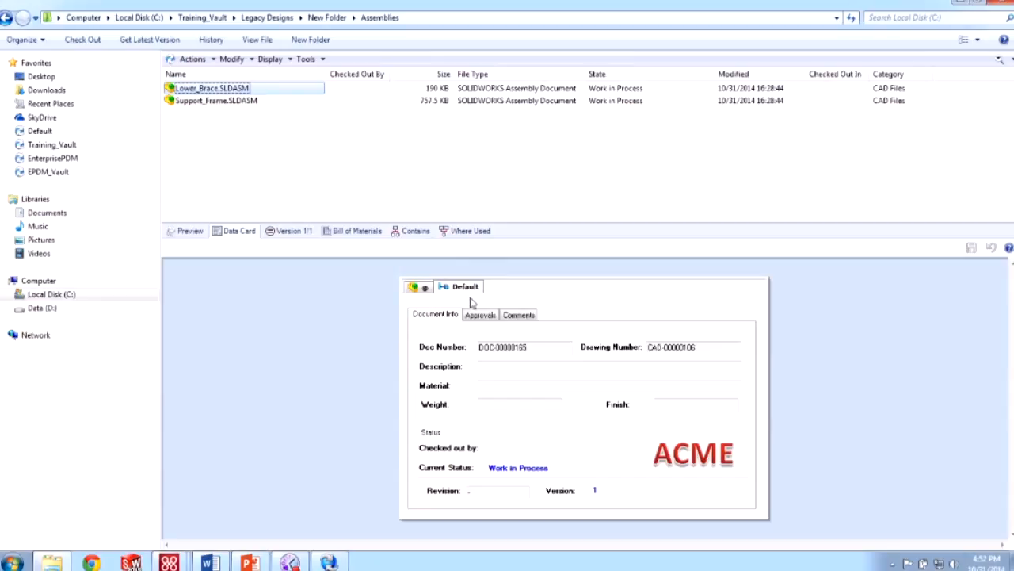
{"action": "left_click", "coordinate": [414, 289]}
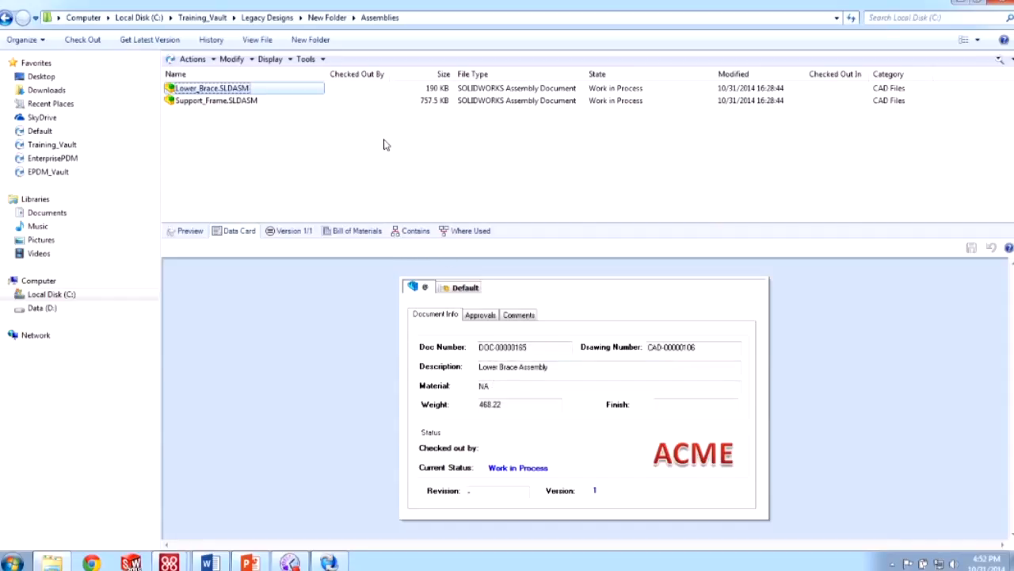
- Turn on 'Set focus to active configuration' and verify Support_Frame opens on teak, Lower_Brace on Default
{"action": "left_click", "coordinate": [269, 60]}
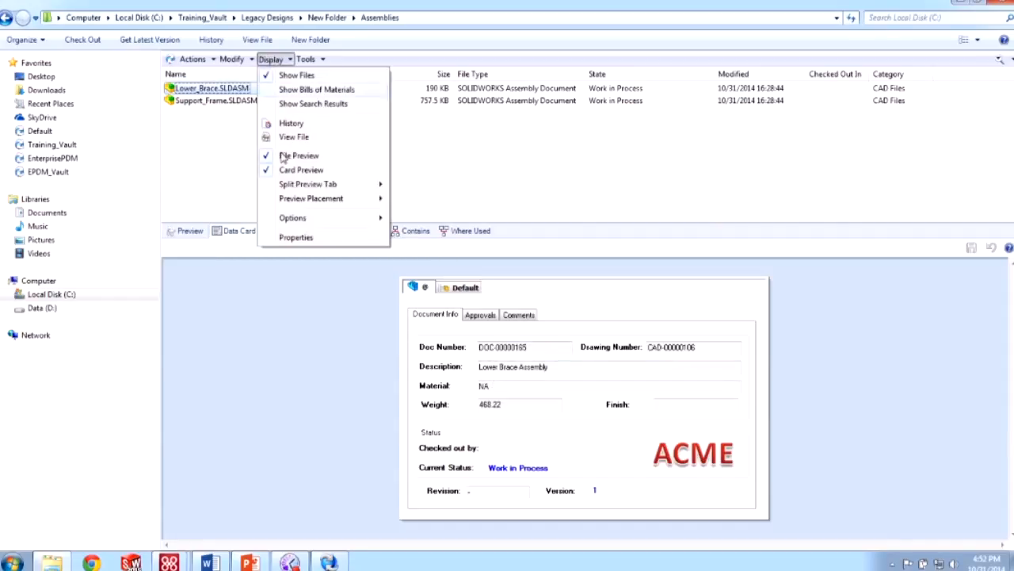
{"action": "mouse_move", "coordinate": [312, 220]}
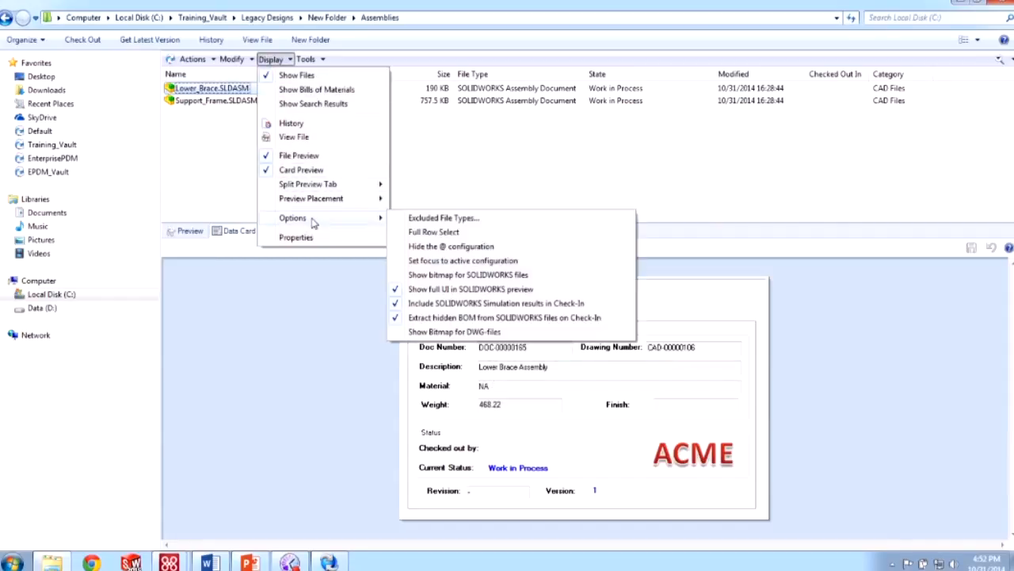
{"action": "left_click", "coordinate": [451, 261]}
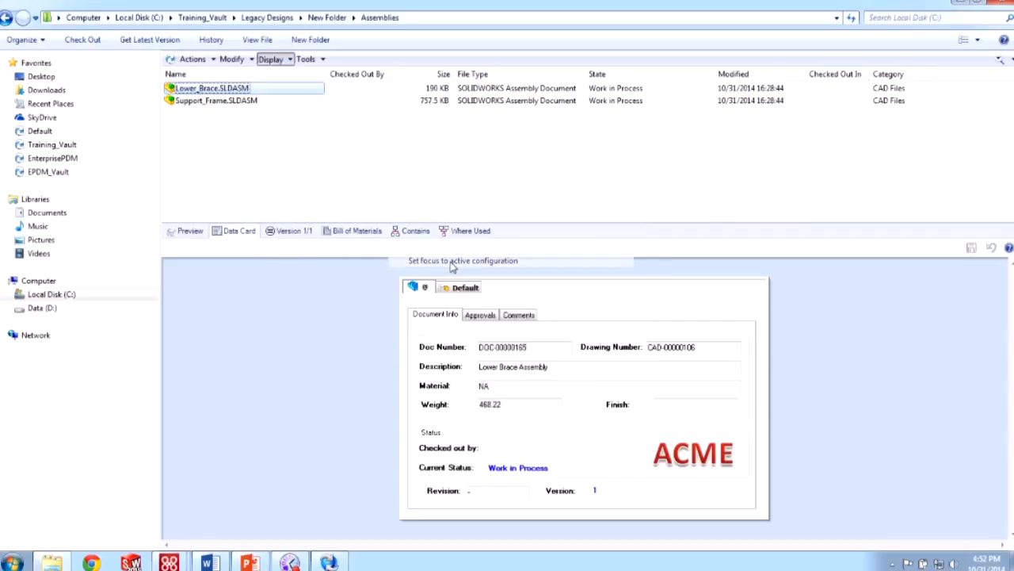
{"action": "left_click", "coordinate": [217, 102]}
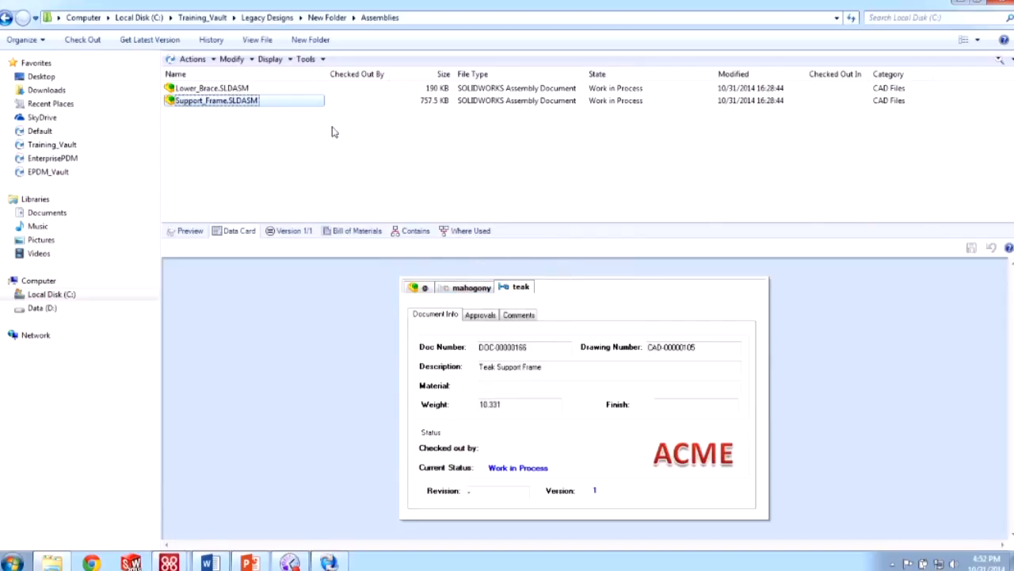
{"action": "left_click", "coordinate": [265, 89]}
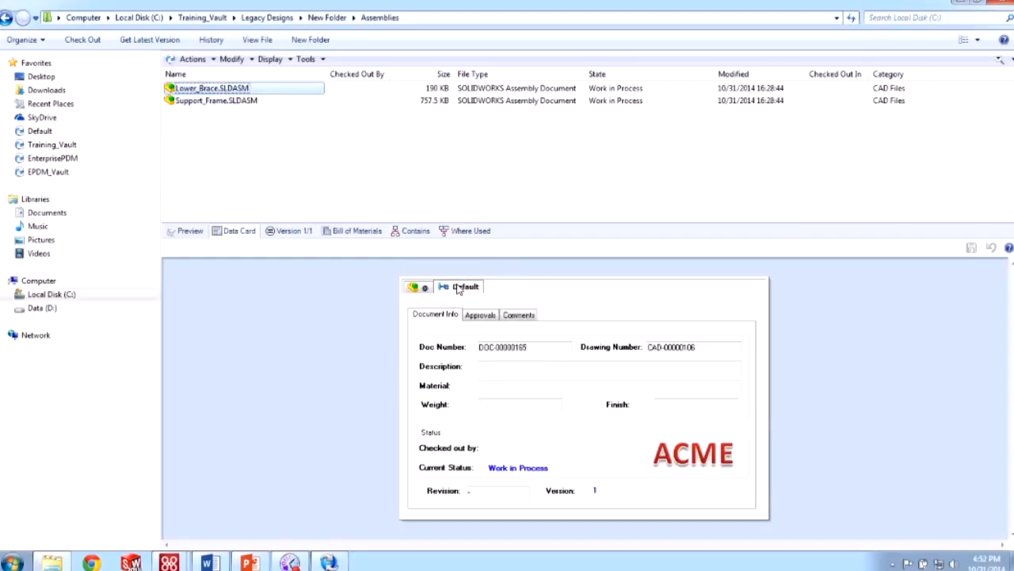
- Compare Lower_Brace's @ and Default tabs, then turn off focusing on the active configuration
{"action": "left_click", "coordinate": [425, 288]}
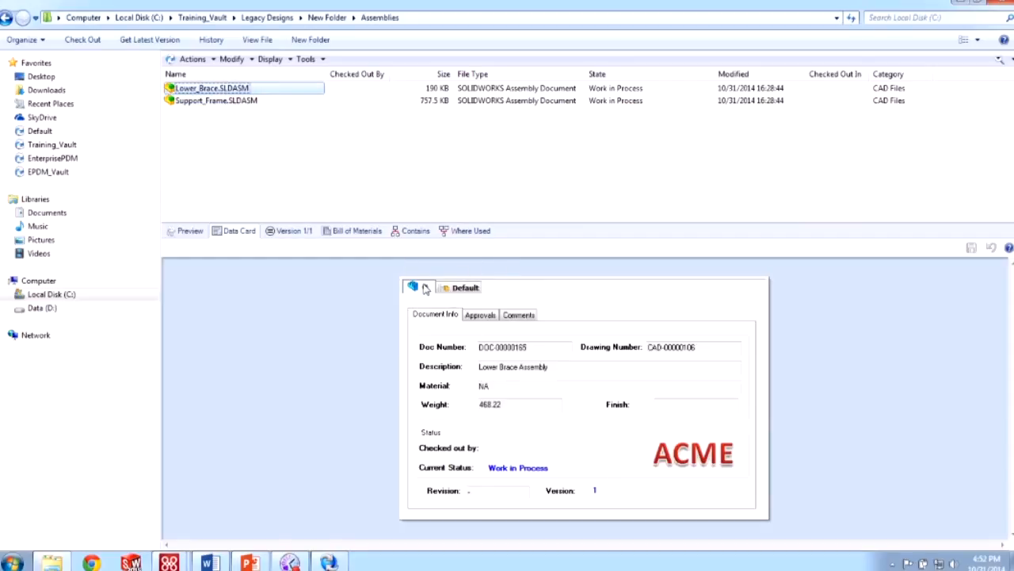
{"action": "left_click", "coordinate": [475, 295]}
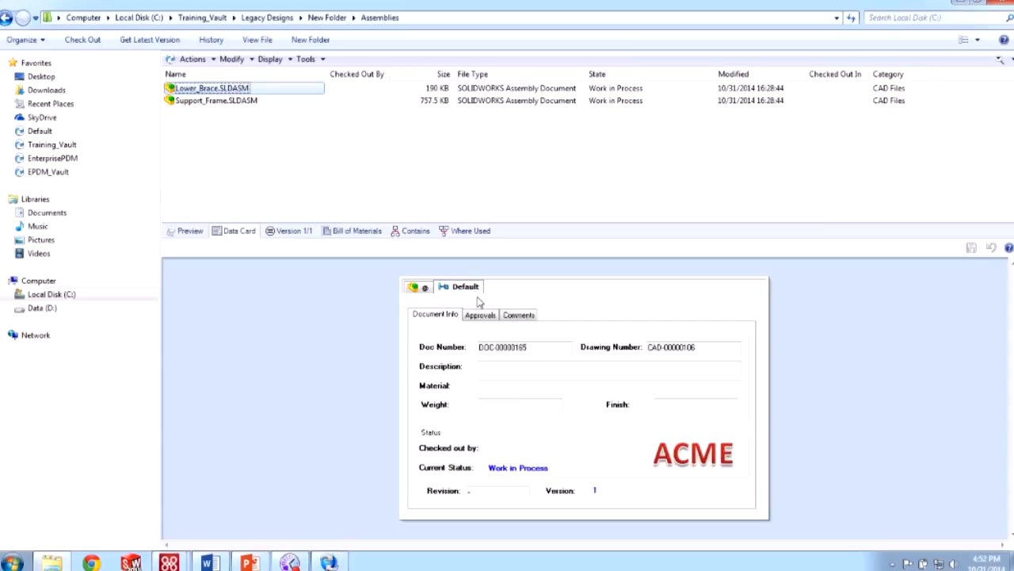
{"action": "left_click", "coordinate": [272, 60]}
{"action": "mouse_move", "coordinate": [337, 217]}
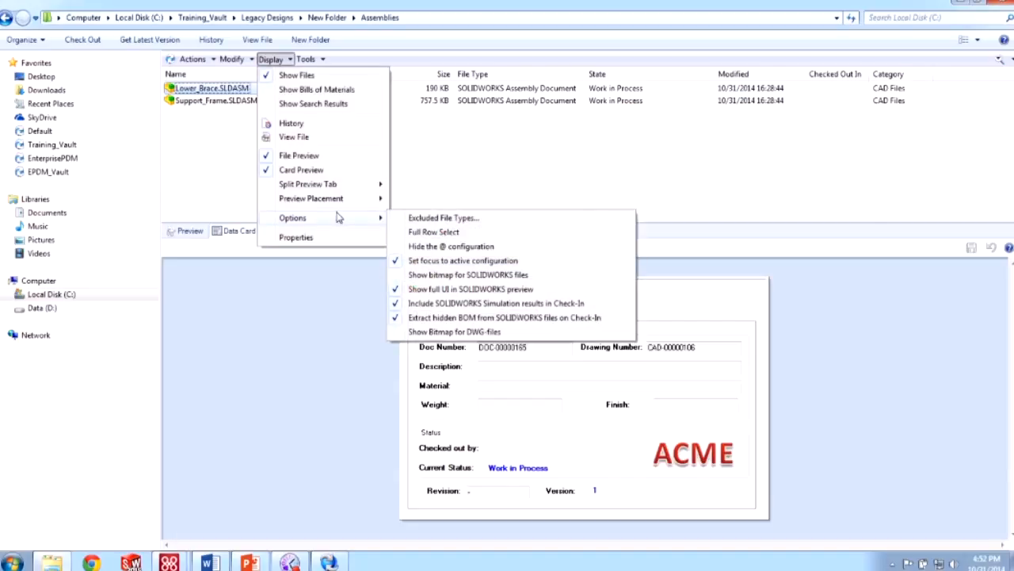
{"action": "key", "text": "ctrl"}
{"action": "left_click", "coordinate": [432, 260]}
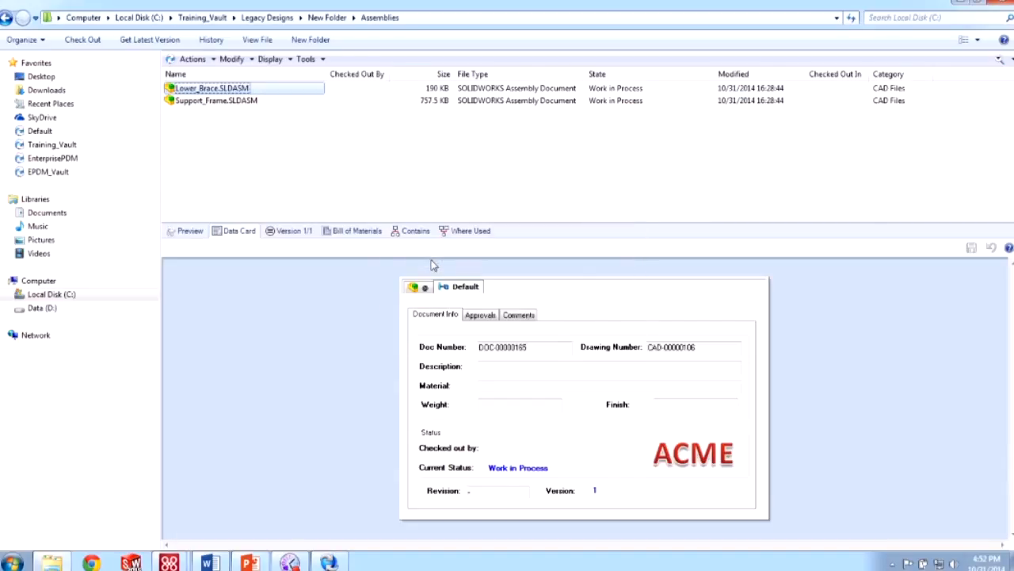
- Confirm Lower_Brace and Support_Frame data cards open on the @ configuration, then launch SOLIDWORKS
{"action": "left_click", "coordinate": [413, 287]}
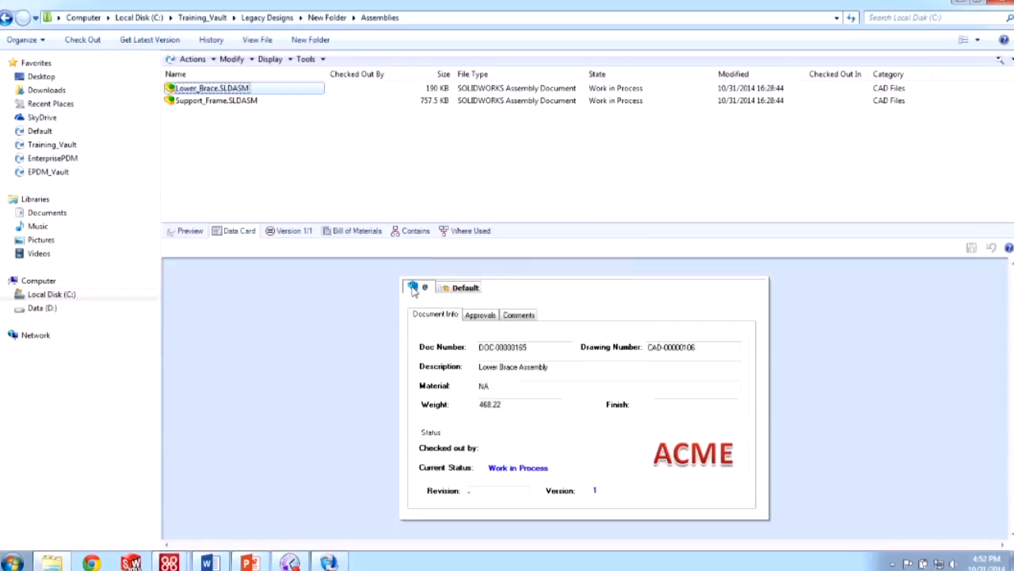
{"action": "left_click", "coordinate": [290, 102]}
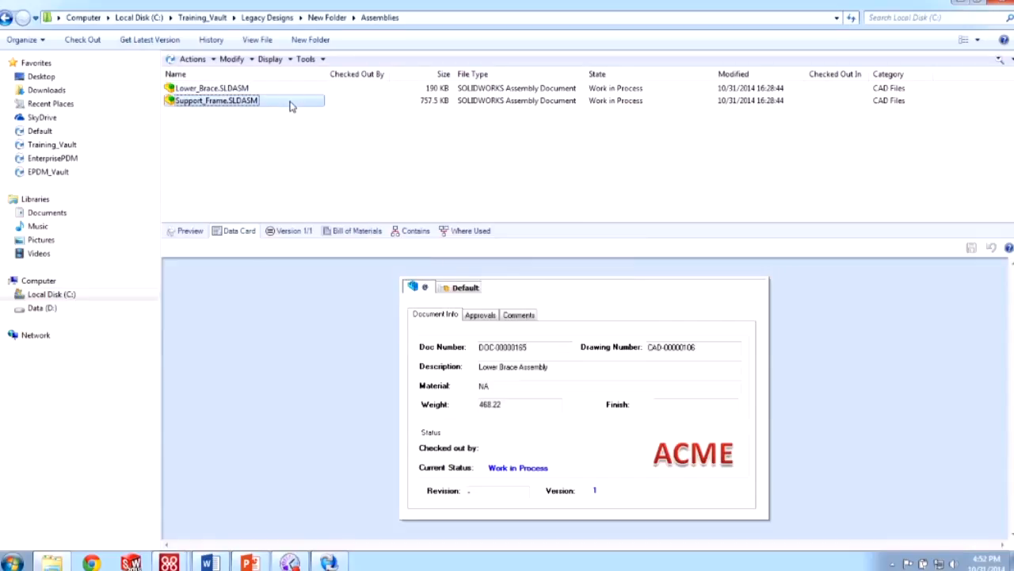
{"action": "left_click", "coordinate": [422, 288]}
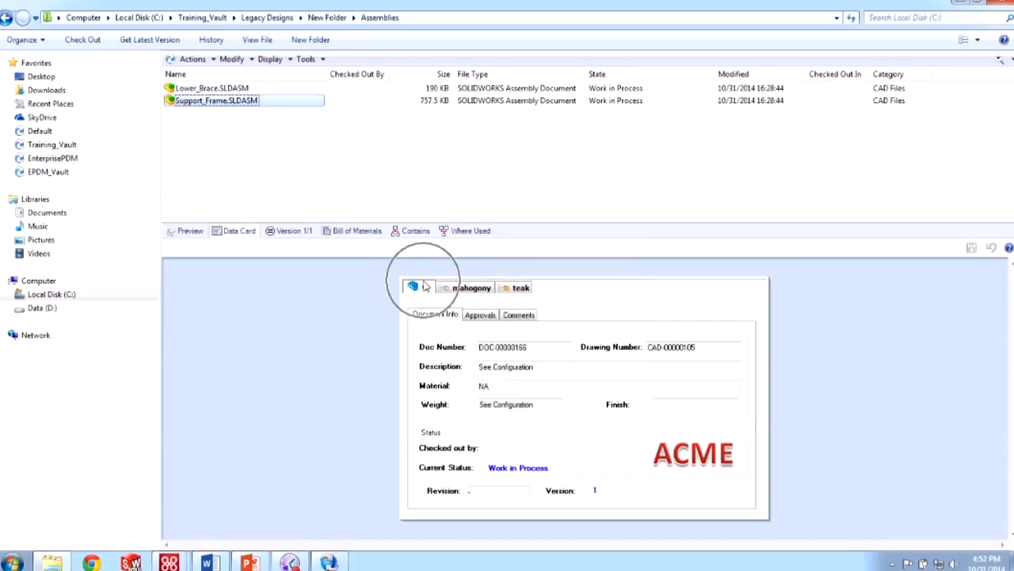
{"action": "left_click", "coordinate": [233, 88]}
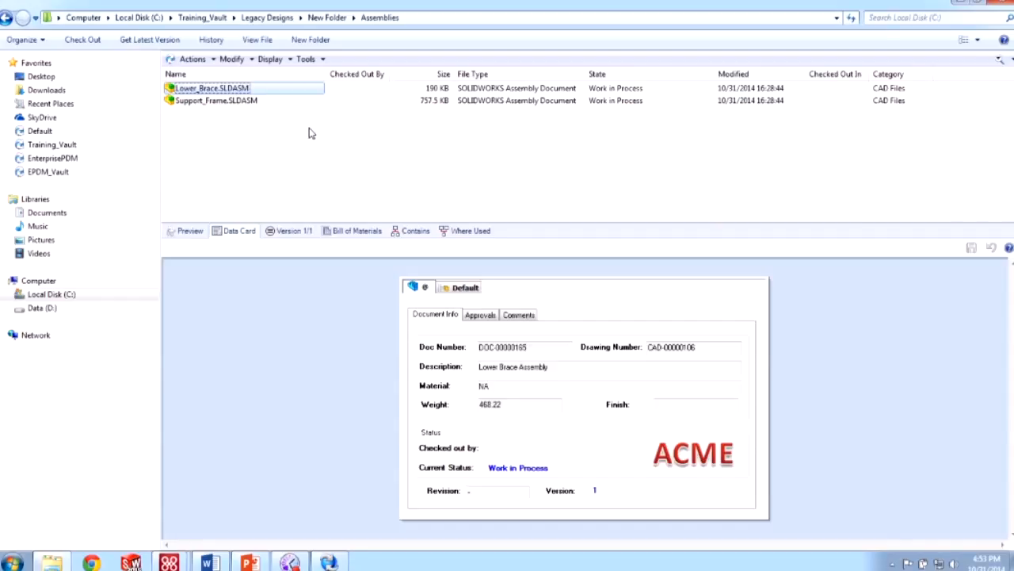
{"action": "left_click", "coordinate": [284, 161]}
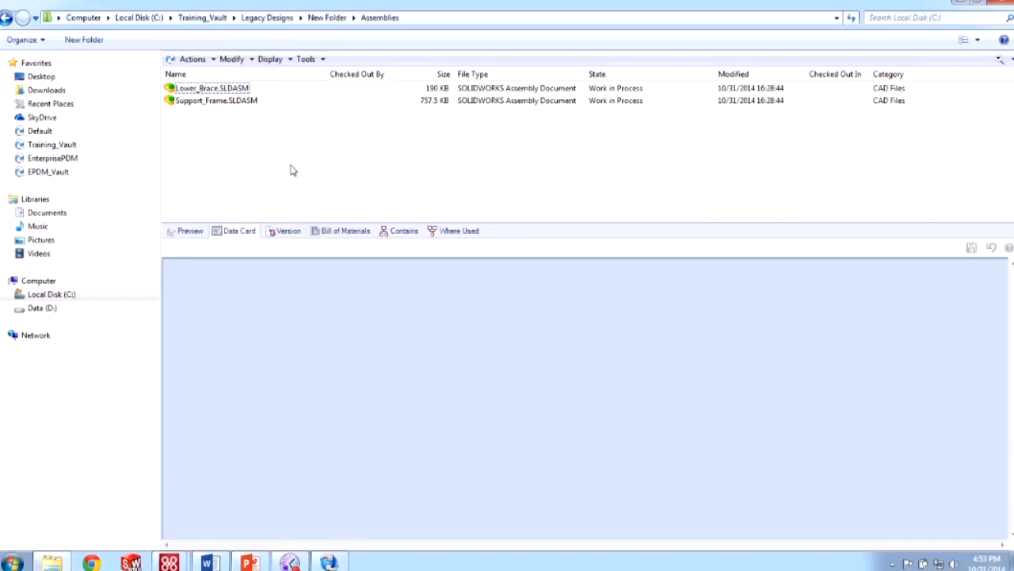
{"action": "left_click", "coordinate": [135, 562]}
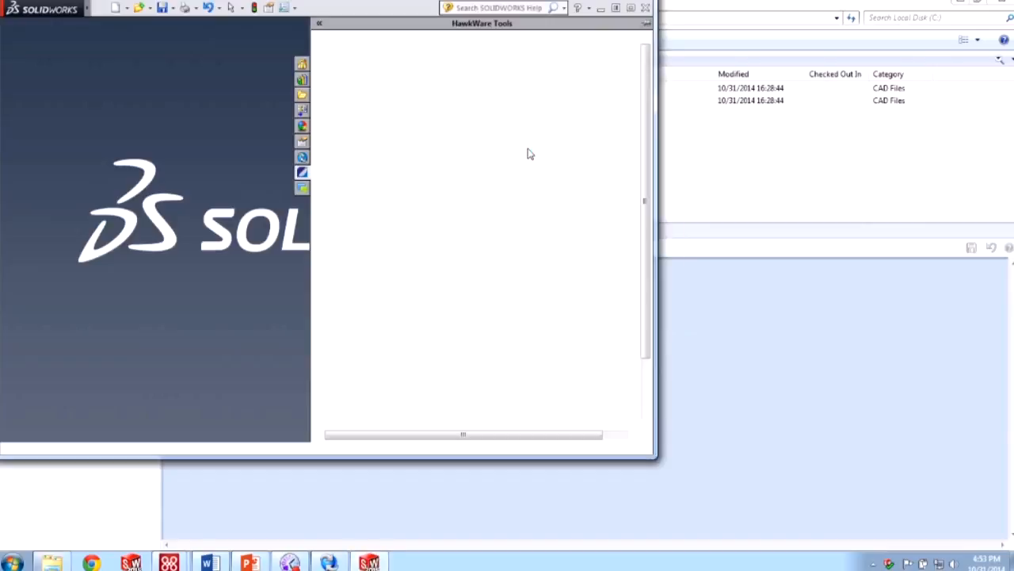
- Maximise SOLIDWORKS, review the Enterprise PDM View Setting warning colours, and accept with OK
{"action": "left_click", "coordinate": [631, 8]}
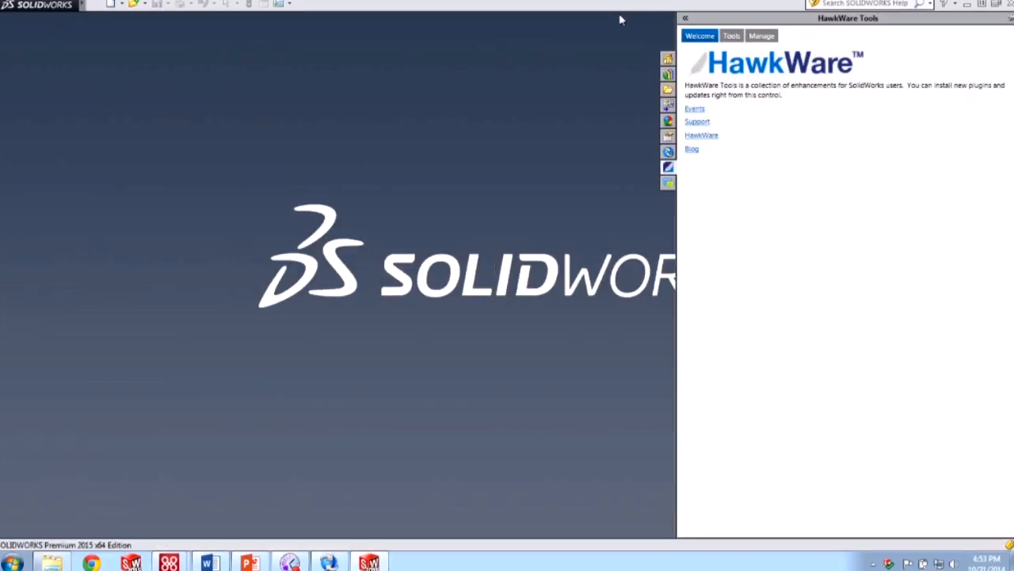
{"action": "mouse_move", "coordinate": [72, 5]}
{"action": "left_click", "coordinate": [122, 5]}
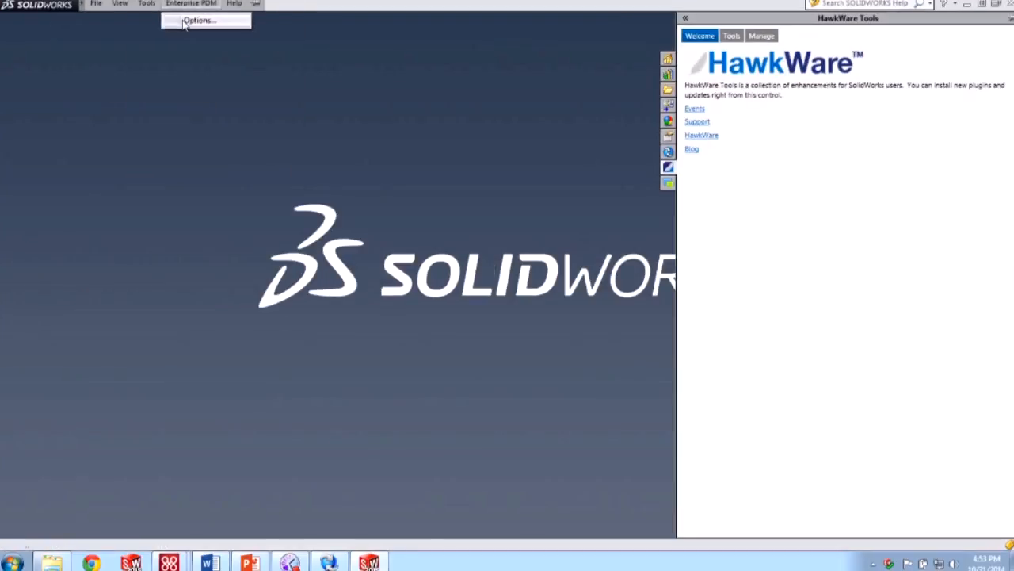
{"action": "left_click", "coordinate": [190, 20]}
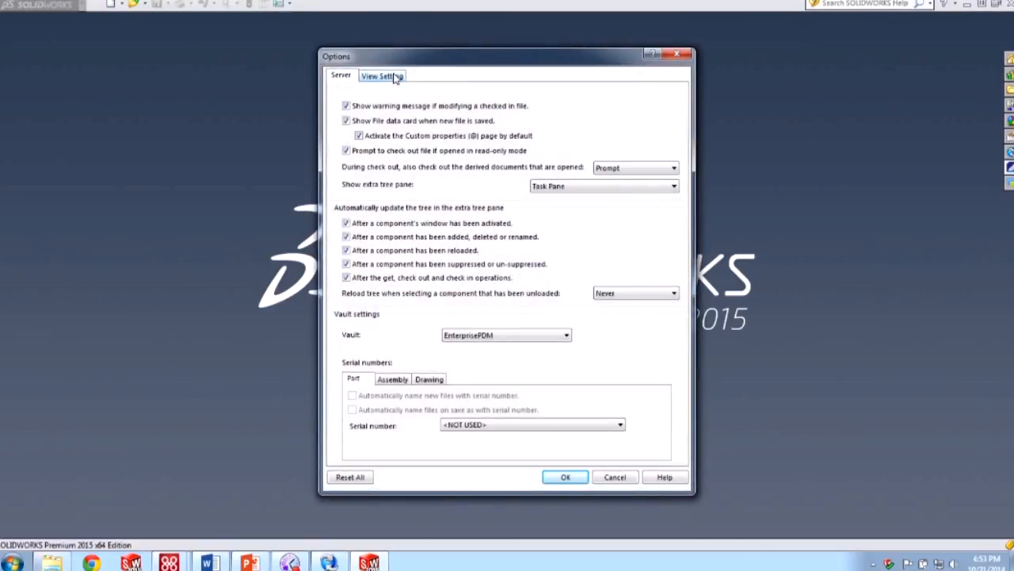
{"action": "left_click", "coordinate": [393, 76]}
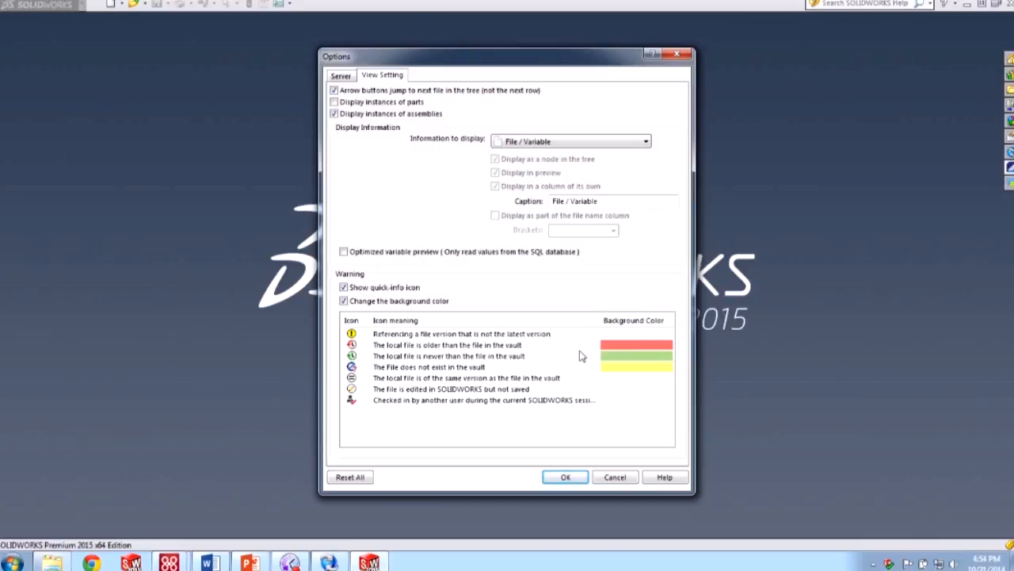
{"action": "left_click", "coordinate": [566, 477]}
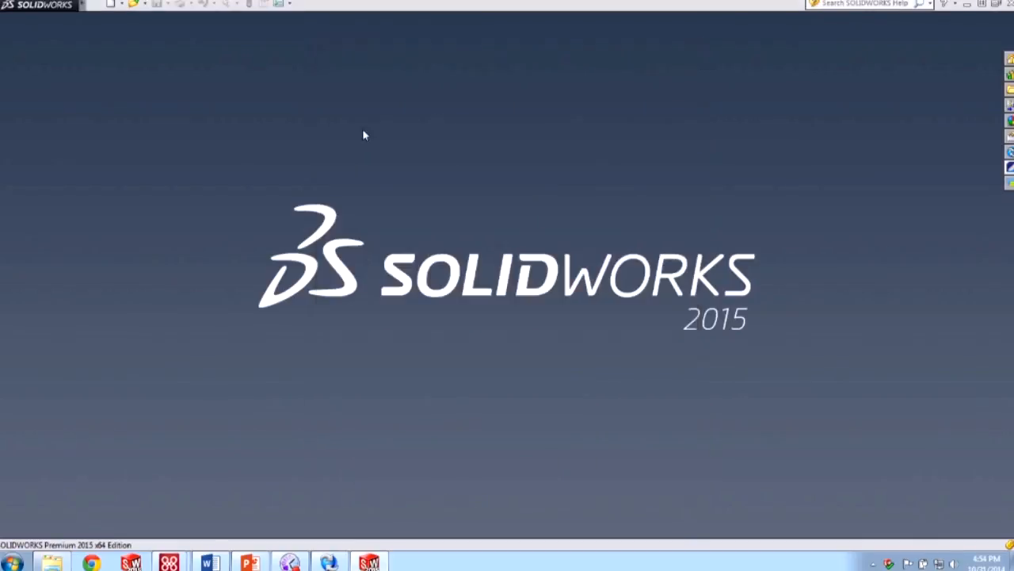
- Browse to Training_Vault > Legacy Designs > New Folder > Assemblies and open assembly SW-100500
{"action": "left_click", "coordinate": [133, 4]}
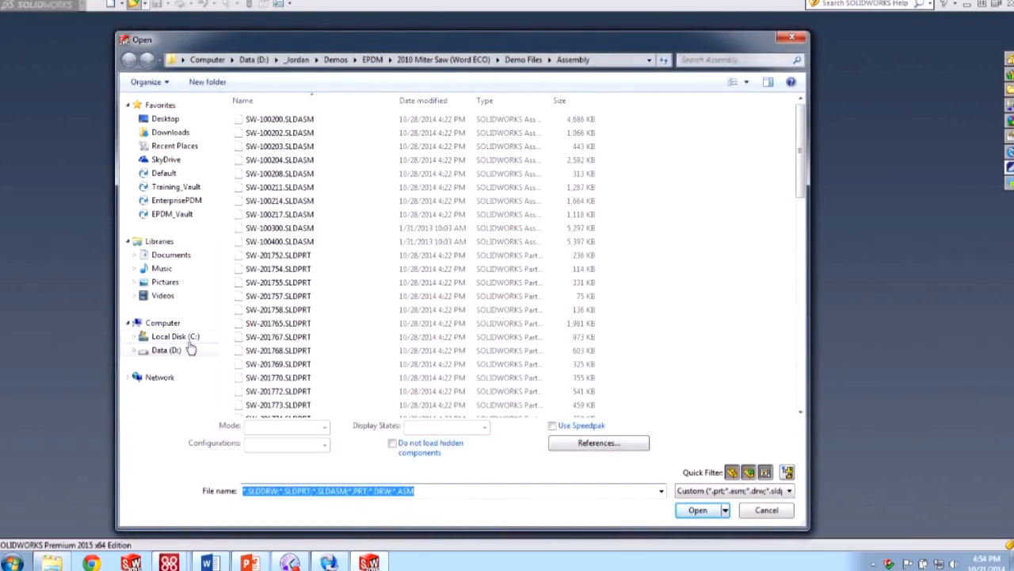
{"action": "left_click", "coordinate": [188, 341]}
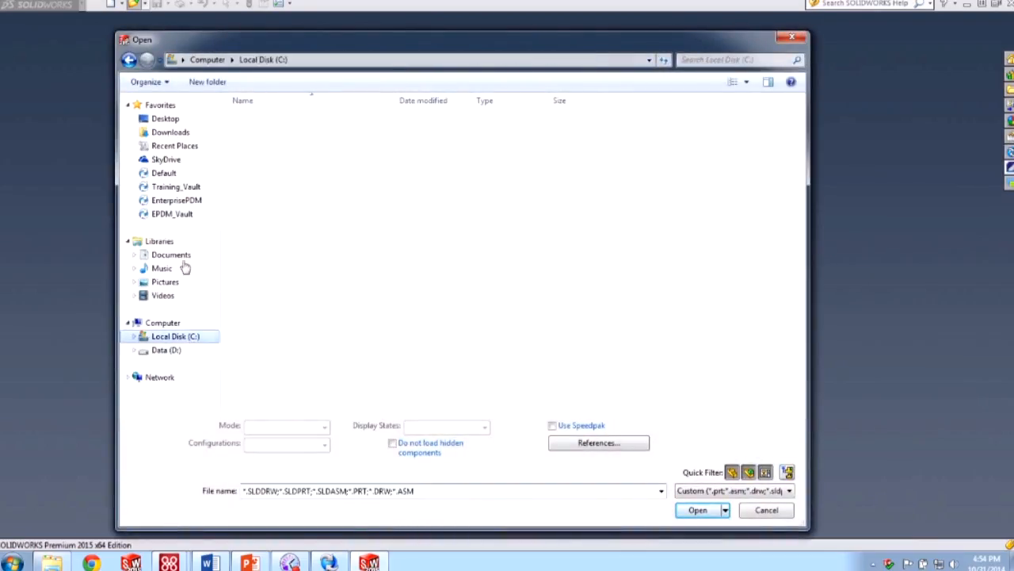
{"action": "left_click", "coordinate": [187, 187]}
{"action": "double_click", "coordinate": [278, 141]}
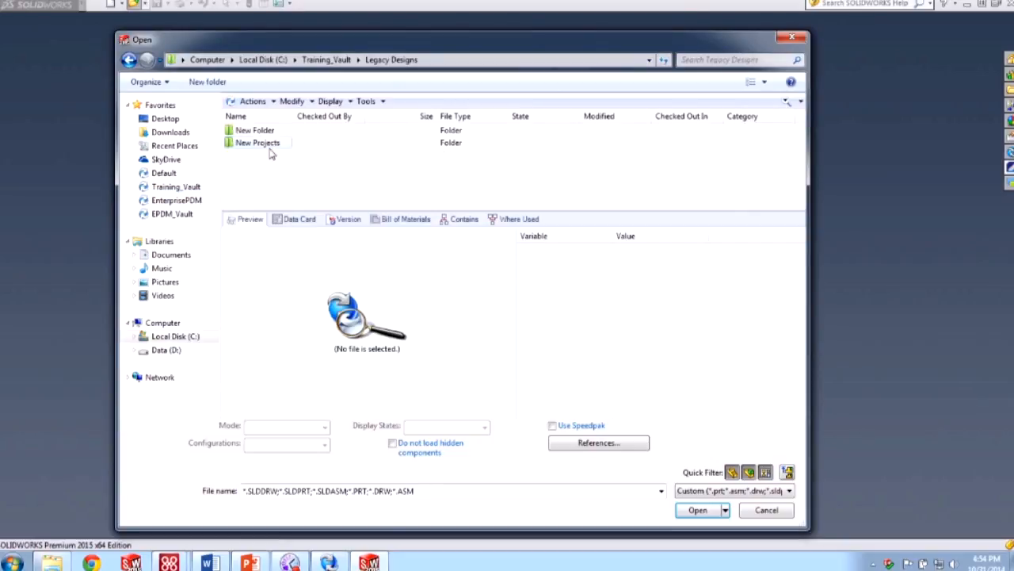
{"action": "double_click", "coordinate": [260, 133]}
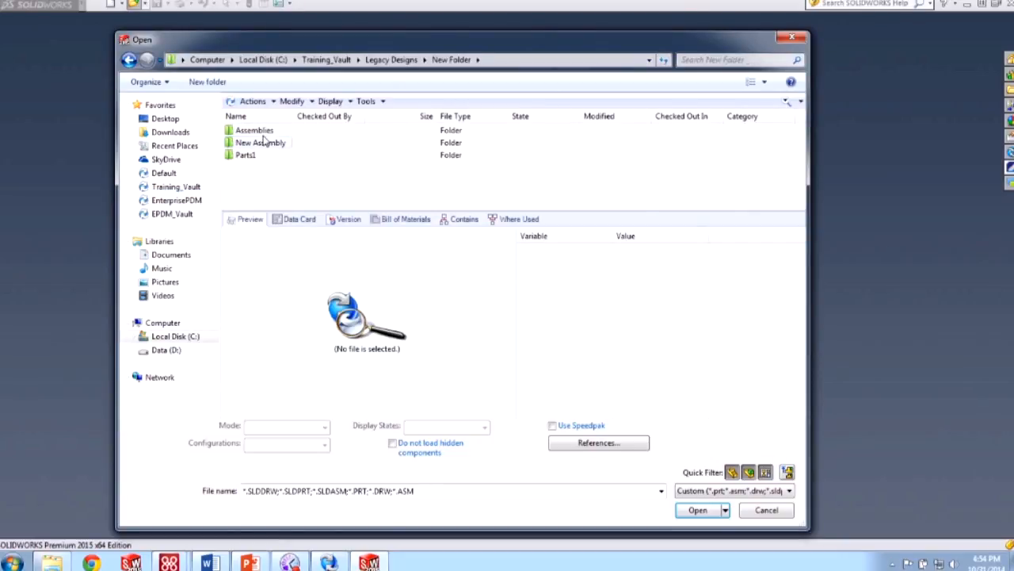
{"action": "left_click", "coordinate": [262, 131]}
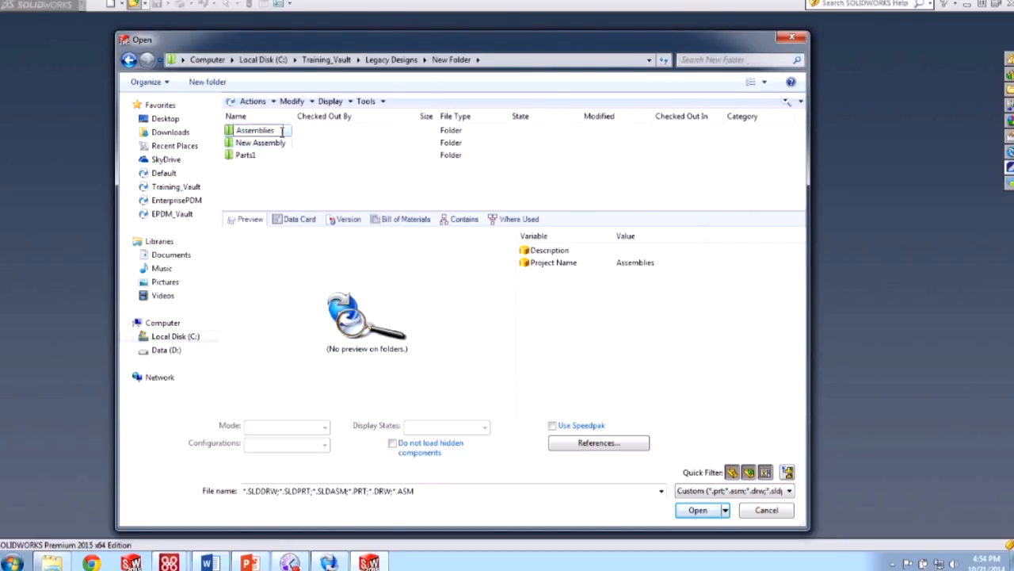
{"action": "double_click", "coordinate": [283, 131]}
{"action": "left_click", "coordinate": [272, 142]}
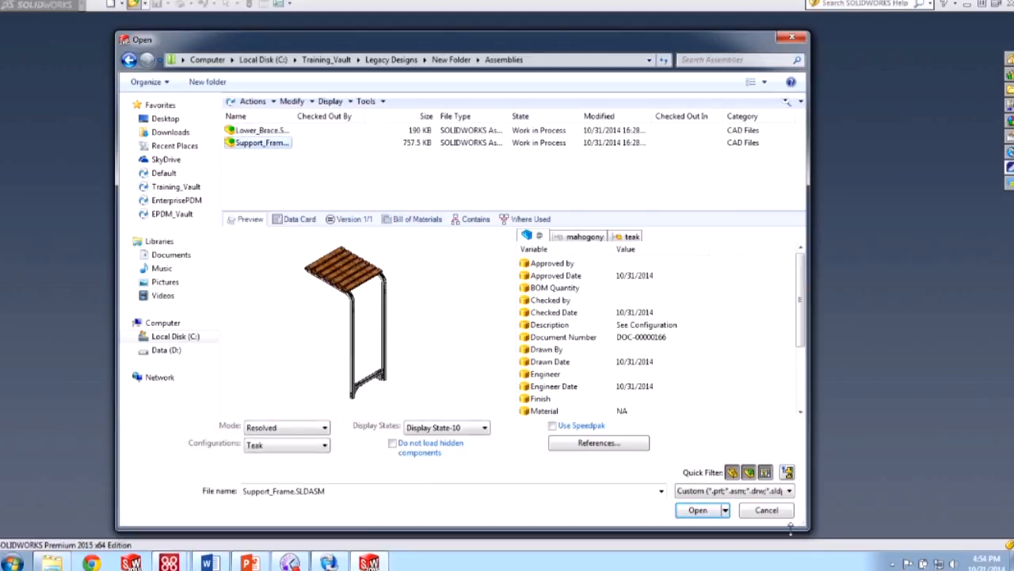
{"action": "left_click", "coordinate": [697, 510]}
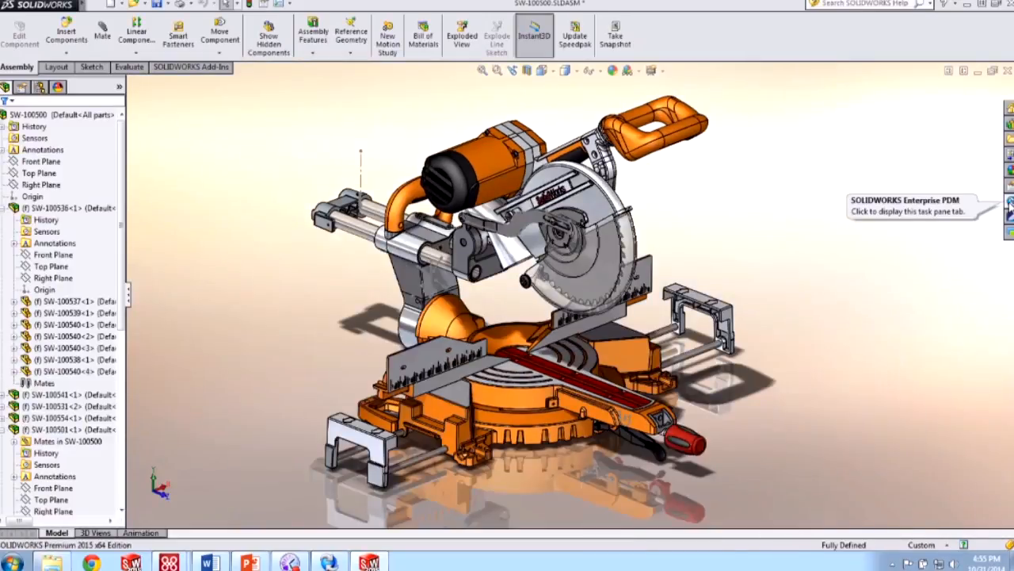
- In the Enterprise PDM task pane, get version 2 of component SW-100535
{"action": "left_click", "coordinate": [1008, 216]}
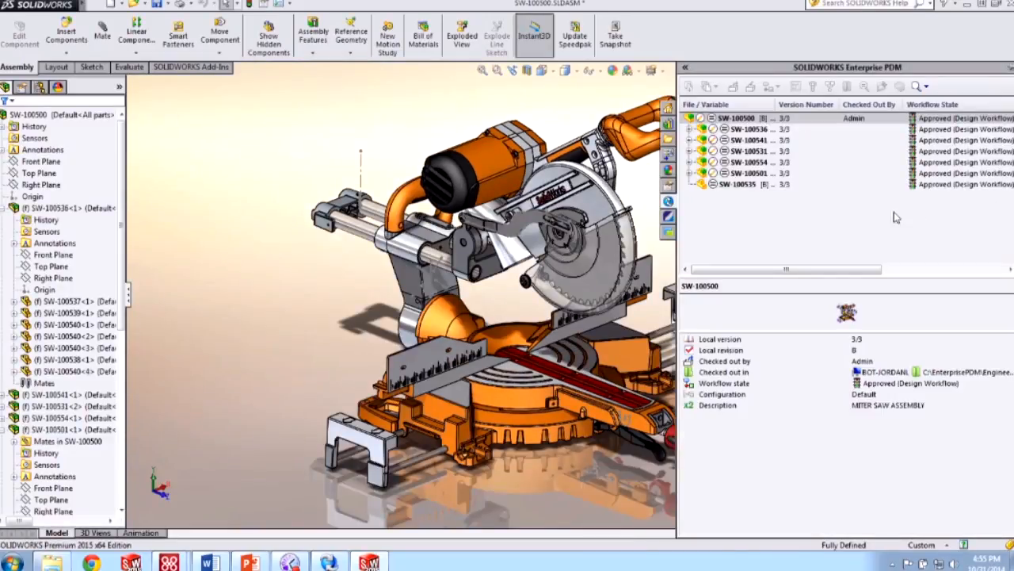
{"action": "left_click", "coordinate": [732, 183]}
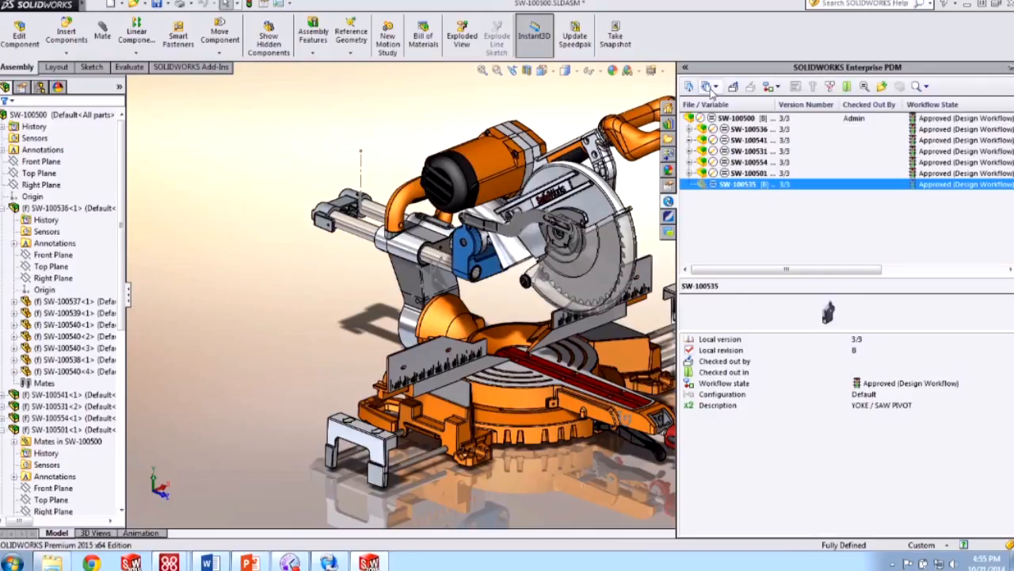
{"action": "left_click", "coordinate": [714, 86]}
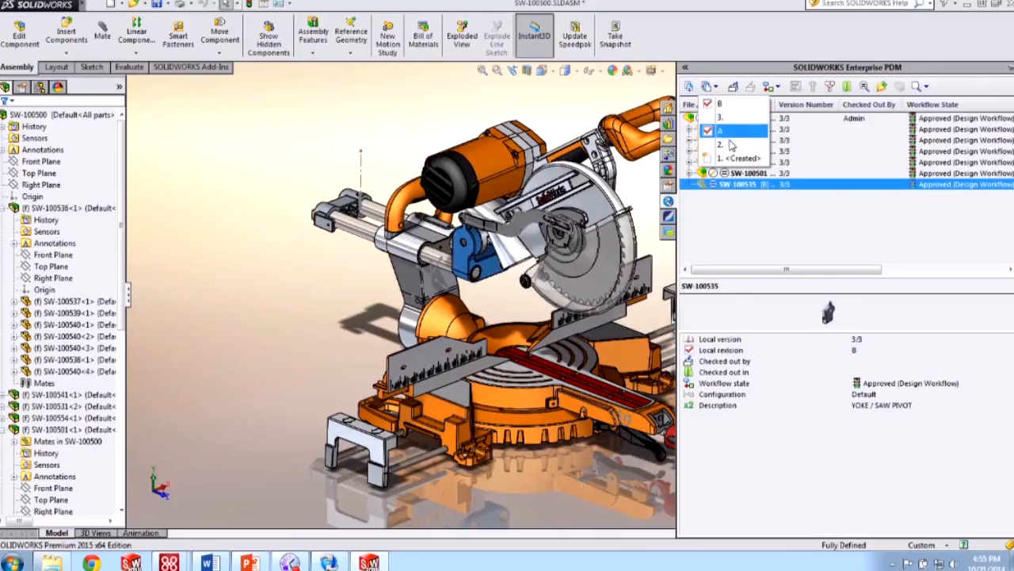
{"action": "left_click", "coordinate": [730, 145]}
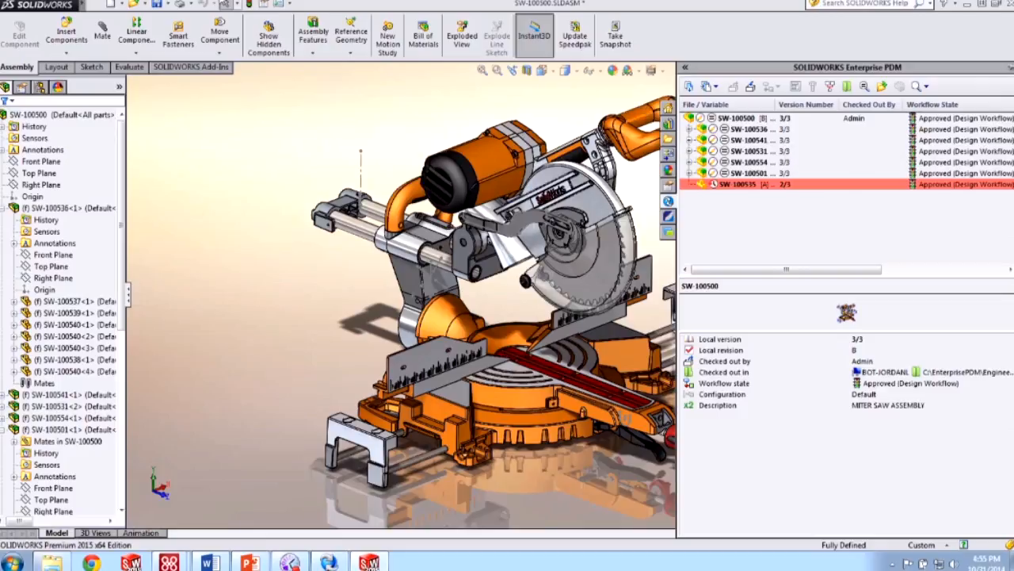
- Check the PDM Options View Setting tab and cancel without changes
{"action": "left_click", "coordinate": [234, 4]}
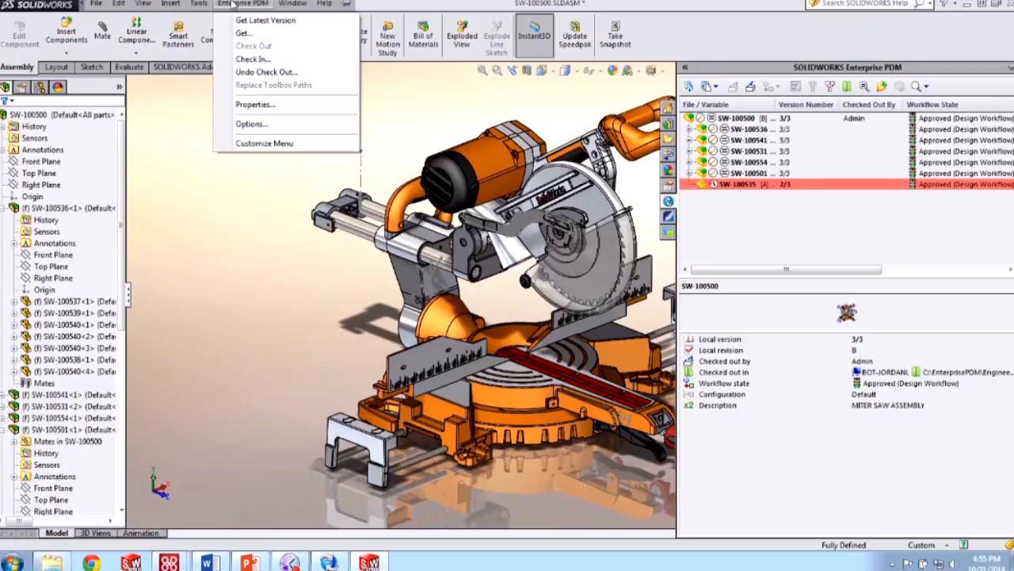
{"action": "left_click", "coordinate": [273, 125]}
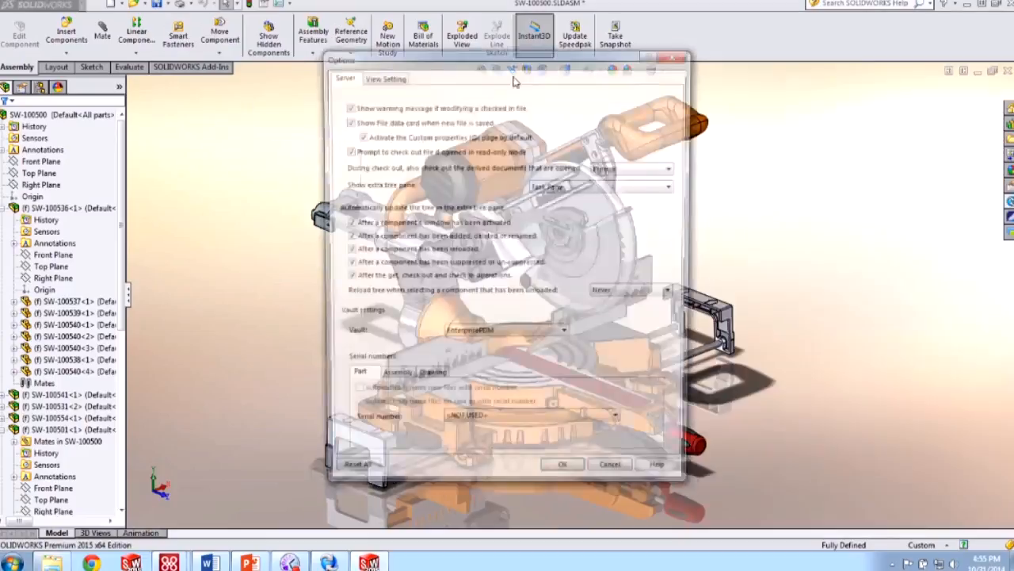
{"action": "left_click", "coordinate": [385, 76]}
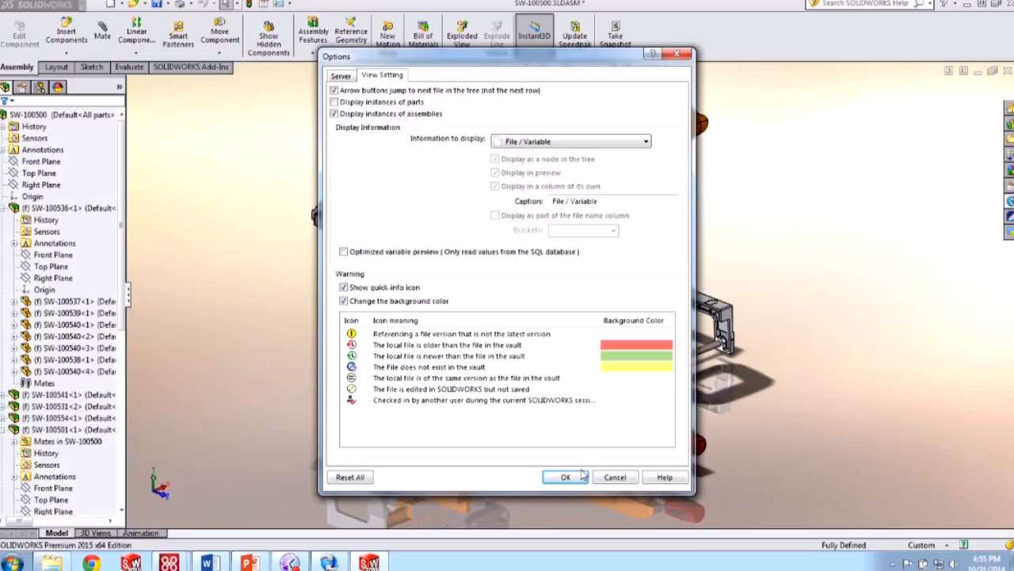
{"action": "left_click", "coordinate": [612, 479]}
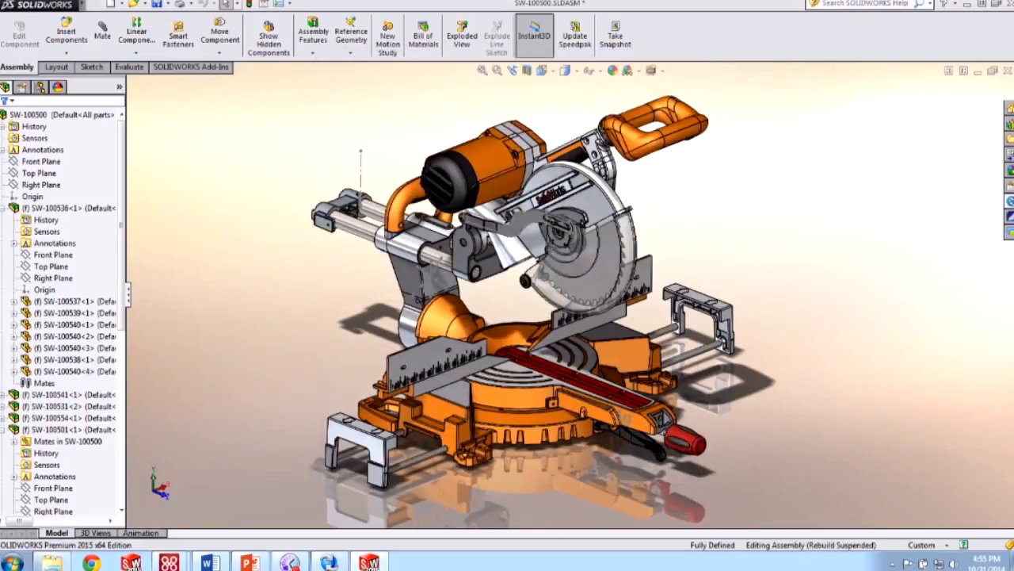
- Close the assembly without saving and switch back to the vault explorer window
{"action": "left_click", "coordinate": [1007, 68]}
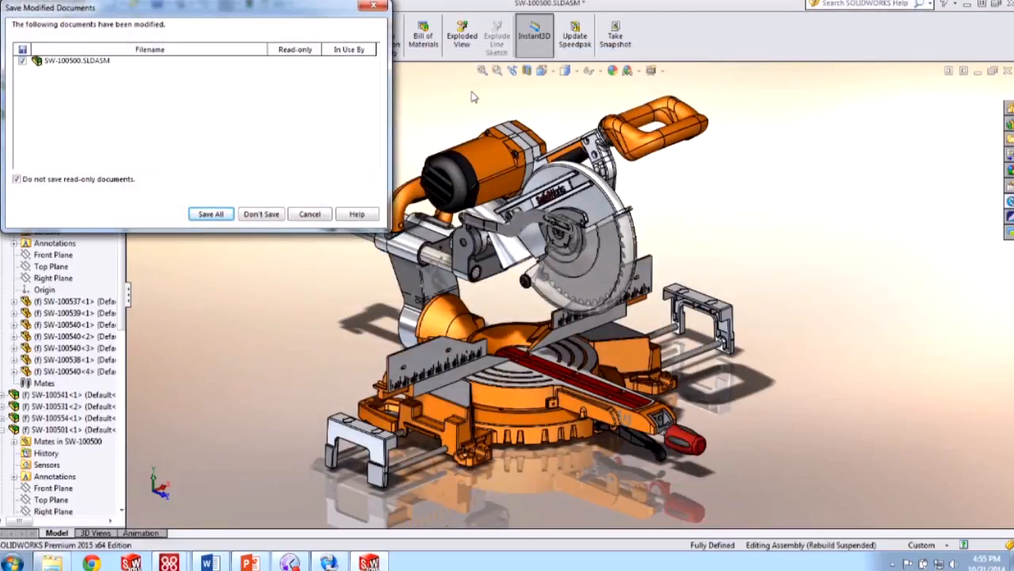
{"action": "left_click", "coordinate": [261, 214]}
{"action": "left_click", "coordinate": [968, 8]}
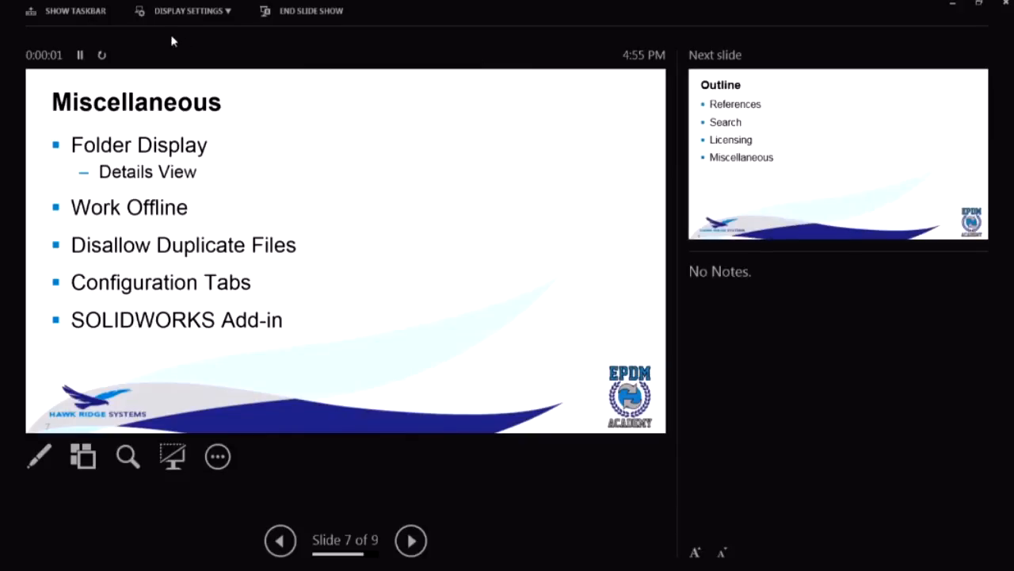
- Swap presenter view and slide show, then advance from Miscellaneous to the Outline slide
{"action": "left_click", "coordinate": [202, 13]}
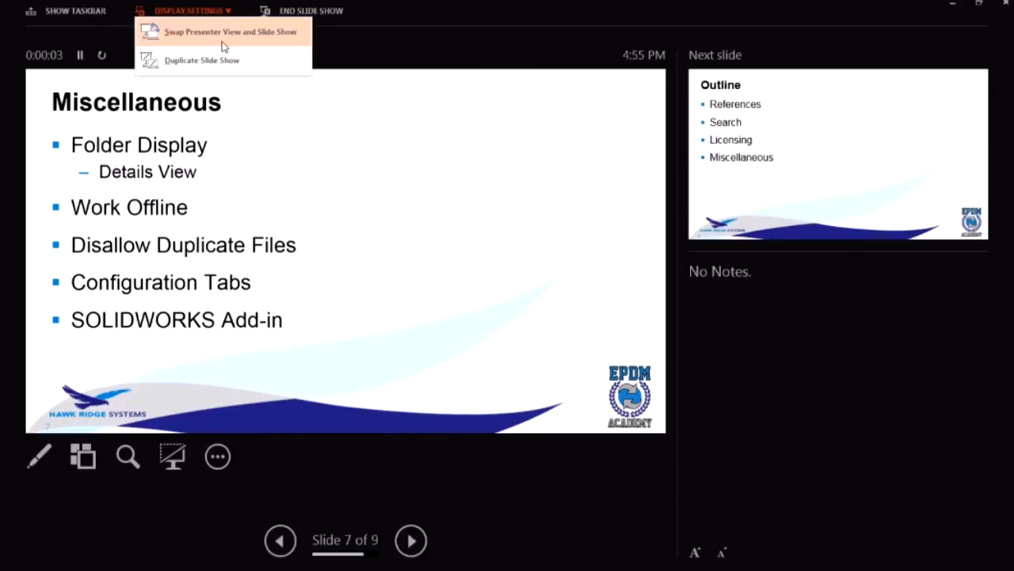
{"action": "left_click", "coordinate": [229, 34]}
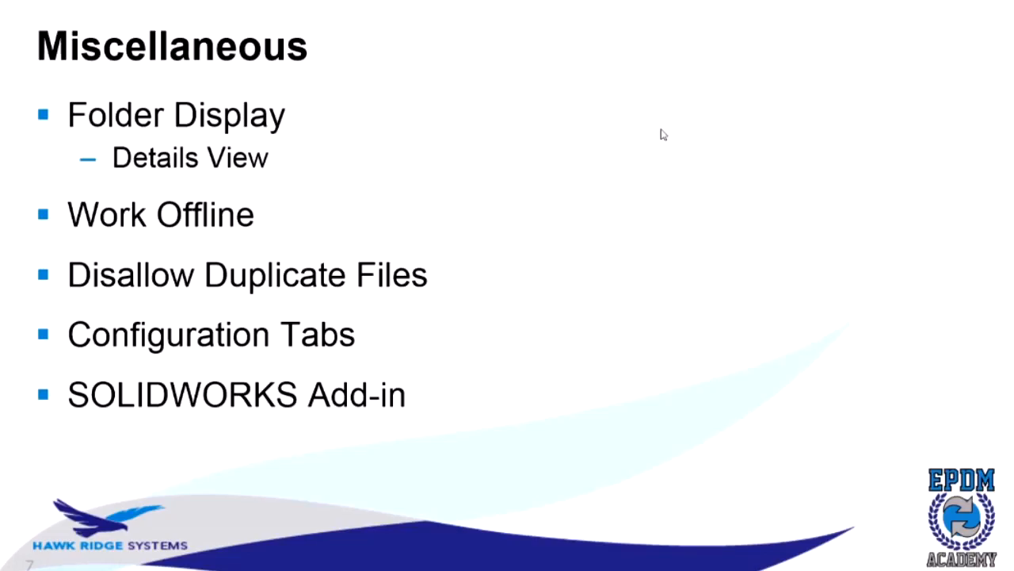
{"action": "left_click", "coordinate": [654, 278]}
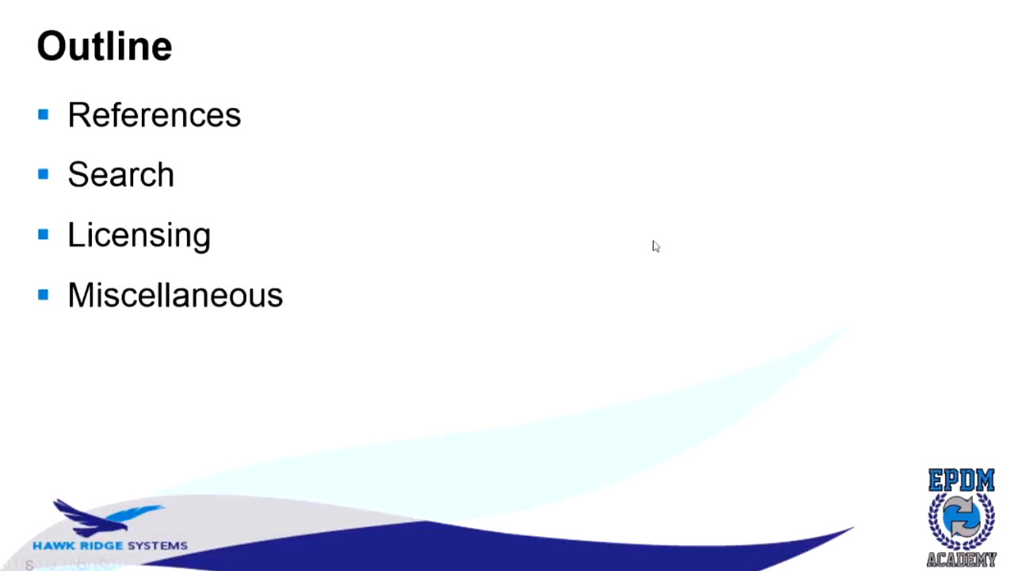